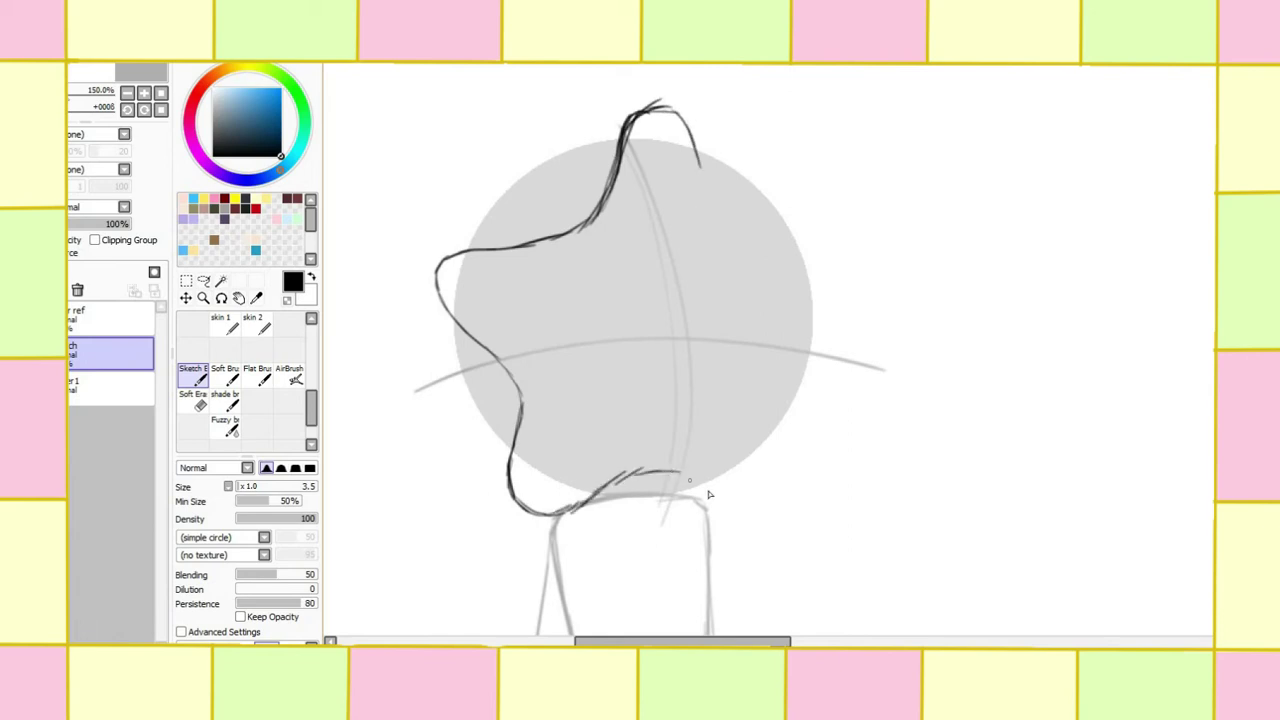
Step: Sketch the lower edge and right-hand points to close the star-shaped head outline around the grey circle
{"action": "left_click_drag", "start_coordinate": [675, 481], "coordinate": [773, 505]}
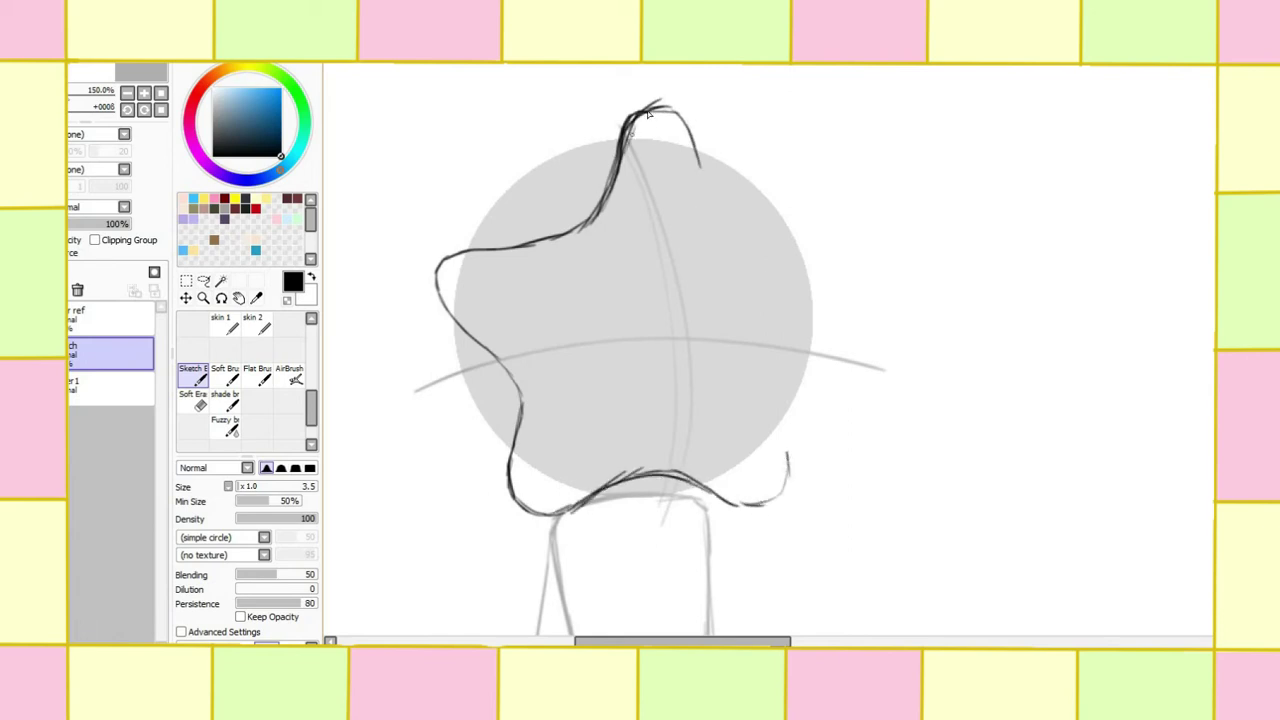
{"action": "left_click_drag", "start_coordinate": [648, 114], "coordinate": [718, 210]}
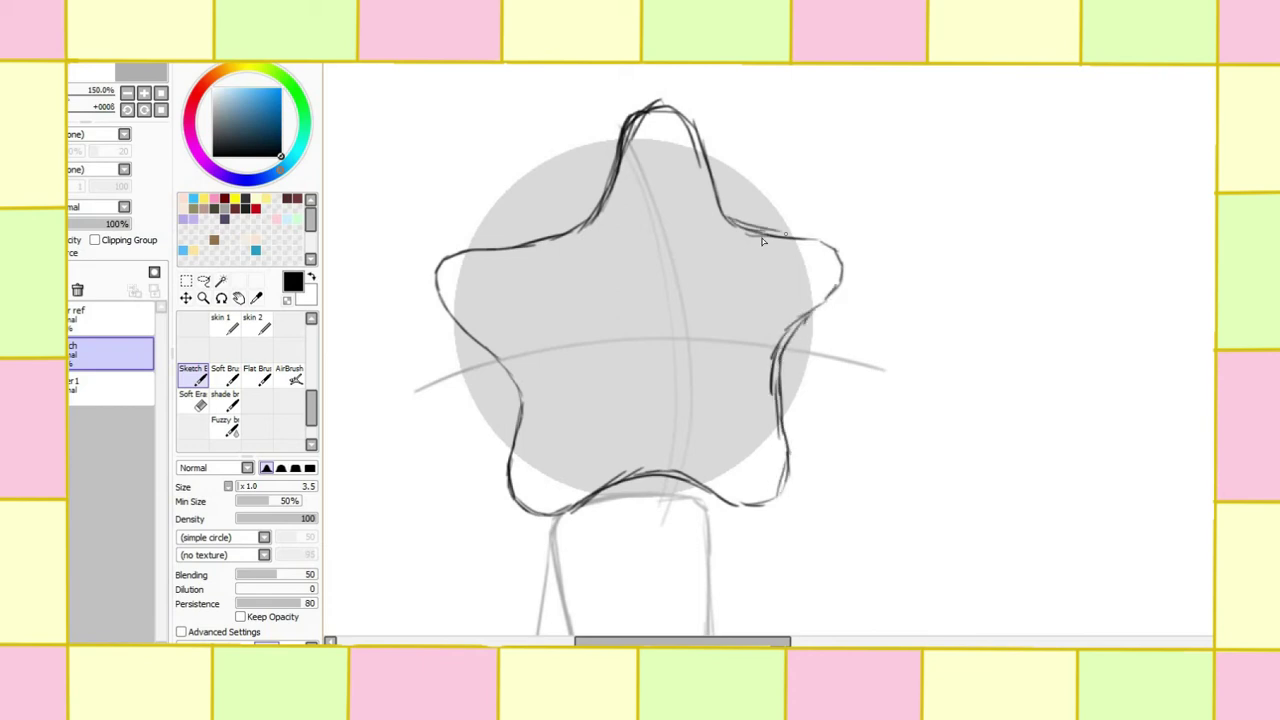
{"action": "mouse_move", "coordinate": [746, 232]}
{"action": "left_mouse_down"}
{"action": "mouse_move", "coordinate": [842, 284]}
{"action": "mouse_move", "coordinate": [790, 345]}
{"action": "left_mouse_up"}
Step: Adjust the star outline's shape slightly with a Free Deform of the sketch layer
{"action": "left_click", "coordinate": [187, 281]}
{"action": "key", "text": "ctrl+t"}
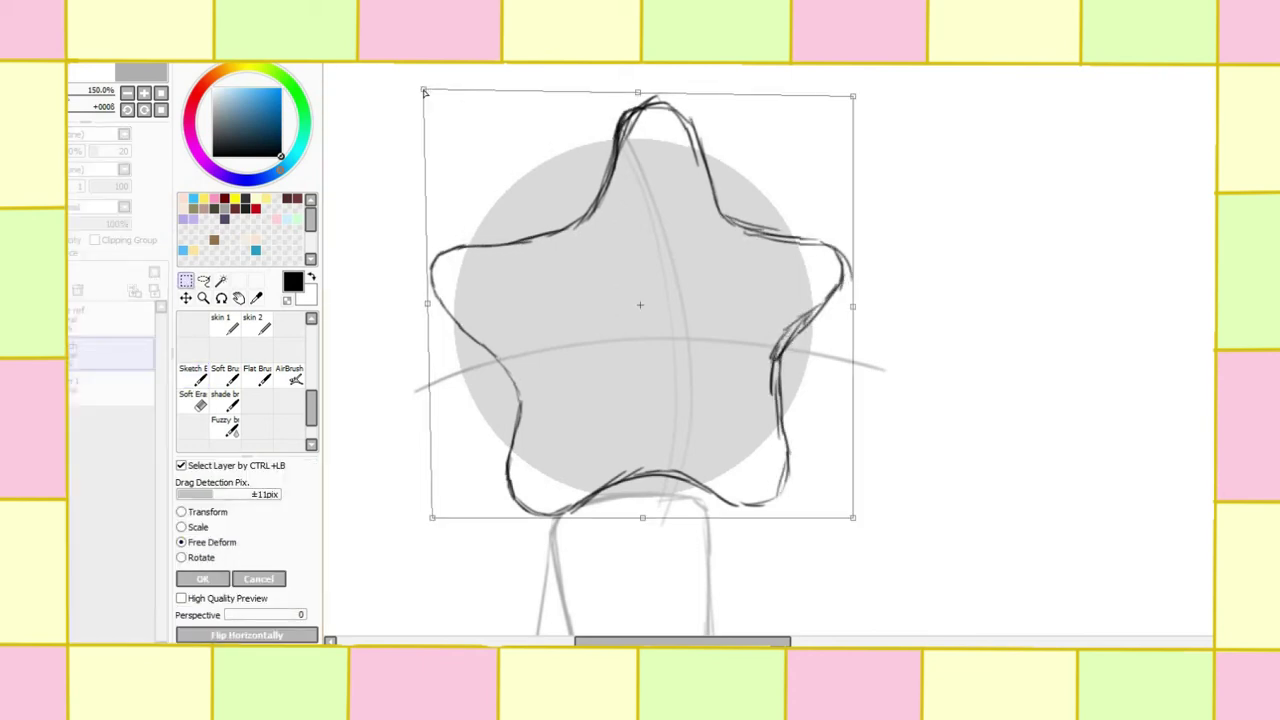
{"action": "key", "text": "Return"}
Step: With the Sketch brush at size 2.6, draw a round ornament on the forehead and the left half of its bow
{"action": "left_click", "coordinate": [203, 298]}
{"action": "left_click", "coordinate": [620, 125]}
{"action": "left_click", "coordinate": [193, 375]}
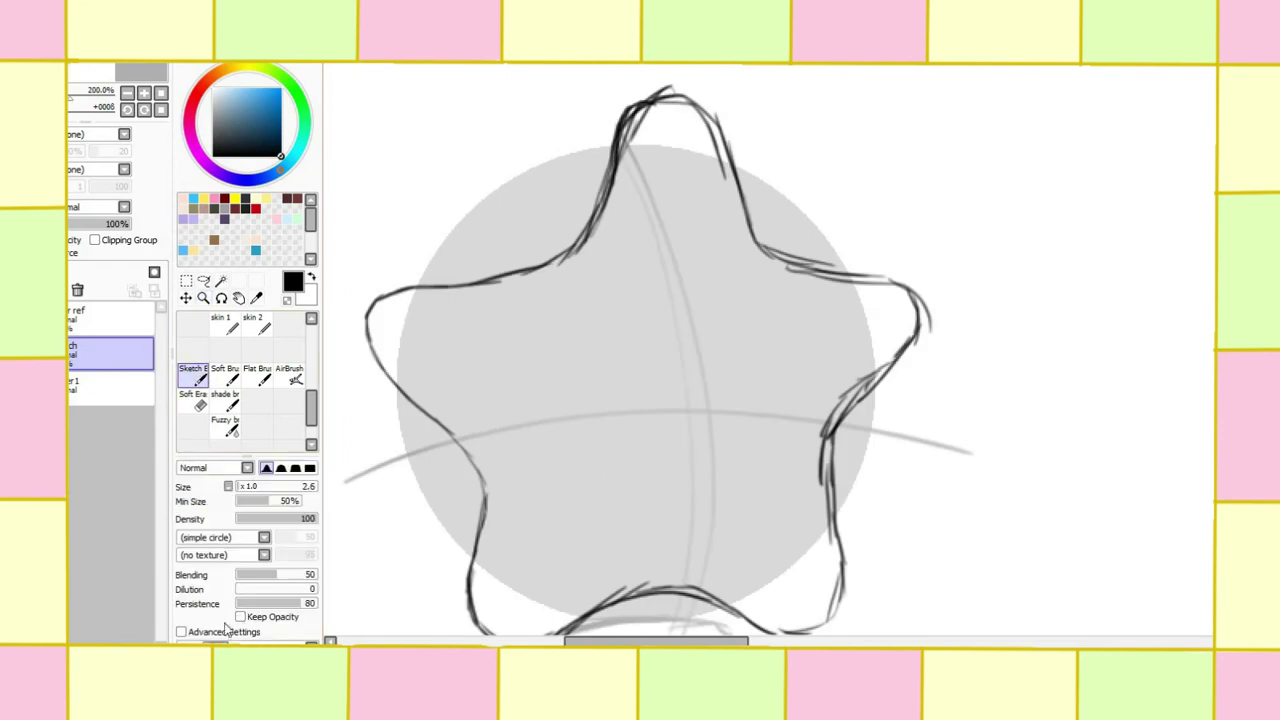
{"action": "mouse_move", "coordinate": [654, 203]}
{"action": "left_mouse_down"}
{"action": "mouse_move", "coordinate": [714, 267]}
{"action": "mouse_move", "coordinate": [682, 197]}
{"action": "mouse_move", "coordinate": [662, 255]}
{"action": "mouse_move", "coordinate": [665, 193]}
{"action": "mouse_move", "coordinate": [733, 204]}
{"action": "left_mouse_up"}
{"action": "mouse_move", "coordinate": [546, 176]}
{"action": "left_mouse_down"}
{"action": "mouse_move", "coordinate": [526, 121]}
{"action": "mouse_move", "coordinate": [490, 101]}
{"action": "left_mouse_up"}
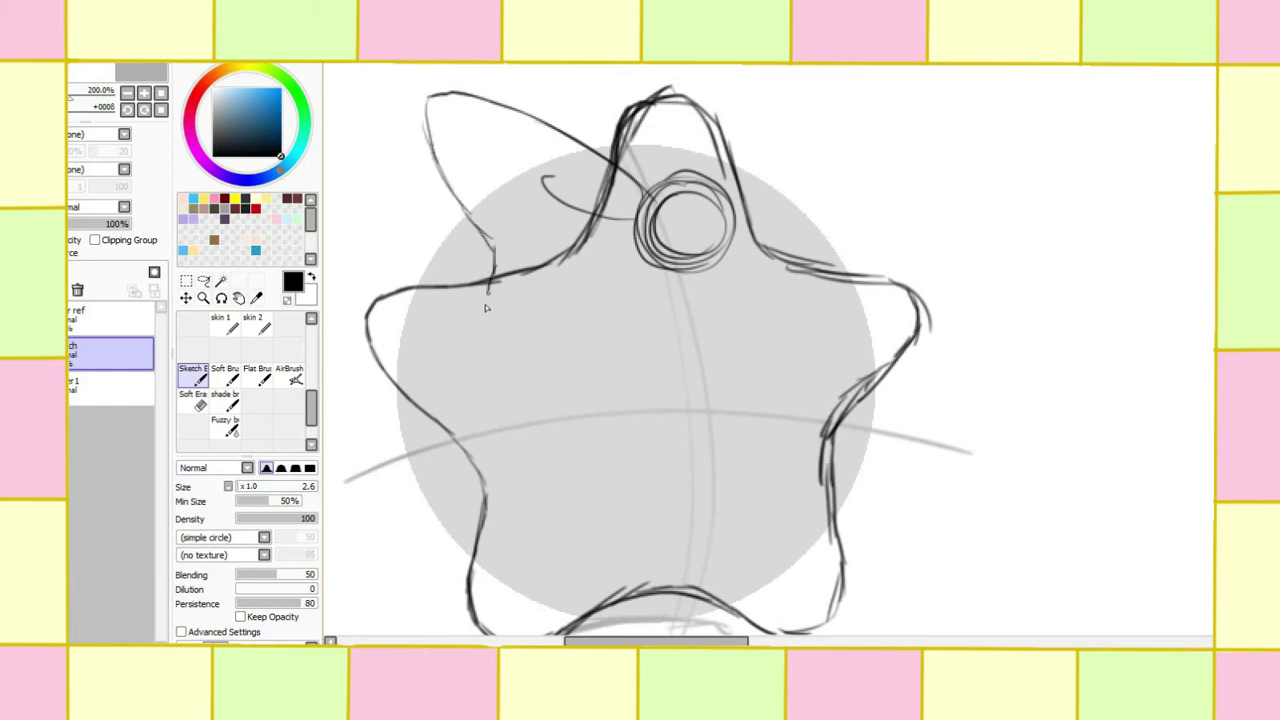
{"action": "left_click_drag", "start_coordinate": [495, 344], "coordinate": [638, 302]}
Step: Sketch the right half of the bow, mirroring the upper loop, inner curl and lower loop
{"action": "left_click_drag", "start_coordinate": [734, 216], "coordinate": [794, 178]}
{"action": "mouse_move", "coordinate": [740, 190]}
{"action": "left_mouse_down"}
{"action": "mouse_move", "coordinate": [805, 131]}
{"action": "mouse_move", "coordinate": [890, 99]}
{"action": "left_mouse_up"}
{"action": "left_click_drag", "start_coordinate": [720, 268], "coordinate": [866, 318]}
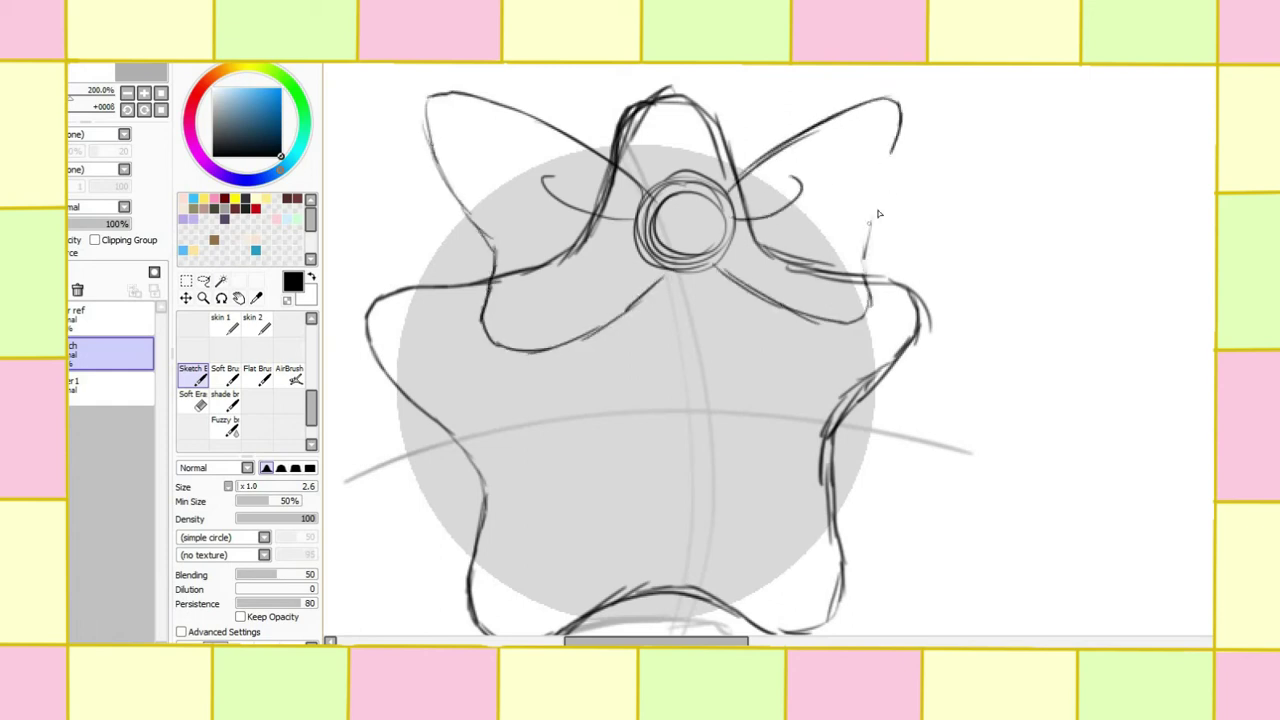
{"action": "left_click_drag", "start_coordinate": [884, 101], "coordinate": [870, 244]}
Step: Sketch the left eye as a rounded oval on the horizontal face guideline, darkening its upper lid
{"action": "left_click", "coordinate": [203, 298]}
{"action": "left_click", "coordinate": [508, 457]}
{"action": "left_click", "coordinate": [221, 298]}
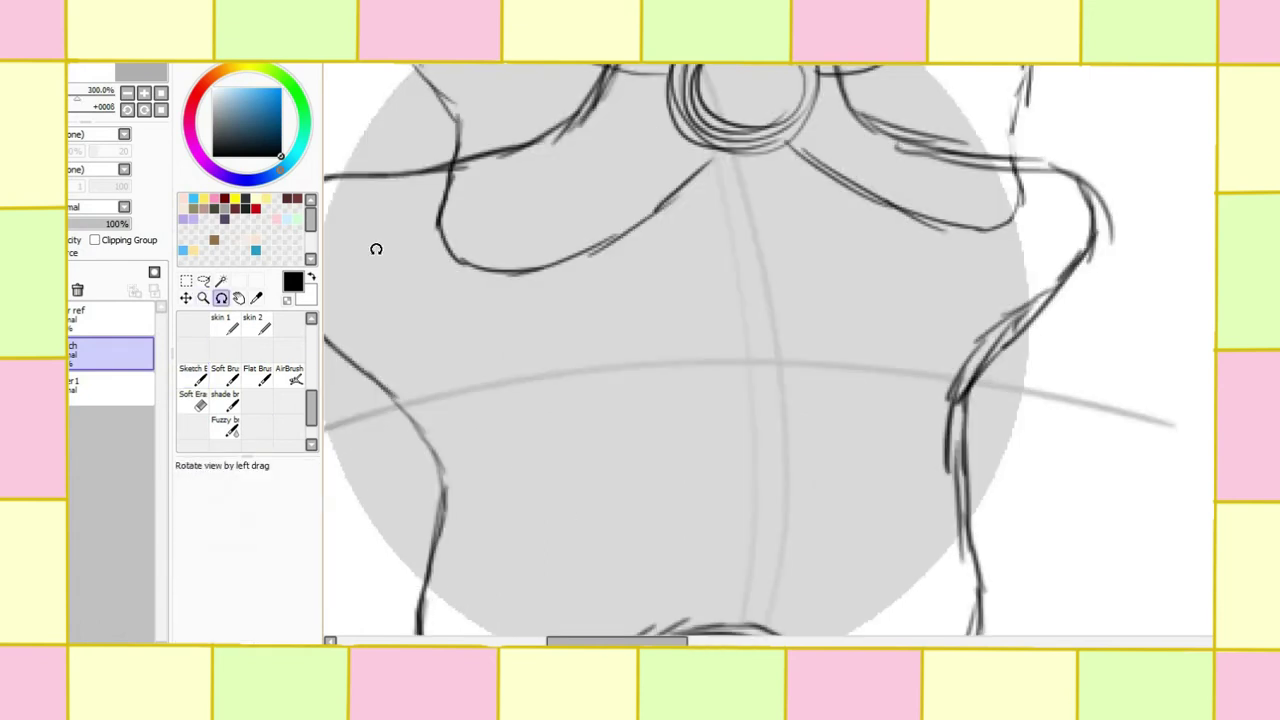
{"action": "left_click_drag", "start_coordinate": [374, 249], "coordinate": [340, 330]}
{"action": "left_click", "coordinate": [205, 370]}
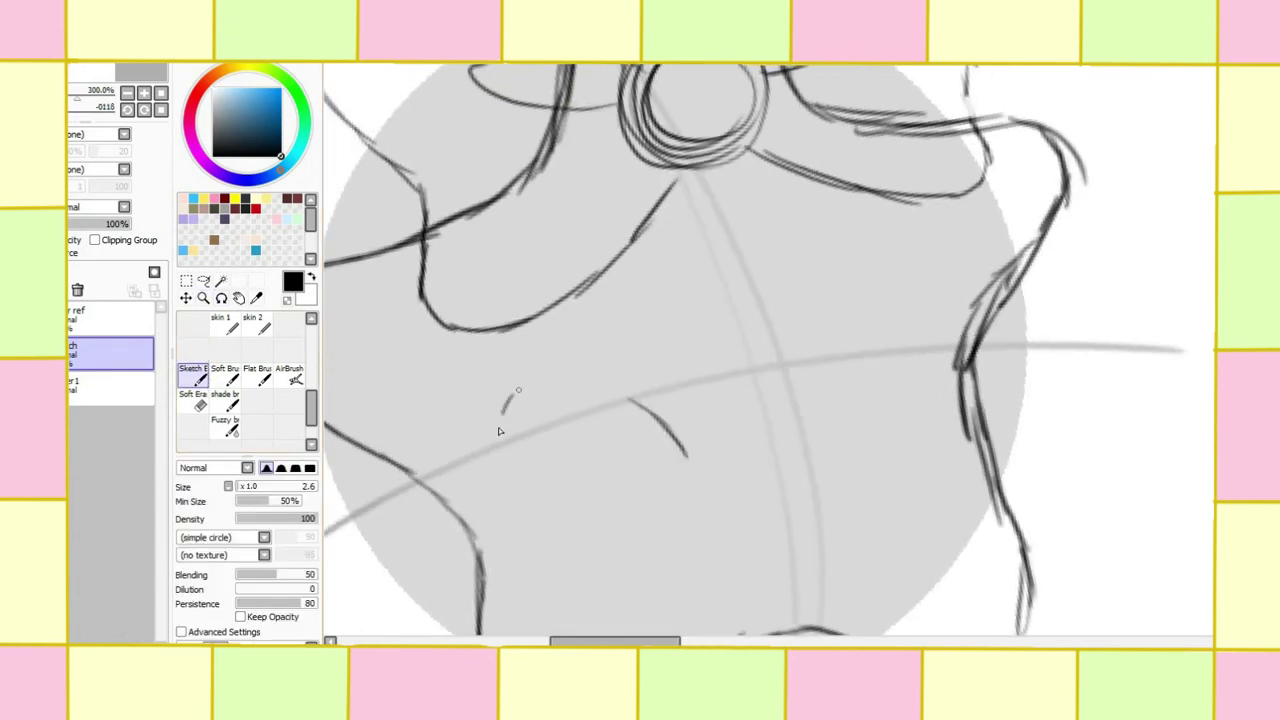
{"action": "mouse_move", "coordinate": [518, 390]}
{"action": "left_mouse_down"}
{"action": "mouse_move", "coordinate": [643, 396]}
{"action": "mouse_move", "coordinate": [595, 376]}
{"action": "mouse_move", "coordinate": [645, 380]}
{"action": "left_mouse_up"}
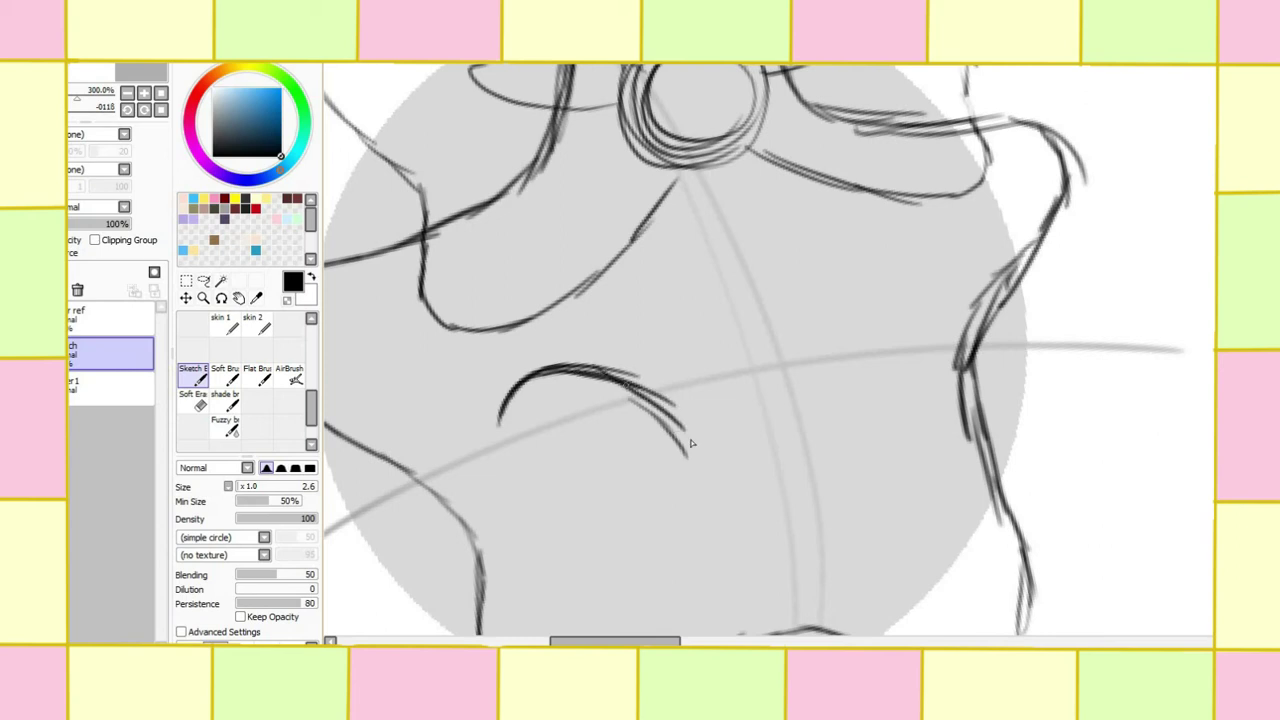
{"action": "mouse_move", "coordinate": [690, 443]}
{"action": "left_mouse_down"}
{"action": "mouse_move", "coordinate": [518, 391]}
{"action": "mouse_move", "coordinate": [501, 422]}
{"action": "mouse_move", "coordinate": [519, 472]}
{"action": "mouse_move", "coordinate": [562, 488]}
{"action": "mouse_move", "coordinate": [631, 493]}
{"action": "mouse_move", "coordinate": [697, 469]}
{"action": "mouse_move", "coordinate": [687, 437]}
{"action": "mouse_move", "coordinate": [673, 488]}
{"action": "mouse_move", "coordinate": [688, 396]}
{"action": "left_mouse_up"}
{"action": "scroll", "coordinate": [754, 349], "scroll_direction": "down", "scroll_amount": 2}
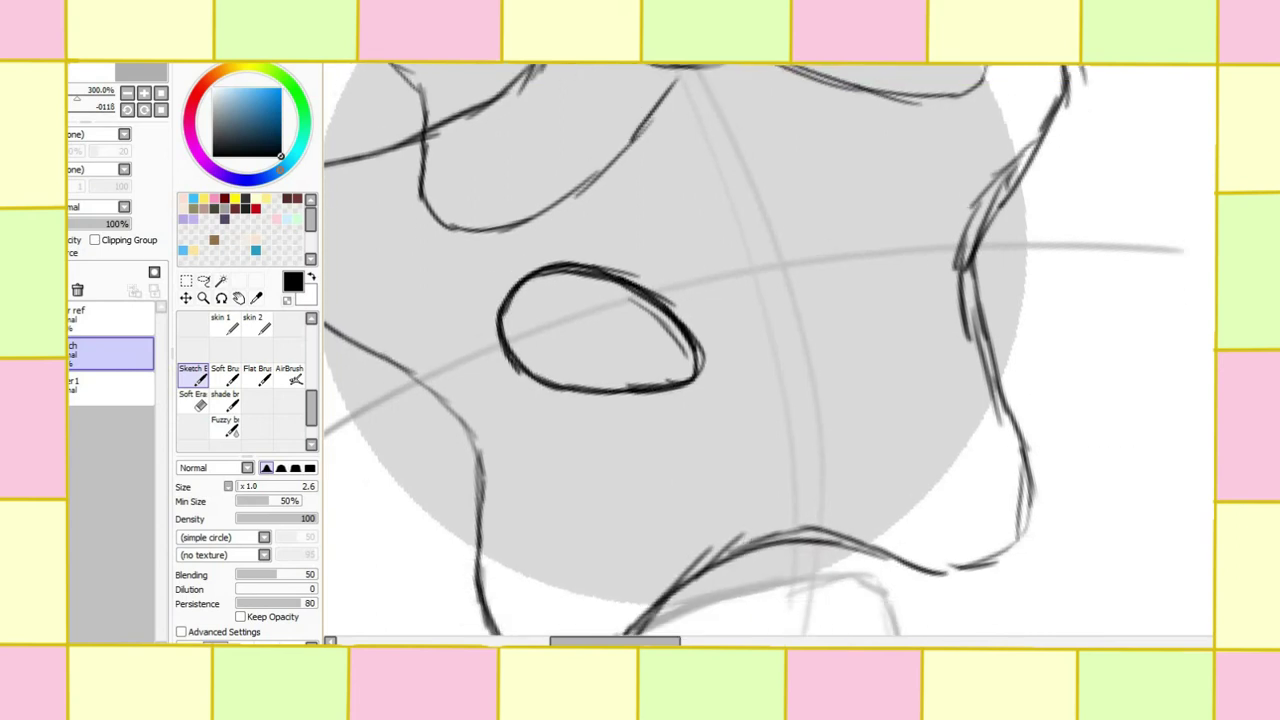
Step: Select the left eye with the lasso, rotate and reshape it with Transform and Free Deform, and deselect it
{"action": "left_click", "coordinate": [204, 281]}
{"action": "left_click_drag", "start_coordinate": [495, 320], "coordinate": [480, 251]}
{"action": "key", "text": "ctrl+t"}
{"action": "left_click_drag", "start_coordinate": [855, 204], "coordinate": [800, 128]}
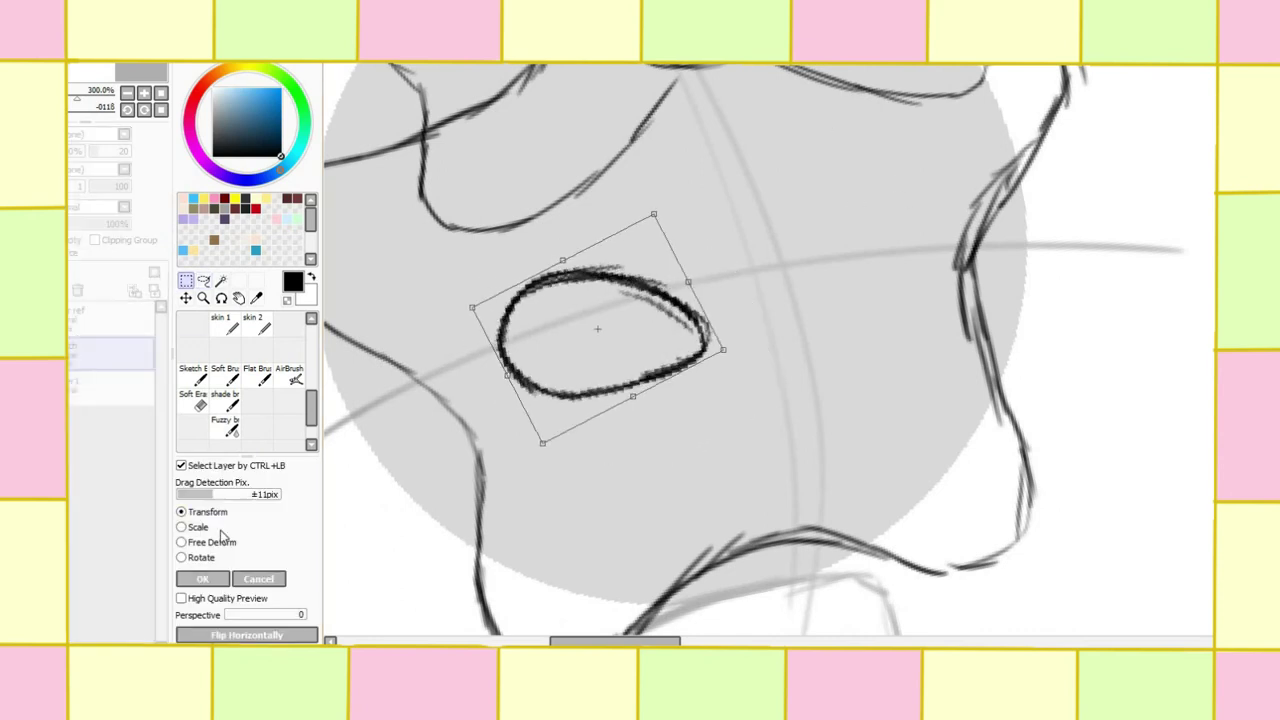
{"action": "key", "text": "ctrl"}
{"action": "left_click_drag", "start_coordinate": [727, 355], "coordinate": [690, 340]}
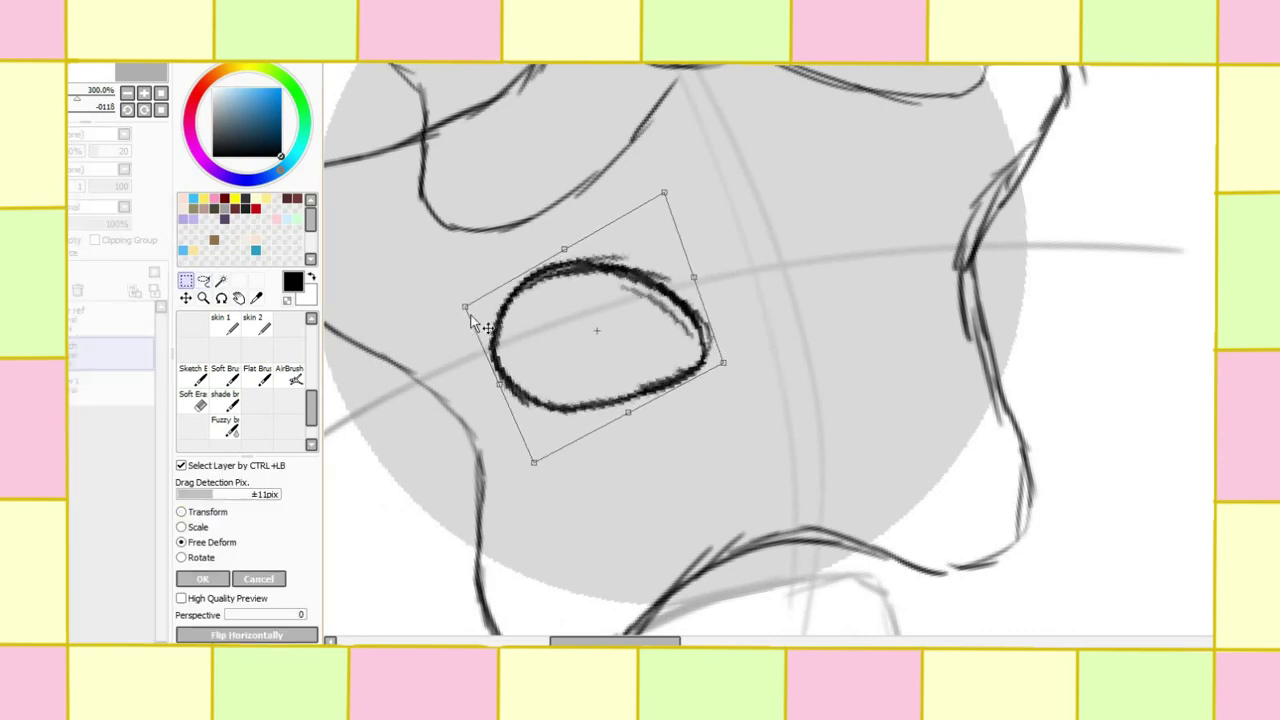
{"action": "left_click_drag", "start_coordinate": [534, 462], "coordinate": [528, 453]}
{"action": "left_click", "coordinate": [202, 579]}
{"action": "left_click", "coordinate": [228, 55]}
{"action": "key", "text": "ctrl+d"}
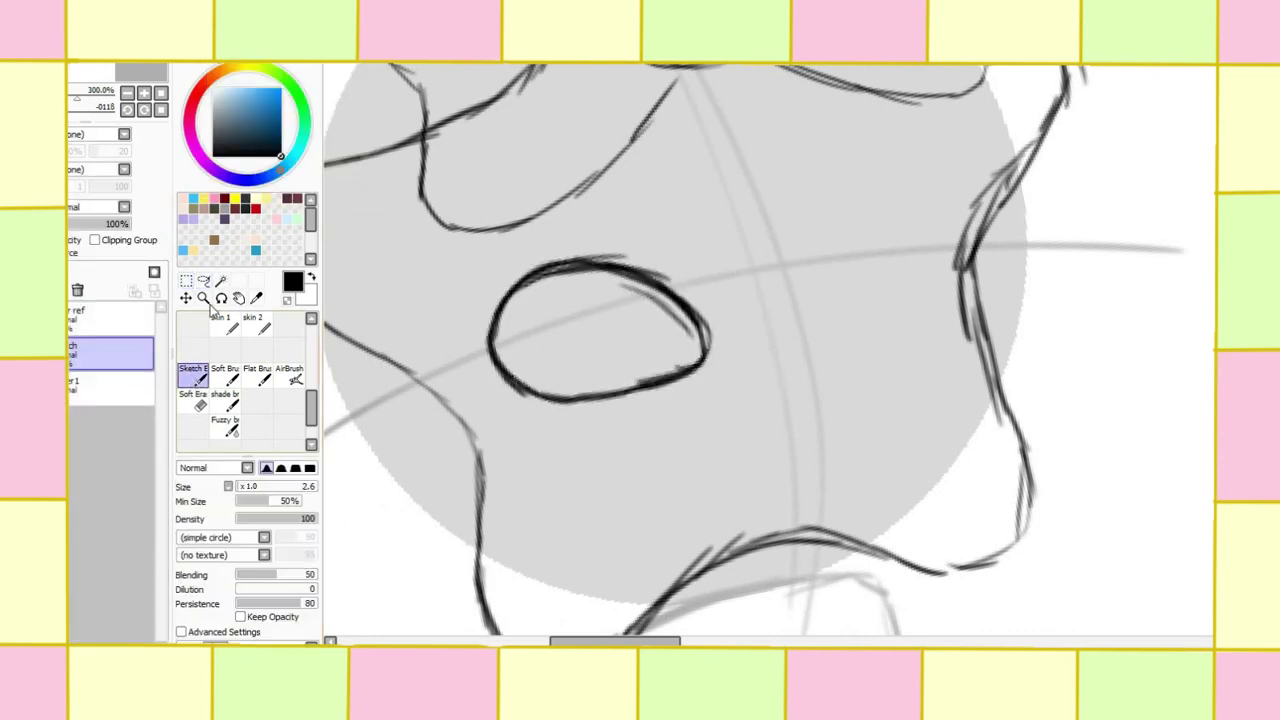
{"action": "scroll", "coordinate": [443, 320], "scroll_direction": "up", "scroll_amount": 1}
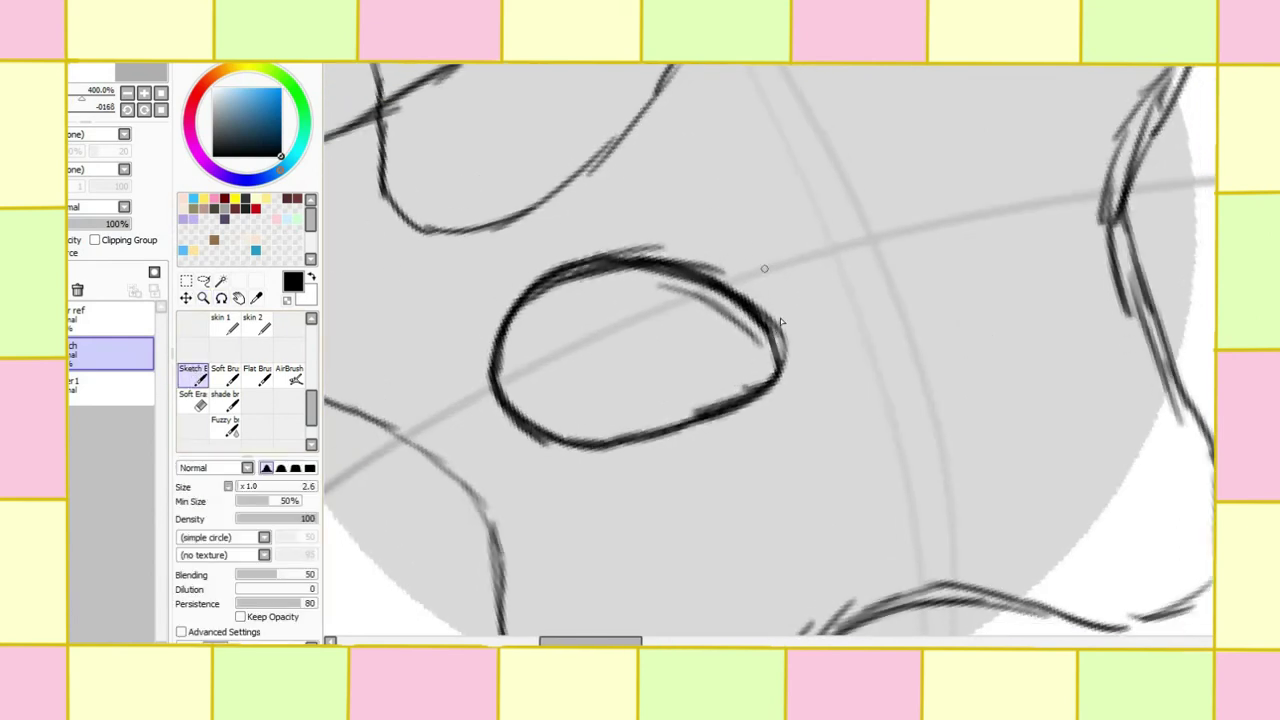
{"action": "mouse_move", "coordinate": [796, 322]}
{"action": "left_mouse_down"}
{"action": "mouse_move", "coordinate": [762, 313]}
{"action": "mouse_move", "coordinate": [594, 300]}
{"action": "mouse_move", "coordinate": [556, 311]}
{"action": "left_mouse_up"}
{"action": "key", "text": "ctrl+z"}
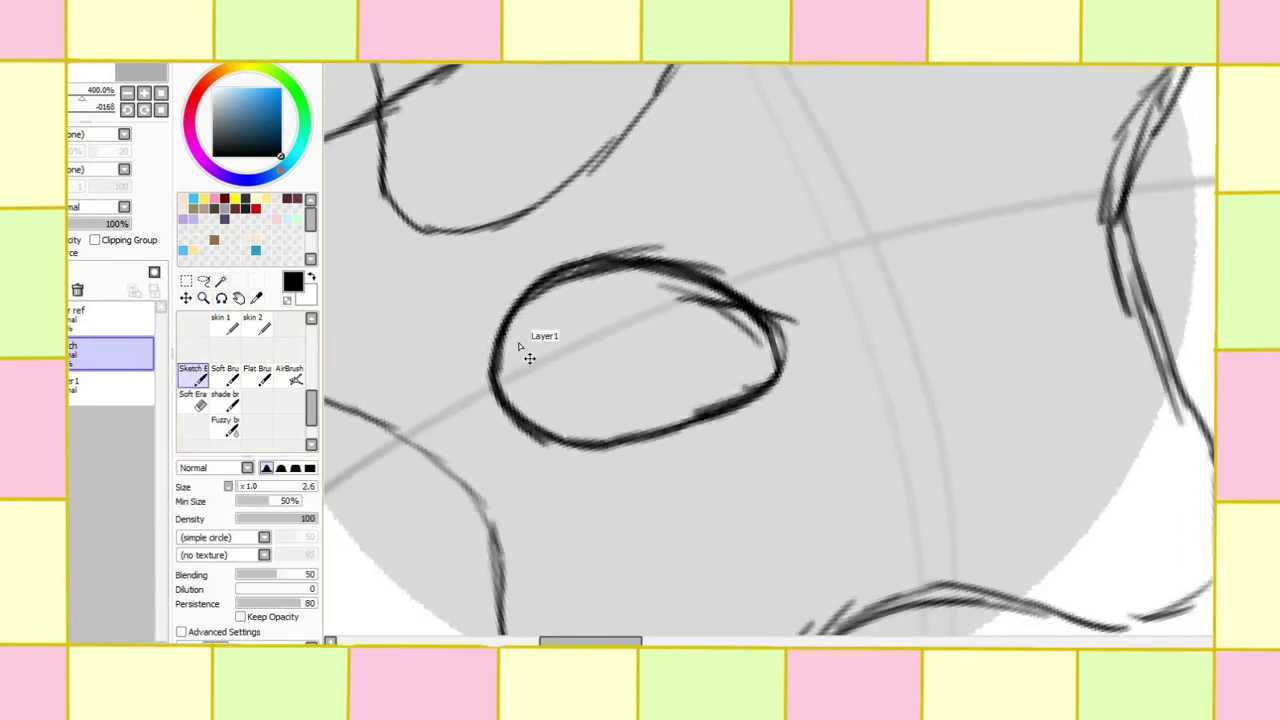
{"action": "key", "text": "ctrl+z"}
Step: Sketch a curled lash at the left eye's outer corner and thicken the upper lash line with brush size 3.5
{"action": "mouse_move", "coordinate": [501, 333]}
{"action": "left_mouse_down"}
{"action": "mouse_move", "coordinate": [448, 340]}
{"action": "mouse_move", "coordinate": [410, 318]}
{"action": "left_mouse_up"}
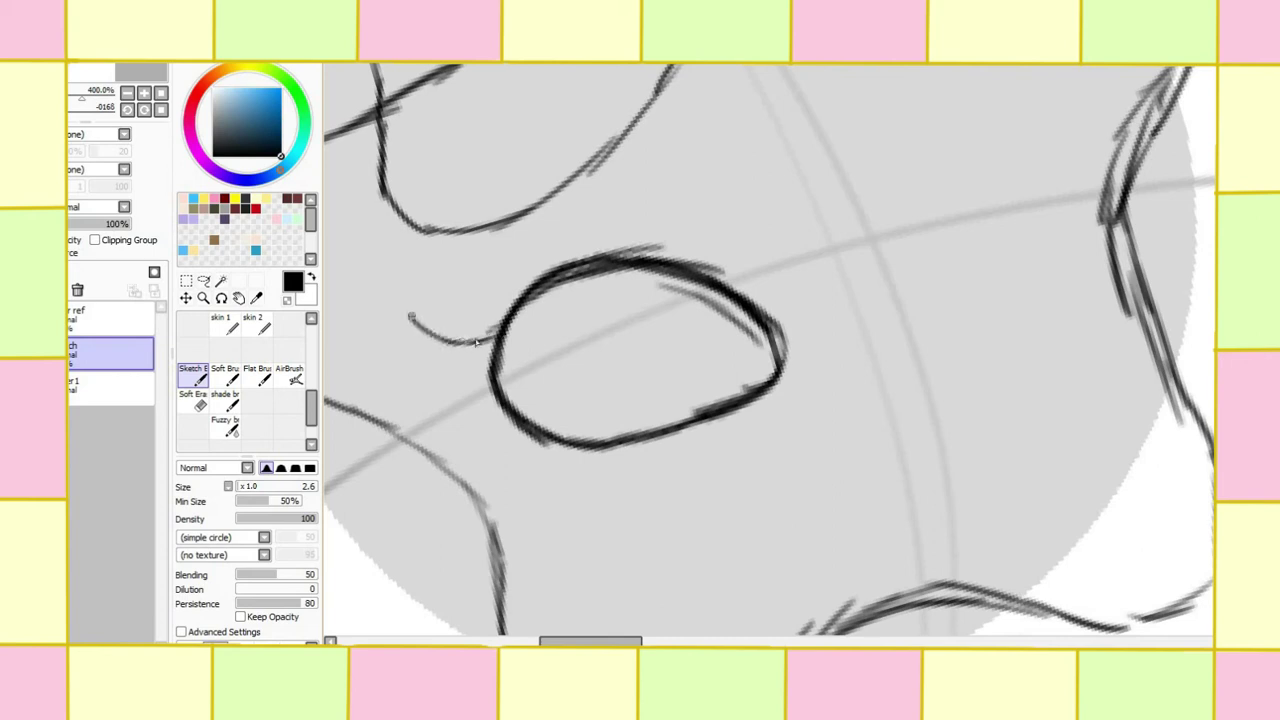
{"action": "key", "text": "Delete"}
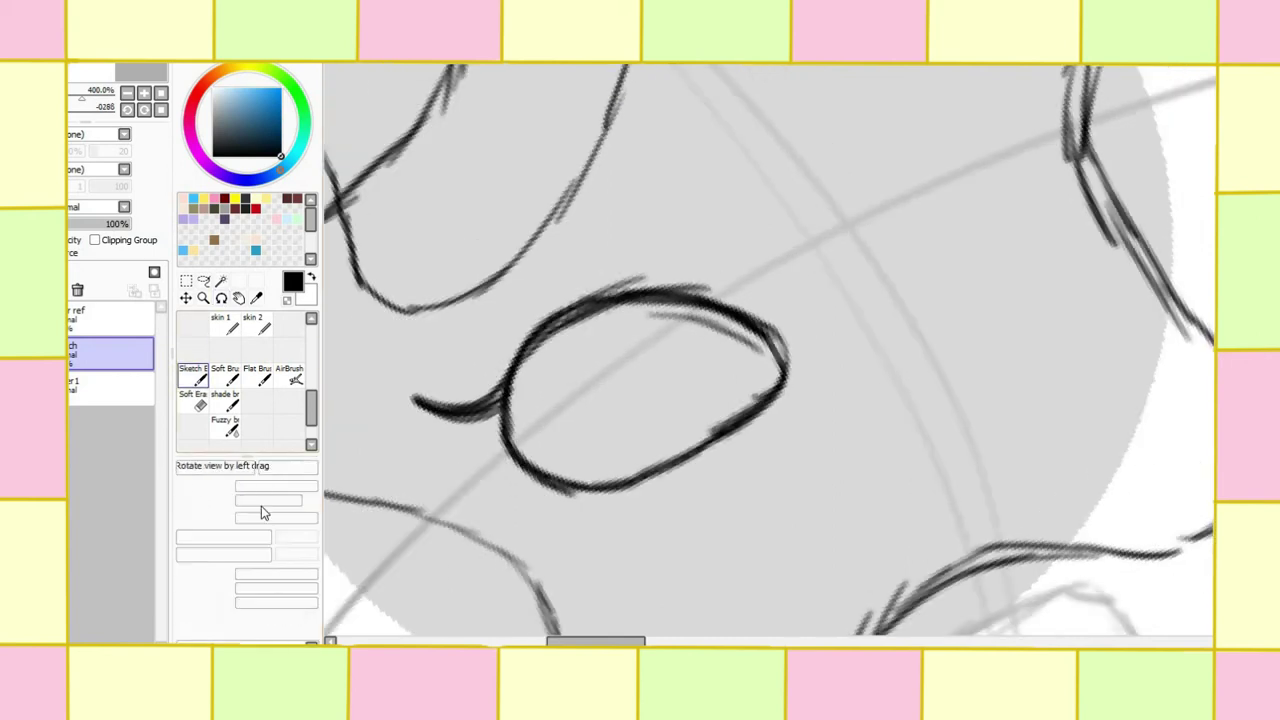
{"action": "key", "text": "bracketright"}
{"action": "key", "text": "bracketright"}
{"action": "key", "text": "bracketright"}
{"action": "mouse_move", "coordinate": [494, 413]}
{"action": "left_mouse_down"}
{"action": "mouse_move", "coordinate": [539, 368]}
{"action": "mouse_move", "coordinate": [675, 306]}
{"action": "mouse_move", "coordinate": [545, 362]}
{"action": "mouse_move", "coordinate": [546, 348]}
{"action": "mouse_move", "coordinate": [681, 296]}
{"action": "mouse_move", "coordinate": [582, 330]}
{"action": "mouse_move", "coordinate": [760, 292]}
{"action": "left_mouse_up"}
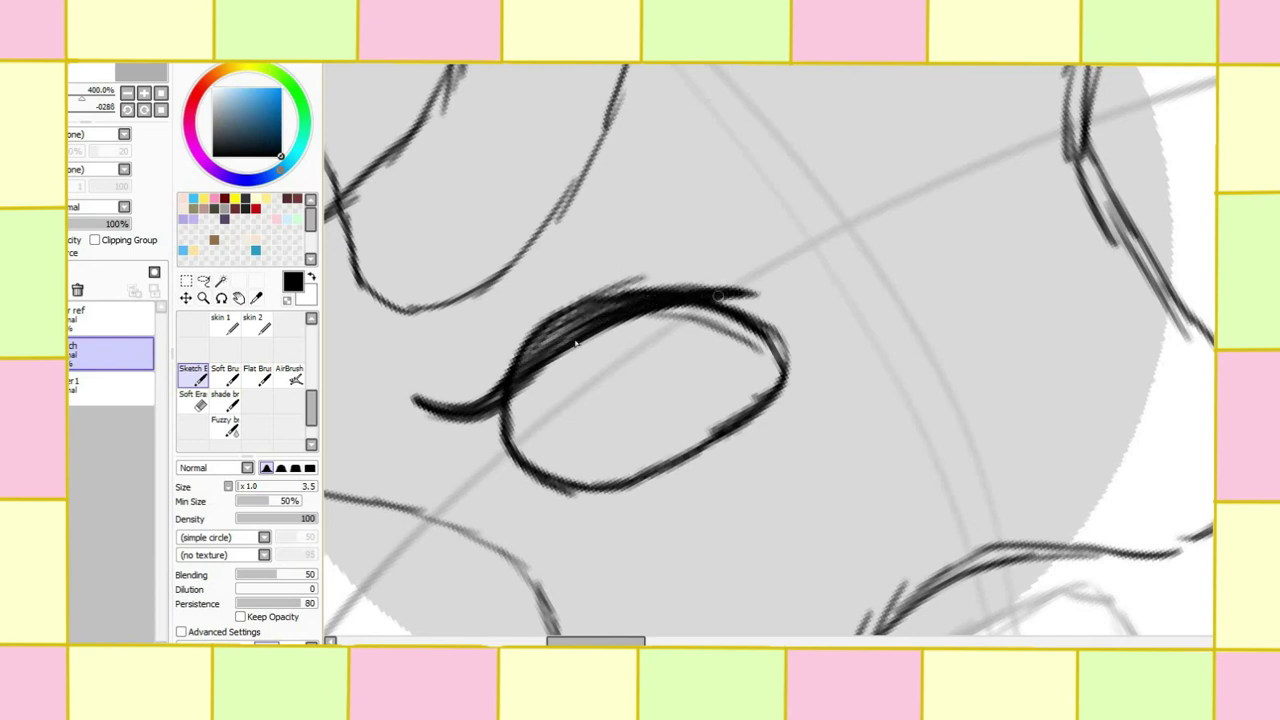
{"action": "mouse_move", "coordinate": [636, 320]}
{"action": "left_mouse_down"}
{"action": "mouse_move", "coordinate": [480, 405]}
{"action": "mouse_move", "coordinate": [415, 410]}
{"action": "mouse_move", "coordinate": [520, 380]}
{"action": "mouse_move", "coordinate": [515, 445]}
{"action": "mouse_move", "coordinate": [570, 490]}
{"action": "mouse_move", "coordinate": [549, 357]}
{"action": "left_mouse_up"}
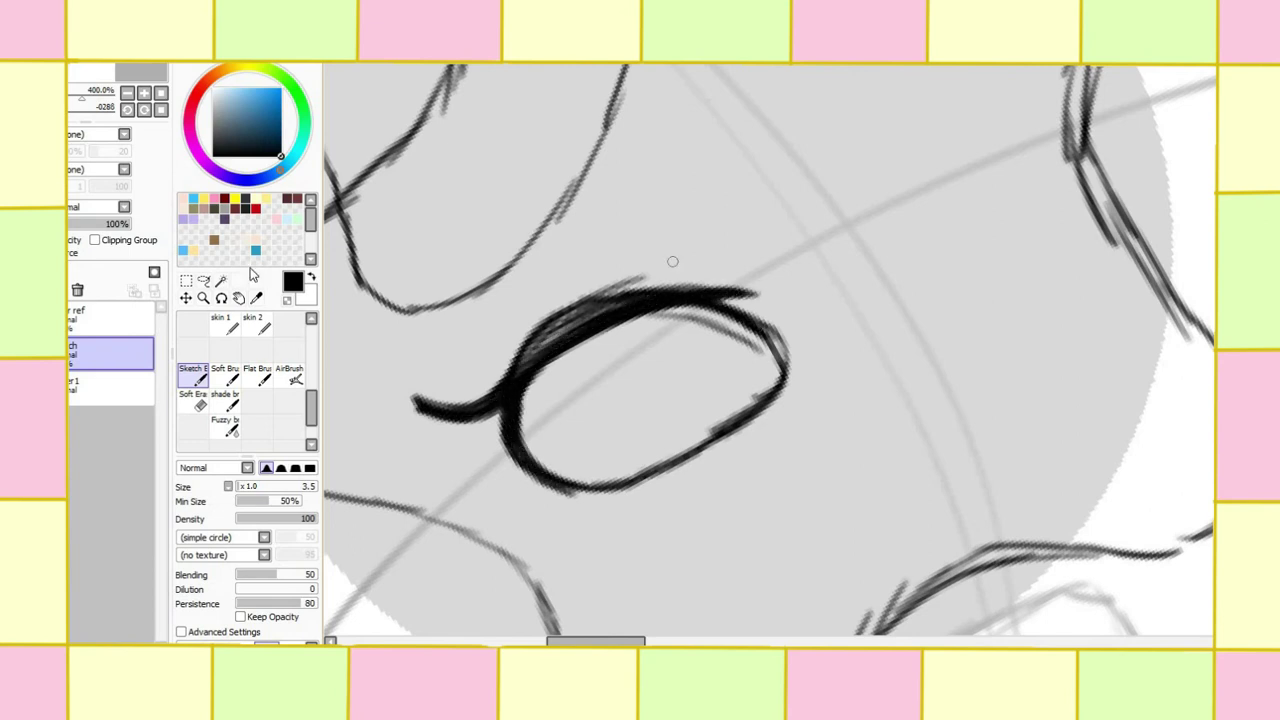
Step: Lasso the finished left eye and place a copy of it on the right side of the face
{"action": "left_click", "coordinate": [203, 281]}
{"action": "left_click_drag", "start_coordinate": [407, 160], "coordinate": [760, 280]}
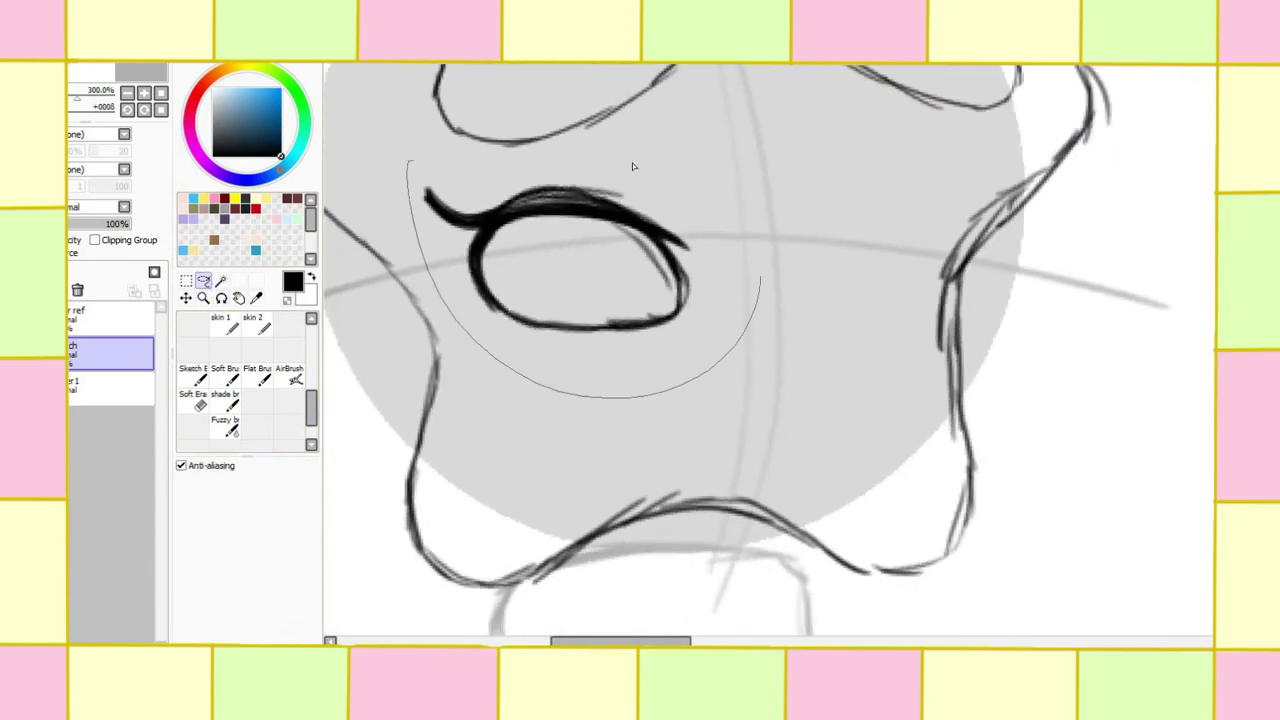
{"action": "left_click_drag", "start_coordinate": [632, 166], "coordinate": [410, 165]}
{"action": "key", "text": "ctrl+c"}
{"action": "key", "text": "ctrl+v"}
{"action": "mouse_move", "coordinate": [584, 254]}
{"action": "left_mouse_down"}
{"action": "mouse_move", "coordinate": [990, 257]}
{"action": "mouse_move", "coordinate": [950, 262]}
{"action": "mouse_move", "coordinate": [969, 263]}
{"action": "left_mouse_up"}
Step: Flip the copied eye horizontally, narrow it to fit the face, and merge it into the sketch layer
{"action": "key", "text": "ctrl+t"}
{"action": "left_click", "coordinate": [247, 635]}
{"action": "left_click_drag", "start_coordinate": [1043, 200], "coordinate": [1035, 178]}
{"action": "left_click", "coordinate": [203, 579]}
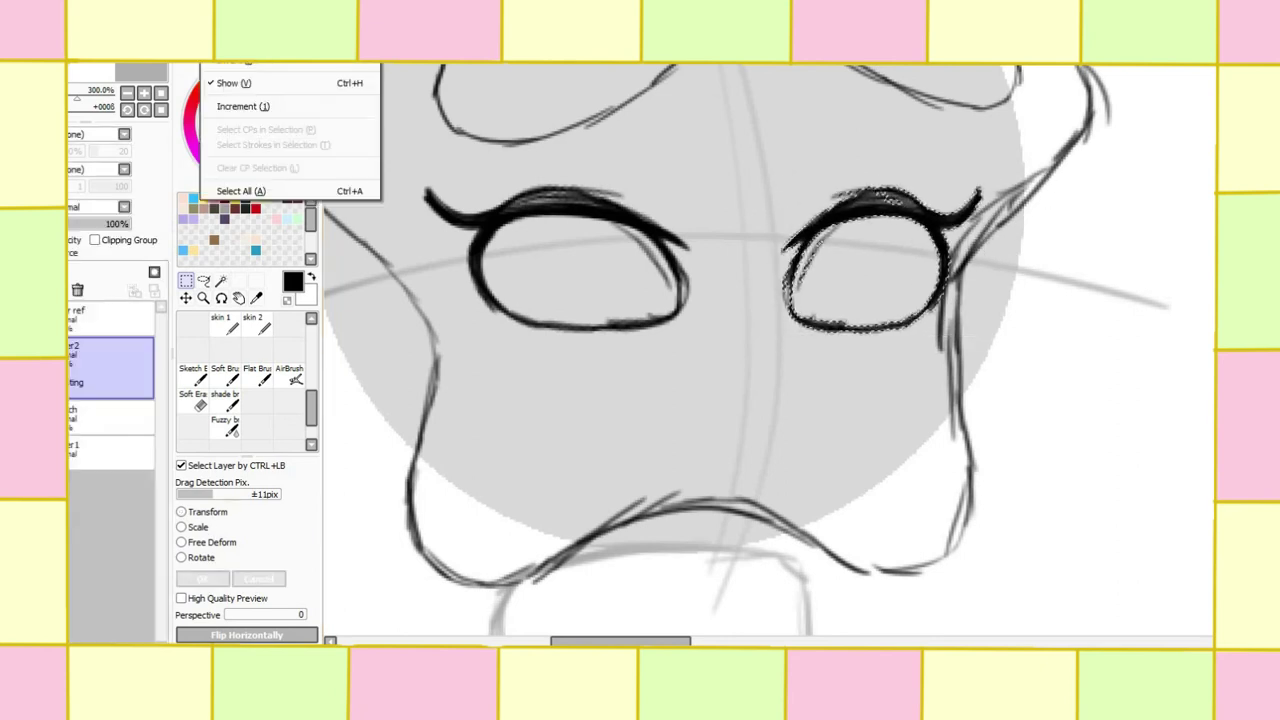
{"action": "key", "text": "ctrl+e"}
Step: Sketch the curved iris outlines inside both eyes with the Sketch brush at size 2.6
{"action": "left_click", "coordinate": [193, 378]}
{"action": "key", "text": "ctrl+space"}
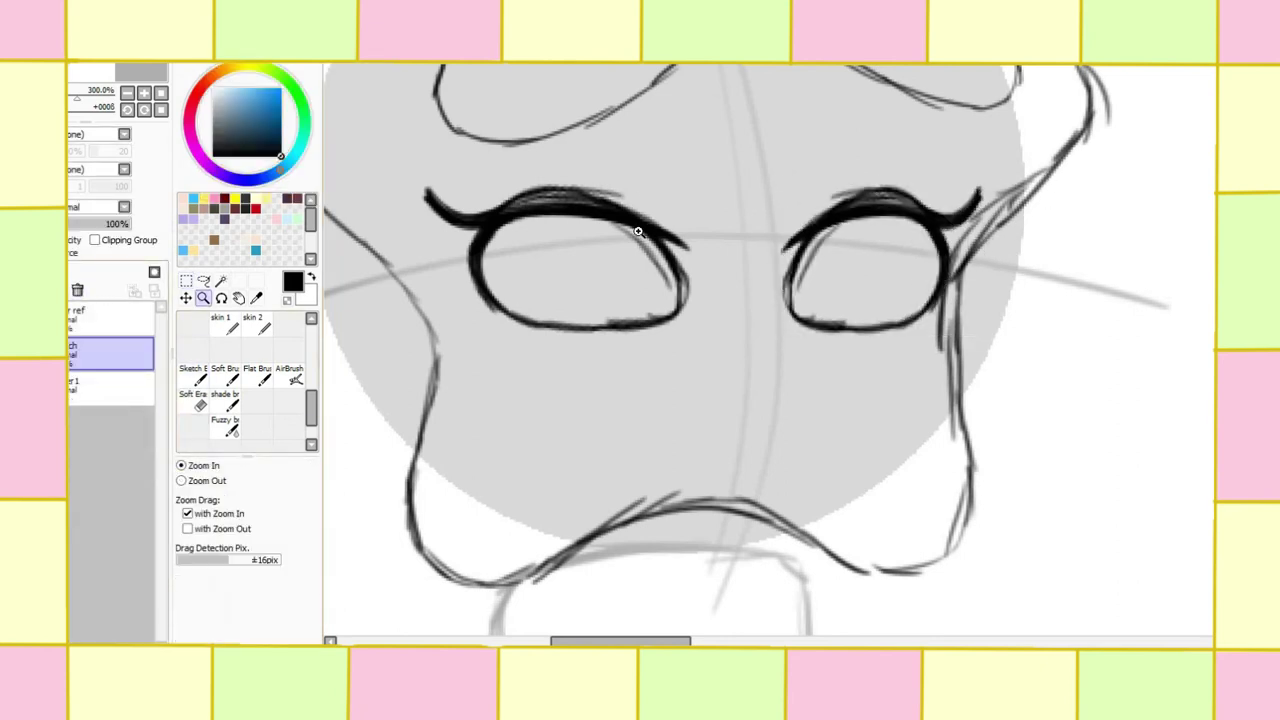
{"action": "left_click", "coordinate": [638, 231]}
{"action": "mouse_move", "coordinate": [524, 206]}
{"action": "left_mouse_down"}
{"action": "mouse_move", "coordinate": [518, 330]}
{"action": "mouse_move", "coordinate": [620, 368]}
{"action": "left_mouse_up"}
{"action": "left_click_drag", "start_coordinate": [686, 272], "coordinate": [540, 300]}
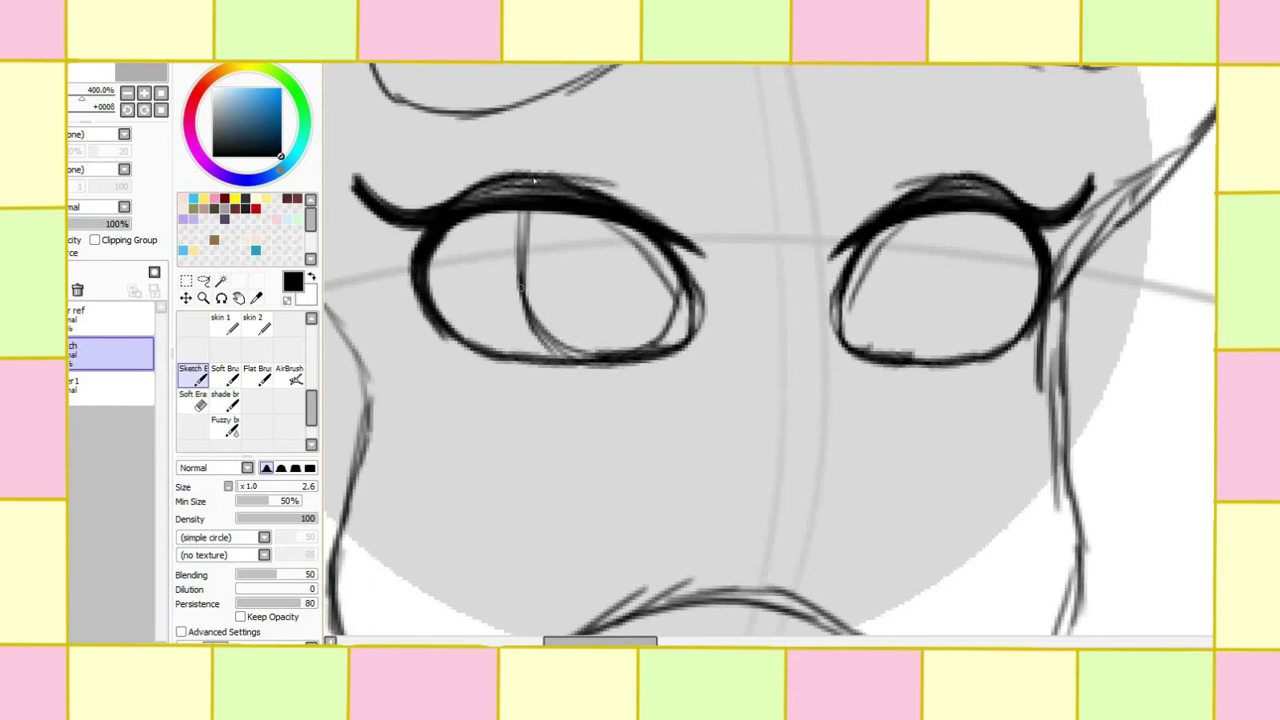
{"action": "left_click_drag", "start_coordinate": [984, 210], "coordinate": [988, 330]}
{"action": "mouse_move", "coordinate": [992, 282]}
{"action": "left_mouse_down"}
{"action": "mouse_move", "coordinate": [959, 336]}
{"action": "mouse_move", "coordinate": [920, 368]}
{"action": "left_mouse_up"}
{"action": "left_click_drag", "start_coordinate": [845, 262], "coordinate": [868, 352]}
{"action": "left_click_drag", "start_coordinate": [988, 270], "coordinate": [910, 366]}
{"action": "left_click_drag", "start_coordinate": [848, 312], "coordinate": [894, 358]}
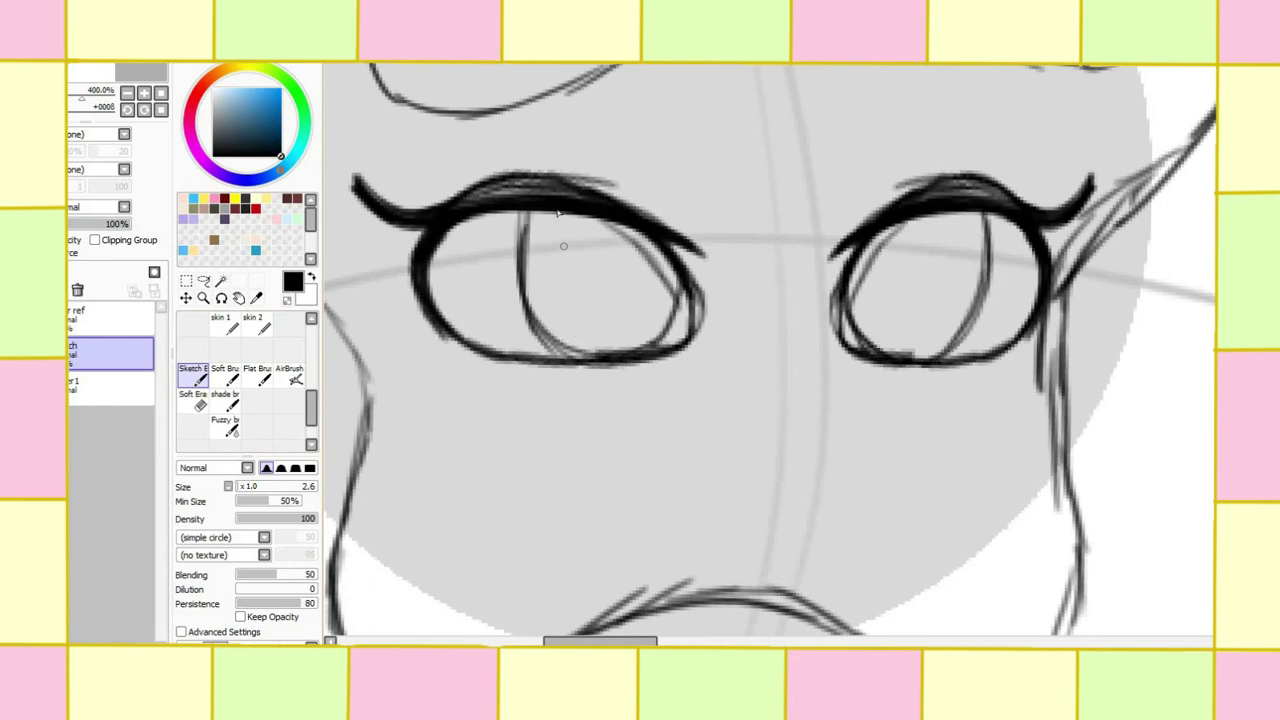
Step: Draw an elongated oval pupil inside the iris of each eye
{"action": "mouse_move", "coordinate": [557, 212]}
{"action": "left_mouse_down"}
{"action": "mouse_move", "coordinate": [600, 338]}
{"action": "mouse_move", "coordinate": [662, 262]}
{"action": "left_mouse_up"}
{"action": "left_click_drag", "start_coordinate": [960, 208], "coordinate": [918, 334]}
{"action": "left_click_drag", "start_coordinate": [858, 262], "coordinate": [940, 350]}
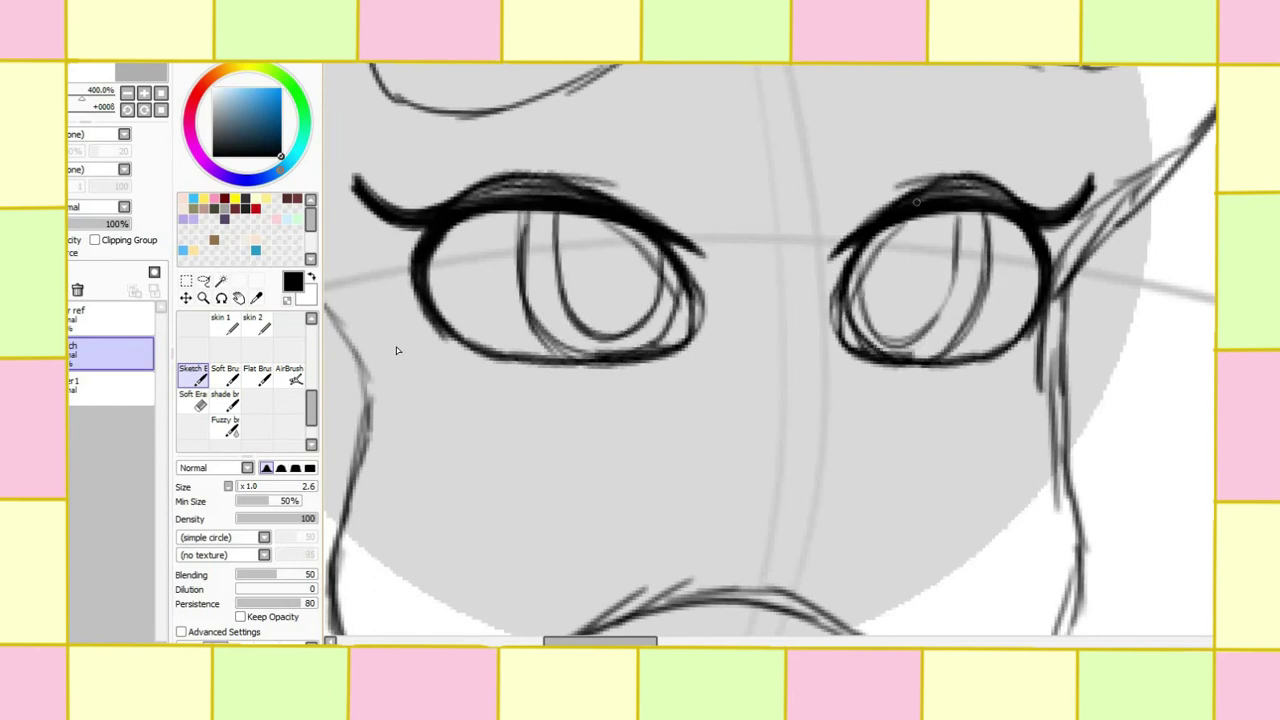
Step: Sketch a slanted oval cheek mark below each eye and a small downturned mouth on the lower face
{"action": "mouse_move", "coordinate": [396, 350]}
{"action": "left_mouse_down"}
{"action": "mouse_move", "coordinate": [425, 431]}
{"action": "mouse_move", "coordinate": [500, 440]}
{"action": "left_mouse_up"}
{"action": "mouse_move", "coordinate": [1050, 345]}
{"action": "left_mouse_down"}
{"action": "mouse_move", "coordinate": [1059, 429]}
{"action": "mouse_move", "coordinate": [1000, 440]}
{"action": "left_mouse_up"}
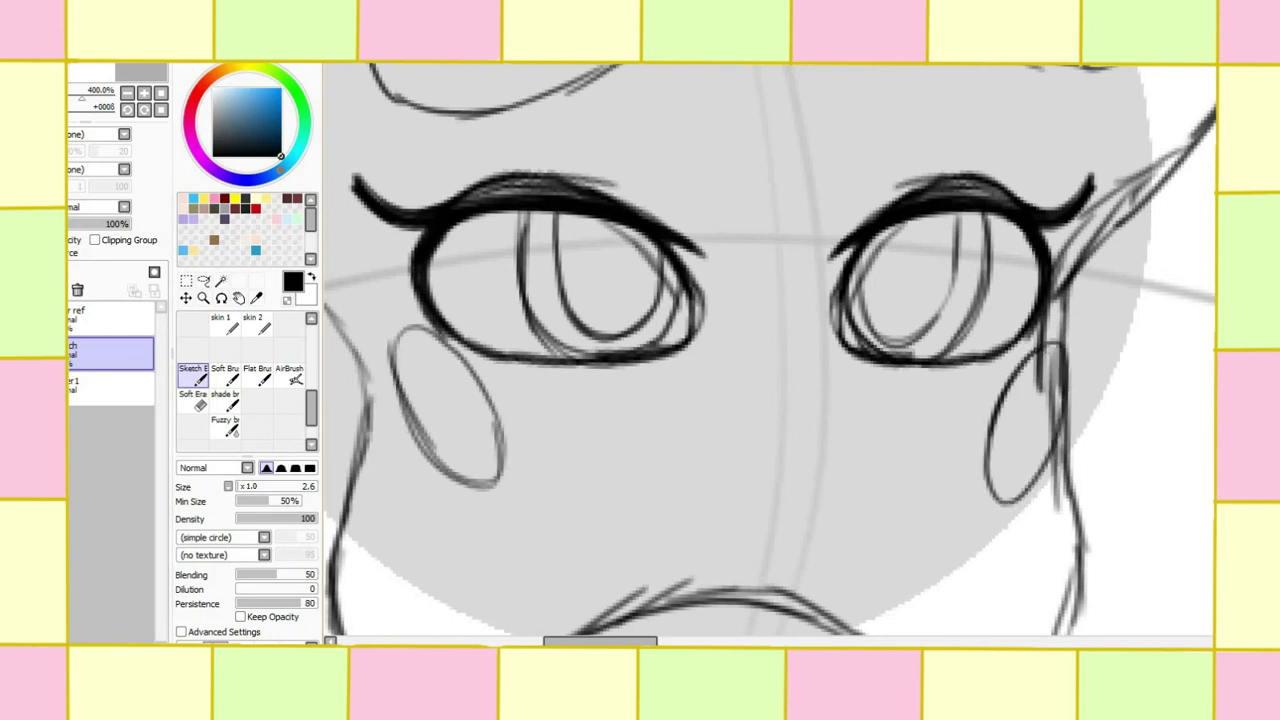
{"action": "scroll", "coordinate": [741, 472], "scroll_direction": "down", "scroll_amount": 1}
{"action": "scroll", "coordinate": [760, 326], "scroll_direction": "down", "scroll_amount": 2}
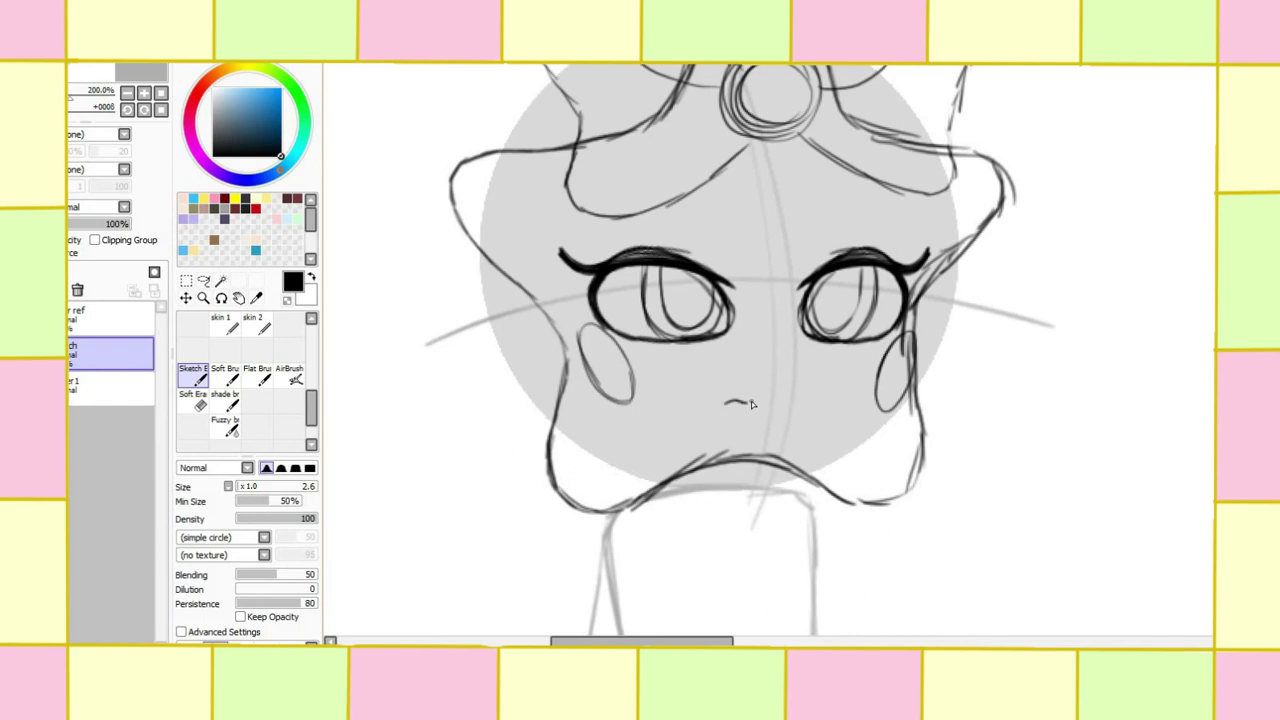
{"action": "scroll", "coordinate": [740, 350], "scroll_direction": "up", "scroll_amount": 2}
Step: Sketch a short neck below the head with a pointed collar and a curved shoulder line across it
{"action": "key", "text": "ctrl+space"}
{"action": "scroll", "coordinate": [740, 350], "scroll_direction": "down", "scroll_amount": 1}
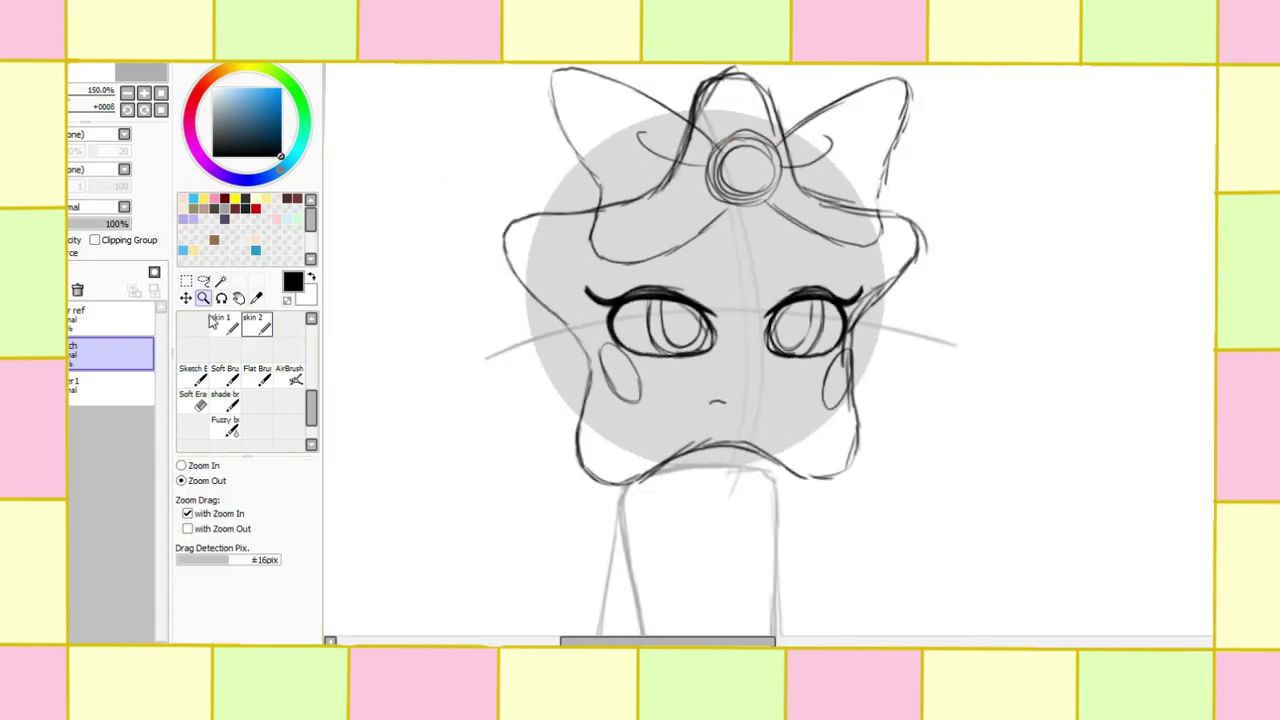
{"action": "scroll", "coordinate": [566, 329], "scroll_direction": "up", "scroll_amount": 1}
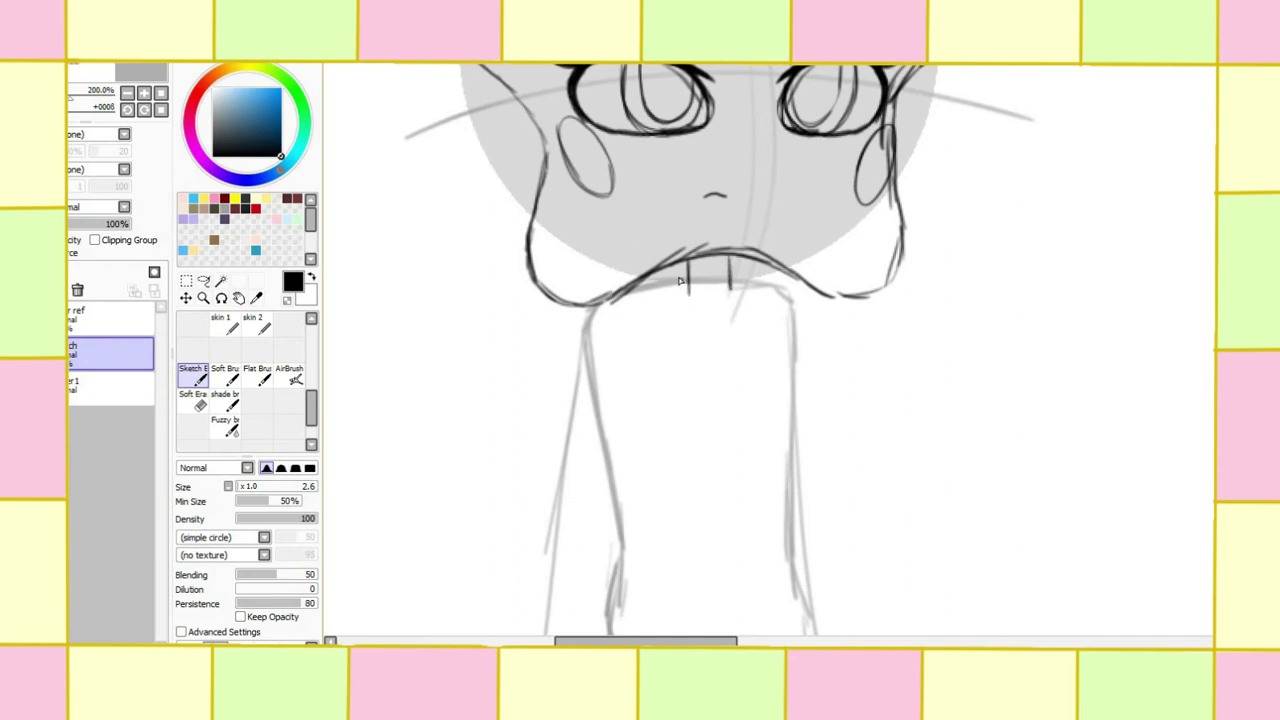
{"action": "mouse_move", "coordinate": [629, 347]}
{"action": "left_mouse_down"}
{"action": "mouse_move", "coordinate": [650, 290]}
{"action": "mouse_move", "coordinate": [688, 322]}
{"action": "left_mouse_up"}
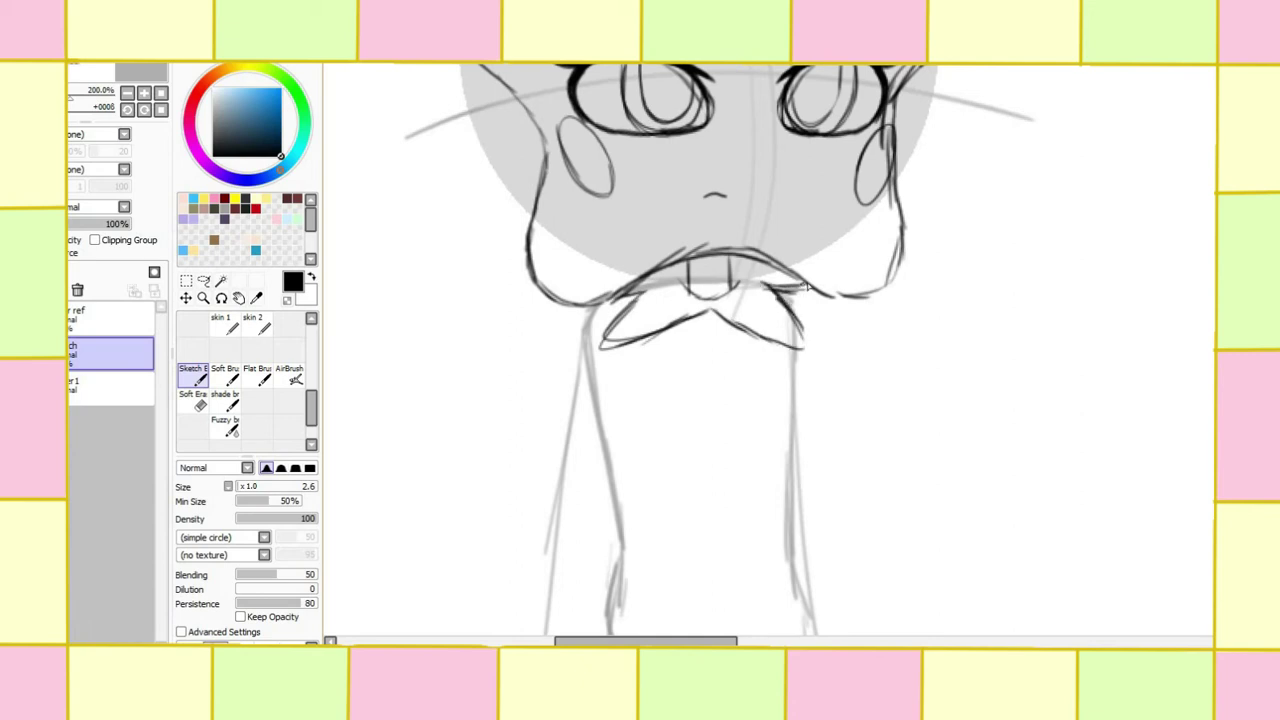
{"action": "scroll", "coordinate": [700, 350], "scroll_direction": "down", "scroll_amount": 3}
{"action": "left_click_drag", "start_coordinate": [736, 176], "coordinate": [628, 200]}
{"action": "left_click_drag", "start_coordinate": [784, 178], "coordinate": [629, 202]}
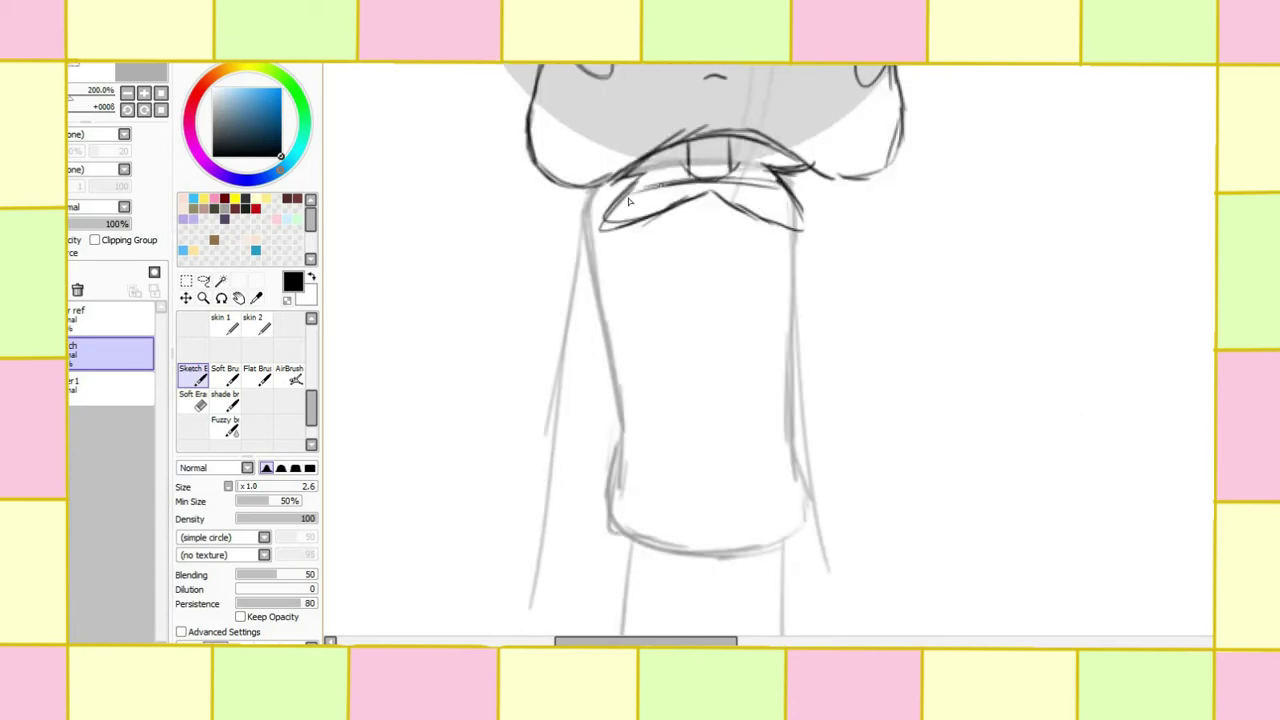
Step: Outline the tapered upper torso below the collar and add two small oval buttons down its centre
{"action": "left_click_drag", "start_coordinate": [616, 298], "coordinate": [628, 334]}
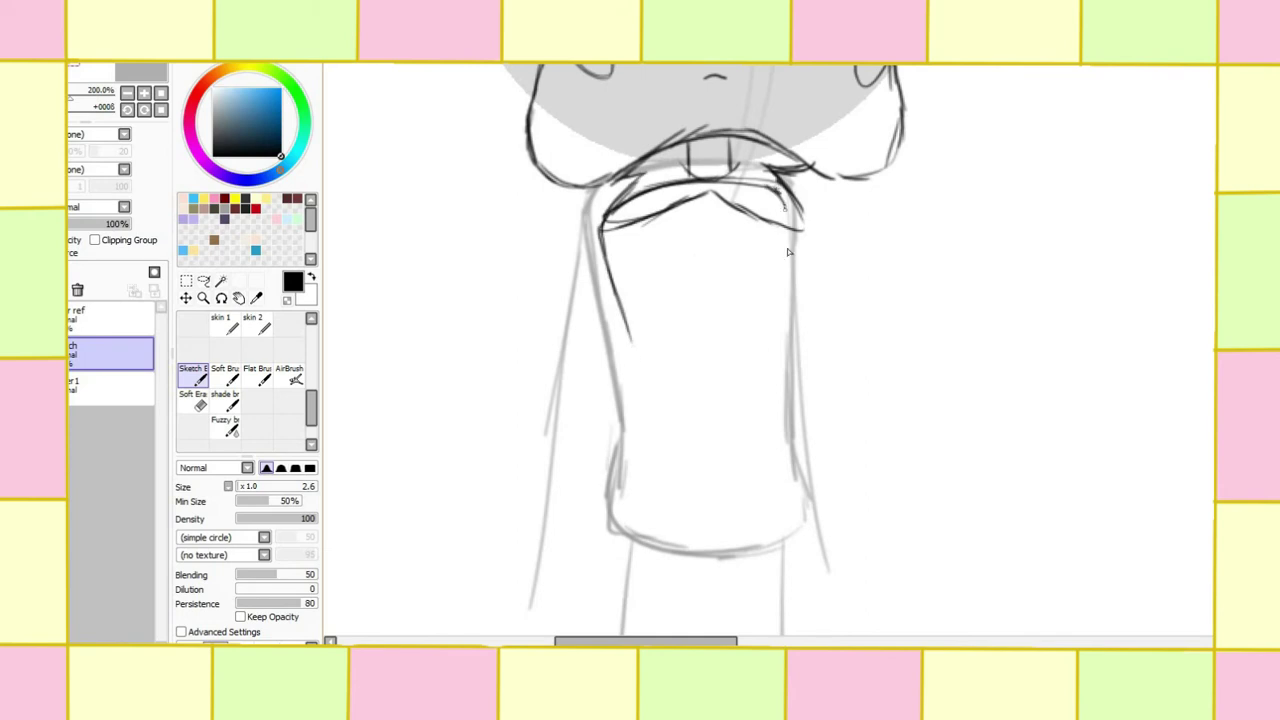
{"action": "left_click_drag", "start_coordinate": [782, 196], "coordinate": [792, 300]}
{"action": "left_click_drag", "start_coordinate": [604, 252], "coordinate": [663, 381]}
{"action": "left_click_drag", "start_coordinate": [789, 222], "coordinate": [778, 352]}
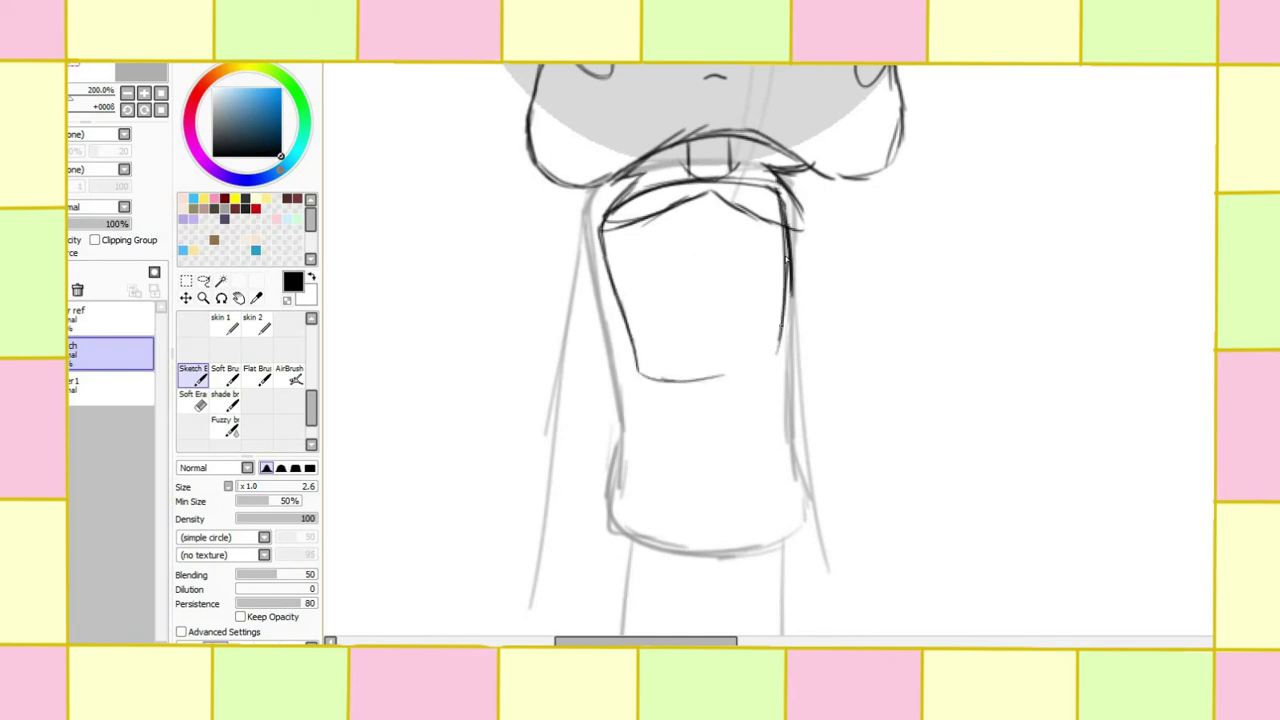
{"action": "left_click_drag", "start_coordinate": [640, 383], "coordinate": [786, 258]}
{"action": "left_click_drag", "start_coordinate": [785, 325], "coordinate": [740, 392]}
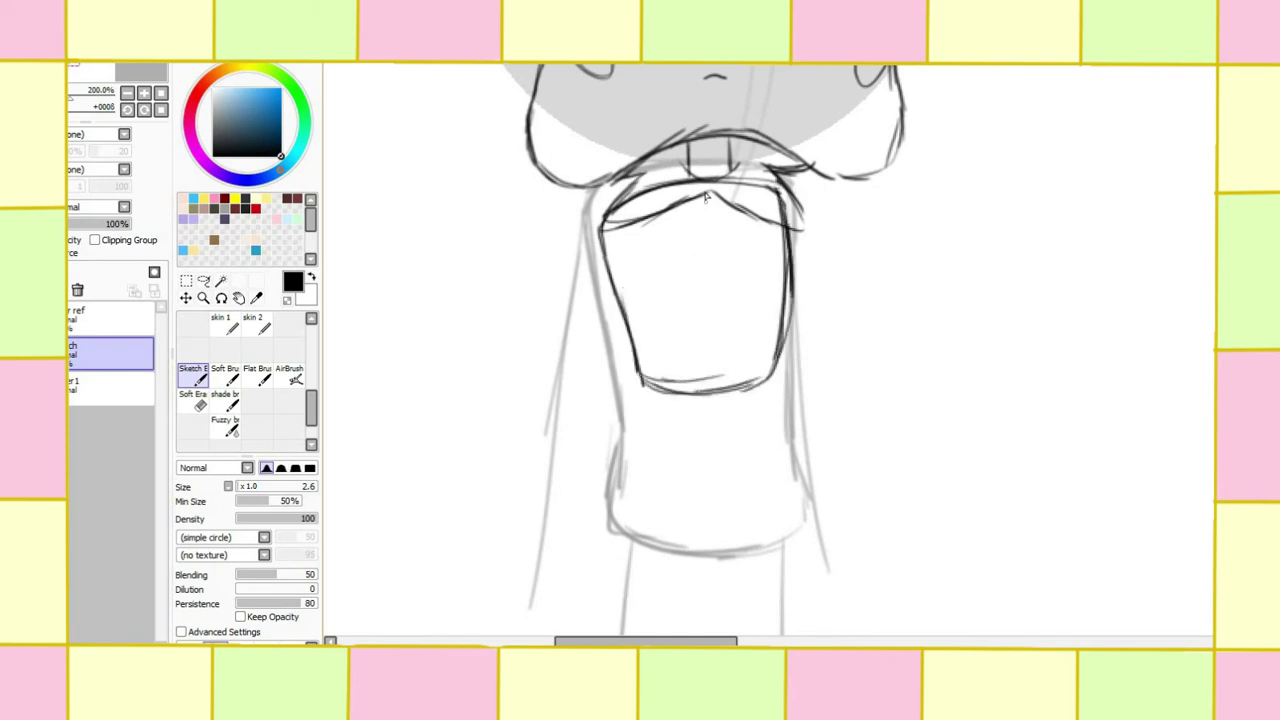
{"action": "left_click_drag", "start_coordinate": [713, 258], "coordinate": [711, 257]}
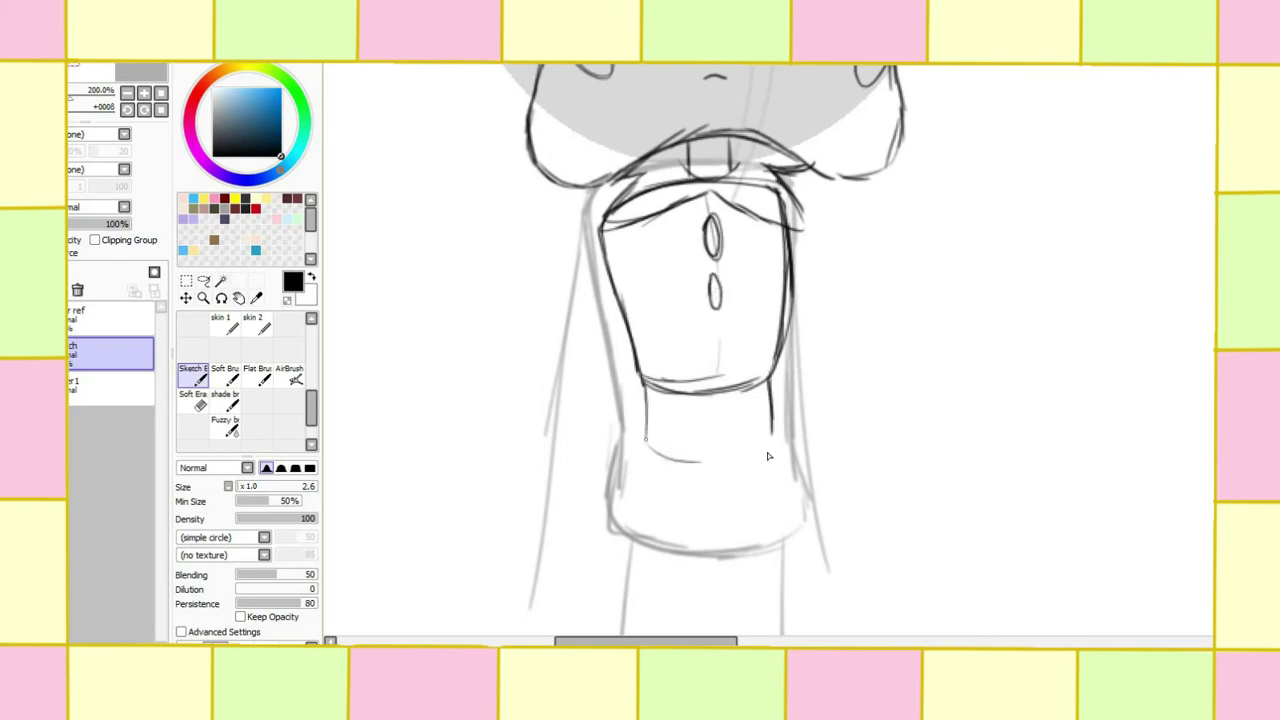
Step: Outline the curved waist section below the torso and sketch a pointed shoulder edge on each side of the collar
{"action": "left_click_drag", "start_coordinate": [768, 456], "coordinate": [773, 434]}
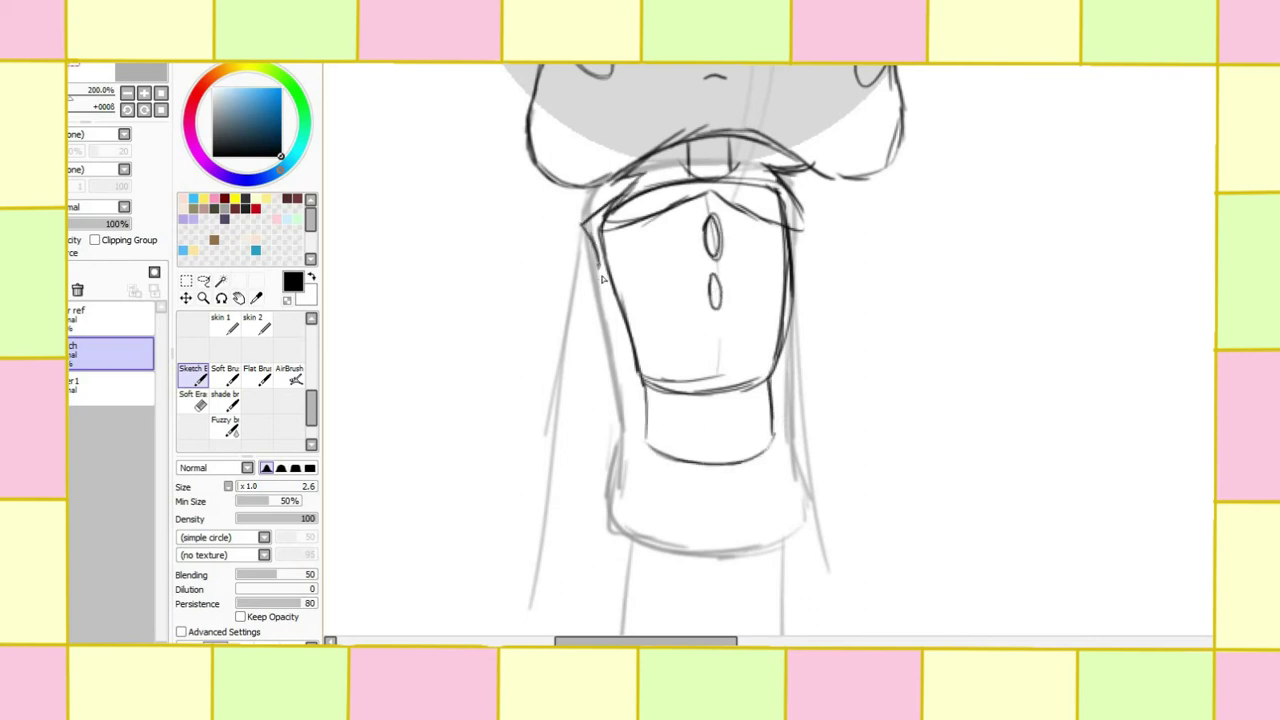
{"action": "scroll", "coordinate": [770, 350], "scroll_direction": "down", "scroll_amount": 3}
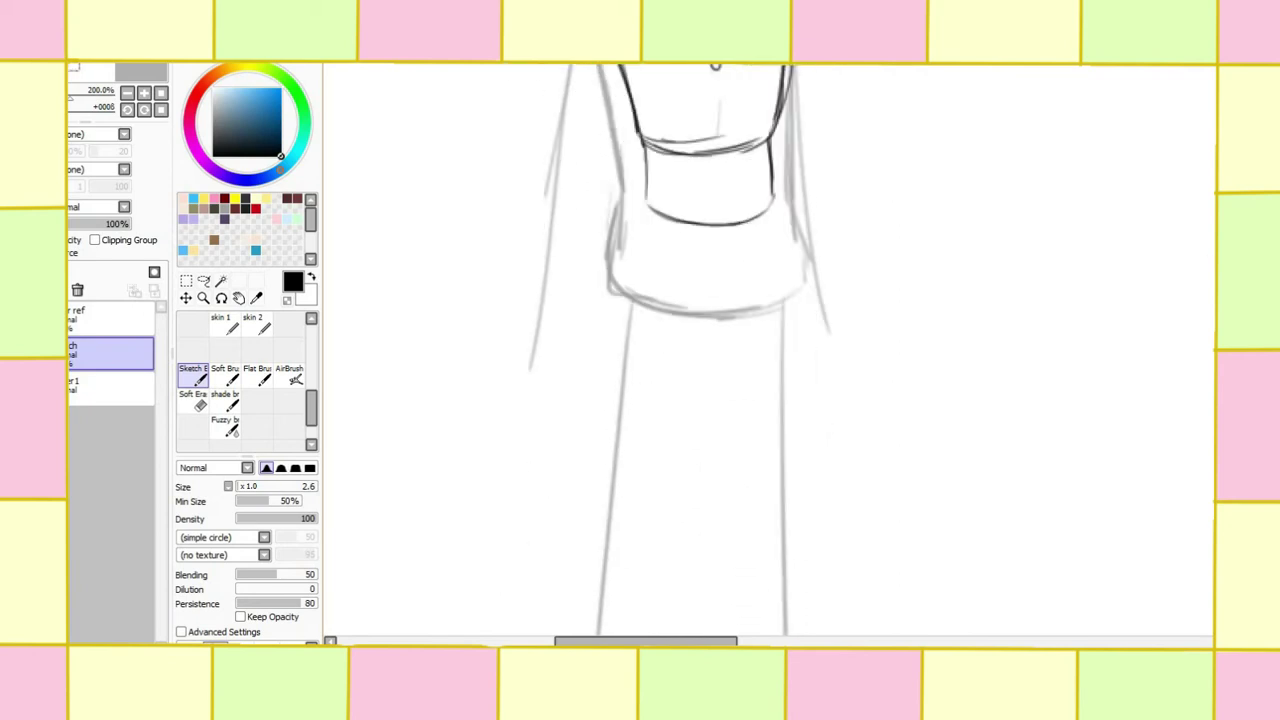
{"action": "scroll", "coordinate": [770, 350], "scroll_direction": "up", "scroll_amount": 5}
{"action": "scroll", "coordinate": [576, 244], "scroll_direction": "down", "scroll_amount": 2}
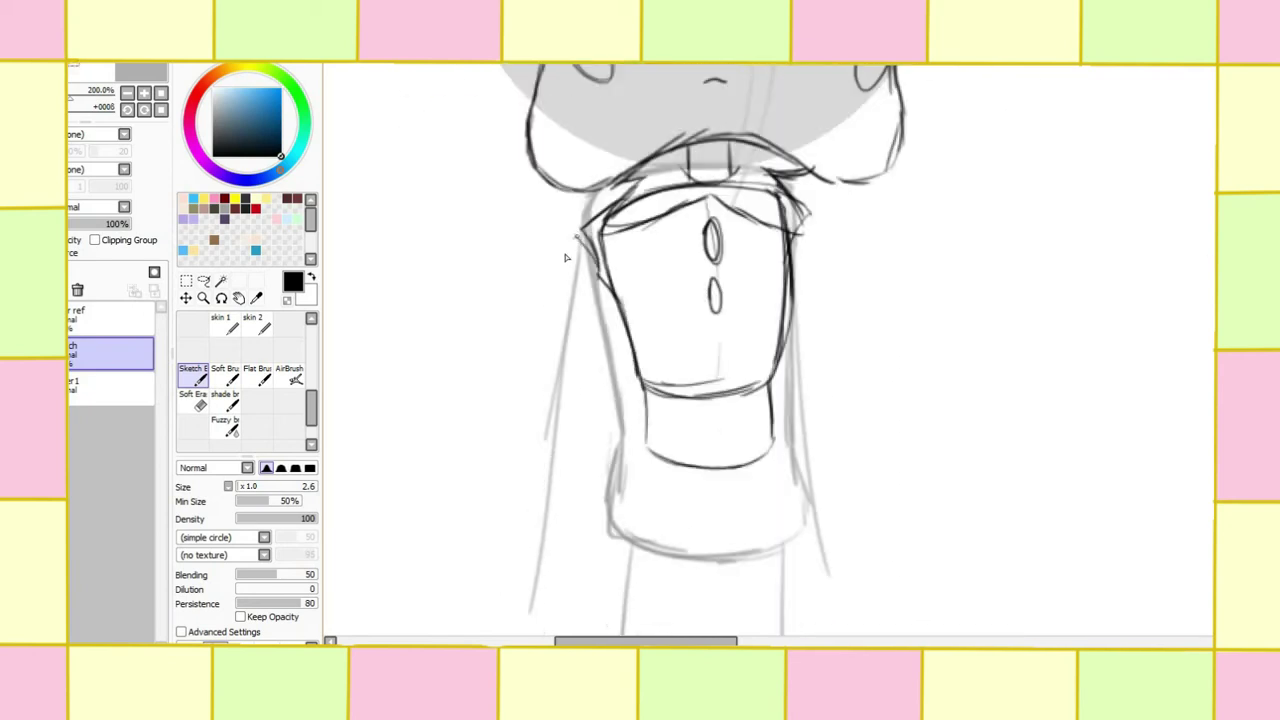
Step: Sketch the upper arm on the character's left-hand side of the canvas as a slim, slightly slanted tube closed above the elbow
{"action": "left_click_drag", "start_coordinate": [576, 238], "coordinate": [536, 410]}
{"action": "left_click_drag", "start_coordinate": [566, 264], "coordinate": [531, 440]}
{"action": "left_click_drag", "start_coordinate": [602, 266], "coordinate": [582, 430]}
{"action": "left_click_drag", "start_coordinate": [572, 246], "coordinate": [528, 458]}
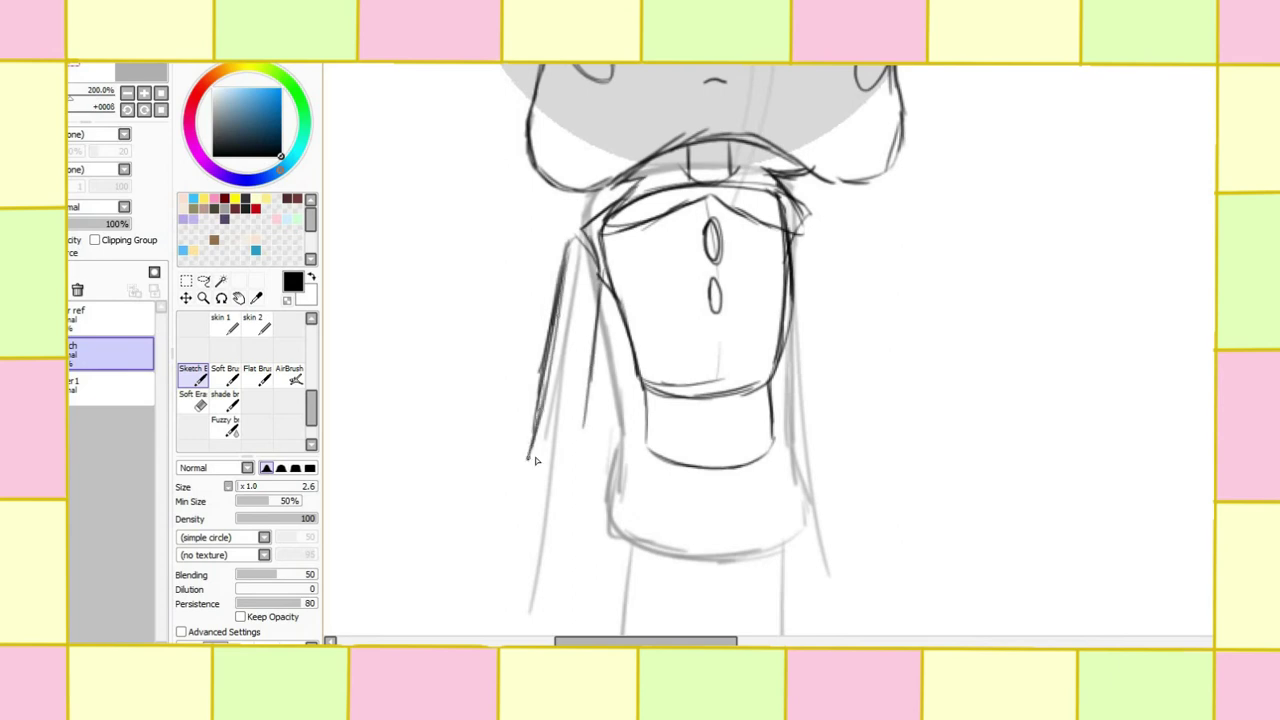
{"action": "left_click_drag", "start_coordinate": [580, 248], "coordinate": [578, 466]}
{"action": "left_click_drag", "start_coordinate": [606, 270], "coordinate": [590, 430]}
{"action": "left_click_drag", "start_coordinate": [610, 290], "coordinate": [580, 470]}
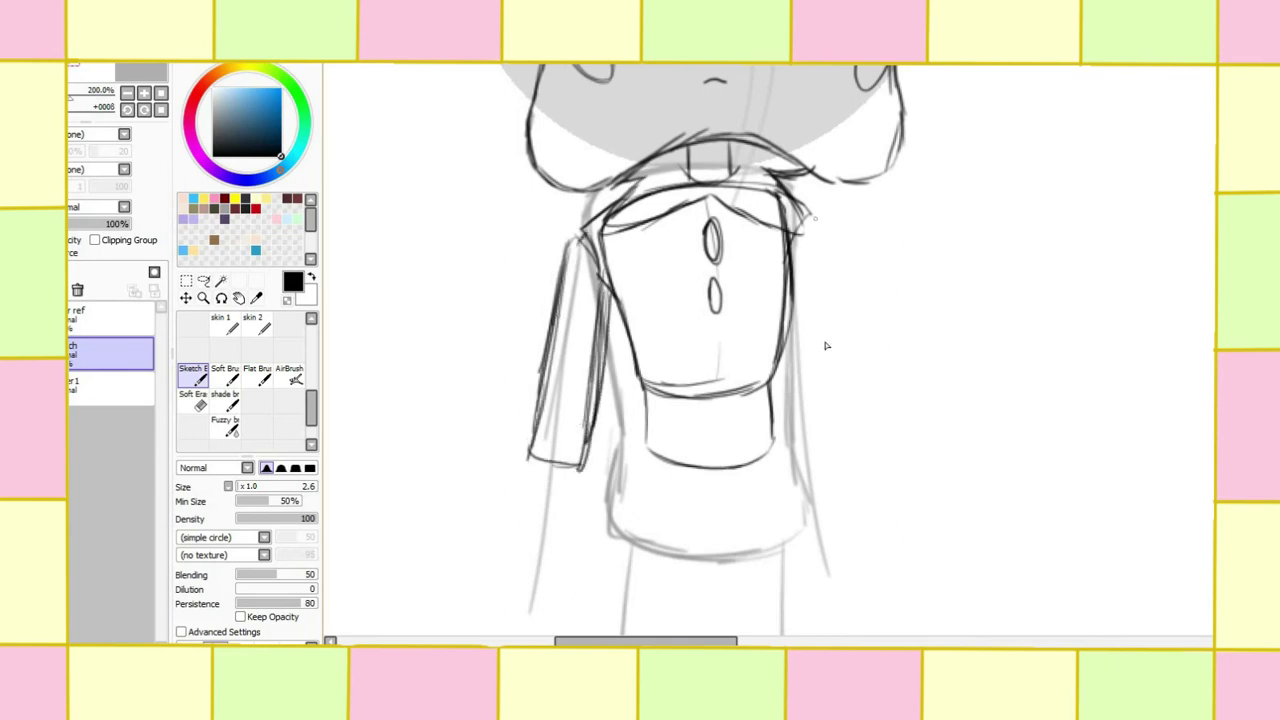
{"action": "left_click_drag", "start_coordinate": [811, 206], "coordinate": [826, 390]}
{"action": "left_click_drag", "start_coordinate": [817, 276], "coordinate": [830, 406]}
{"action": "key", "text": "ctrl+z"}
{"action": "key", "text": "ctrl+z"}
Step: Sketch the forearm below that upper arm as a tapered tube slanting outward with a closed wrist edge
{"action": "scroll", "coordinate": [527, 333], "scroll_direction": "down", "scroll_amount": 3}
{"action": "left_click_drag", "start_coordinate": [527, 326], "coordinate": [505, 455]}
{"action": "left_click_drag", "start_coordinate": [572, 333], "coordinate": [558, 460]}
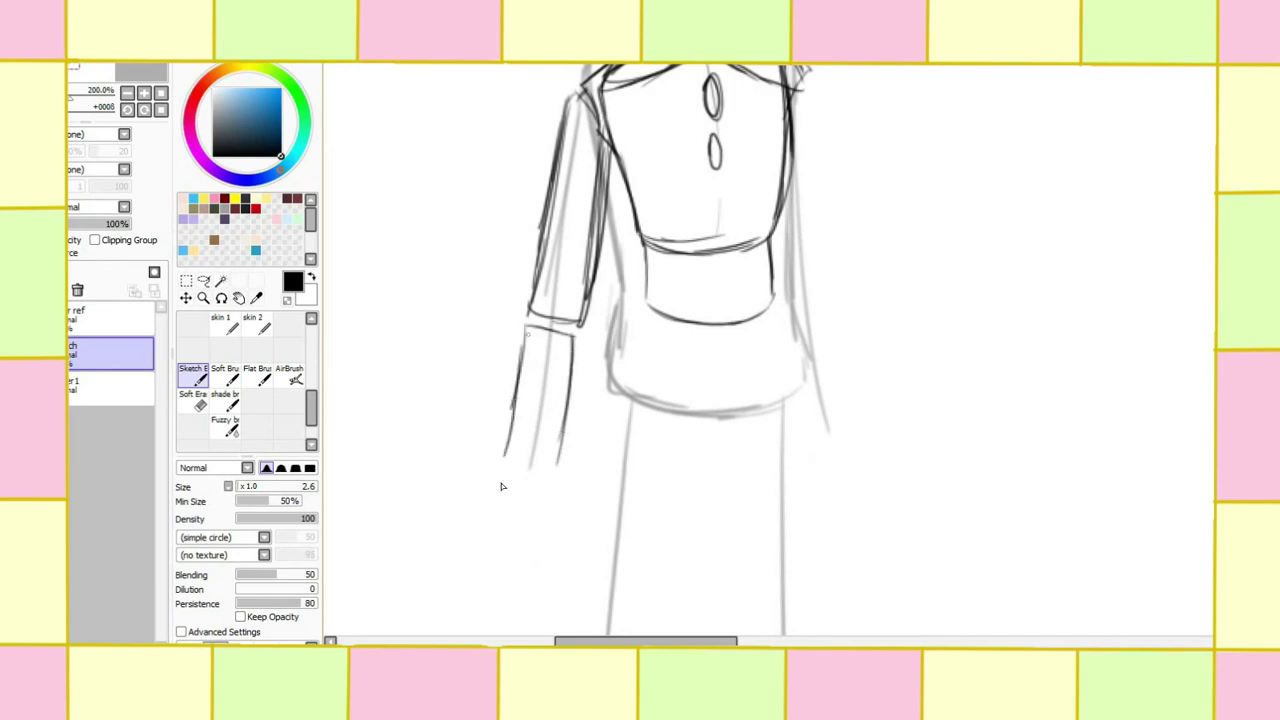
{"action": "left_click_drag", "start_coordinate": [528, 326], "coordinate": [534, 505]}
{"action": "left_click_drag", "start_coordinate": [575, 332], "coordinate": [558, 505]}
{"action": "left_click_drag", "start_coordinate": [527, 325], "coordinate": [488, 510]}
{"action": "left_click_drag", "start_coordinate": [488, 512], "coordinate": [540, 516]}
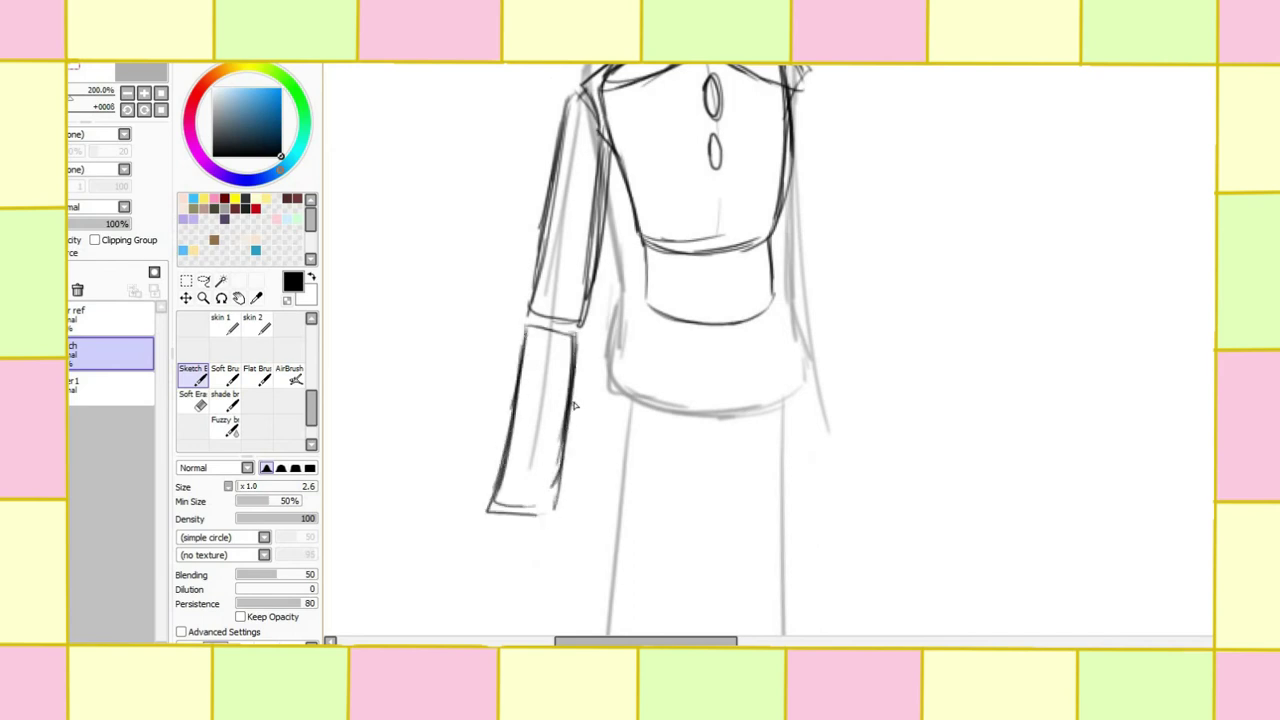
{"action": "left_click_drag", "start_coordinate": [578, 355], "coordinate": [556, 495]}
Step: Join the forearm at the elbow and try a cuff of rounded, petal-like frills around the wrist
{"action": "left_click", "coordinate": [479, 530], "text": "ctrl"}
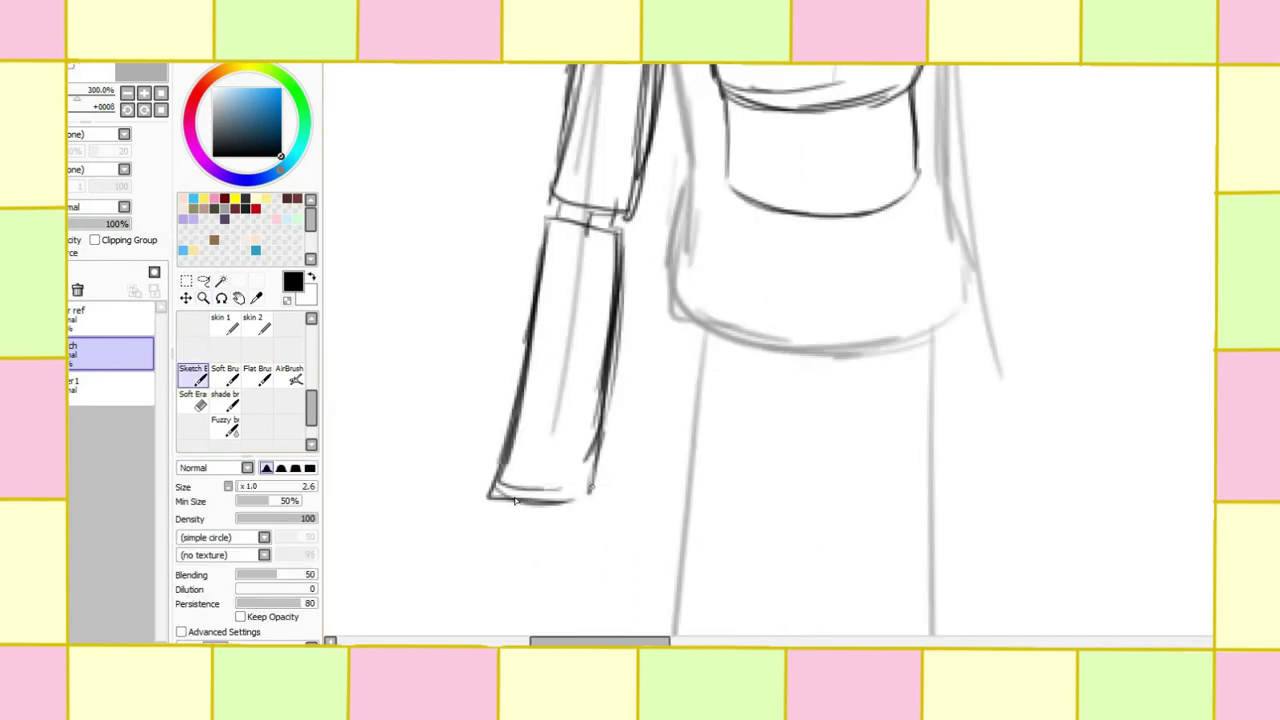
{"action": "scroll", "coordinate": [1186, 380], "scroll_direction": "down", "scroll_amount": 2}
{"action": "mouse_move", "coordinate": [541, 452]}
{"action": "left_mouse_down"}
{"action": "mouse_move", "coordinate": [597, 507]}
{"action": "mouse_move", "coordinate": [625, 508]}
{"action": "left_mouse_up"}
{"action": "mouse_move", "coordinate": [472, 428]}
{"action": "left_mouse_down"}
{"action": "mouse_move", "coordinate": [456, 478]}
{"action": "mouse_move", "coordinate": [524, 462]}
{"action": "left_mouse_up"}
{"action": "mouse_move", "coordinate": [535, 455]}
{"action": "left_mouse_down"}
{"action": "mouse_move", "coordinate": [590, 502]}
{"action": "mouse_move", "coordinate": [605, 422]}
{"action": "left_mouse_up"}
{"action": "mouse_move", "coordinate": [464, 398]}
{"action": "left_mouse_down"}
{"action": "mouse_move", "coordinate": [476, 360]}
{"action": "mouse_move", "coordinate": [505, 385]}
{"action": "left_mouse_up"}
{"action": "left_click_drag", "start_coordinate": [646, 400], "coordinate": [592, 402]}
{"action": "left_click_drag", "start_coordinate": [640, 422], "coordinate": [608, 440]}
{"action": "mouse_move", "coordinate": [606, 340]}
{"action": "left_mouse_down"}
{"action": "mouse_move", "coordinate": [608, 414]}
{"action": "mouse_move", "coordinate": [652, 400]}
{"action": "mouse_move", "coordinate": [612, 448]}
{"action": "left_mouse_up"}
{"action": "scroll", "coordinate": [760, 350], "scroll_direction": "down", "scroll_amount": 3}
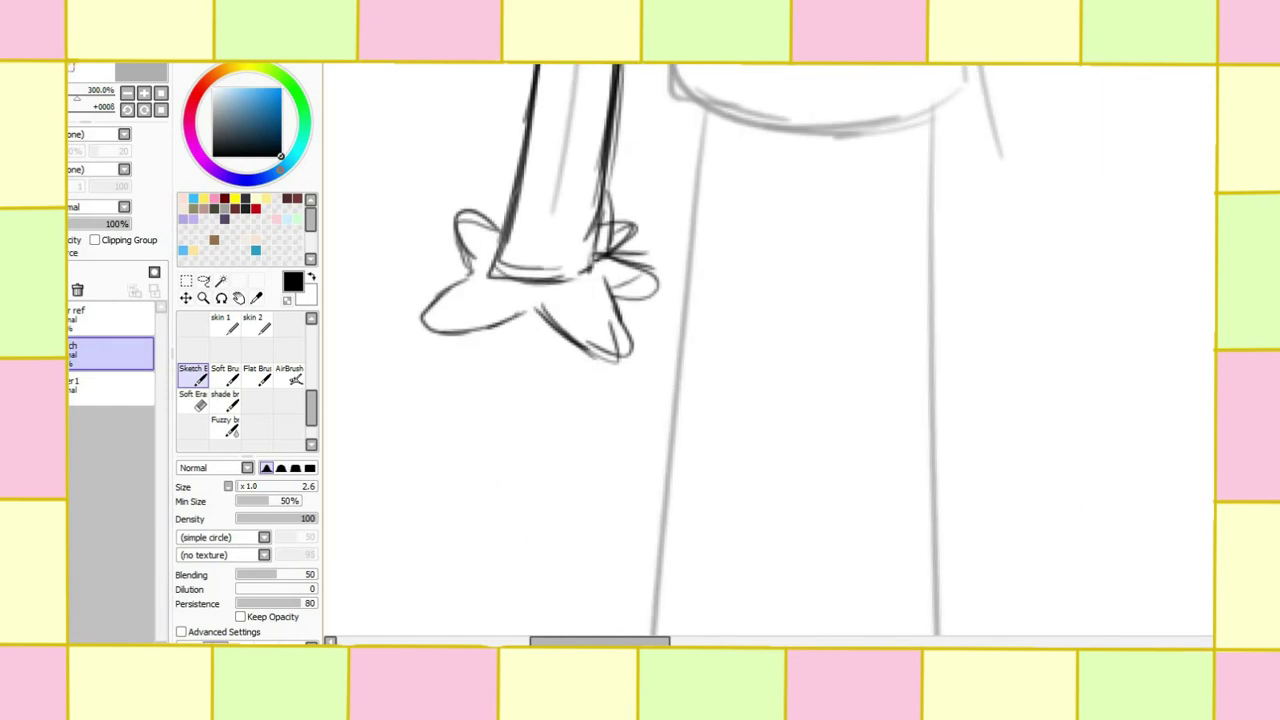
Step: Erase the petal-like cuff and the wrist end of the forearm, keeping the elbow joint
{"action": "scroll", "coordinate": [1204, 355], "scroll_direction": "up", "scroll_amount": 5}
{"action": "left_click", "coordinate": [203, 298]}
{"action": "key", "text": "minus"}
{"action": "left_click", "coordinate": [198, 405]}
{"action": "mouse_move", "coordinate": [430, 560]}
{"action": "left_mouse_down"}
{"action": "mouse_move", "coordinate": [457, 571]}
{"action": "mouse_move", "coordinate": [500, 500]}
{"action": "left_mouse_up"}
{"action": "left_click", "coordinate": [195, 372]}
Step: Redraw the forearm's sides down to a curved wrist line and outline a rounded palm below it
{"action": "scroll", "coordinate": [1148, 360], "scroll_direction": "down", "scroll_amount": 3}
{"action": "left_click_drag", "start_coordinate": [533, 328], "coordinate": [515, 440]}
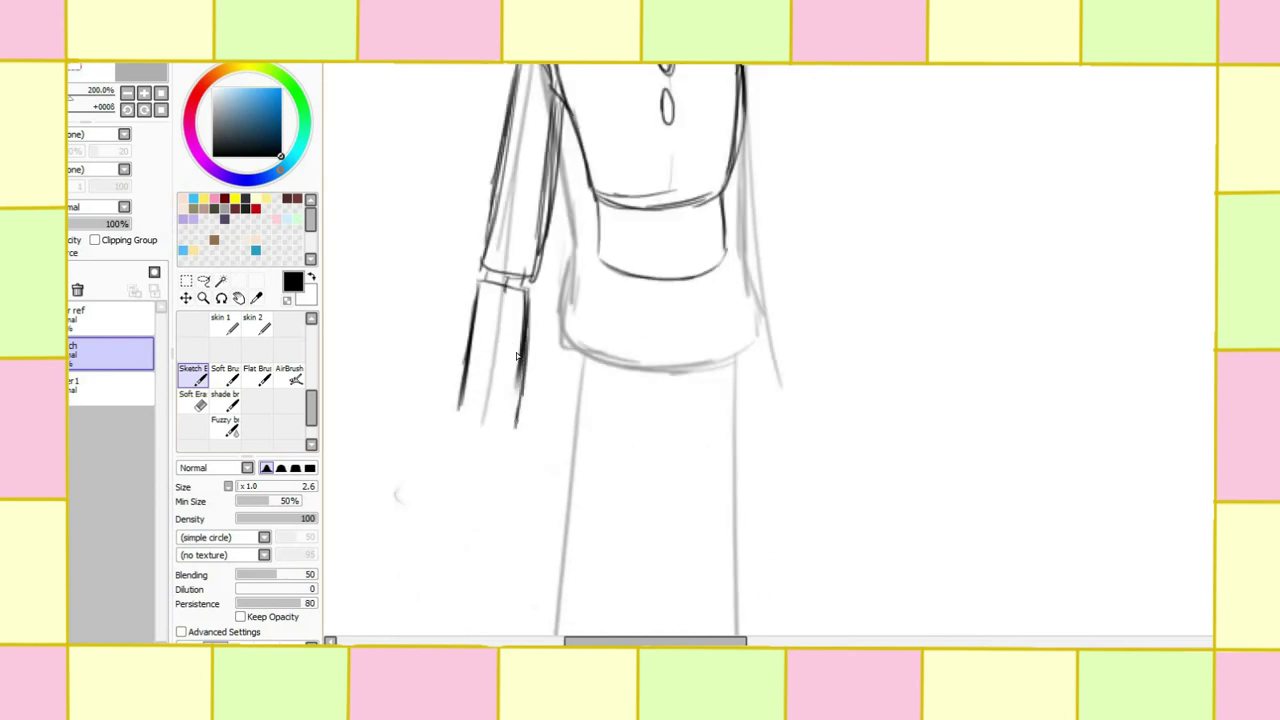
{"action": "left_click", "coordinate": [588, 394], "text": "ctrl"}
{"action": "left_click_drag", "start_coordinate": [598, 362], "coordinate": [600, 406]}
{"action": "mouse_move", "coordinate": [528, 342]}
{"action": "left_mouse_down"}
{"action": "mouse_move", "coordinate": [523, 451]}
{"action": "mouse_move", "coordinate": [592, 448]}
{"action": "left_mouse_up"}
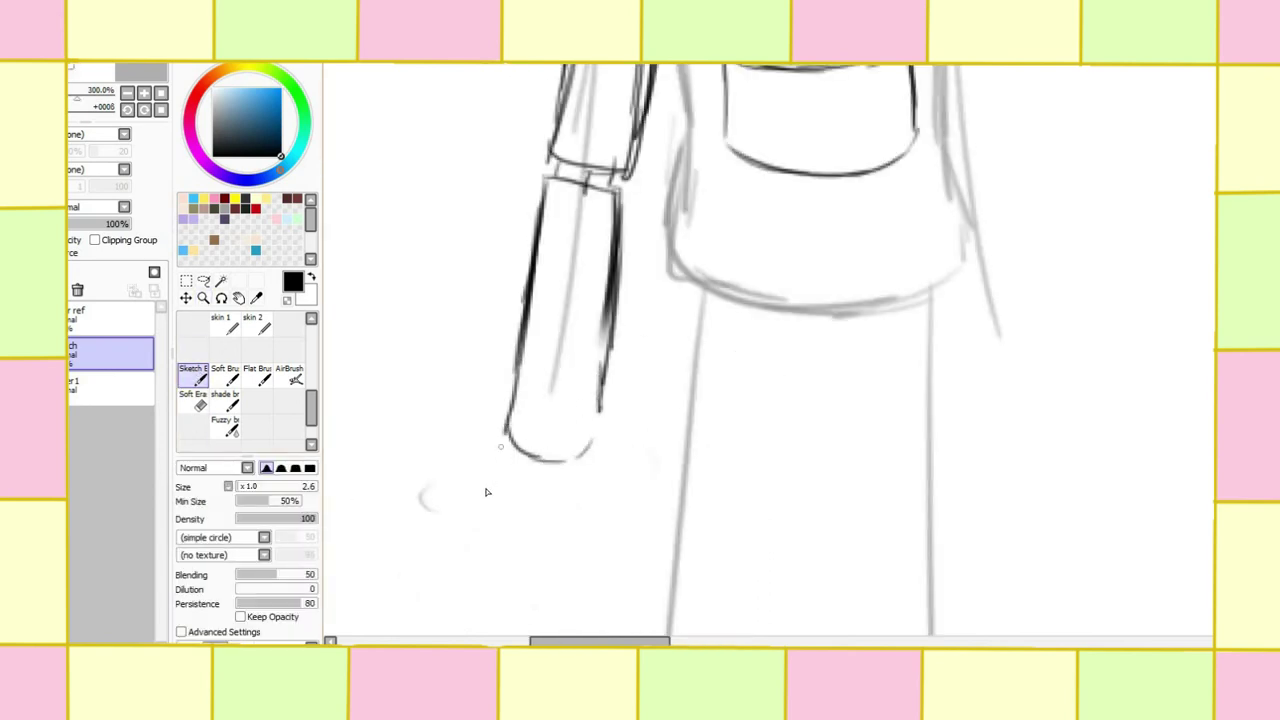
{"action": "mouse_move", "coordinate": [508, 428]}
{"action": "left_mouse_down"}
{"action": "mouse_move", "coordinate": [520, 600]}
{"action": "mouse_move", "coordinate": [580, 594]}
{"action": "left_mouse_up"}
{"action": "left_click_drag", "start_coordinate": [591, 448], "coordinate": [574, 600]}
{"action": "scroll", "coordinate": [540, 450], "scroll_direction": "down", "scroll_amount": 3}
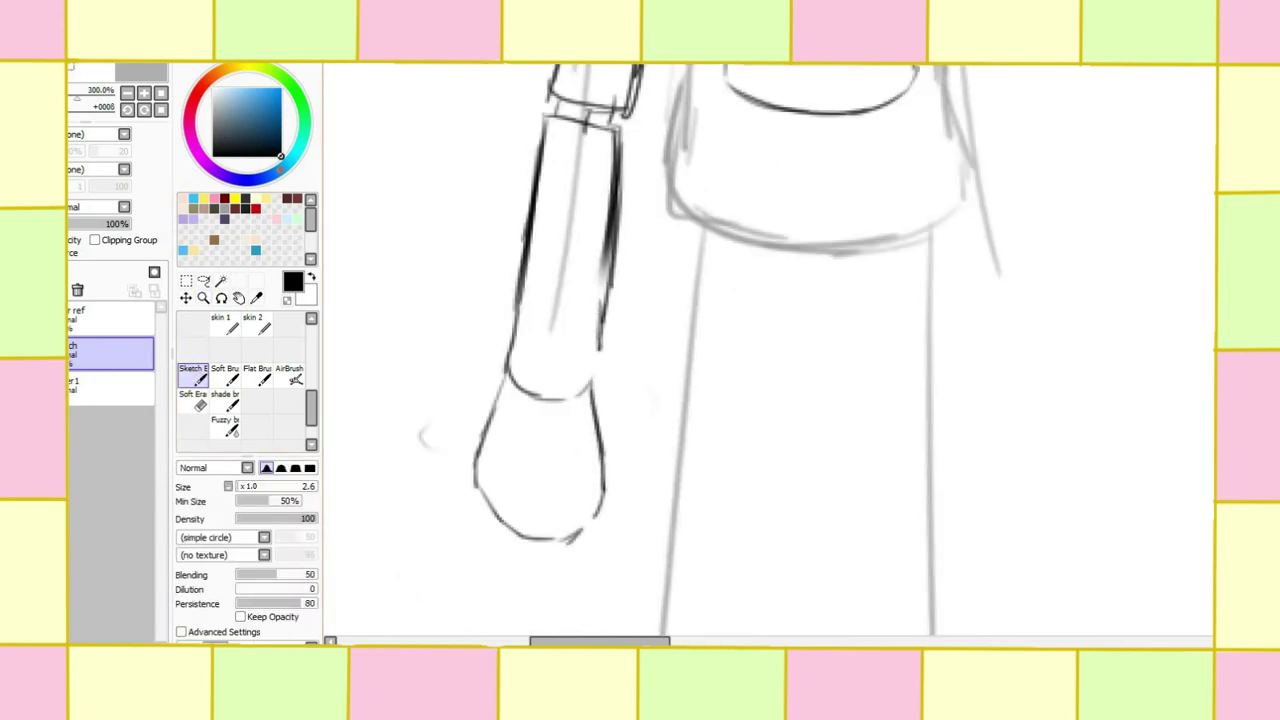
Step: Draw four curved, jointed fingers hanging from the palm and a thumb along its inner side
{"action": "mouse_move", "coordinate": [479, 438]}
{"action": "left_mouse_down"}
{"action": "mouse_move", "coordinate": [531, 560]}
{"action": "mouse_move", "coordinate": [508, 524]}
{"action": "left_mouse_up"}
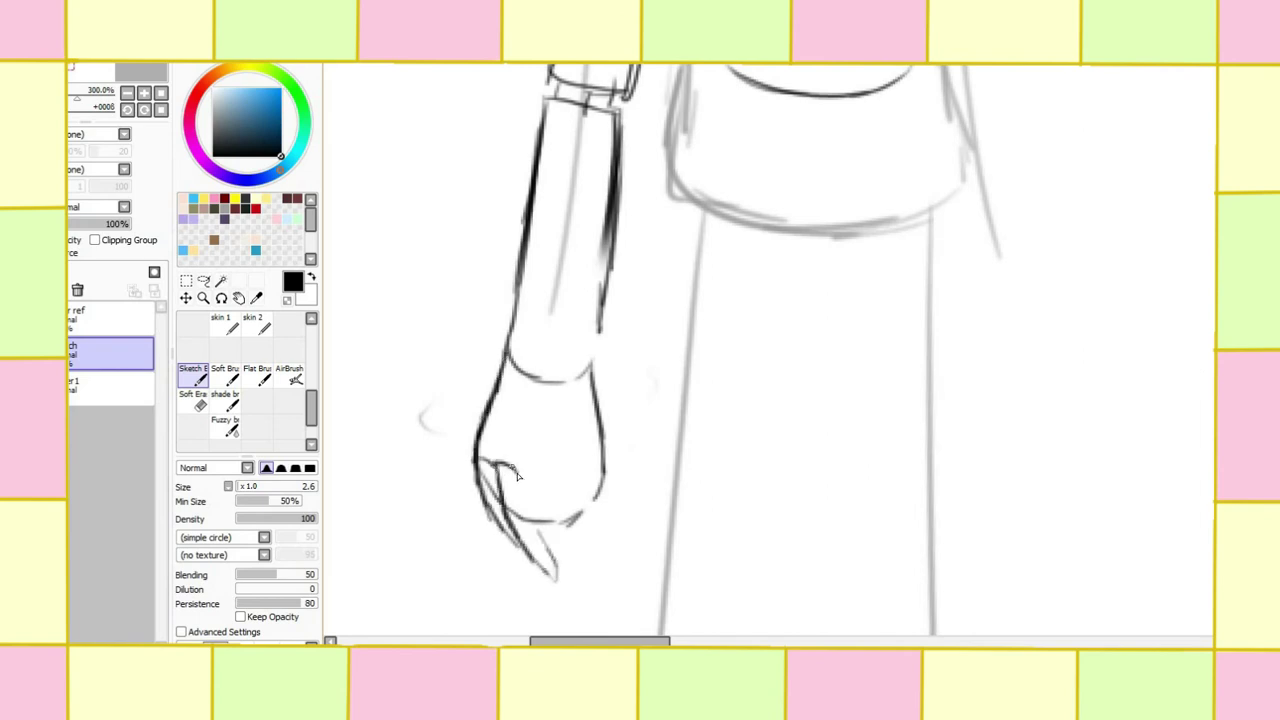
{"action": "left_click_drag", "start_coordinate": [506, 463], "coordinate": [558, 578]}
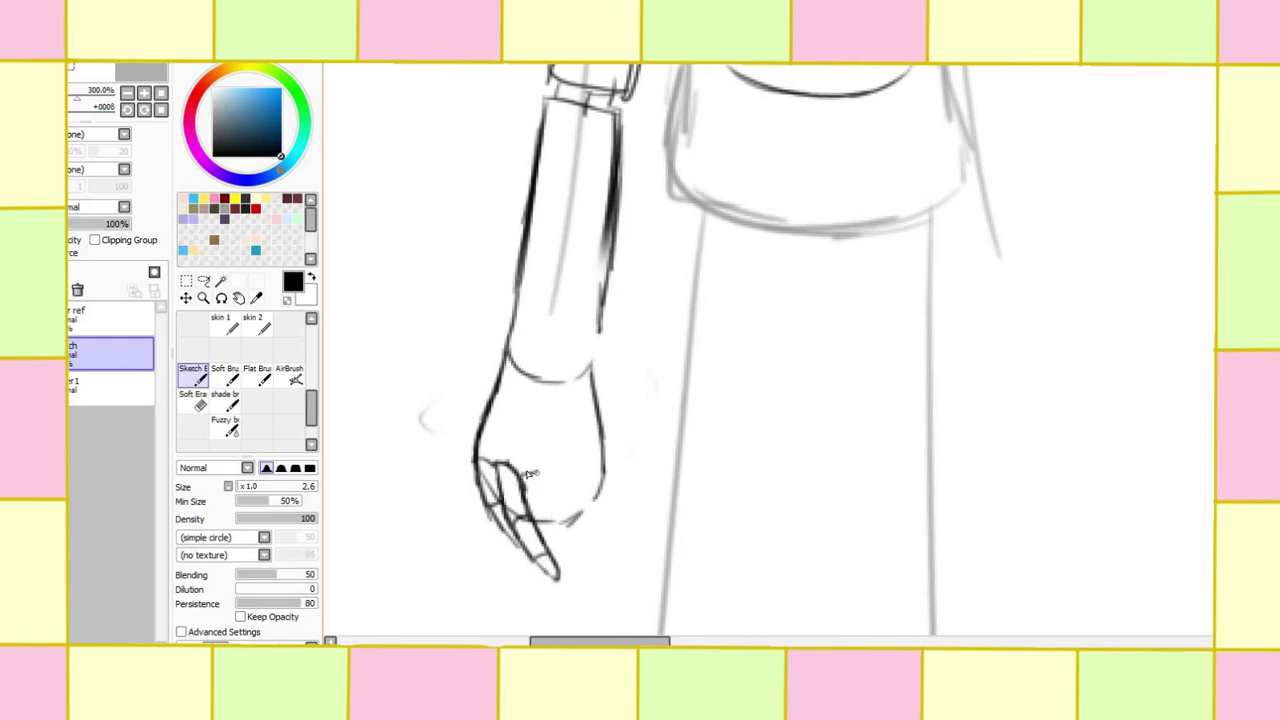
{"action": "left_click_drag", "start_coordinate": [530, 472], "coordinate": [574, 582]}
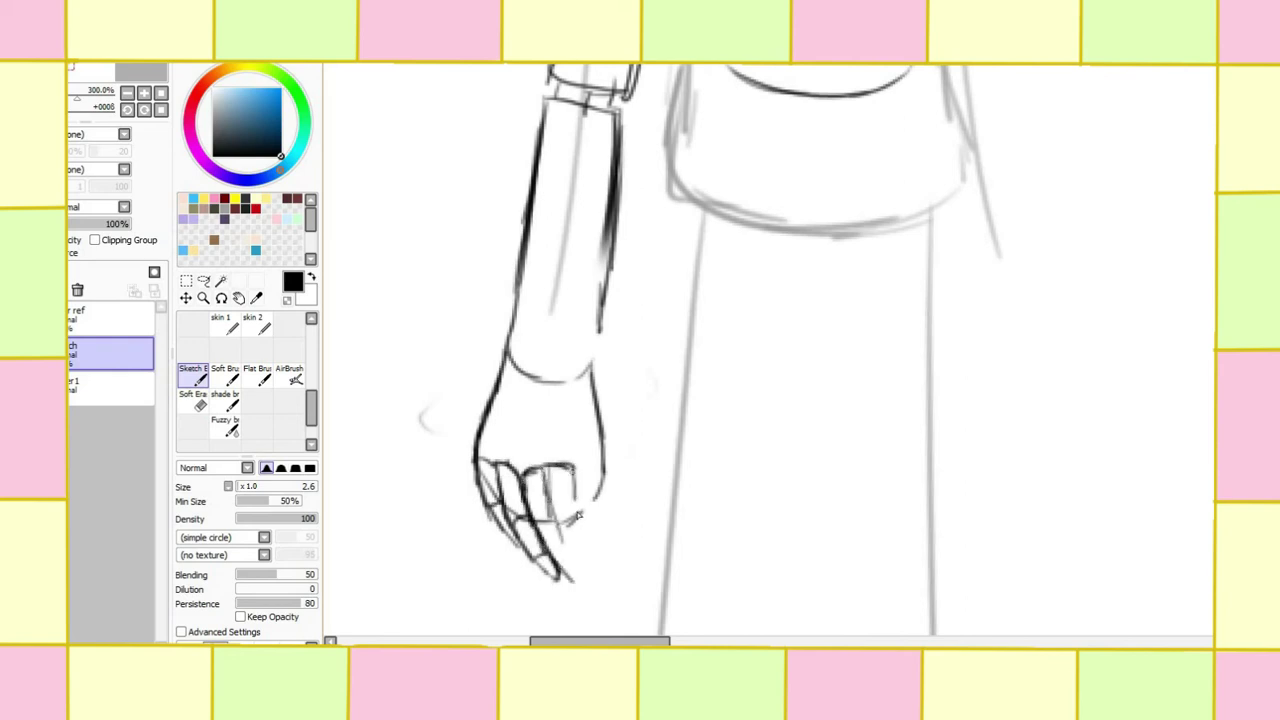
{"action": "mouse_move", "coordinate": [572, 470]}
{"action": "left_mouse_down"}
{"action": "mouse_move", "coordinate": [602, 576]}
{"action": "mouse_move", "coordinate": [586, 588]}
{"action": "left_mouse_up"}
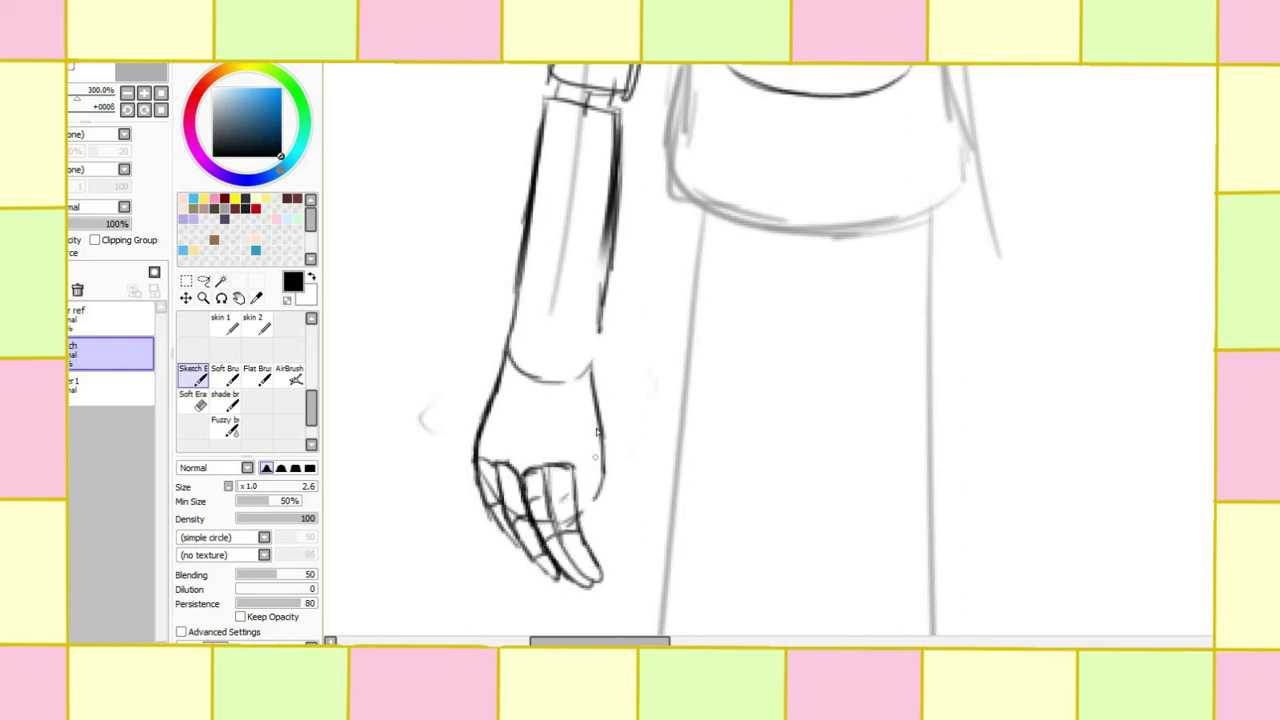
{"action": "mouse_move", "coordinate": [603, 432]}
{"action": "left_mouse_down"}
{"action": "mouse_move", "coordinate": [618, 530]}
{"action": "mouse_move", "coordinate": [588, 450]}
{"action": "left_mouse_up"}
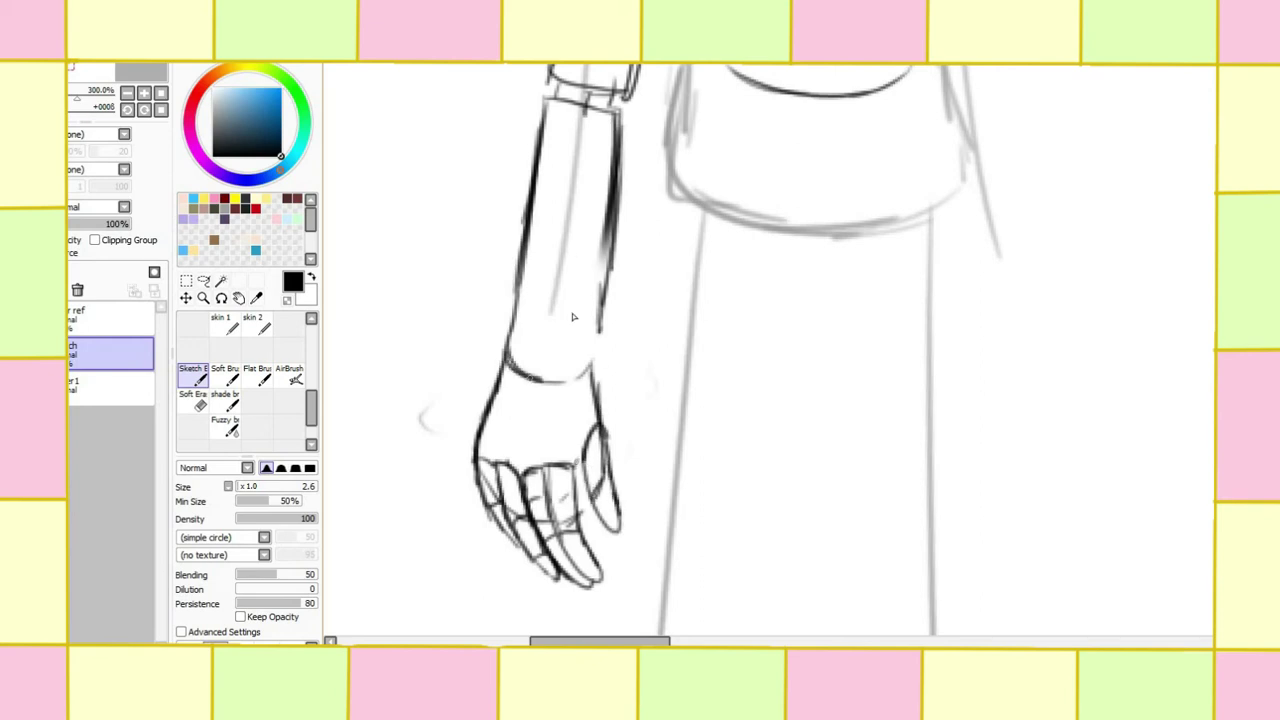
Step: Sketch a cuff band around the wrist with pointed, leaf-shaped frills flaring out over the hand
{"action": "left_click_drag", "start_coordinate": [449, 355], "coordinate": [470, 402]}
{"action": "mouse_move", "coordinate": [499, 331]}
{"action": "left_mouse_down"}
{"action": "mouse_move", "coordinate": [576, 435]}
{"action": "mouse_move", "coordinate": [620, 380]}
{"action": "mouse_move", "coordinate": [650, 368]}
{"action": "mouse_move", "coordinate": [622, 374]}
{"action": "left_mouse_up"}
{"action": "mouse_move", "coordinate": [490, 318]}
{"action": "left_mouse_down"}
{"action": "mouse_move", "coordinate": [477, 289]}
{"action": "mouse_move", "coordinate": [522, 298]}
{"action": "mouse_move", "coordinate": [509, 352]}
{"action": "mouse_move", "coordinate": [605, 324]}
{"action": "left_mouse_up"}
{"action": "mouse_move", "coordinate": [510, 348]}
{"action": "left_mouse_down"}
{"action": "mouse_move", "coordinate": [603, 340]}
{"action": "mouse_move", "coordinate": [652, 352]}
{"action": "left_mouse_up"}
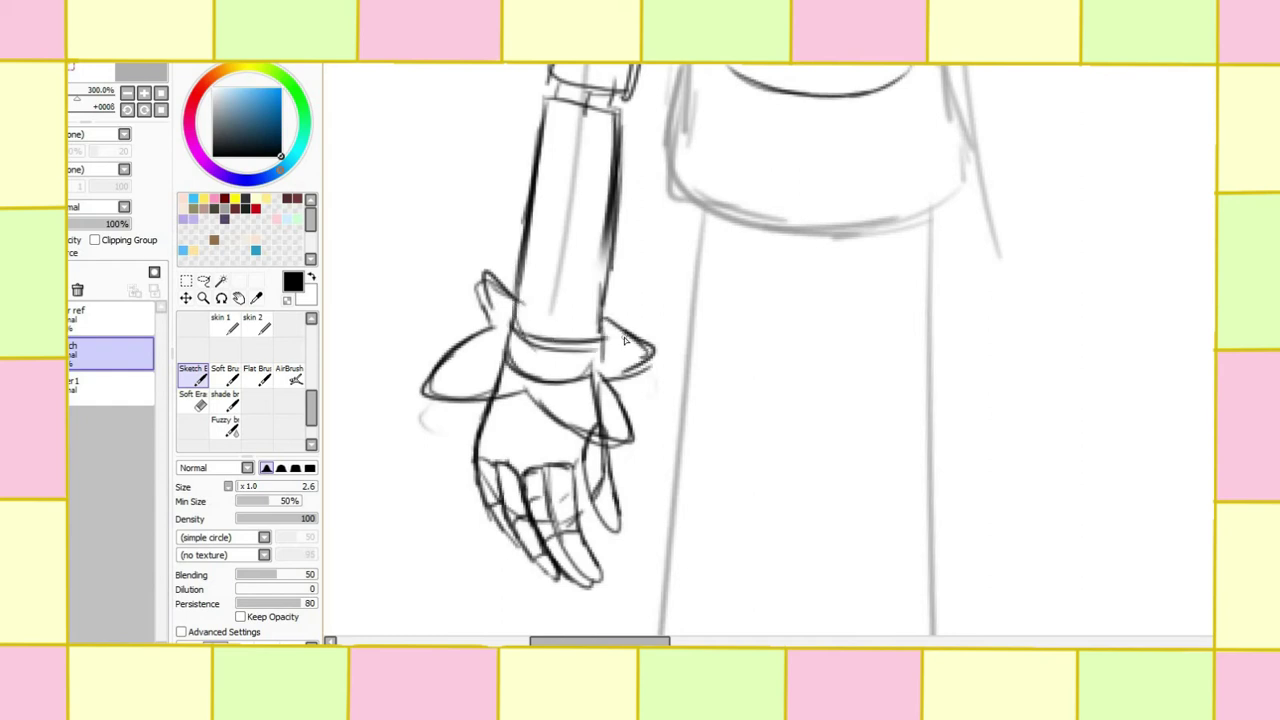
Step: Lasso the finished arm and apply a free deform that shortens it and brings the hand closer to the body
{"action": "left_click", "coordinate": [204, 298]}
{"action": "left_click", "coordinate": [181, 480]}
{"action": "left_click", "coordinate": [386, 423]}
{"action": "left_click", "coordinate": [203, 280]}
{"action": "scroll", "coordinate": [560, 350], "scroll_direction": "up", "scroll_amount": 3}
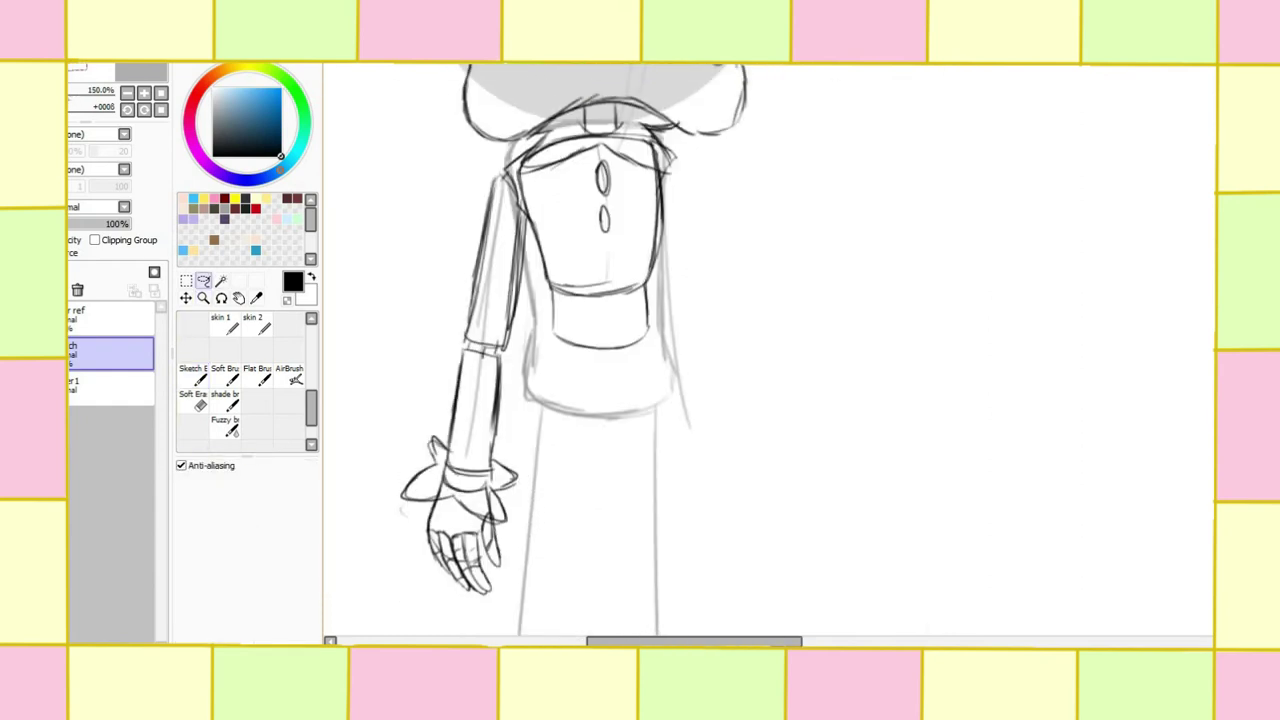
{"action": "mouse_move", "coordinate": [517, 598]}
{"action": "left_mouse_down"}
{"action": "mouse_move", "coordinate": [500, 185]}
{"action": "mouse_move", "coordinate": [400, 570]}
{"action": "left_mouse_up"}
{"action": "key", "text": "ctrl+t"}
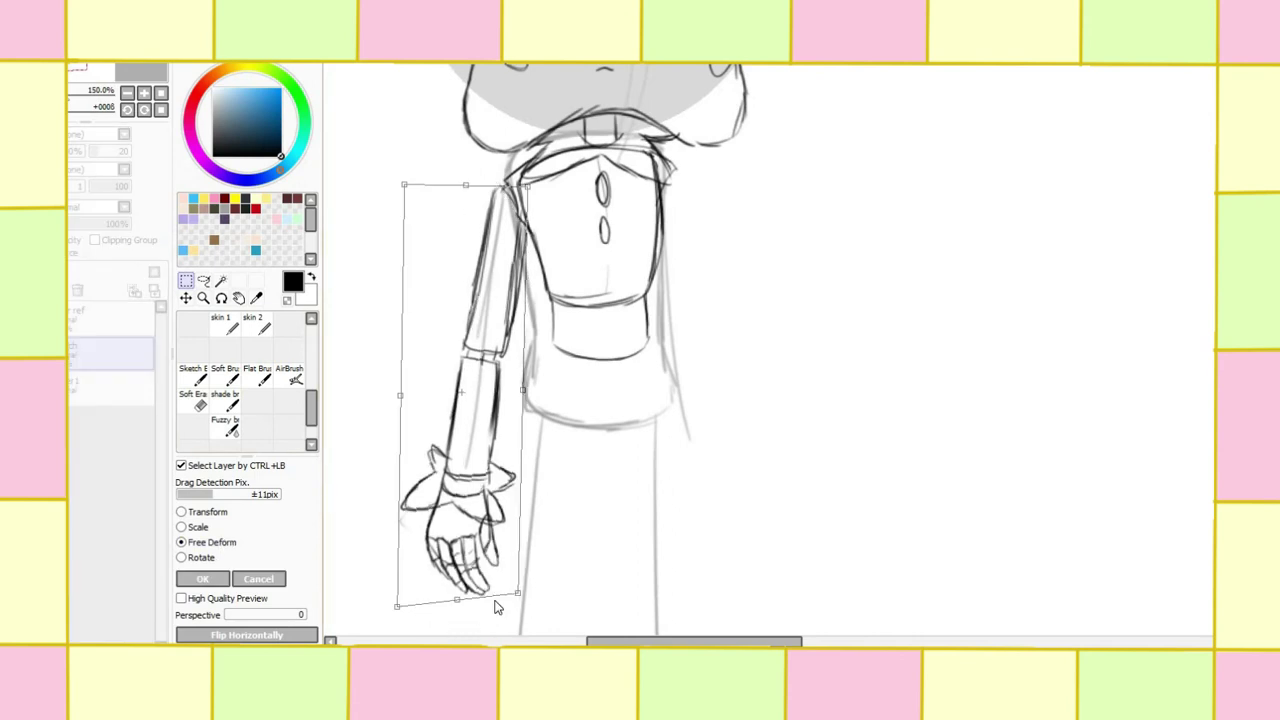
{"action": "mouse_move", "coordinate": [494, 603]}
{"action": "left_mouse_down"}
{"action": "mouse_move", "coordinate": [528, 598]}
{"action": "mouse_move", "coordinate": [530, 577]}
{"action": "left_mouse_up"}
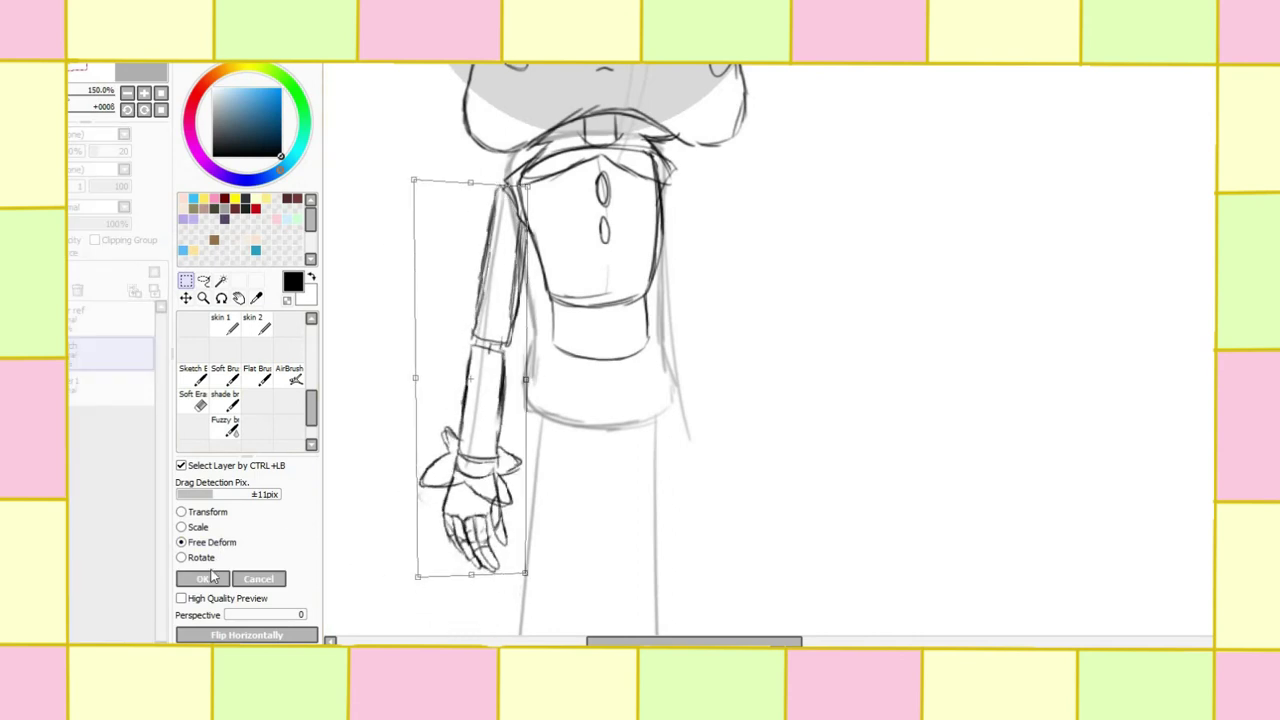
{"action": "key", "text": "Return"}
Step: Duplicate the arm onto a new layer, flip it horizontally and place it at the opposite shoulder
{"action": "key", "text": "ctrl+c"}
{"action": "key", "text": "ctrl+v"}
{"action": "key", "text": "ctrl+t"}
{"action": "left_click", "coordinate": [247, 635]}
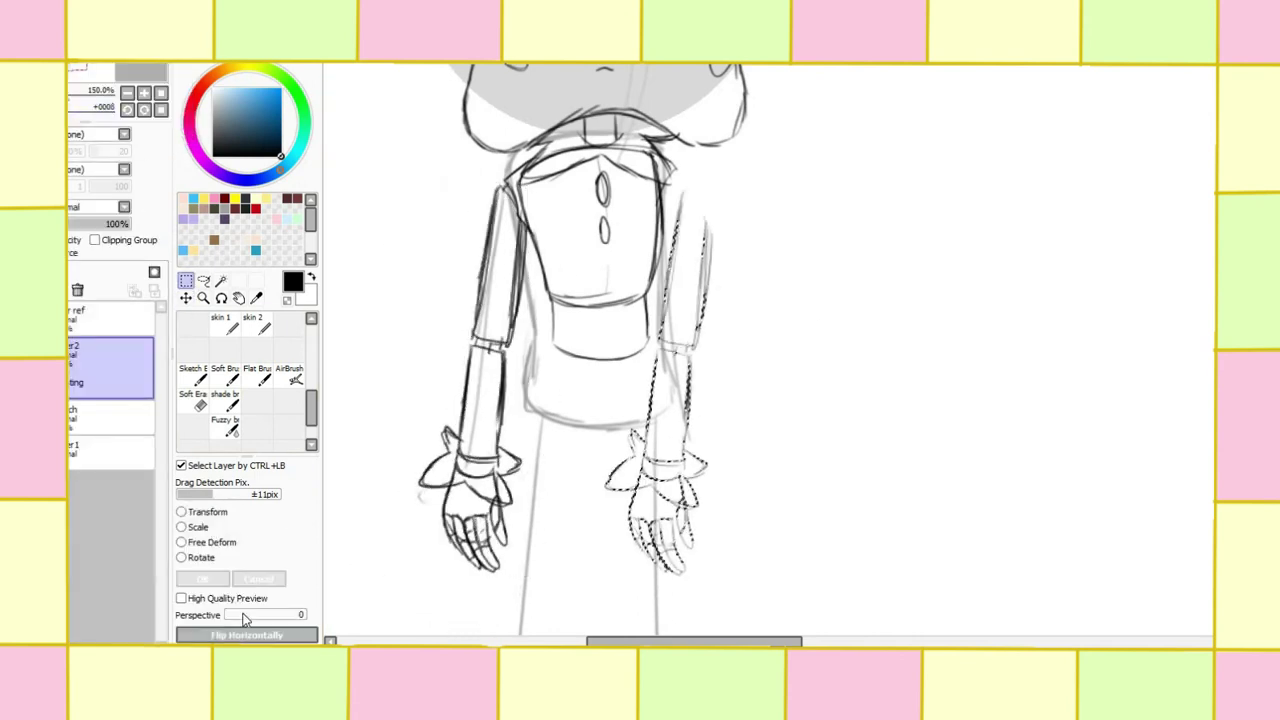
{"action": "key", "text": "Return"}
{"action": "left_click_drag", "start_coordinate": [694, 332], "coordinate": [720, 306]}
Step: Free-deform the mirrored arm to be narrower and shorter, and merge it into the sketch layer
{"action": "key", "text": "ctrl+t"}
{"action": "left_click", "coordinate": [210, 546]}
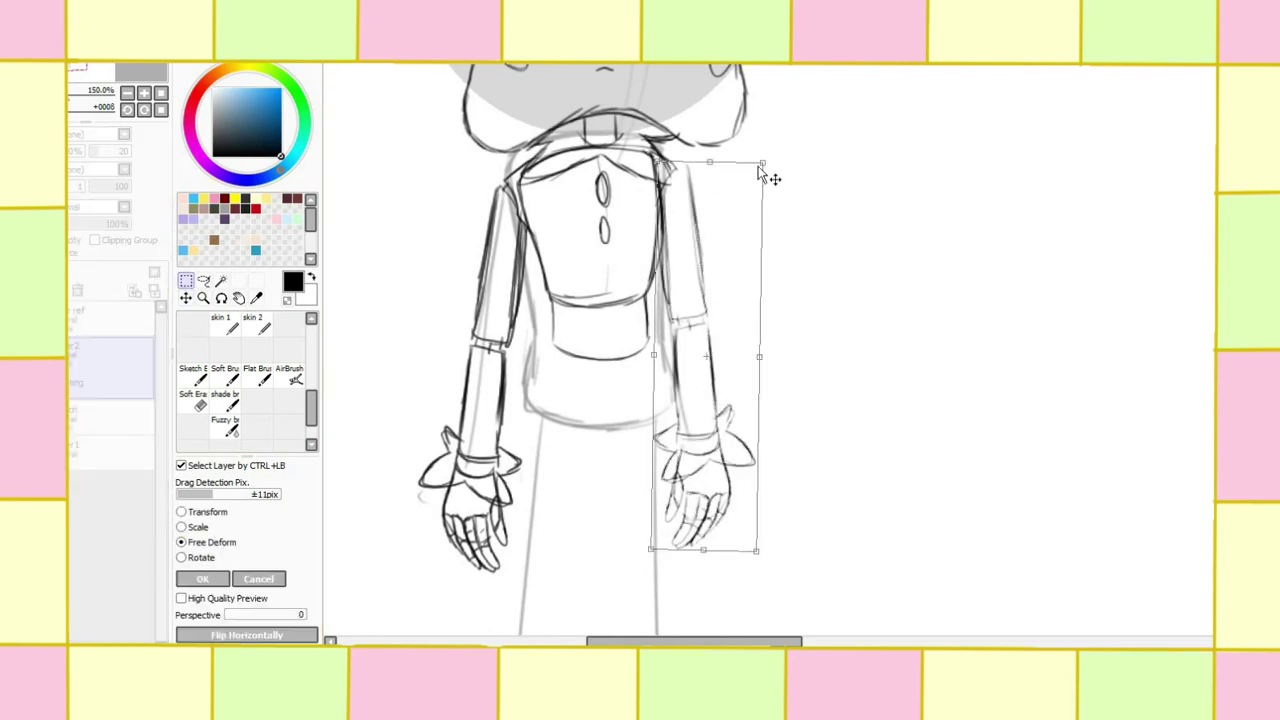
{"action": "left_click_drag", "start_coordinate": [758, 166], "coordinate": [736, 170]}
{"action": "left_click_drag", "start_coordinate": [745, 556], "coordinate": [751, 528]}
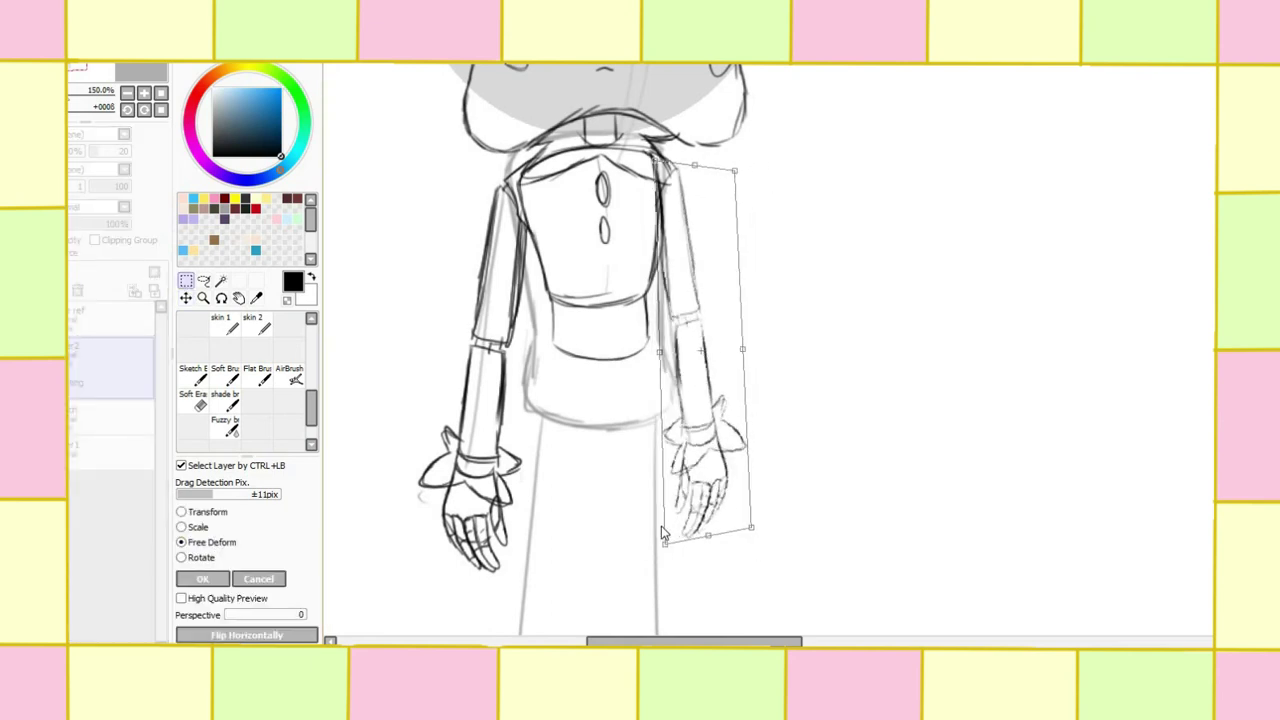
{"action": "left_click", "coordinate": [202, 579]}
{"action": "key", "text": "ctrl+e"}
Step: Add a new layer and sketch a flared skirt from the waist with looping side frills and a notched front hem
{"action": "left_click", "coordinate": [206, 299]}
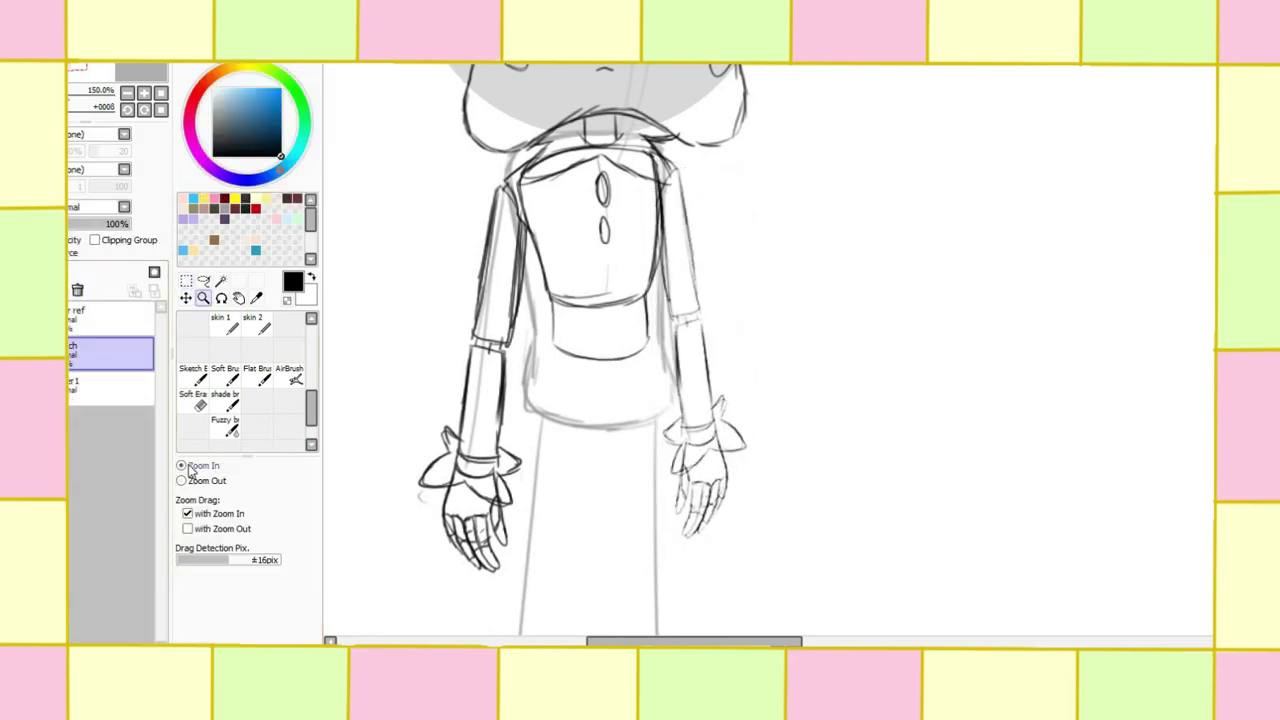
{"action": "left_click", "coordinate": [545, 459]}
{"action": "left_click", "coordinate": [193, 375]}
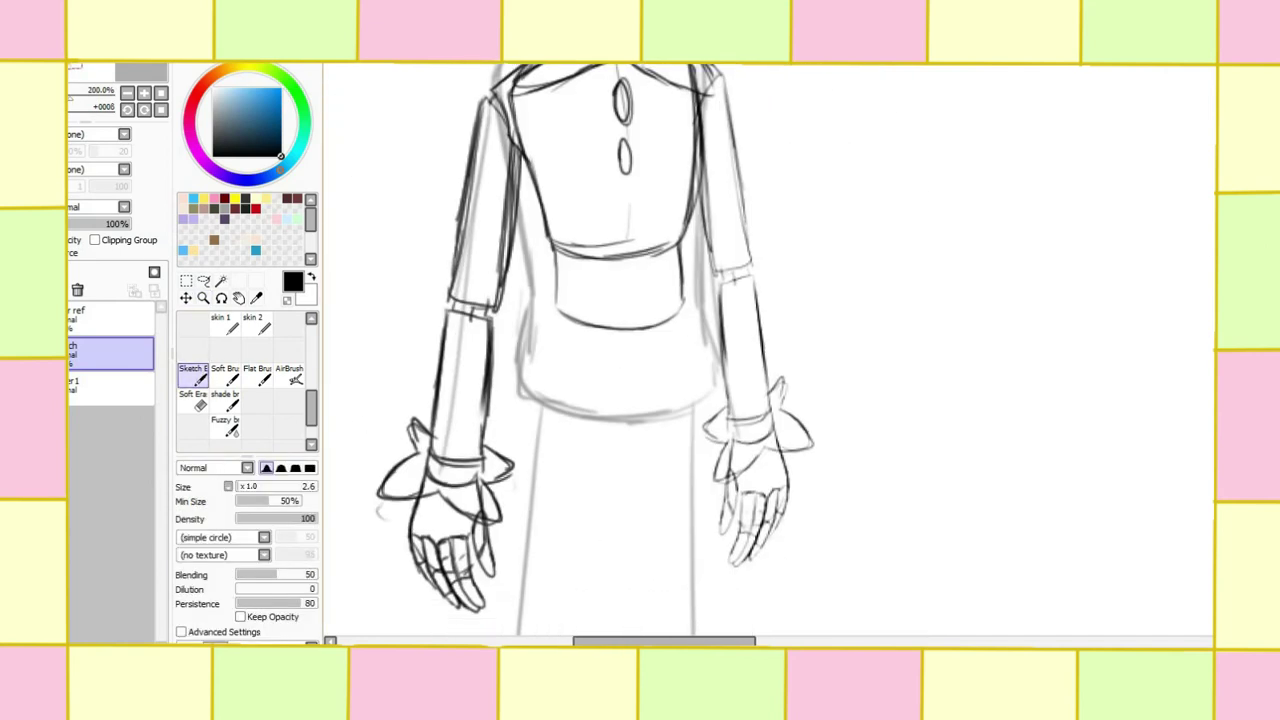
{"action": "scroll", "coordinate": [1171, 363], "scroll_direction": "down", "scroll_amount": 1}
{"action": "key", "text": "ctrl+shift+n"}
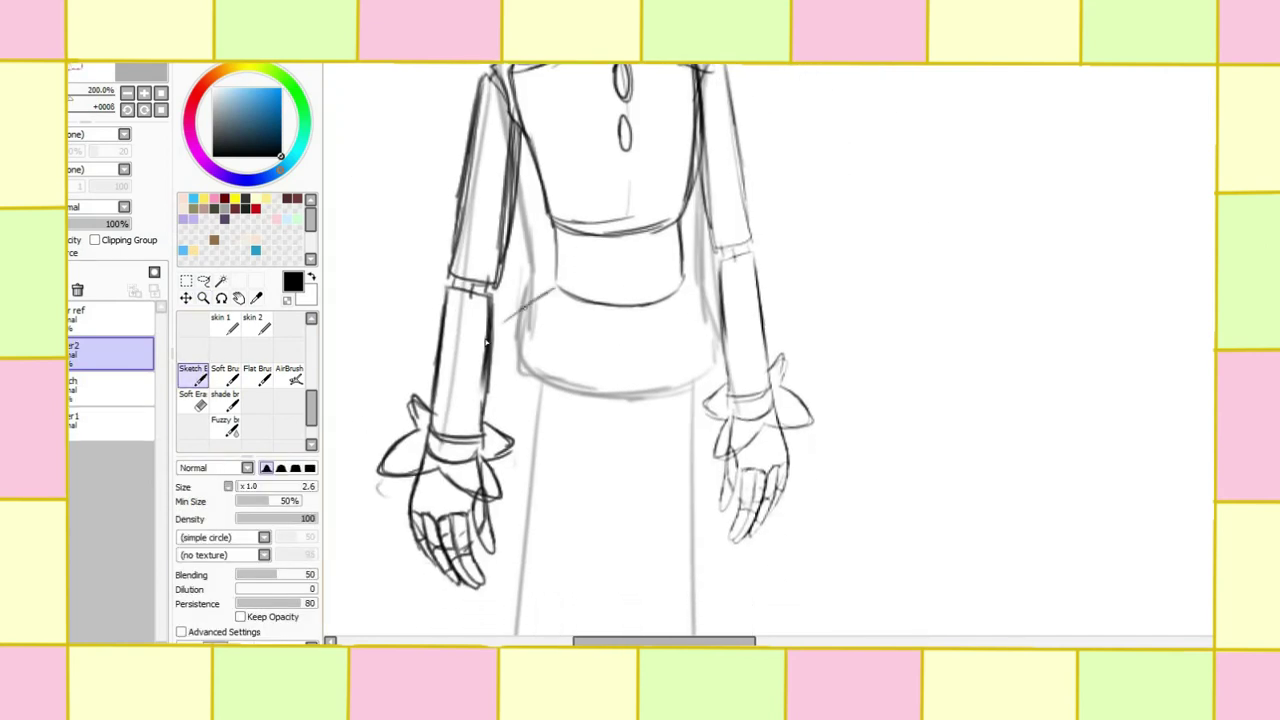
{"action": "mouse_move", "coordinate": [486, 342]}
{"action": "left_mouse_down"}
{"action": "mouse_move", "coordinate": [432, 390]}
{"action": "mouse_move", "coordinate": [408, 445]}
{"action": "mouse_move", "coordinate": [643, 414]}
{"action": "mouse_move", "coordinate": [745, 478]}
{"action": "left_mouse_up"}
{"action": "mouse_move", "coordinate": [648, 416]}
{"action": "left_mouse_down"}
{"action": "mouse_move", "coordinate": [812, 488]}
{"action": "mouse_move", "coordinate": [776, 470]}
{"action": "mouse_move", "coordinate": [722, 334]}
{"action": "mouse_move", "coordinate": [700, 315]}
{"action": "mouse_move", "coordinate": [812, 336]}
{"action": "left_mouse_up"}
{"action": "mouse_move", "coordinate": [745, 300]}
{"action": "left_mouse_down"}
{"action": "mouse_move", "coordinate": [840, 350]}
{"action": "mouse_move", "coordinate": [828, 370]}
{"action": "left_mouse_up"}
{"action": "mouse_move", "coordinate": [479, 290]}
{"action": "left_mouse_down"}
{"action": "mouse_move", "coordinate": [432, 322]}
{"action": "mouse_move", "coordinate": [539, 286]}
{"action": "left_mouse_up"}
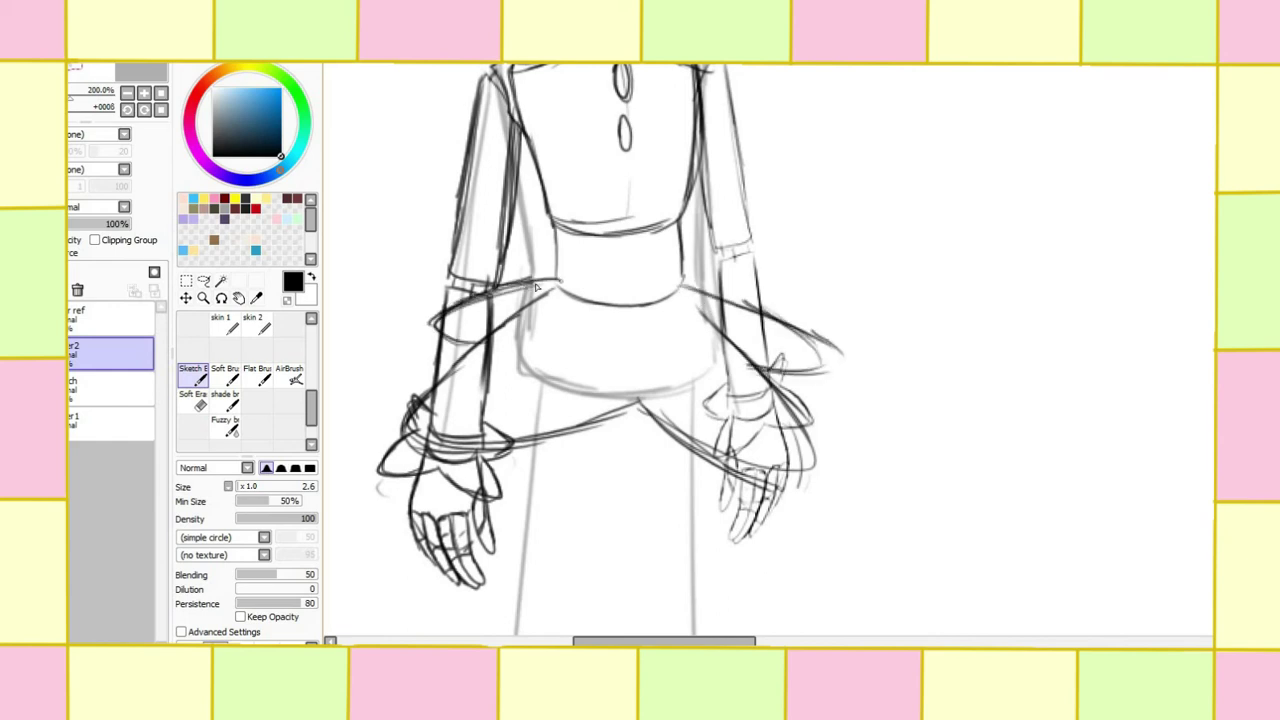
{"action": "scroll", "coordinate": [563, 285], "scroll_direction": "up", "scroll_amount": 3}
{"action": "scroll", "coordinate": [563, 285], "scroll_direction": "down", "scroll_amount": 4}
{"action": "left_click_drag", "start_coordinate": [597, 348], "coordinate": [588, 428]}
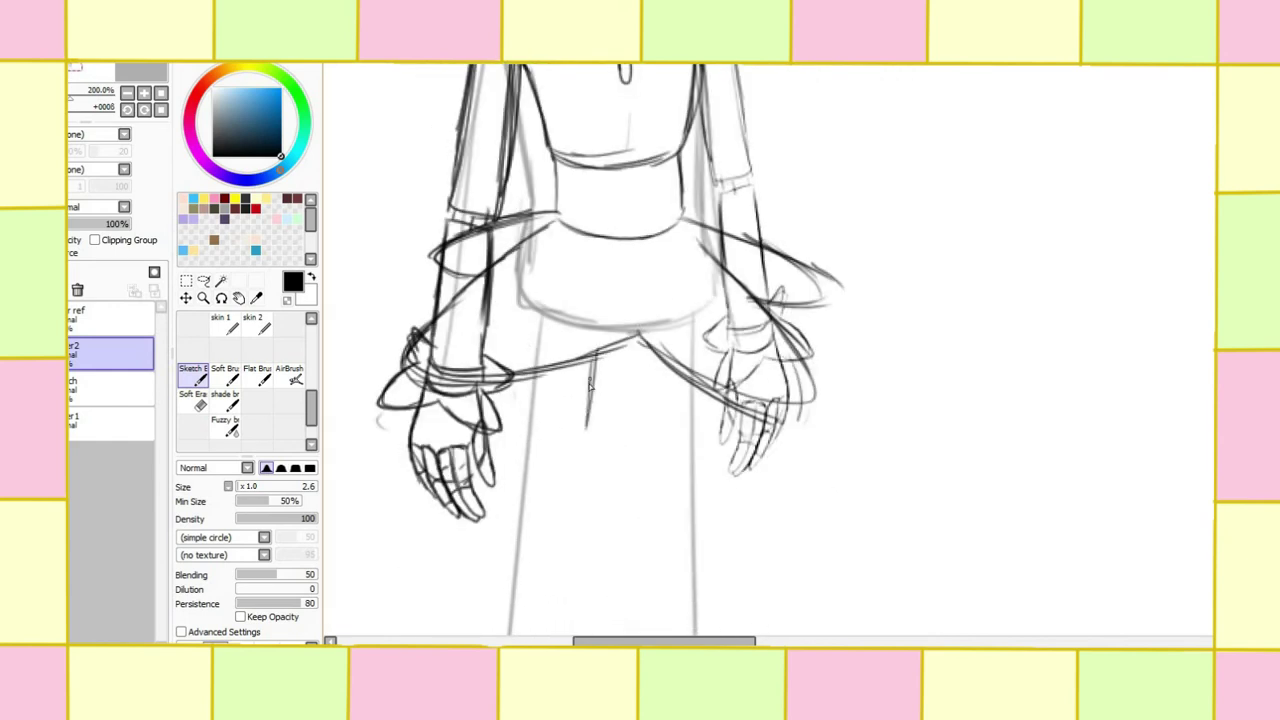
{"action": "left_click_drag", "start_coordinate": [590, 360], "coordinate": [636, 452]}
{"action": "key", "text": "ctrl+z"}
{"action": "key", "text": "ctrl+z"}
Step: Free-deform the skirt layer, lowering its hem and pulling its sides inward around the waist
{"action": "scroll", "coordinate": [768, 350], "scroll_direction": "up", "scroll_amount": 2}
{"action": "key", "text": "ctrl+t"}
{"action": "left_click_drag", "start_coordinate": [400, 580], "coordinate": [398, 600]}
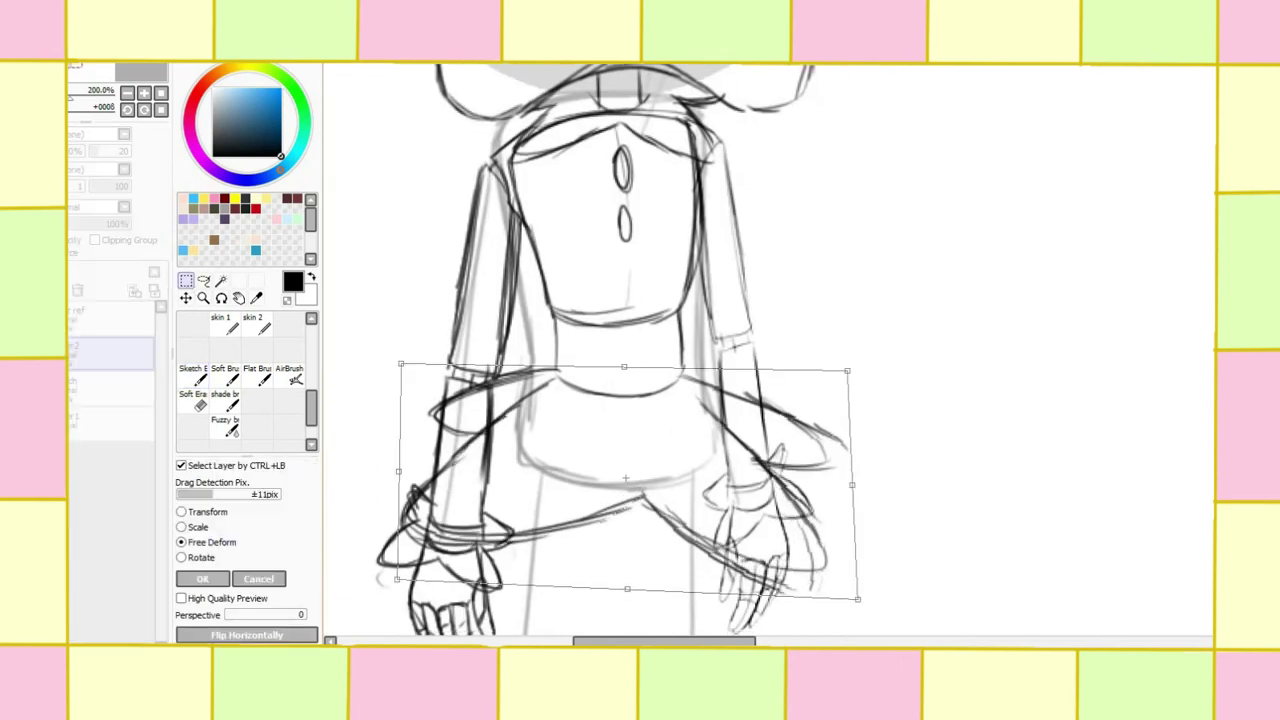
{"action": "scroll", "coordinate": [398, 510], "scroll_direction": "down", "scroll_amount": 1}
{"action": "left_click_drag", "start_coordinate": [398, 510], "coordinate": [398, 530]}
{"action": "left_click_drag", "start_coordinate": [400, 280], "coordinate": [397, 289]}
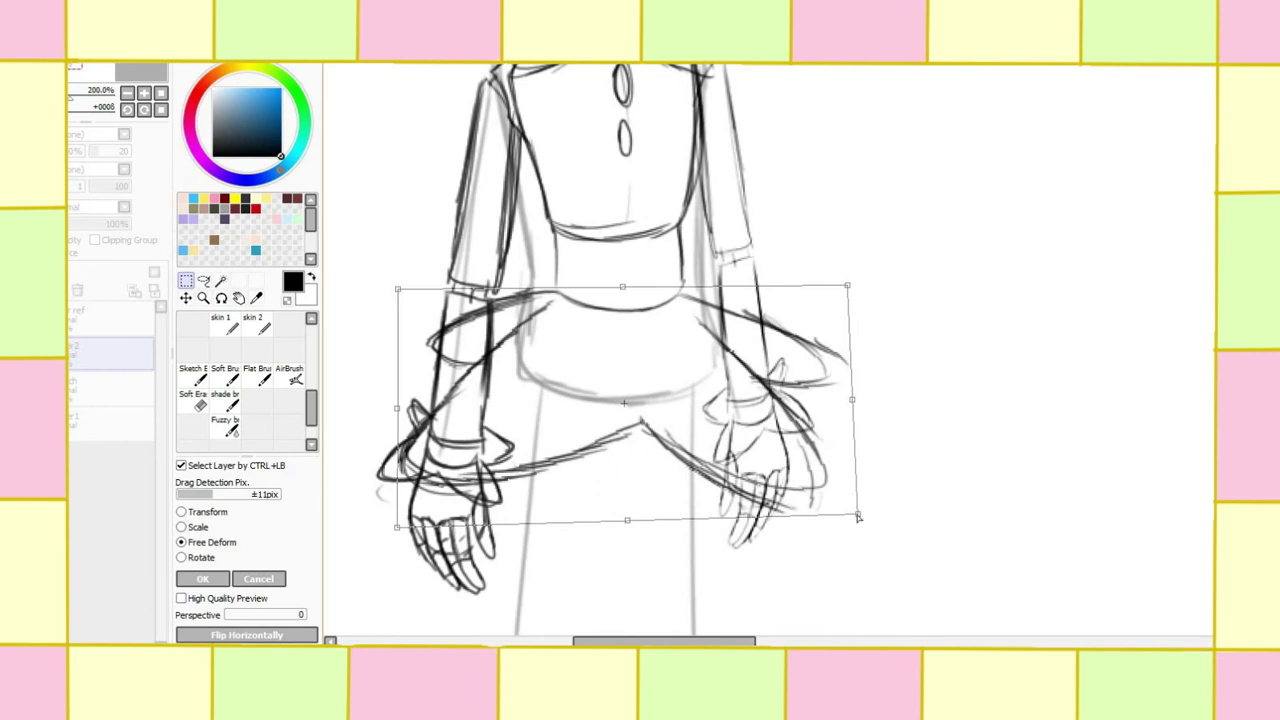
{"action": "left_click_drag", "start_coordinate": [858, 516], "coordinate": [848, 515]}
{"action": "left_click_drag", "start_coordinate": [397, 289], "coordinate": [428, 298]}
{"action": "left_click_drag", "start_coordinate": [838, 284], "coordinate": [831, 270]}
{"action": "left_click_drag", "start_coordinate": [848, 515], "coordinate": [848, 511]}
{"action": "left_click", "coordinate": [204, 579]}
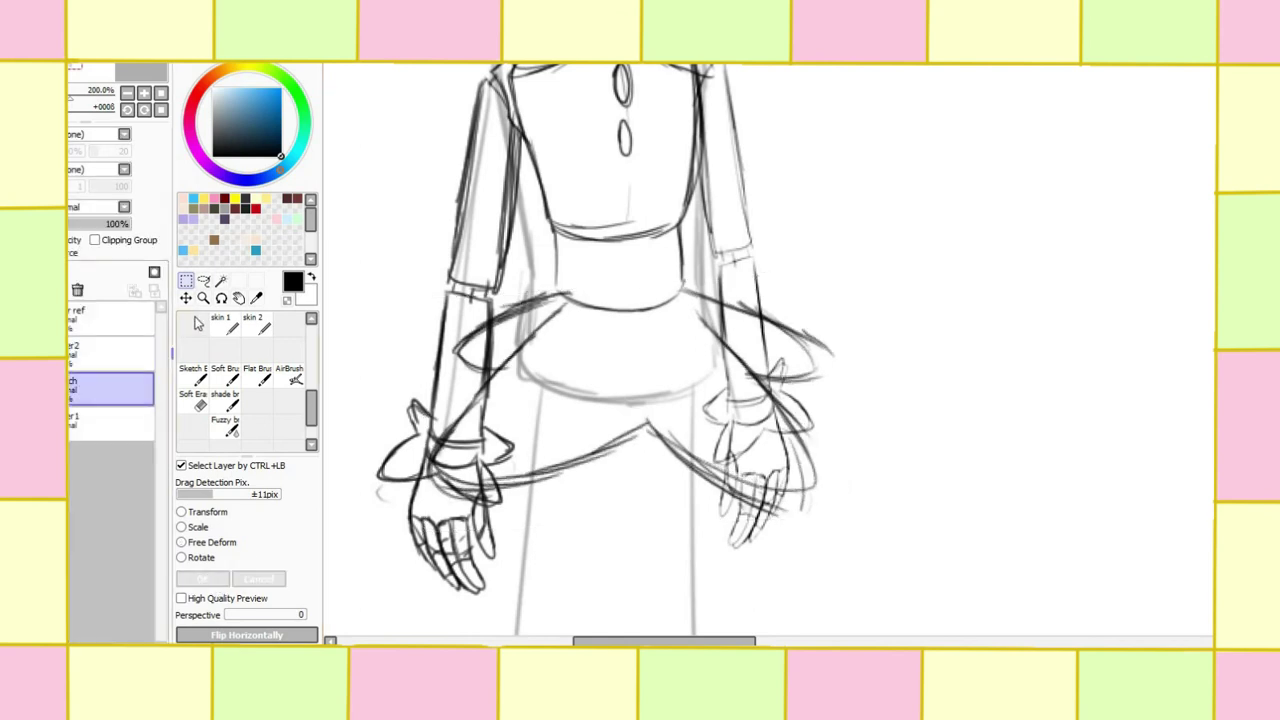
Step: Lasso the original arm on the sketch layer and free-deform it shorter and narrower, closer to the torso
{"action": "left_click", "coordinate": [470, 465], "text": "ctrl+alt"}
{"action": "left_click_drag", "start_coordinate": [518, 262], "coordinate": [377, 437]}
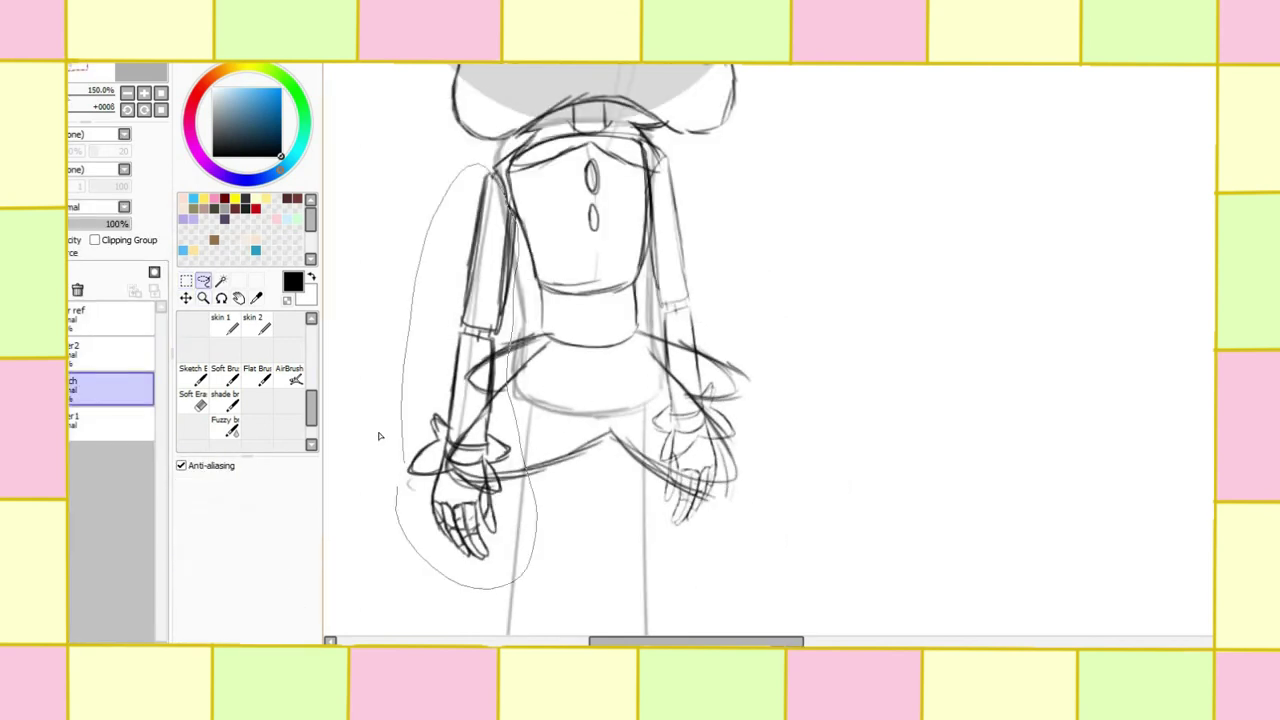
{"action": "key", "text": "ctrl+t"}
{"action": "left_click_drag", "start_coordinate": [403, 568], "coordinate": [432, 532]}
{"action": "left_click_drag", "start_coordinate": [520, 568], "coordinate": [512, 522]}
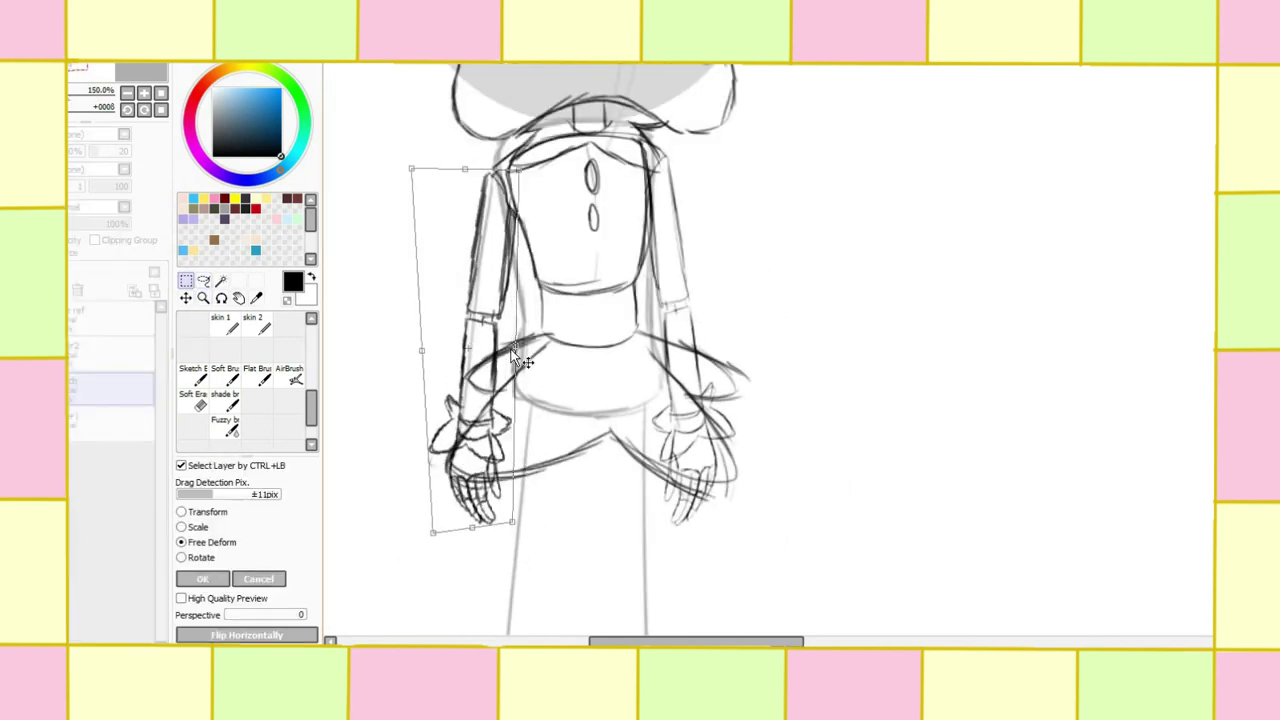
{"action": "left_click_drag", "start_coordinate": [522, 360], "coordinate": [532, 362]}
{"action": "key", "text": "Return"}
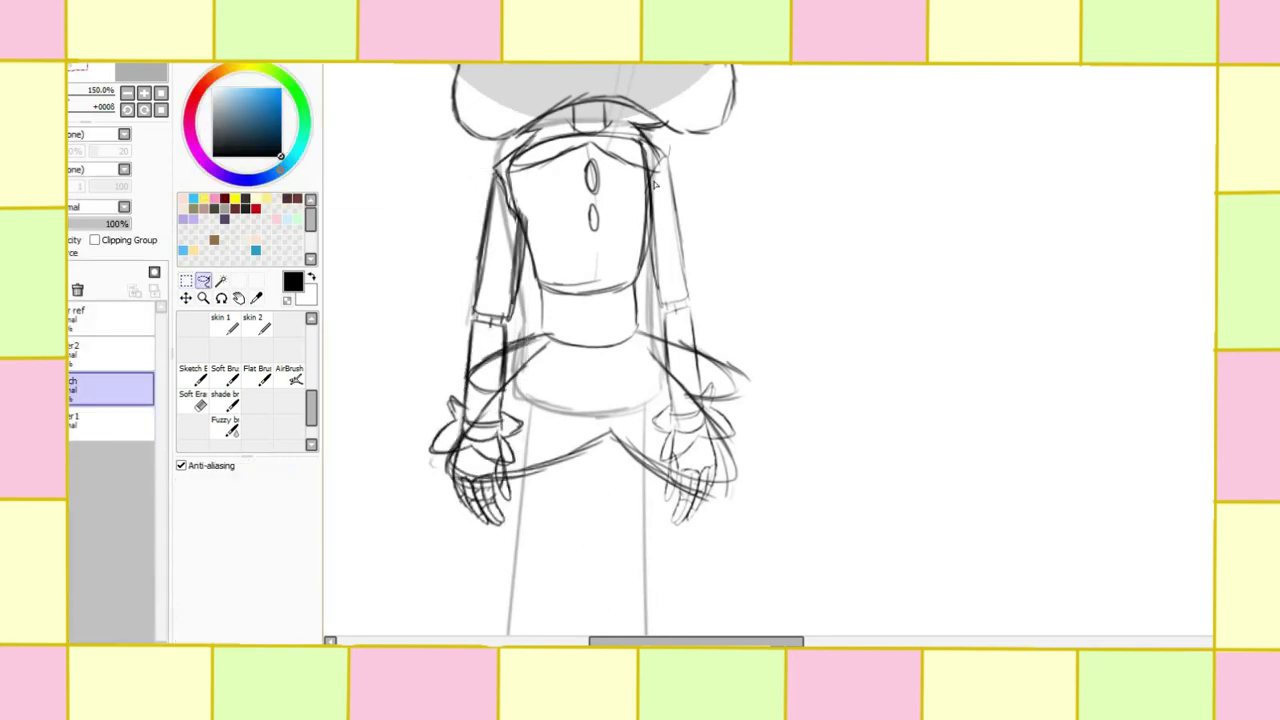
Step: Lasso the lighter mirrored arm and free-deform it shorter, pulling its hand up and inward toward the skirt
{"action": "left_click_drag", "start_coordinate": [756, 420], "coordinate": [748, 400]}
{"action": "key", "text": "ctrl+t"}
{"action": "left_click_drag", "start_coordinate": [738, 522], "coordinate": [720, 495]}
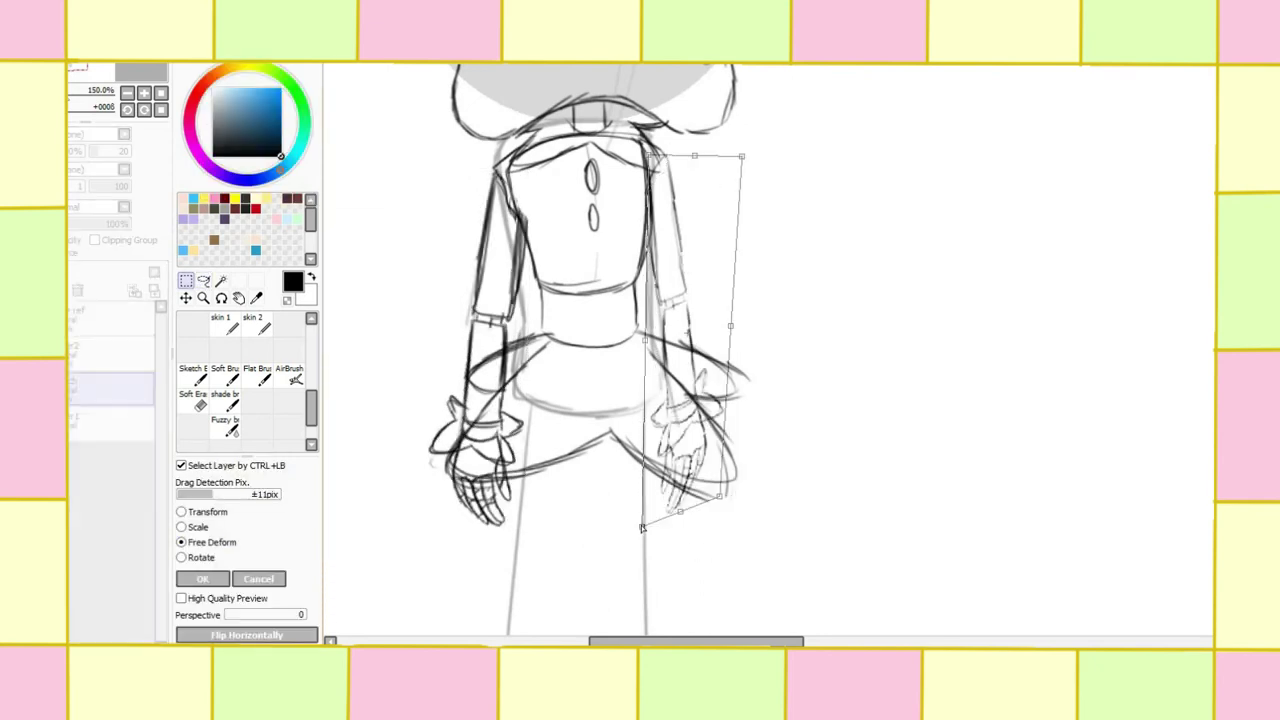
{"action": "left_click_drag", "start_coordinate": [642, 530], "coordinate": [655, 470]}
{"action": "key", "text": "Return"}
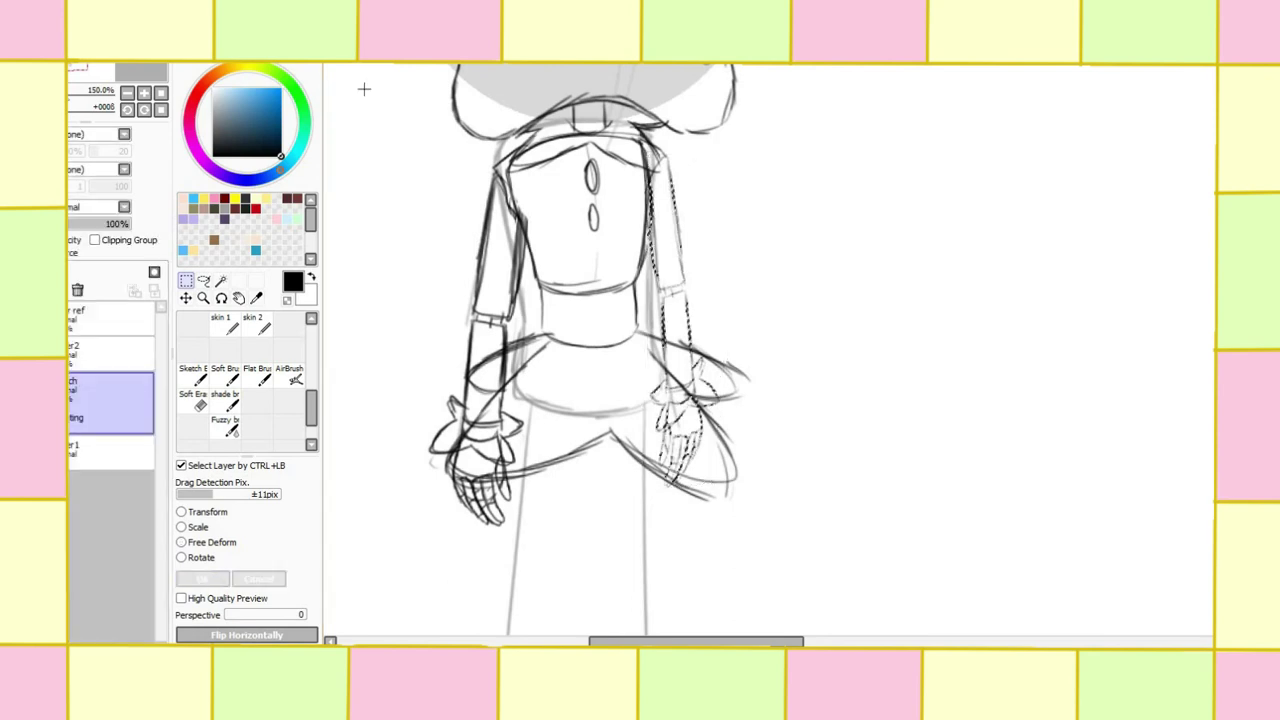
Step: On the sketch layer, sketch a long leg below the skirt that flares toward a rounded hem
{"action": "left_click", "coordinate": [205, 377]}
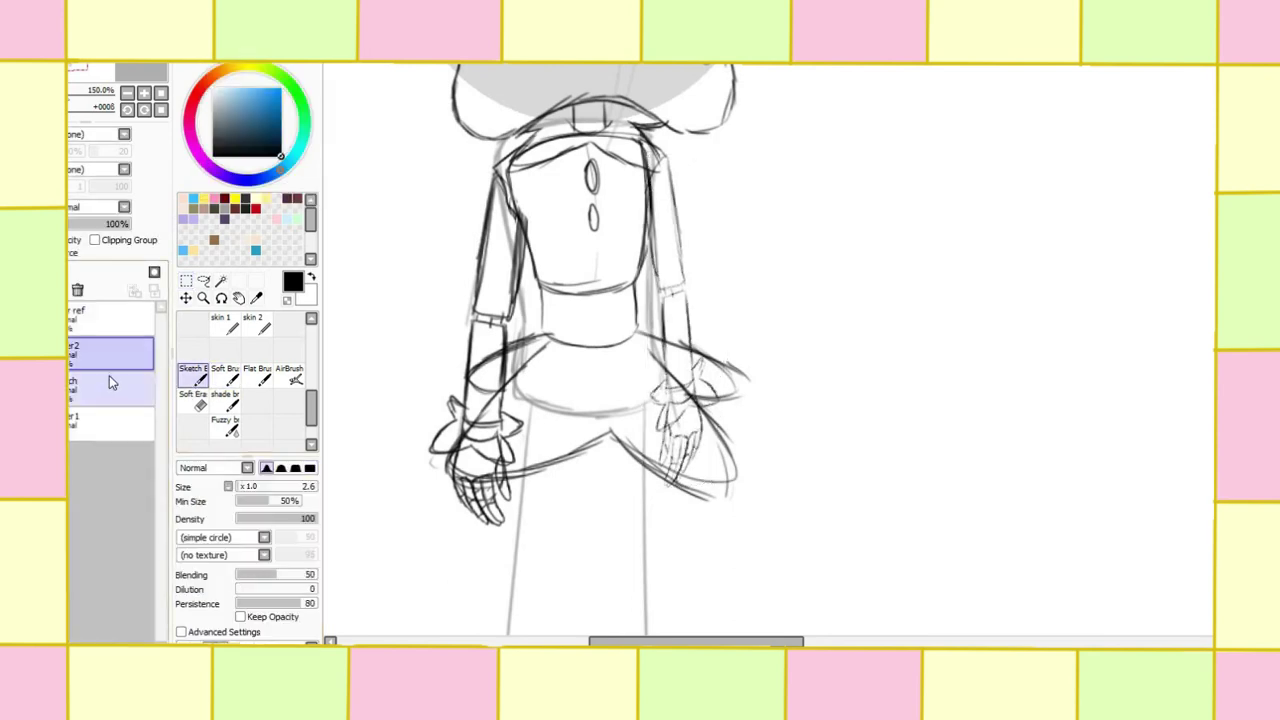
{"action": "scroll", "coordinate": [512, 255], "scroll_direction": "down", "scroll_amount": 5}
{"action": "left_click_drag", "start_coordinate": [511, 253], "coordinate": [506, 338]}
{"action": "left_click_drag", "start_coordinate": [491, 355], "coordinate": [504, 279]}
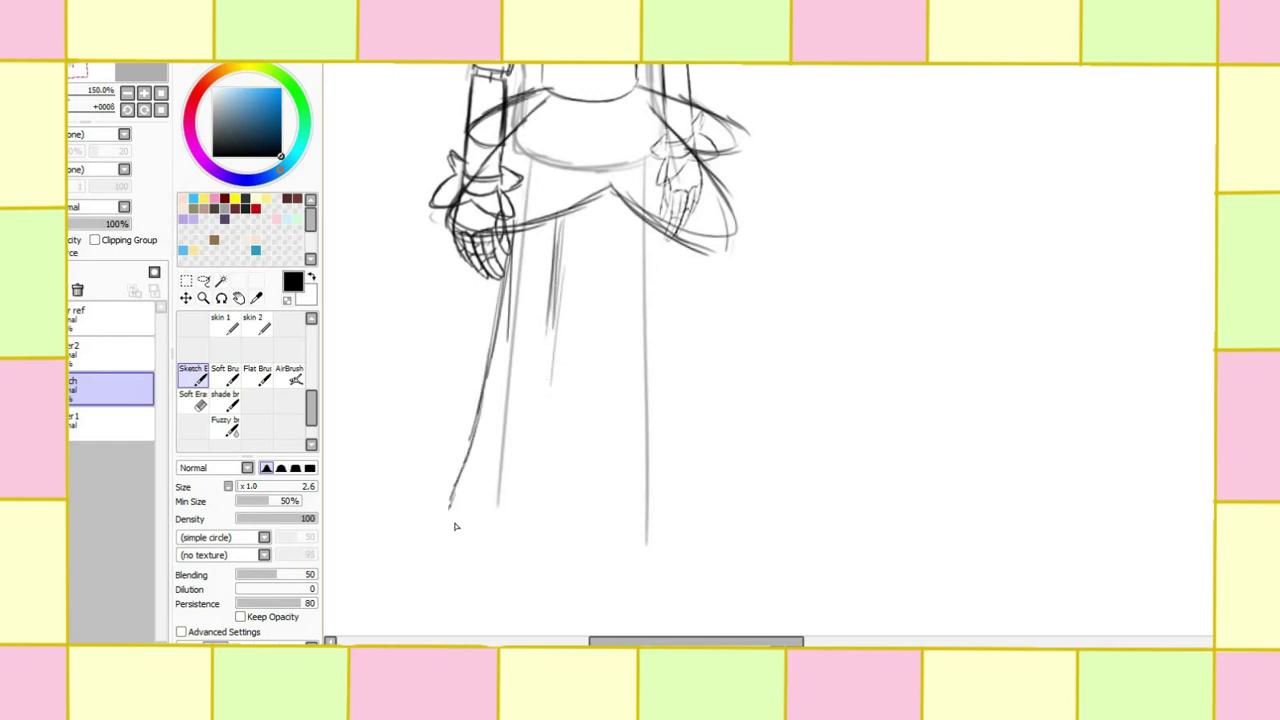
{"action": "left_click_drag", "start_coordinate": [562, 220], "coordinate": [547, 418]}
{"action": "left_click_drag", "start_coordinate": [558, 242], "coordinate": [544, 488]}
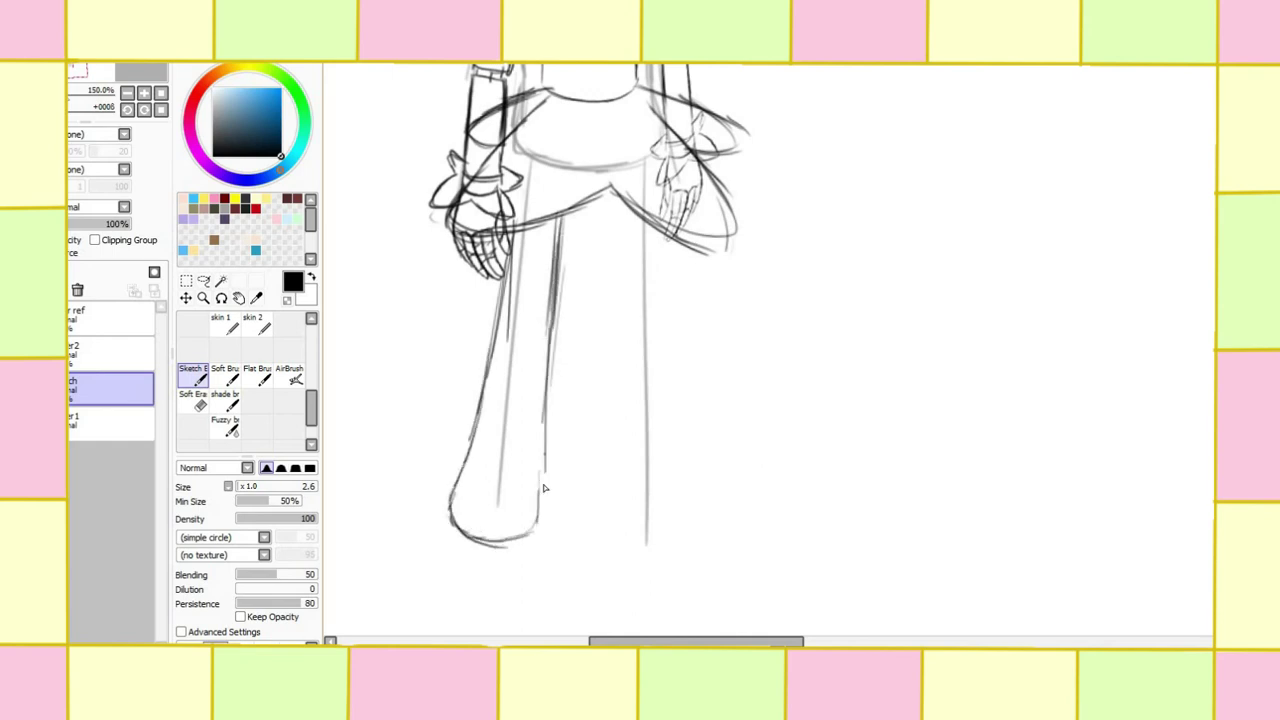
Step: Sketch the outer edge of the second leg below the skirt and undo the excess strokes
{"action": "left_click_drag", "start_coordinate": [648, 216], "coordinate": [662, 418]}
{"action": "left_click_drag", "start_coordinate": [650, 212], "coordinate": [662, 450]}
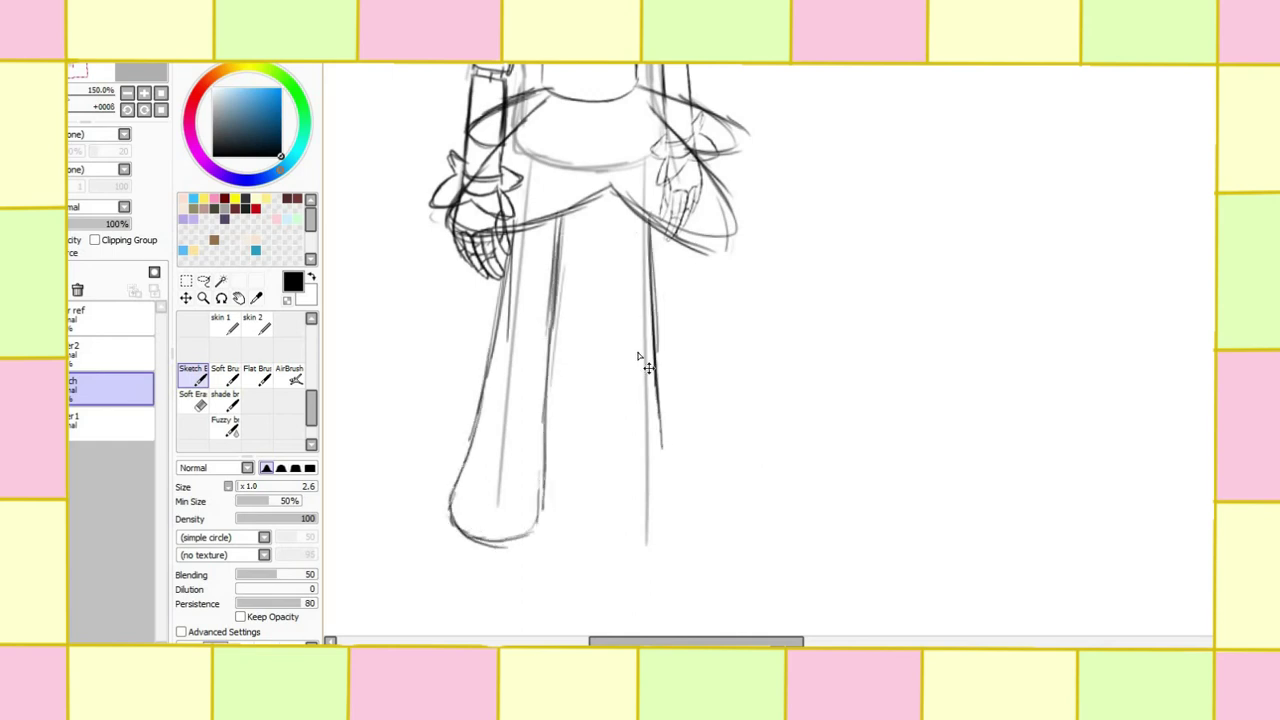
{"action": "key", "text": "ctrl+z"}
{"action": "key", "text": "ctrl+z"}
Step: Sketch a pointed frill around the flared leg's hem and a rounded shoe with a small round button beneath it
{"action": "left_click", "coordinate": [203, 297]}
{"action": "left_click", "coordinate": [421, 620]}
{"action": "key", "text": "b"}
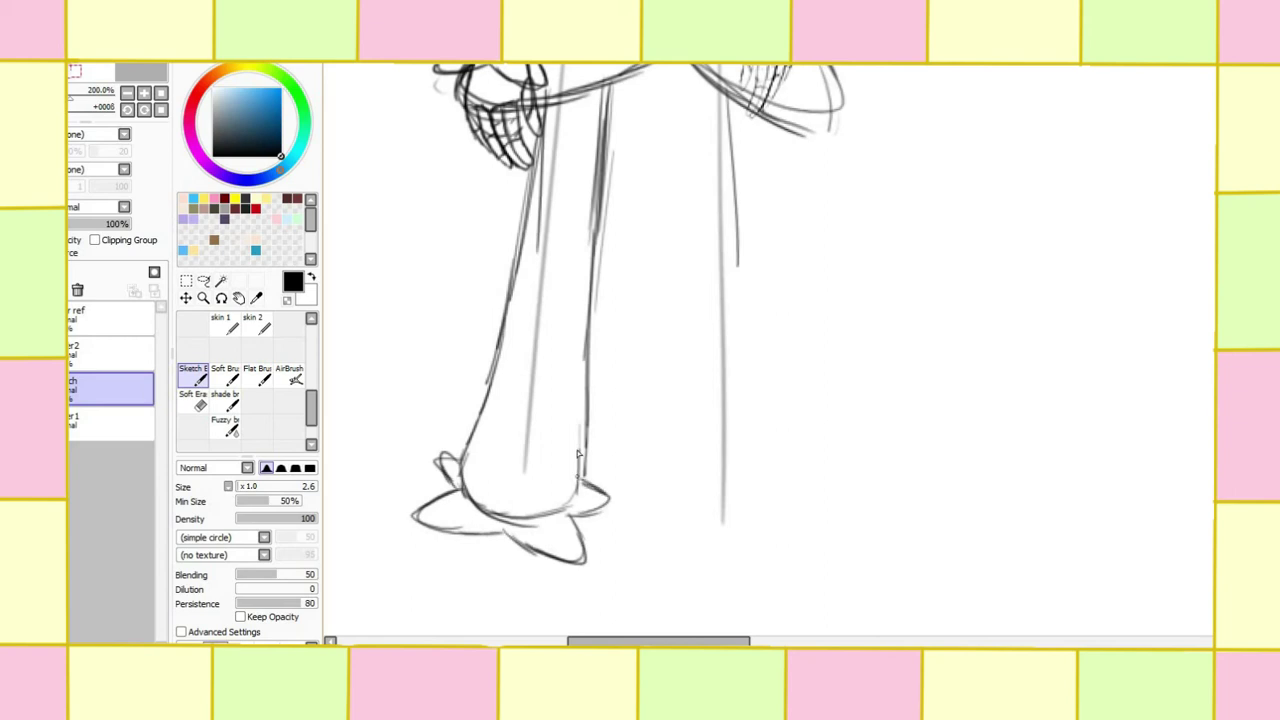
{"action": "scroll", "coordinate": [1165, 392], "scroll_direction": "down", "scroll_amount": 3}
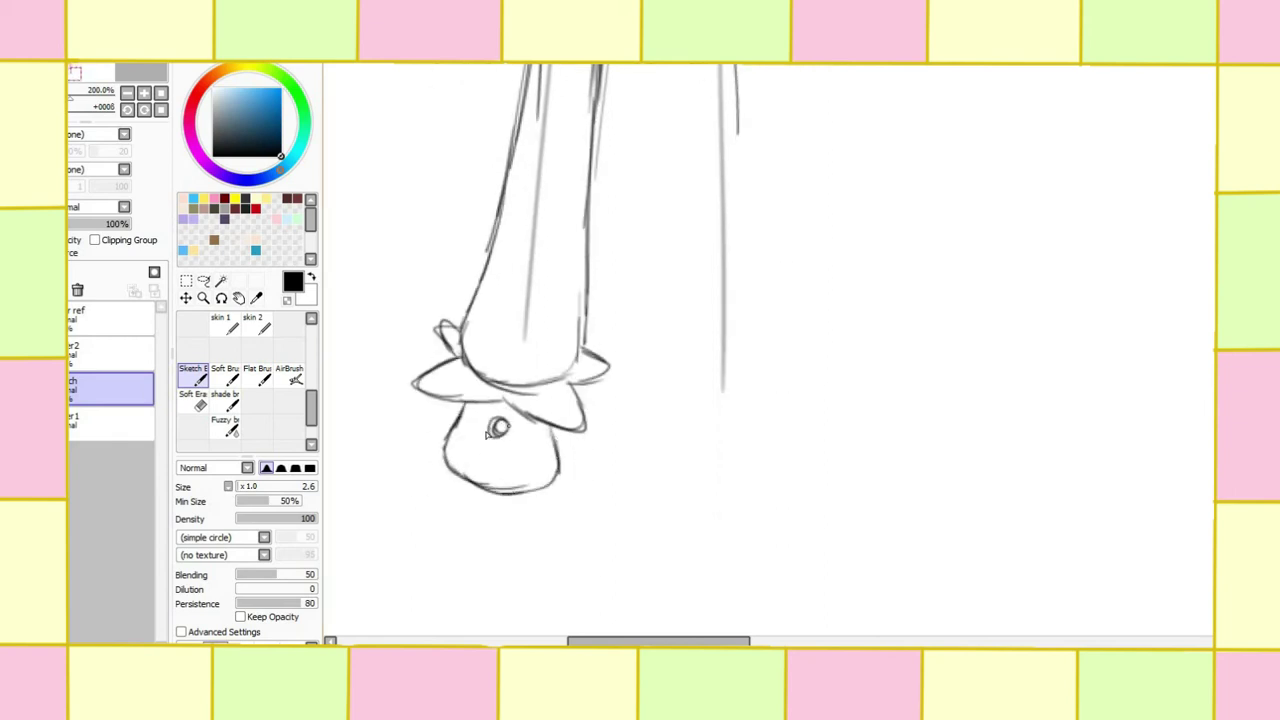
{"action": "key", "text": "l"}
{"action": "left_click_drag", "start_coordinate": [580, 497], "coordinate": [575, 505]}
{"action": "left_click", "coordinate": [90, 48]}
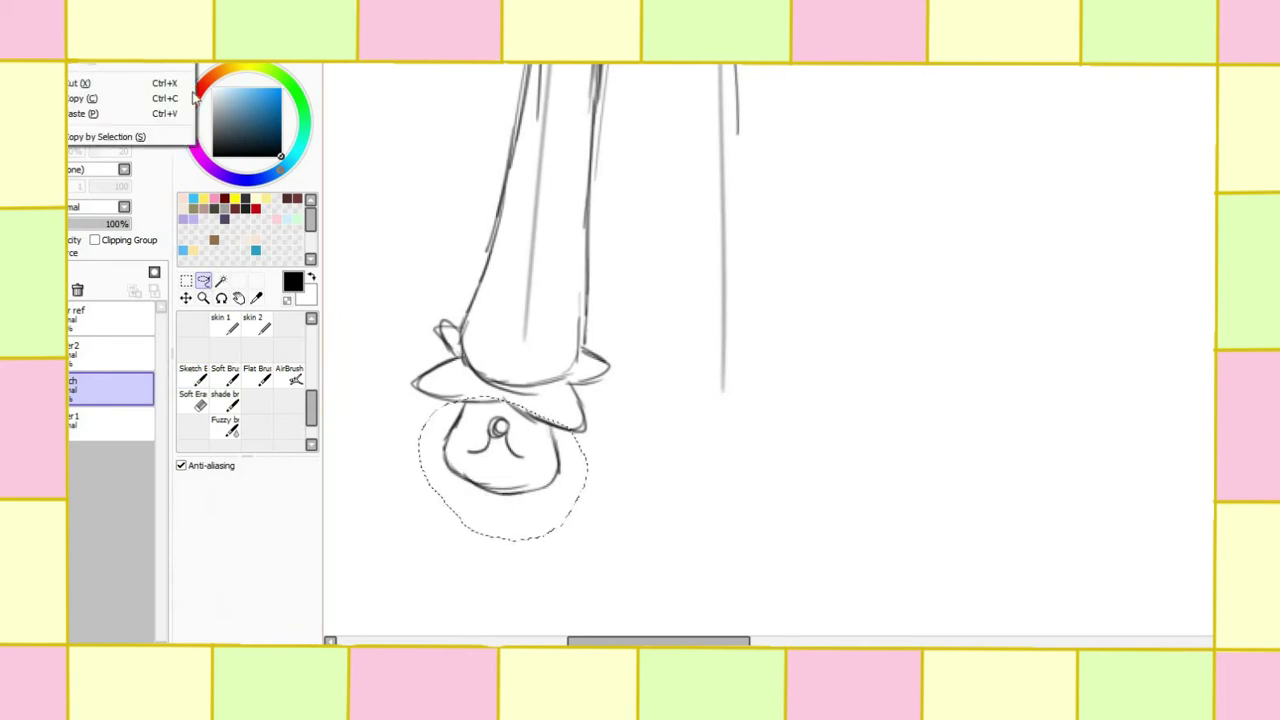
{"action": "mouse_move", "coordinate": [225, 48]}
{"action": "key", "text": "ctrl+d"}
Step: Merge the skirt layer down into the sketch layer
{"action": "scroll", "coordinate": [1191, 380], "scroll_direction": "up", "scroll_amount": 4}
{"action": "left_click", "coordinate": [110, 350]}
{"action": "left_click", "coordinate": [96, 297]}
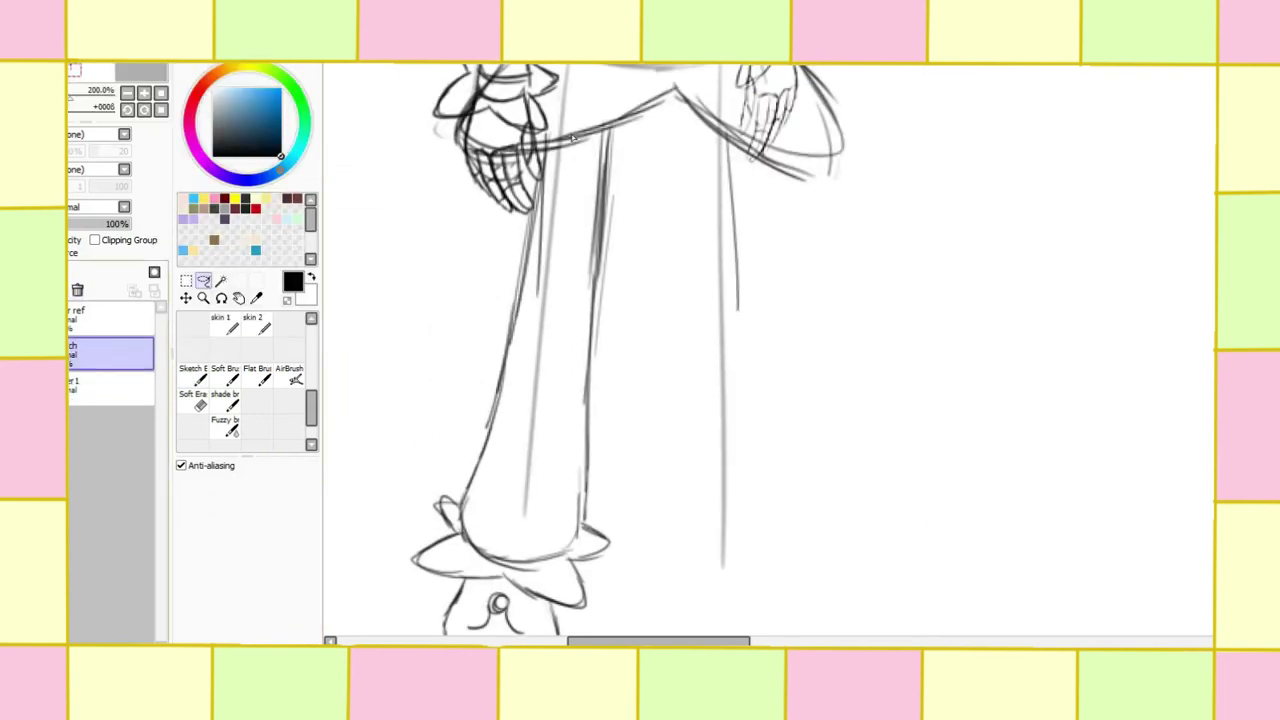
Step: Lasso the whole leg with its frill and shoe and paste a copy onto a new layer
{"action": "left_click_drag", "start_coordinate": [613, 630], "coordinate": [690, 630]}
{"action": "left_click", "coordinate": [680, 240], "text": "ctrl+alt"}
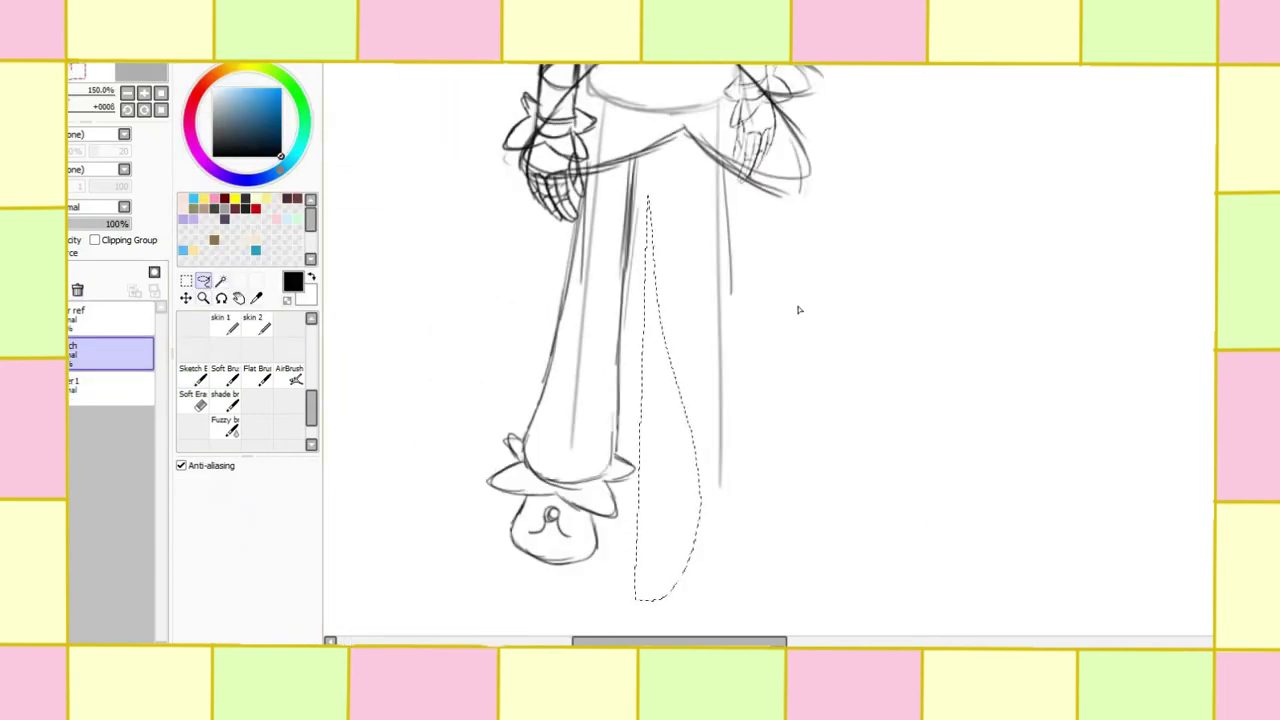
{"action": "left_click_drag", "start_coordinate": [681, 390], "coordinate": [547, 271]}
{"action": "left_click_drag", "start_coordinate": [691, 370], "coordinate": [684, 392]}
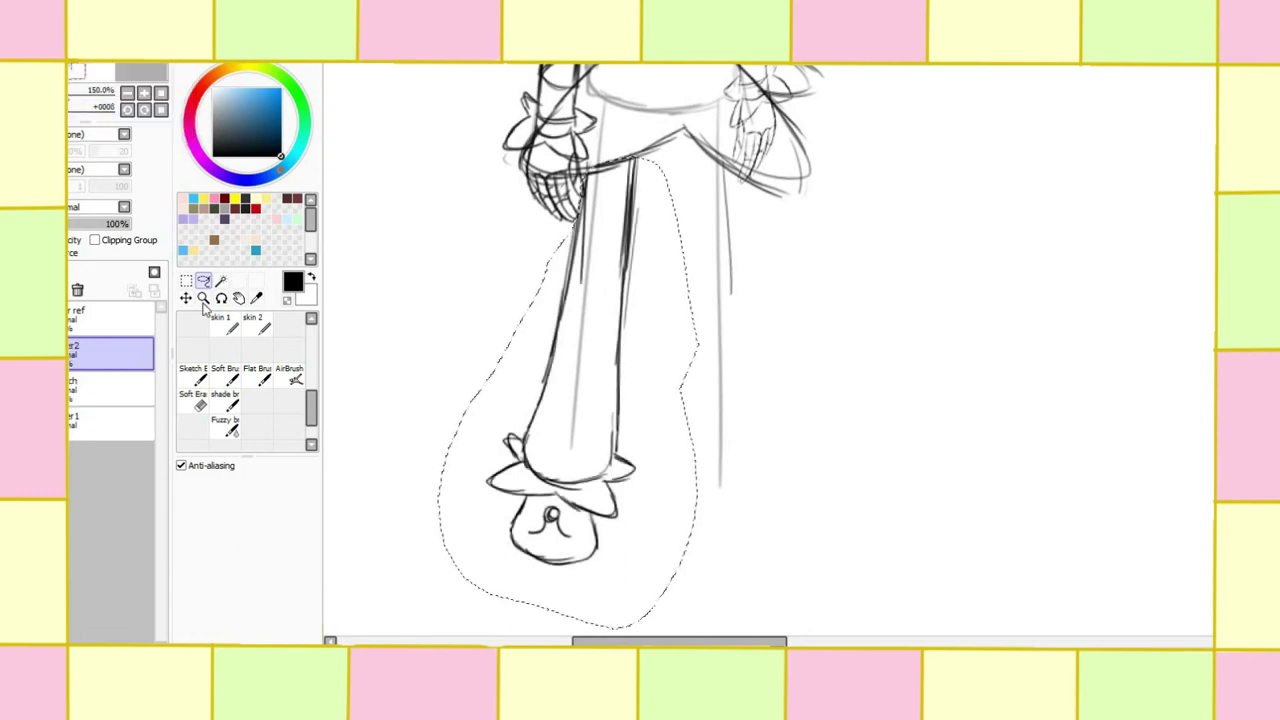
{"action": "key", "text": "ctrl+c"}
{"action": "key", "text": "ctrl+v"}
Step: Flip the pasted leg horizontally and place it under the other half of the skirt
{"action": "key", "text": "ctrl+t"}
{"action": "left_click_drag", "start_coordinate": [560, 350], "coordinate": [702, 350]}
{"action": "left_click", "coordinate": [265, 637]}
{"action": "left_click_drag", "start_coordinate": [757, 306], "coordinate": [790, 330]}
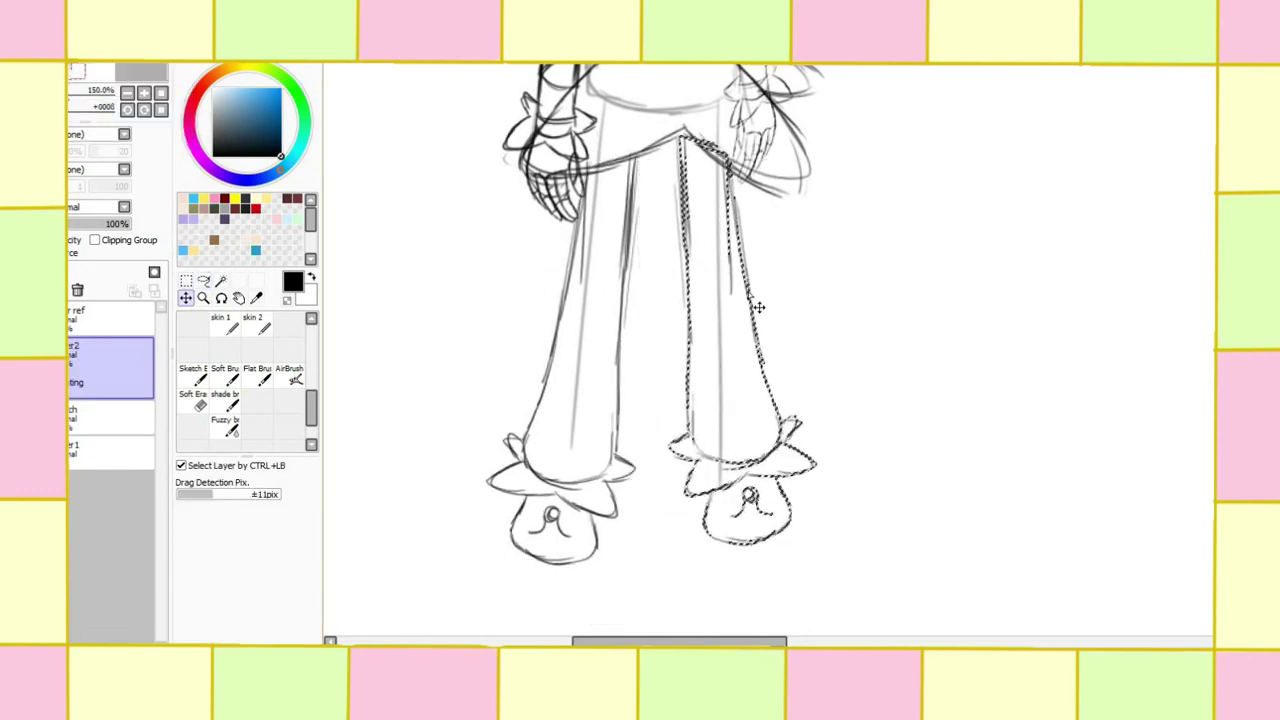
Step: Free-deform the mirrored leg, lowering its foot to match the original and pulling its outer hem inward
{"action": "left_click_drag", "start_coordinate": [812, 540], "coordinate": [832, 570]}
{"action": "left_click_drag", "start_coordinate": [666, 546], "coordinate": [664, 558]}
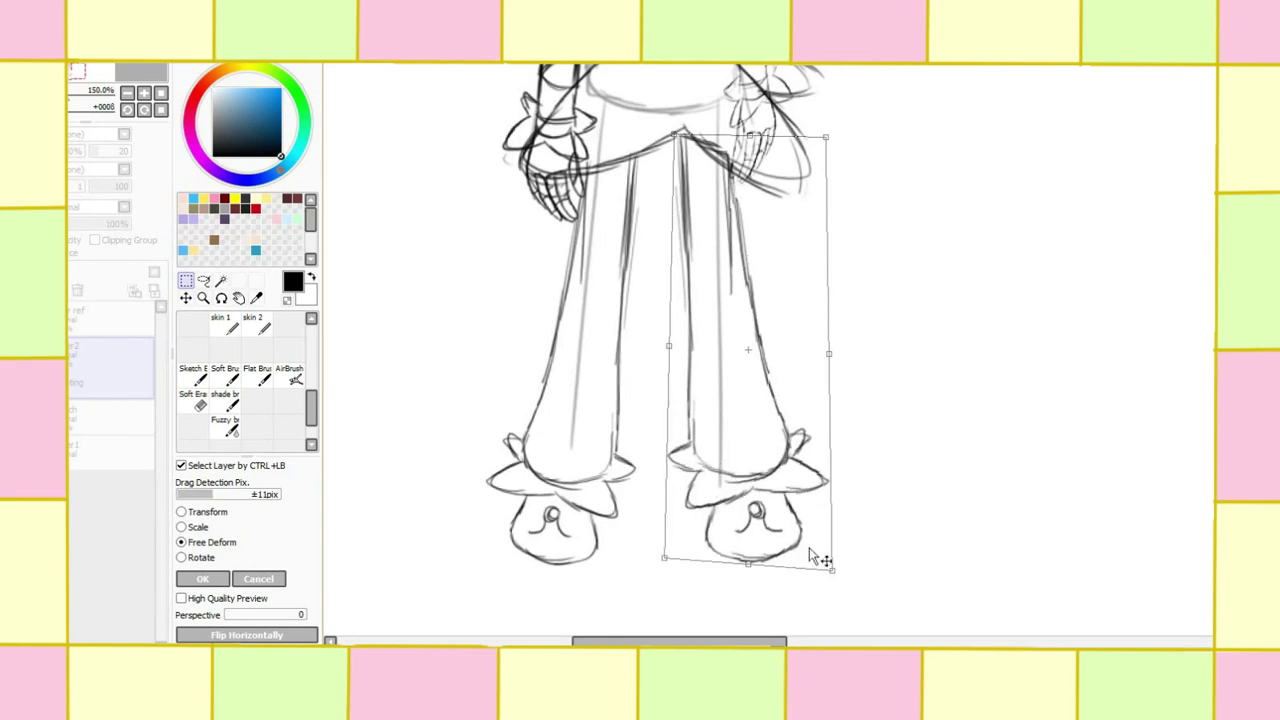
{"action": "left_click_drag", "start_coordinate": [832, 572], "coordinate": [808, 564]}
{"action": "key", "text": "Return"}
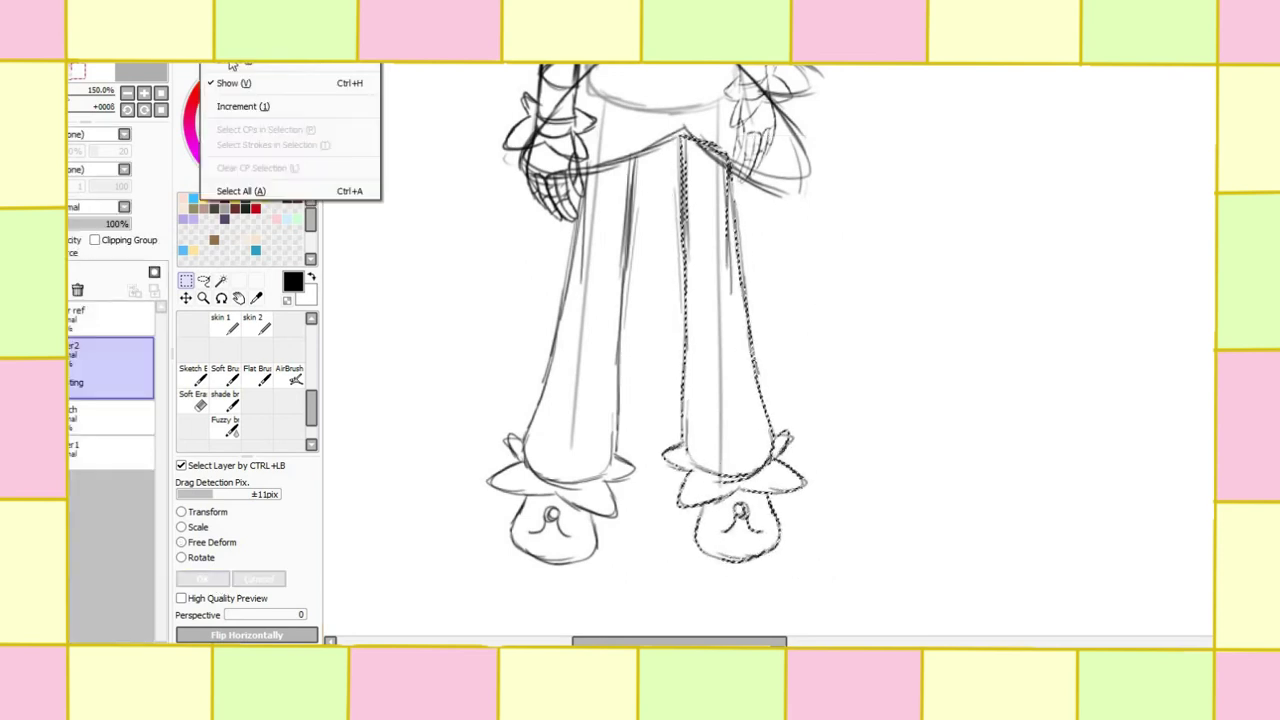
Step: Touch up the mirrored leg's shoe with the sketch brush and merge the leg into the sketch layer
{"action": "left_click", "coordinate": [202, 298]}
{"action": "left_click", "coordinate": [769, 541]}
{"action": "key", "text": "b"}
{"action": "mouse_move", "coordinate": [760, 520]}
{"action": "left_mouse_down"}
{"action": "mouse_move", "coordinate": [714, 549]}
{"action": "mouse_move", "coordinate": [700, 520]}
{"action": "left_mouse_up"}
{"action": "key", "text": "ctrl+e"}
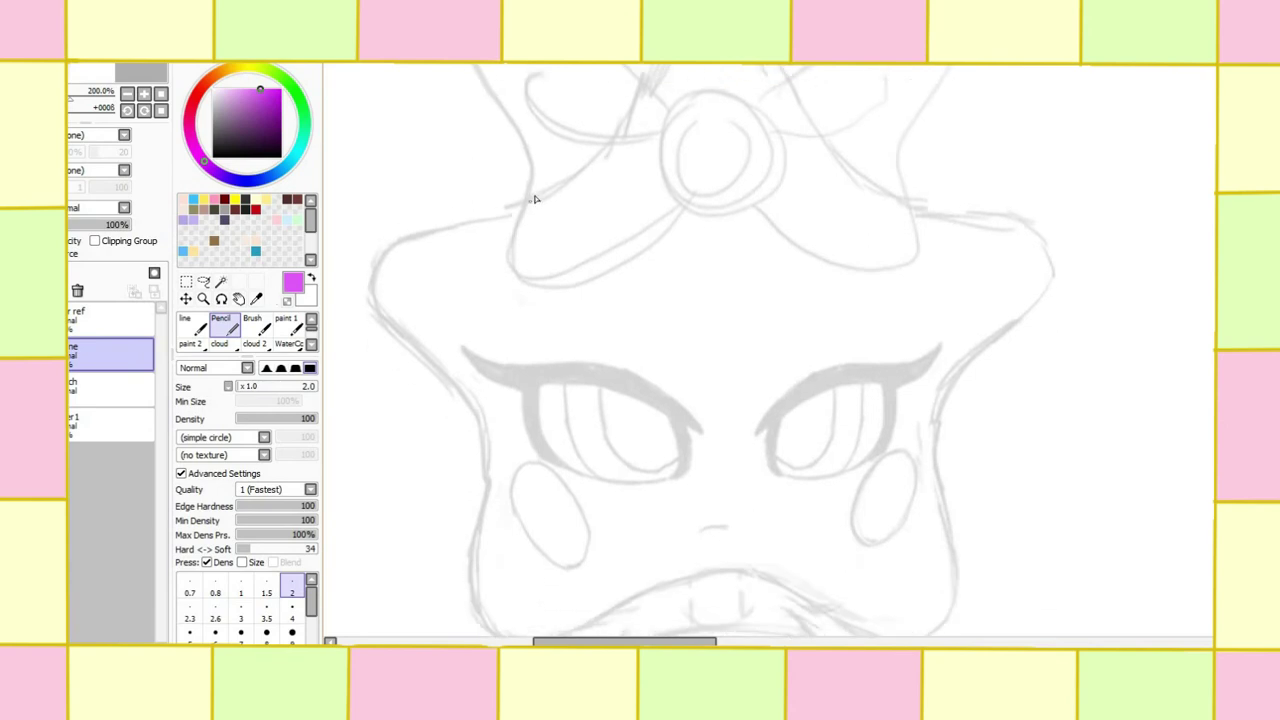
Step: On the line layer, trace one half of the star head from the bow to mid-chin with a purple 2.0 Pencil
{"action": "mouse_move", "coordinate": [534, 198]}
{"action": "left_mouse_down"}
{"action": "mouse_move", "coordinate": [376, 314]}
{"action": "mouse_move", "coordinate": [472, 428]}
{"action": "mouse_move", "coordinate": [478, 632]}
{"action": "mouse_move", "coordinate": [827, 591]}
{"action": "left_mouse_up"}
{"action": "key", "text": "ctrl+z"}
{"action": "mouse_move", "coordinate": [435, 241]}
{"action": "left_mouse_down"}
{"action": "mouse_move", "coordinate": [369, 303]}
{"action": "mouse_move", "coordinate": [477, 426]}
{"action": "mouse_move", "coordinate": [474, 606]}
{"action": "left_mouse_up"}
{"action": "mouse_move", "coordinate": [746, 575]}
{"action": "left_mouse_down"}
{"action": "mouse_move", "coordinate": [955, 480]}
{"action": "mouse_move", "coordinate": [1040, 262]}
{"action": "mouse_move", "coordinate": [944, 216]}
{"action": "left_mouse_up"}
{"action": "scroll", "coordinate": [977, 146], "scroll_direction": "down", "scroll_amount": 1}
Step: Lasso the traced half of the head outline, paste a copy onto a new layer and shift it toward the untraced side
{"action": "key", "text": "l"}
{"action": "mouse_move", "coordinate": [977, 146]}
{"action": "left_mouse_down"}
{"action": "mouse_move", "coordinate": [766, 449]}
{"action": "mouse_move", "coordinate": [929, 129]}
{"action": "mouse_move", "coordinate": [1009, 286]}
{"action": "mouse_move", "coordinate": [829, 557]}
{"action": "mouse_move", "coordinate": [770, 535]}
{"action": "left_mouse_up"}
{"action": "key", "text": "ctrl+d"}
{"action": "left_click_drag", "start_coordinate": [463, 594], "coordinate": [470, 600]}
{"action": "left_click", "coordinate": [82, 56]}
{"action": "left_click", "coordinate": [80, 99]}
{"action": "key", "text": "ctrl+v"}
{"action": "left_click_drag", "start_coordinate": [474, 323], "coordinate": [614, 323]}
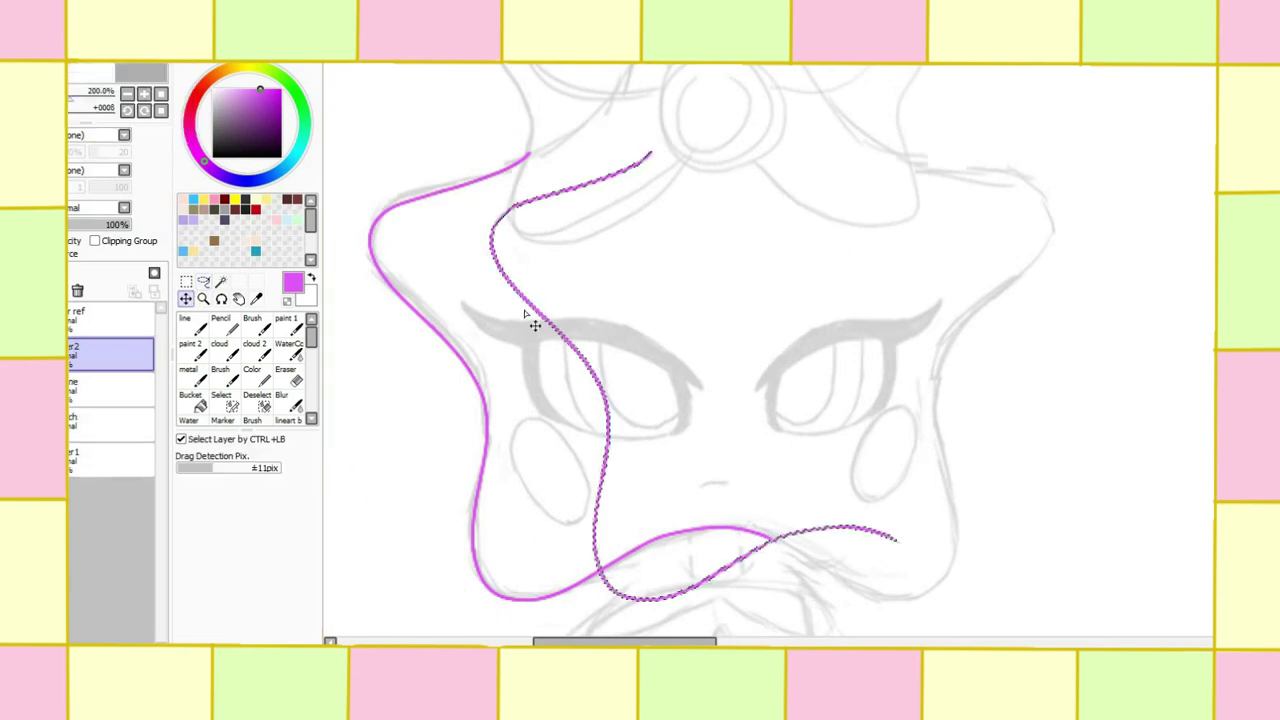
Step: Flip the copied half-outline horizontally and move it over the untraced side of the star head
{"action": "key", "text": "ctrl+t"}
{"action": "left_click", "coordinate": [248, 605]}
{"action": "left_click_drag", "start_coordinate": [865, 335], "coordinate": [1035, 335]}
{"action": "key", "text": "Return"}
Step: Nudge the mirrored half-outline sideways until it lines up with the original half at the chin
{"action": "key", "text": "Right"}
{"action": "key", "text": "Right"}
{"action": "key", "text": "Right"}
{"action": "key", "text": "Right"}
{"action": "key", "text": "Right"}
{"action": "key", "text": "Right"}
{"action": "key", "text": "Right"}
{"action": "key", "text": "Right"}
{"action": "key", "text": "Right"}
{"action": "key", "text": "Right"}
{"action": "key", "text": "Right"}
{"action": "key", "text": "Right"}
{"action": "key", "text": "Right"}
{"action": "key", "text": "Right"}
{"action": "key", "text": "Right"}
{"action": "key", "text": "Right"}
{"action": "key", "text": "Right"}
{"action": "key", "text": "Right"}
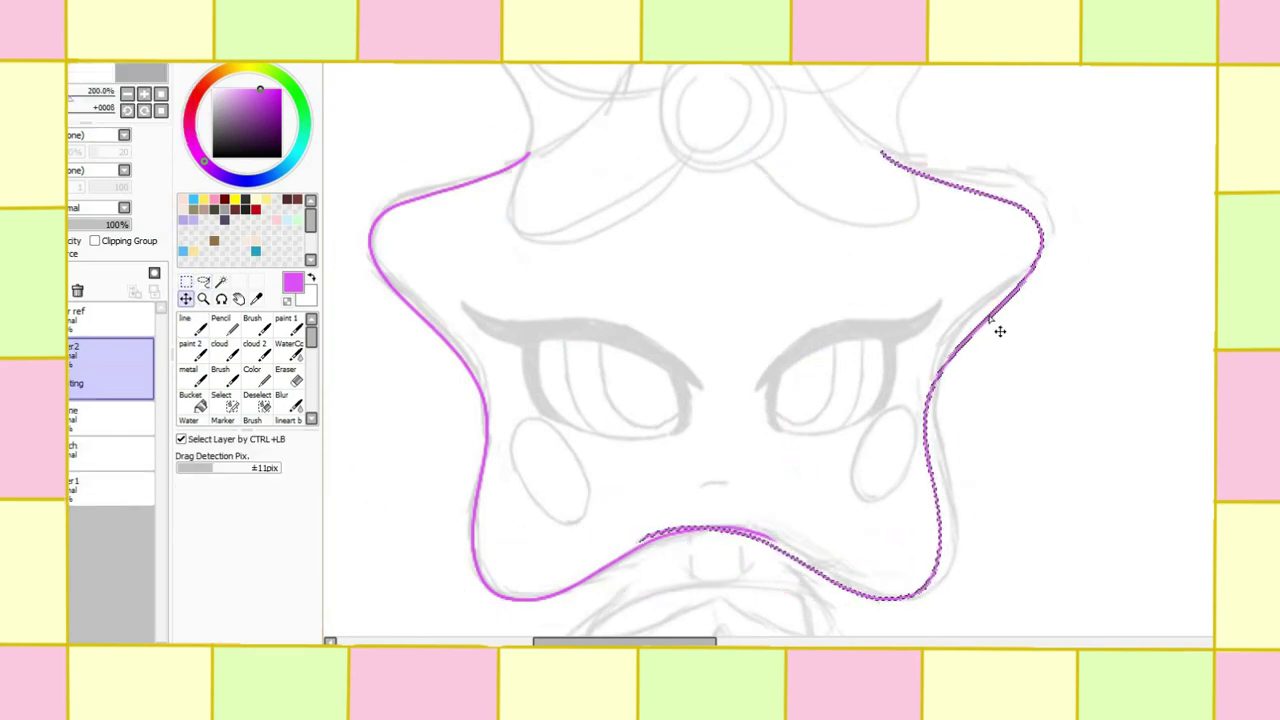
{"action": "key", "text": "Left"}
{"action": "key", "text": "Left"}
{"action": "key", "text": "Left"}
{"action": "key", "text": "Left"}
{"action": "key", "text": "Left"}
{"action": "key", "text": "Left"}
{"action": "key", "text": "Left"}
{"action": "key", "text": "Left"}
{"action": "key", "text": "Left"}
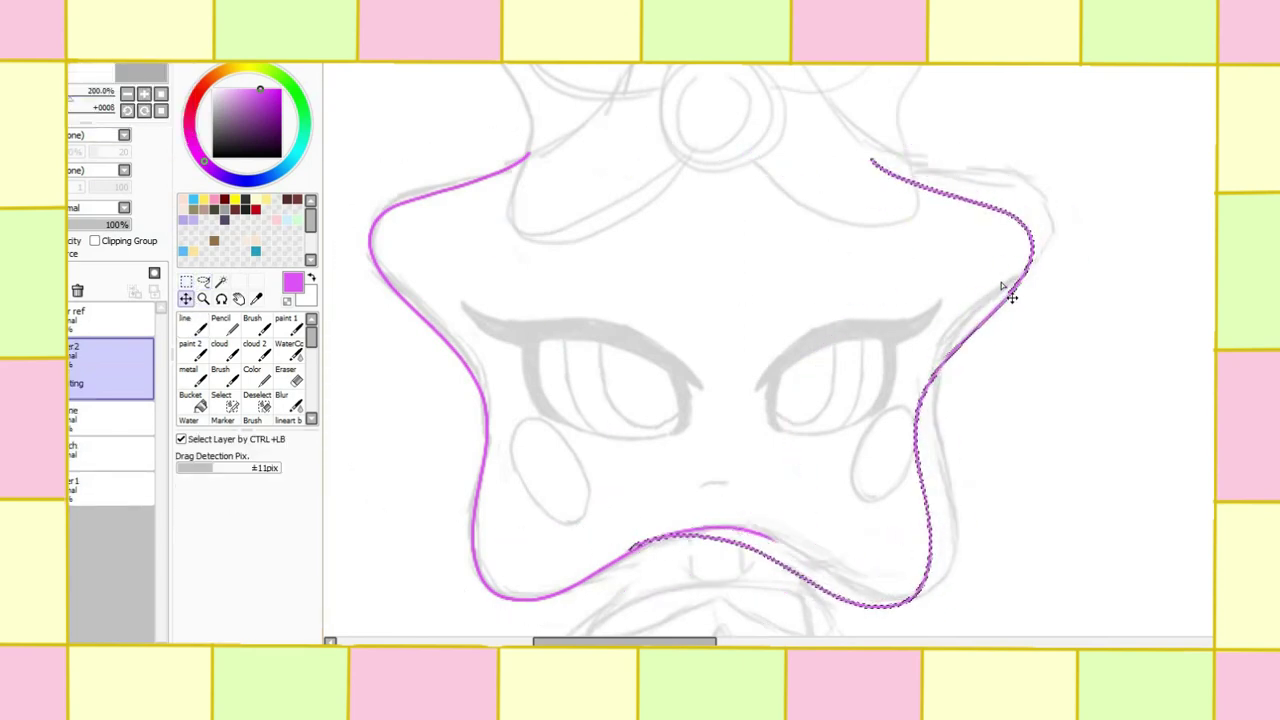
Step: Erase the overlapping line end at the chin and merge the mirrored half into the line layer
{"action": "key", "text": "ctrl+d"}
{"action": "key", "text": "e"}
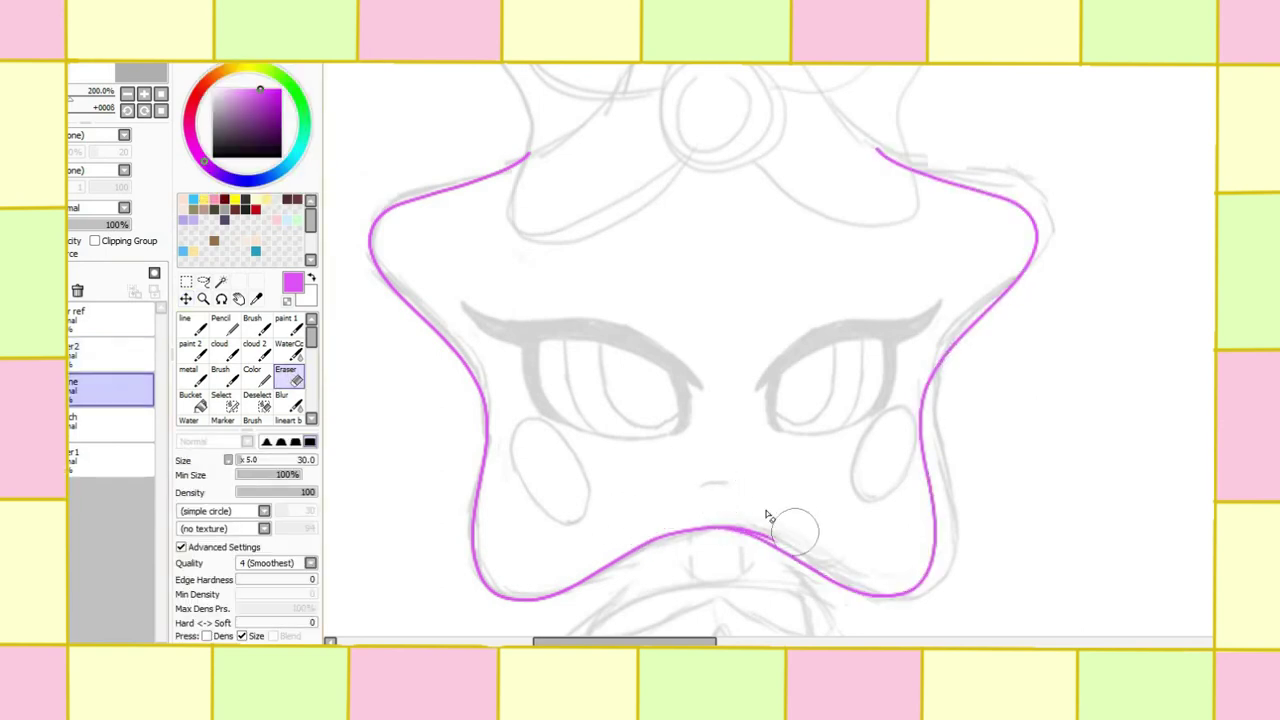
{"action": "key", "text": "ctrl+e"}
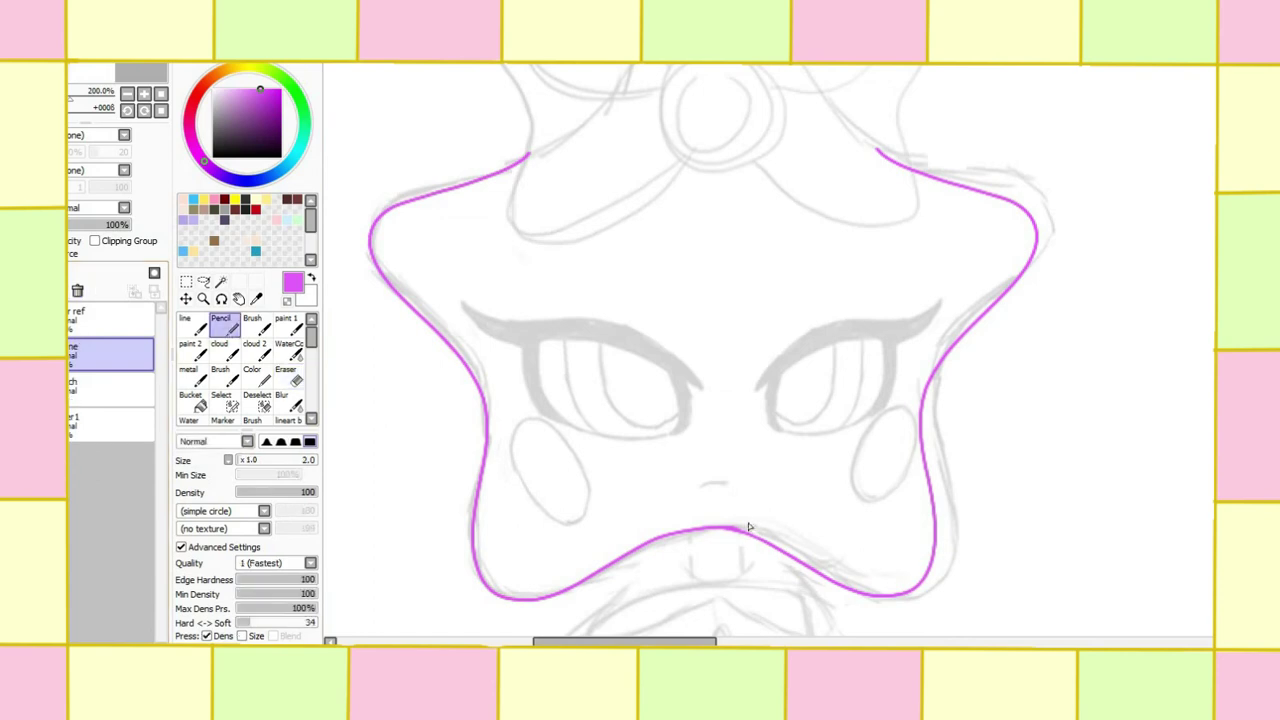
Step: On a new layer, trace the bow's double-ringed knot and one wing with its inner curl, trimming the head line at its edge
{"action": "key", "text": "n"}
{"action": "scroll", "coordinate": [800, 560], "scroll_direction": "up", "scroll_amount": 5}
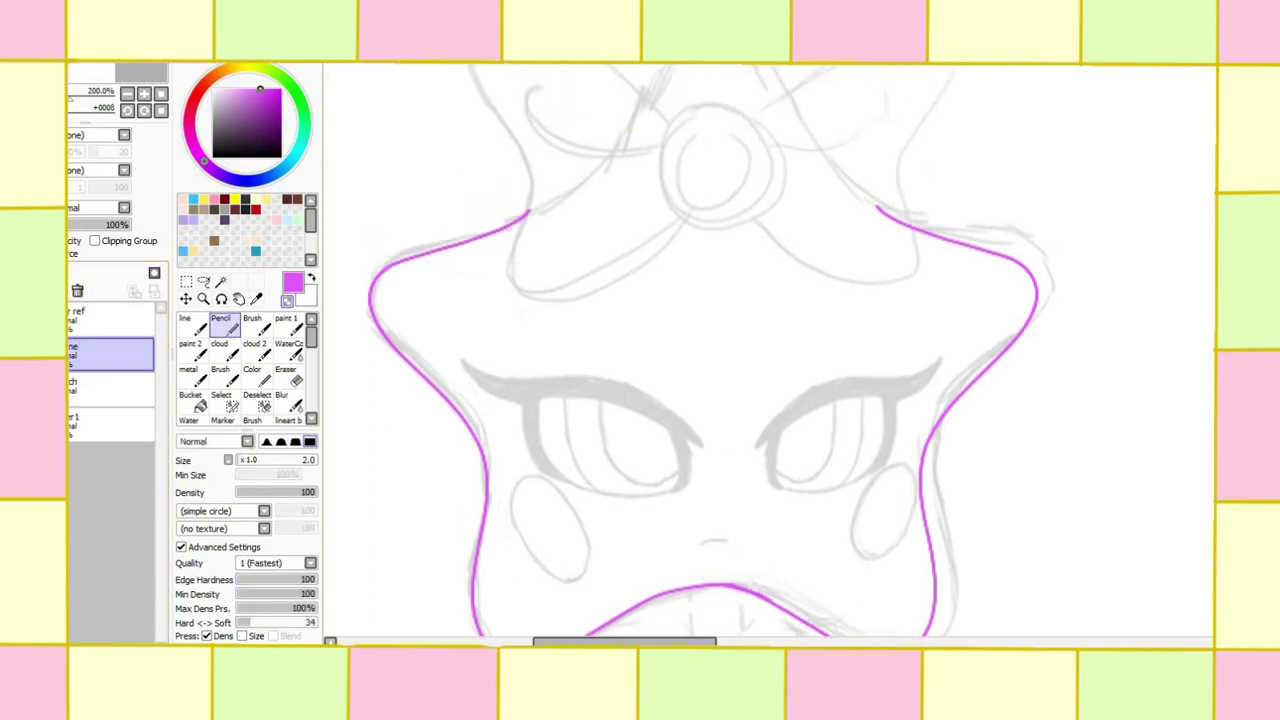
{"action": "left_click", "coordinate": [694, 390], "text": "ctrl+space"}
{"action": "mouse_move", "coordinate": [754, 309]}
{"action": "left_mouse_down"}
{"action": "mouse_move", "coordinate": [764, 510]}
{"action": "mouse_move", "coordinate": [800, 322]}
{"action": "mouse_move", "coordinate": [754, 306]}
{"action": "mouse_move", "coordinate": [842, 476]}
{"action": "mouse_move", "coordinate": [802, 306]}
{"action": "mouse_move", "coordinate": [690, 389]}
{"action": "mouse_move", "coordinate": [831, 379]}
{"action": "mouse_move", "coordinate": [768, 325]}
{"action": "left_mouse_up"}
{"action": "key", "text": "ctrl+z"}
{"action": "key", "text": "ctrl+shift+n"}
{"action": "mouse_move", "coordinate": [514, 276]}
{"action": "left_mouse_down"}
{"action": "mouse_move", "coordinate": [678, 365]}
{"action": "mouse_move", "coordinate": [370, 208]}
{"action": "mouse_move", "coordinate": [636, 522]}
{"action": "mouse_move", "coordinate": [728, 478]}
{"action": "left_mouse_up"}
{"action": "left_click_drag", "start_coordinate": [472, 451], "coordinate": [530, 451]}
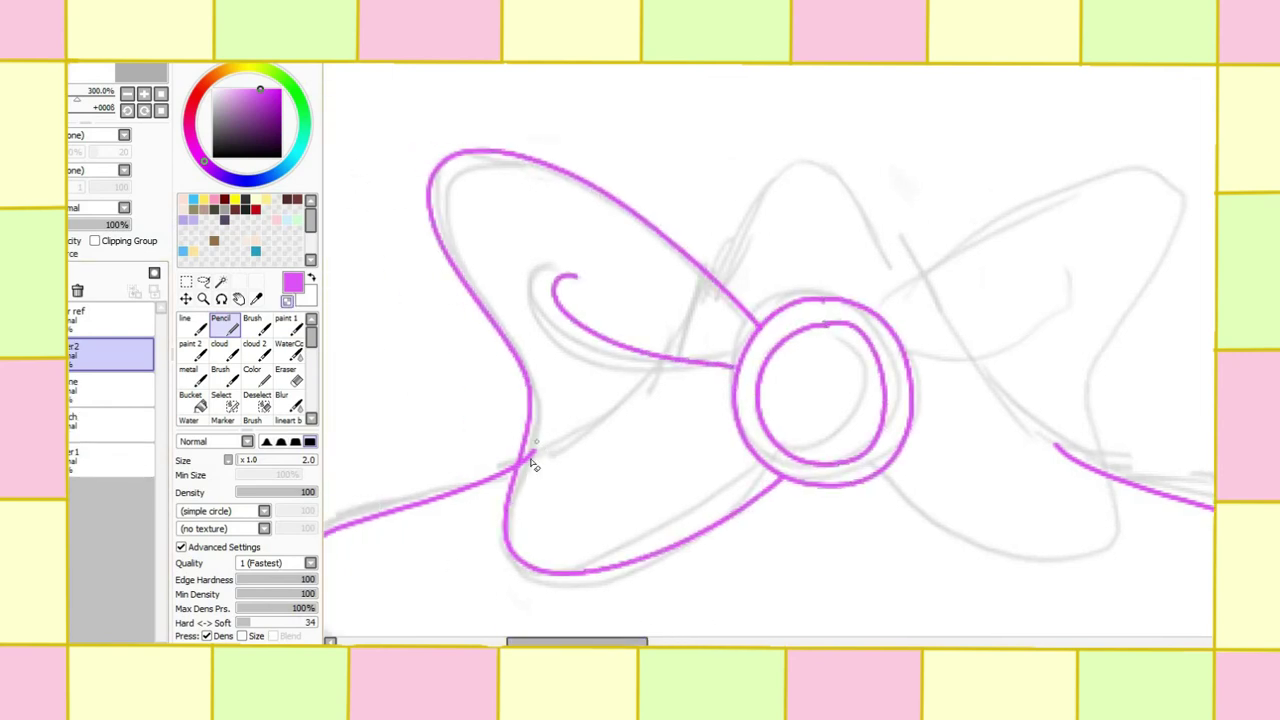
{"action": "left_click", "coordinate": [522, 486], "text": "ctrl"}
Step: Lasso the traced bow wing with its curl and paste a copy onto a new layer
{"action": "left_click", "coordinate": [110, 355]}
{"action": "left_click", "coordinate": [203, 281]}
{"action": "mouse_move", "coordinate": [620, 168]}
{"action": "left_mouse_down"}
{"action": "mouse_move", "coordinate": [408, 149]}
{"action": "mouse_move", "coordinate": [774, 541]}
{"action": "left_mouse_up"}
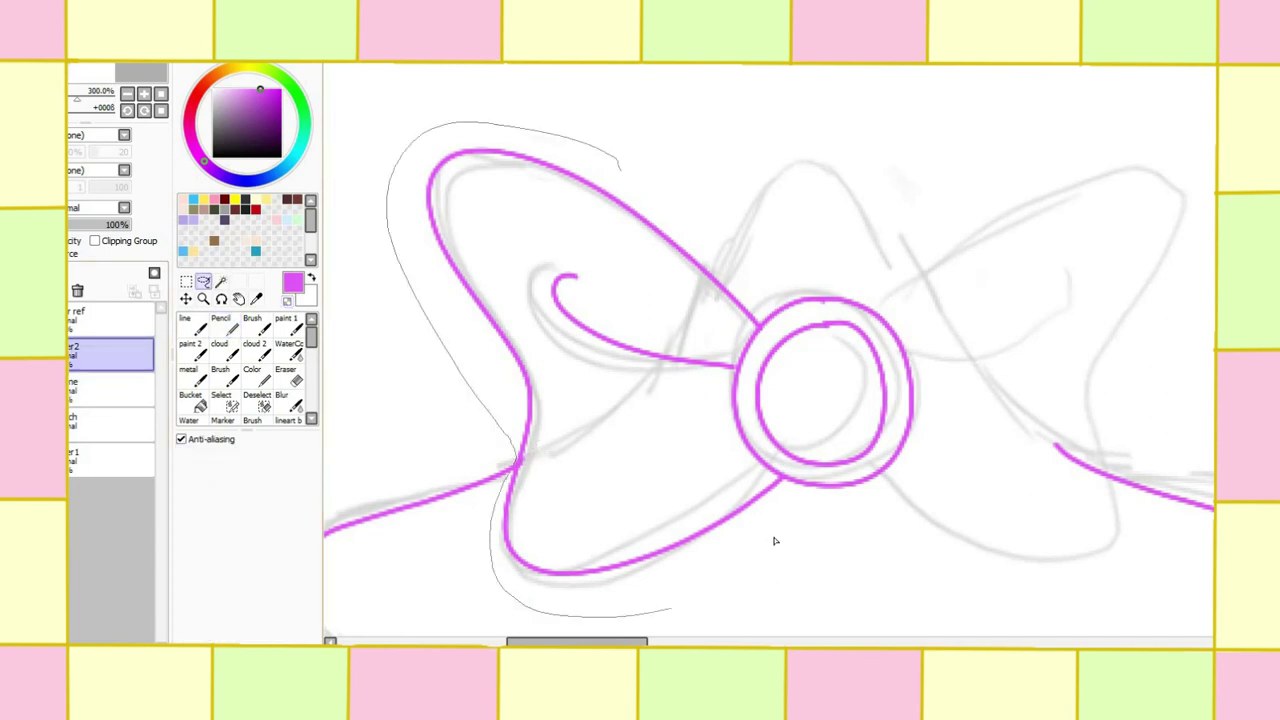
{"action": "left_click_drag", "start_coordinate": [752, 333], "coordinate": [614, 105]}
{"action": "key", "text": "ctrl+c"}
{"action": "key", "text": "ctrl+v"}
Step: Mirror the copied wing onto the opposite side of the knot and merge it into the bow layer
{"action": "mouse_move", "coordinate": [600, 330]}
{"action": "left_mouse_down"}
{"action": "mouse_move", "coordinate": [922, 357]}
{"action": "mouse_move", "coordinate": [1086, 423]}
{"action": "mouse_move", "coordinate": [1094, 506]}
{"action": "mouse_move", "coordinate": [1120, 480]}
{"action": "left_mouse_up"}
{"action": "key", "text": "Return"}
{"action": "key", "text": "ctrl+e"}
Step: On the line layer, erase the end of the head outline that overlaps the mirrored bow wing
{"action": "left_click", "coordinate": [110, 390]}
{"action": "key", "text": "e"}
{"action": "key", "text": "n"}
{"action": "left_click", "coordinate": [120, 355]}
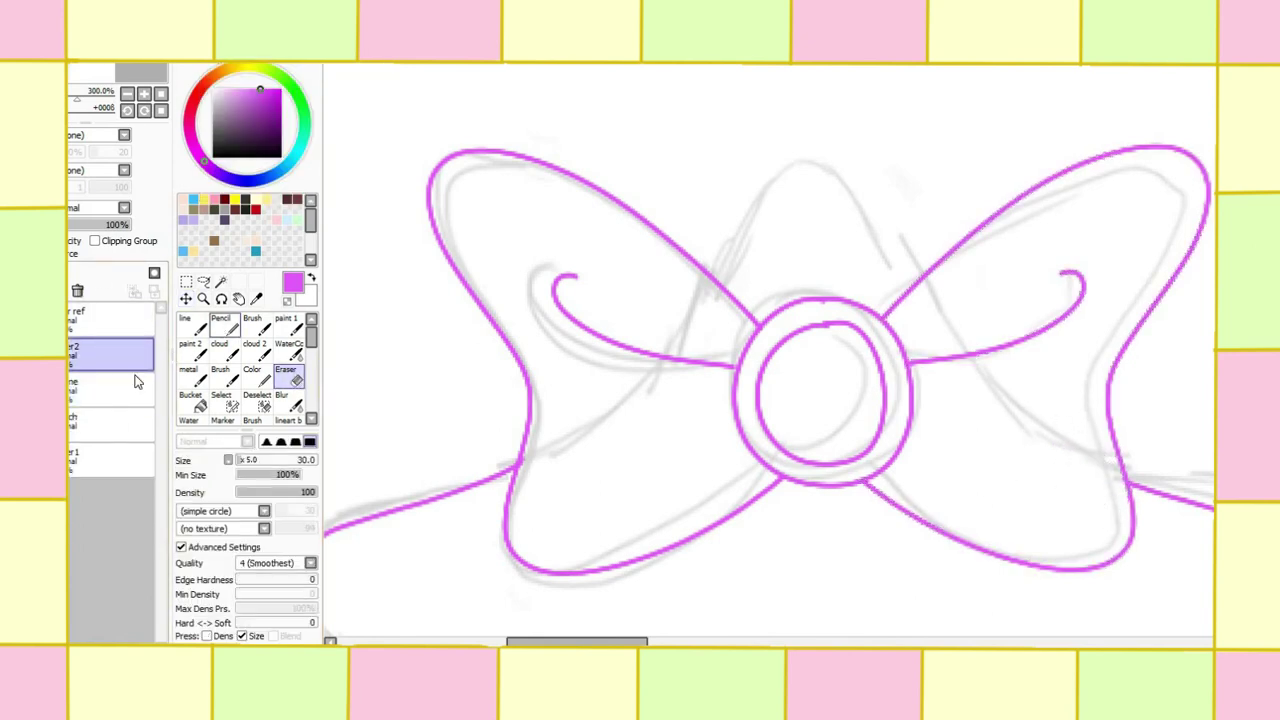
Step: On the line layer, trace the star head's rounded top point between the bow wings with the purple Pencil
{"action": "left_click", "coordinate": [134, 385]}
{"action": "mouse_move", "coordinate": [735, 270]}
{"action": "left_mouse_down"}
{"action": "mouse_move", "coordinate": [848, 140]}
{"action": "mouse_move", "coordinate": [923, 277]}
{"action": "left_mouse_up"}
{"action": "key", "text": "ctrl+z"}
{"action": "scroll", "coordinate": [1046, 314], "scroll_direction": "down", "scroll_amount": 3}
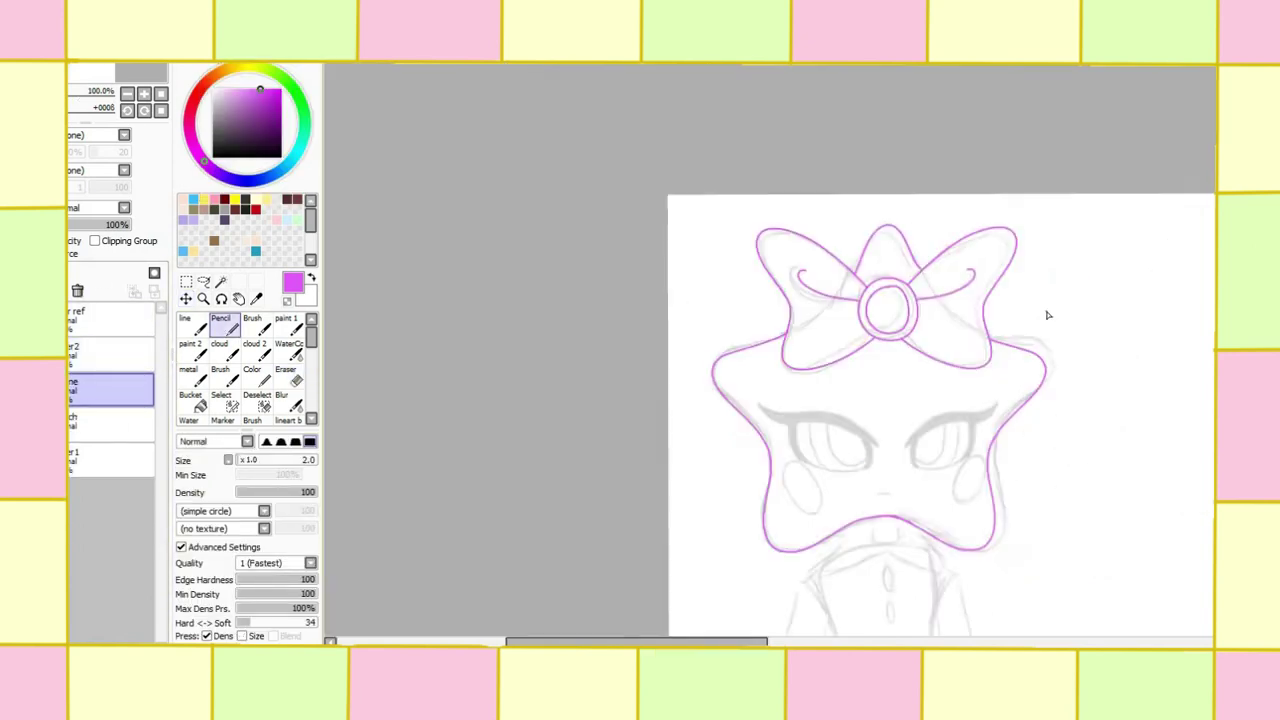
{"action": "scroll", "coordinate": [912, 247], "scroll_direction": "up", "scroll_amount": 2}
{"action": "scroll", "coordinate": [912, 247], "scroll_direction": "down", "scroll_amount": 2}
{"action": "scroll", "coordinate": [823, 166], "scroll_direction": "up", "scroll_amount": 2}
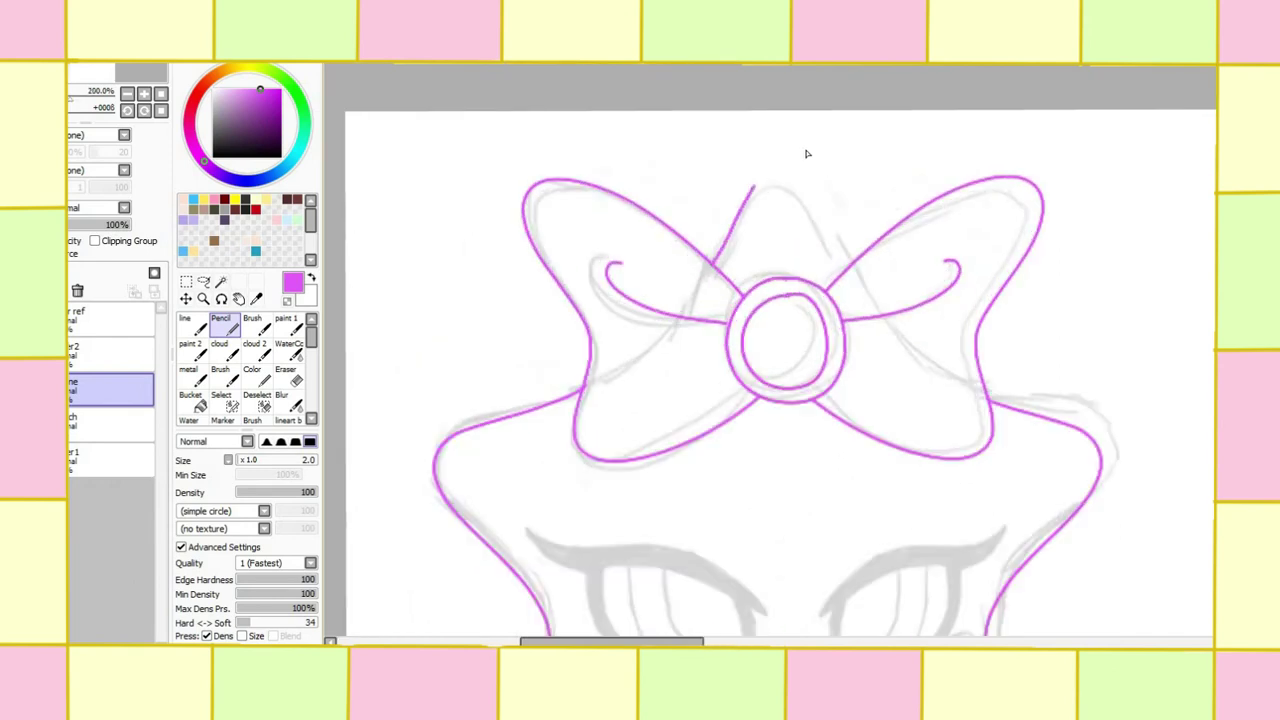
{"action": "left_click_drag", "start_coordinate": [808, 154], "coordinate": [858, 262]}
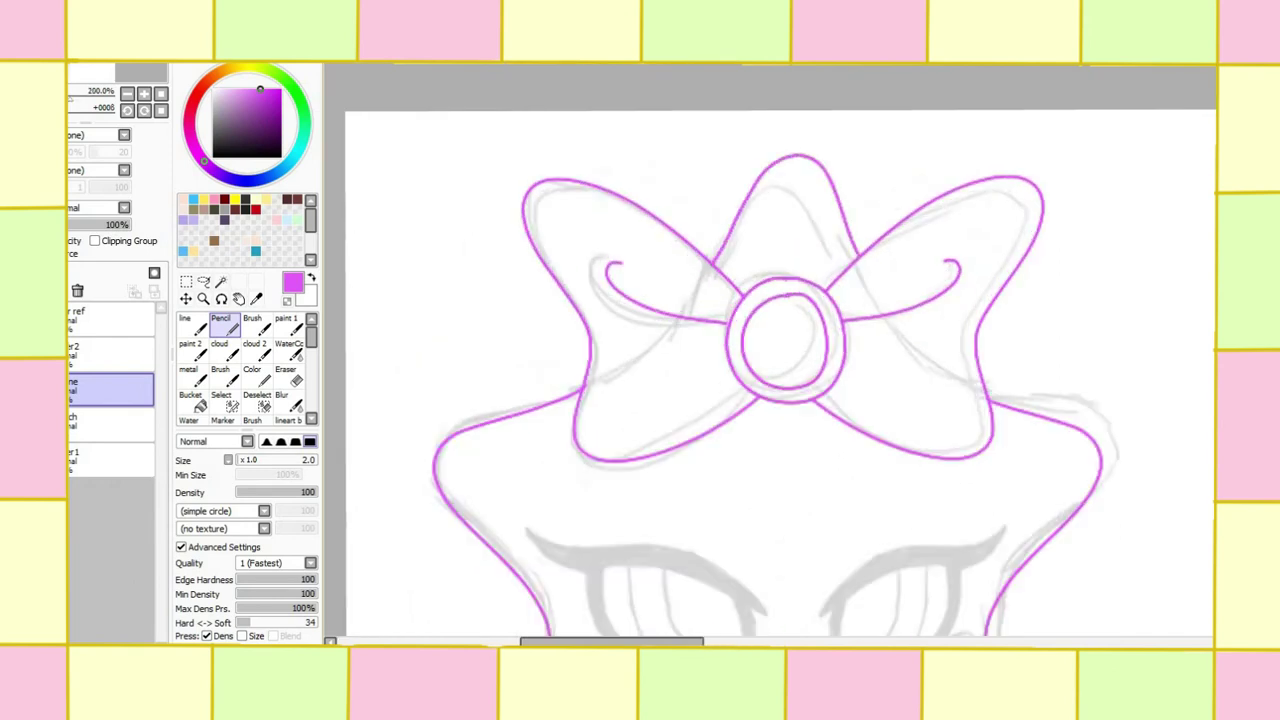
Step: Outline one eye's thick lash and rim with the purple Pencil at size 1.0 and fill the shape solid with the Bucket
{"action": "scroll", "coordinate": [780, 350], "scroll_direction": "down", "scroll_amount": 5}
{"action": "key", "text": "ctrl+space"}
{"action": "left_click", "coordinate": [617, 163]}
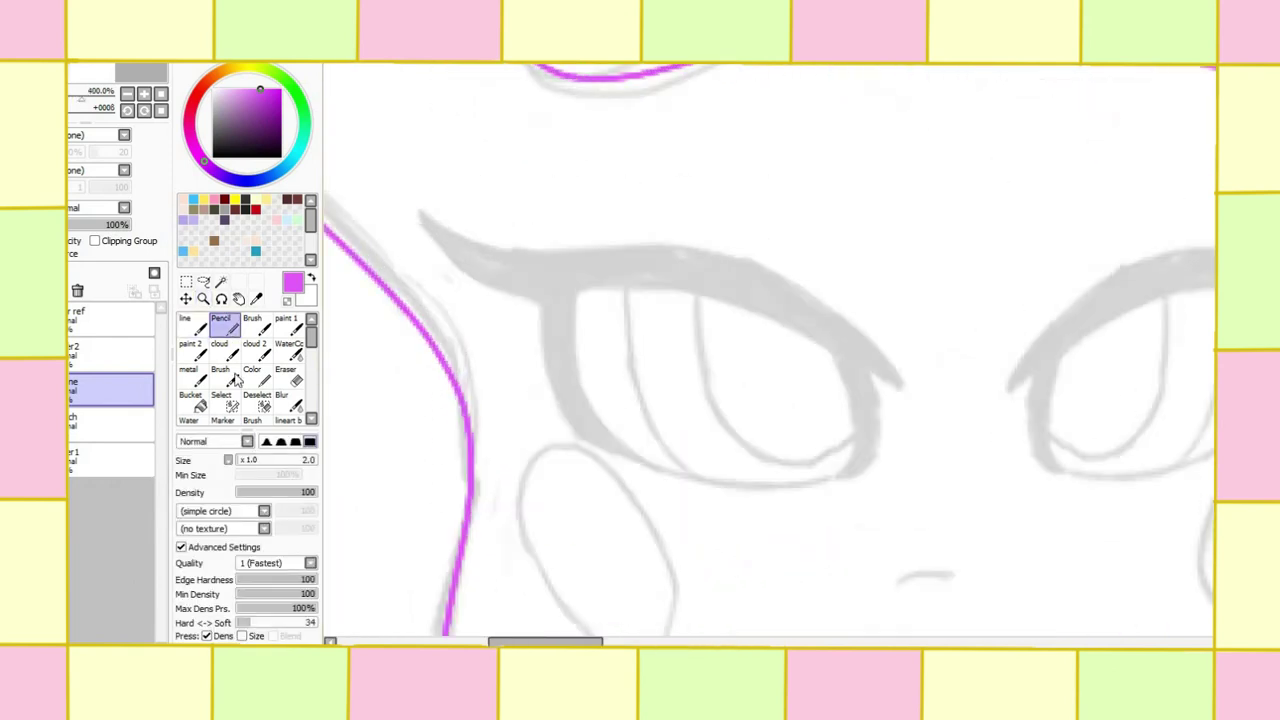
{"action": "mouse_move", "coordinate": [423, 211]}
{"action": "left_mouse_down"}
{"action": "mouse_move", "coordinate": [809, 289]}
{"action": "mouse_move", "coordinate": [857, 363]}
{"action": "mouse_move", "coordinate": [538, 310]}
{"action": "mouse_move", "coordinate": [640, 456]}
{"action": "mouse_move", "coordinate": [737, 314]}
{"action": "mouse_move", "coordinate": [838, 365]}
{"action": "mouse_move", "coordinate": [880, 455]}
{"action": "left_mouse_up"}
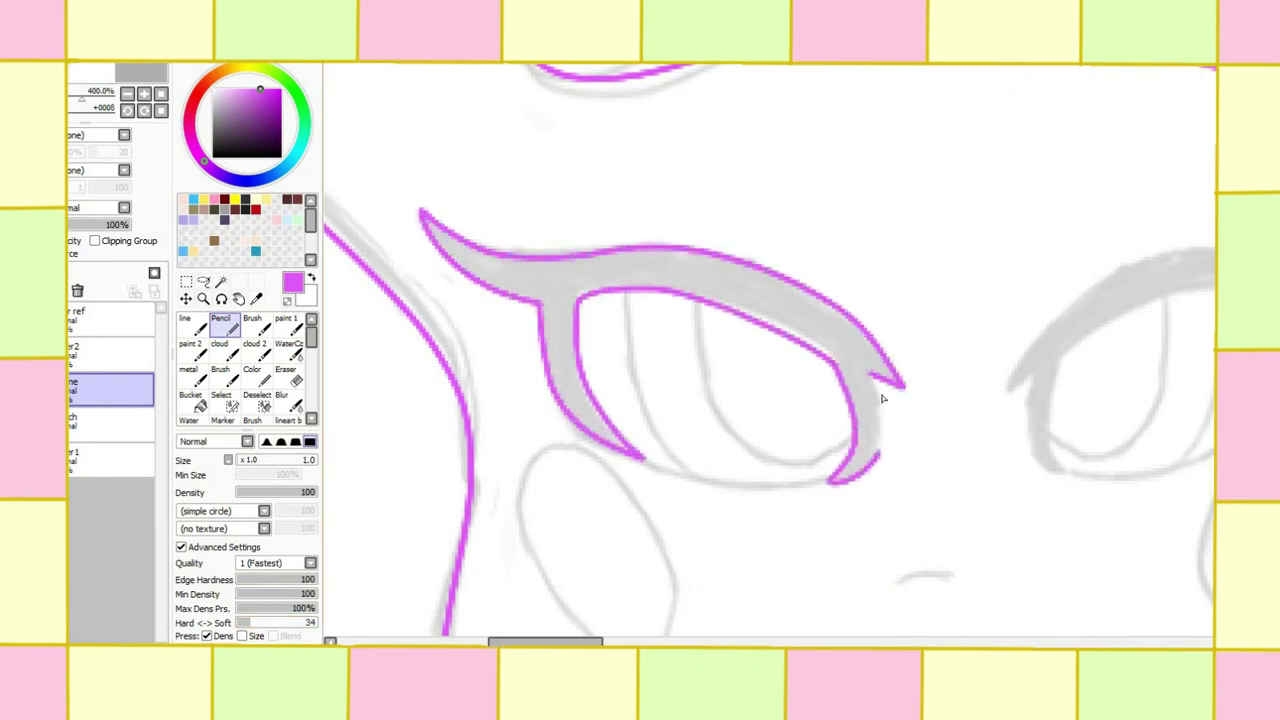
{"action": "key", "text": "b"}
{"action": "left_click", "coordinate": [438, 238]}
{"action": "key", "text": "n"}
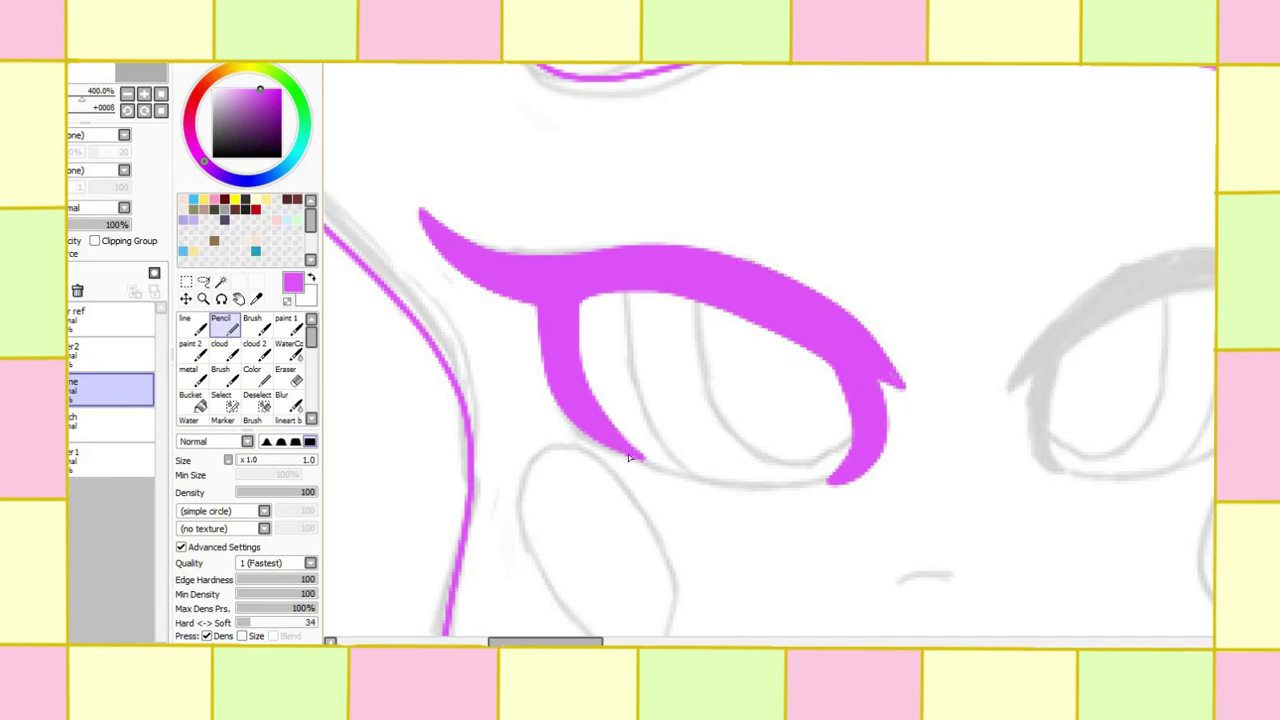
Step: Trace the eye's lower lid, pupil and iris curves in purple, finishing with the Pencil at size 0.8
{"action": "left_click_drag", "start_coordinate": [630, 457], "coordinate": [897, 386]}
{"action": "mouse_move", "coordinate": [695, 300]}
{"action": "left_mouse_down"}
{"action": "mouse_move", "coordinate": [832, 452]}
{"action": "mouse_move", "coordinate": [850, 415]}
{"action": "left_mouse_up"}
{"action": "left_click_drag", "start_coordinate": [626, 293], "coordinate": [642, 420]}
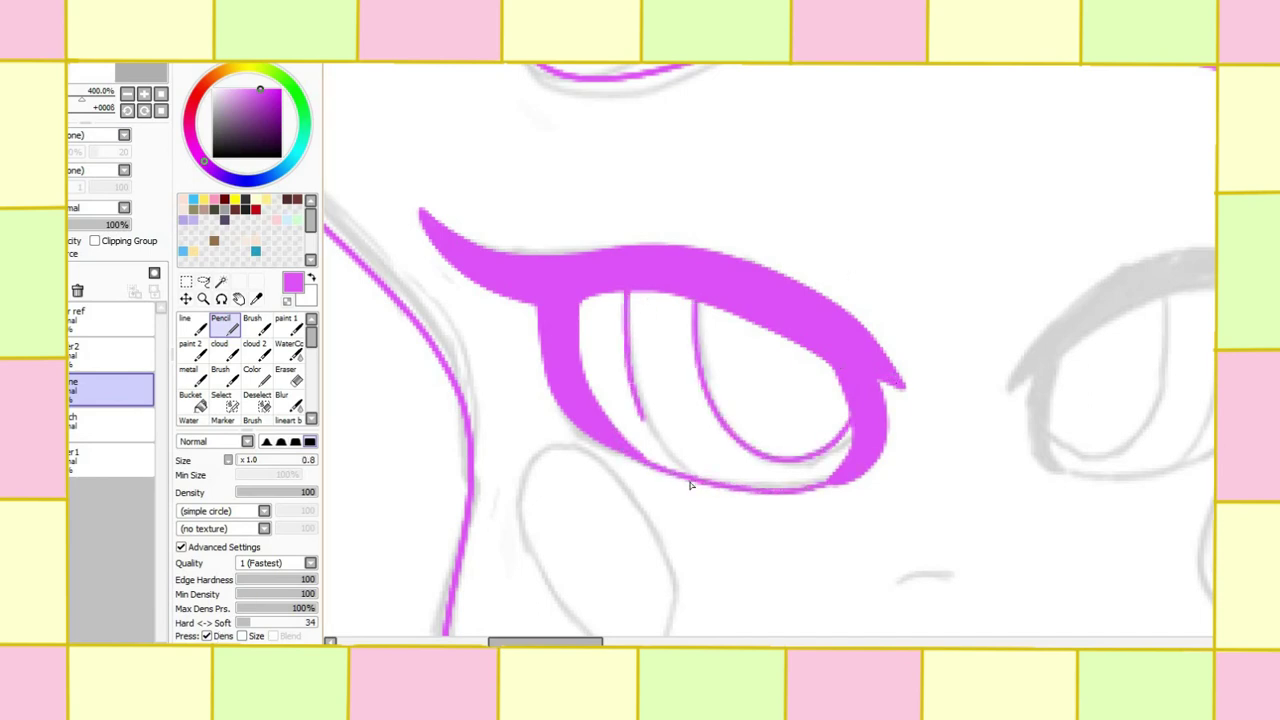
{"action": "key", "text": "ctrl+z"}
{"action": "left_click_drag", "start_coordinate": [626, 292], "coordinate": [700, 482]}
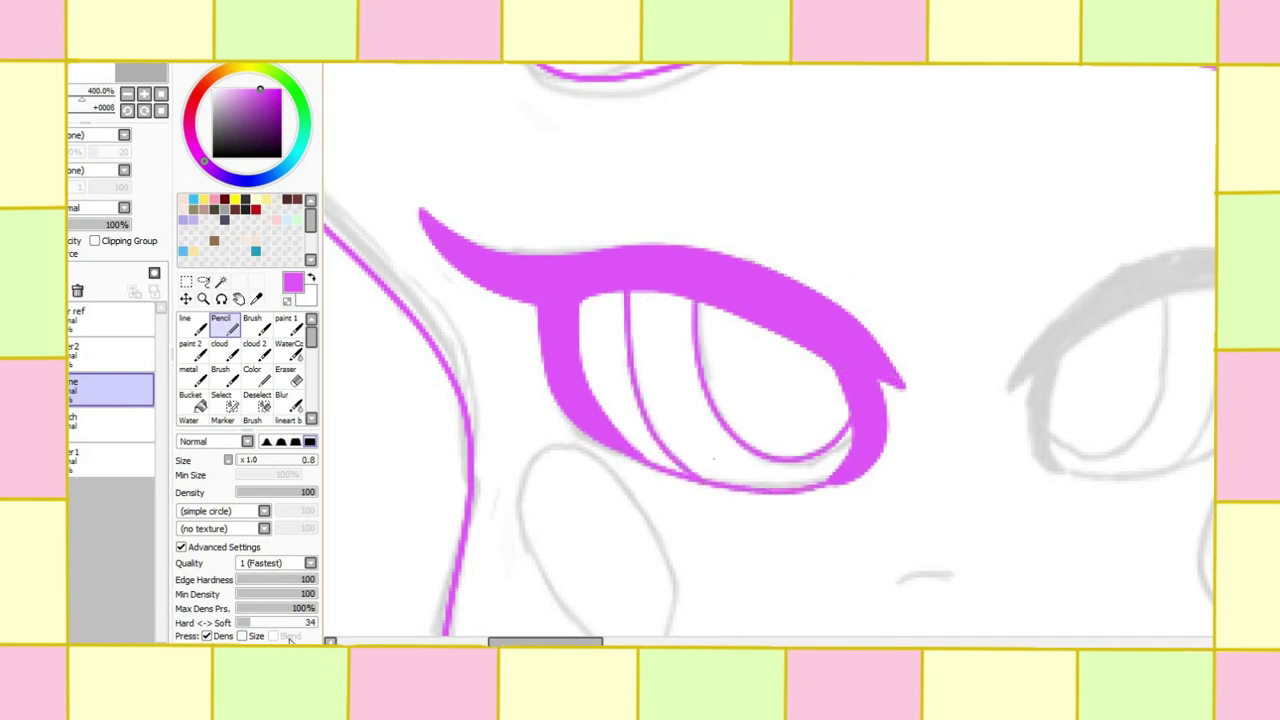
Step: Lasso the finished purple eye and paste a copy of it
{"action": "left_click", "coordinate": [352, 318], "text": "ctrl+alt"}
{"action": "left_click_drag", "start_coordinate": [411, 198], "coordinate": [697, 197]}
{"action": "key", "text": "ctrl+c"}
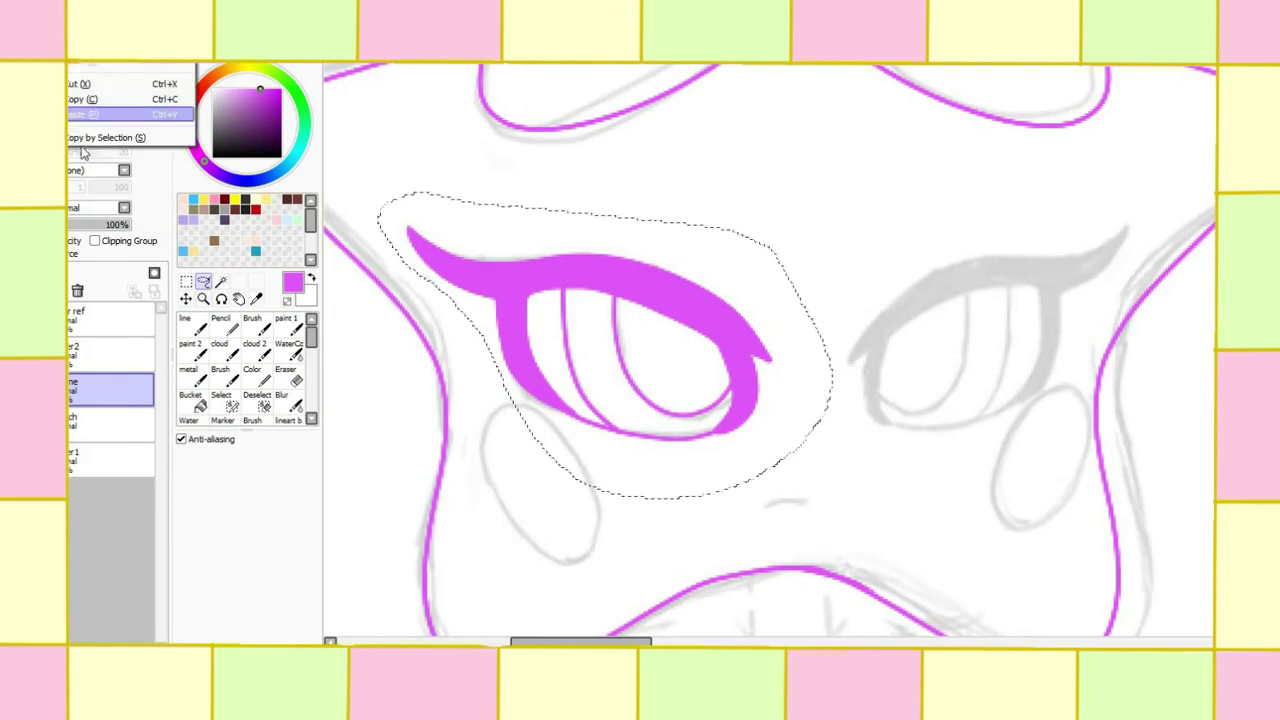
{"action": "key", "text": "ctrl+v"}
Step: Flip the copied eye horizontally, move and rotate it over the other eye's sketch, and merge it into the line layer
{"action": "left_click_drag", "start_coordinate": [743, 291], "coordinate": [975, 296]}
{"action": "key", "text": "ctrl+t"}
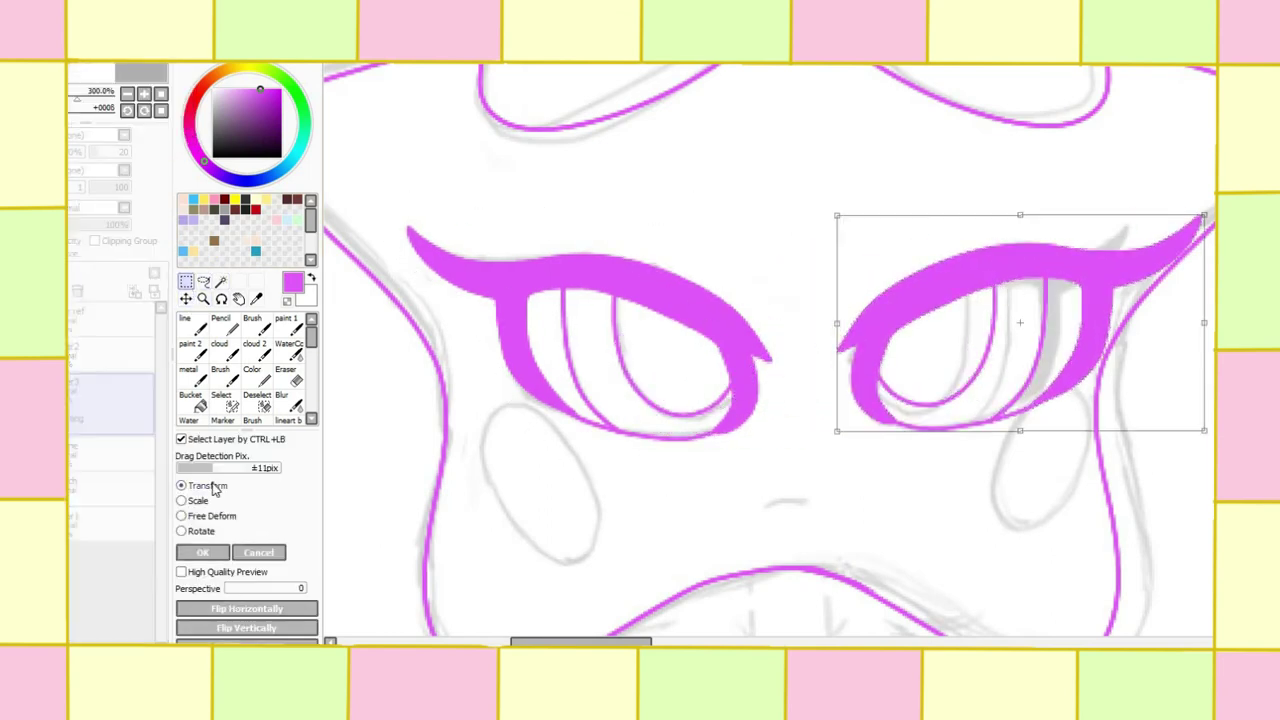
{"action": "left_click_drag", "start_coordinate": [1110, 338], "coordinate": [1160, 191]}
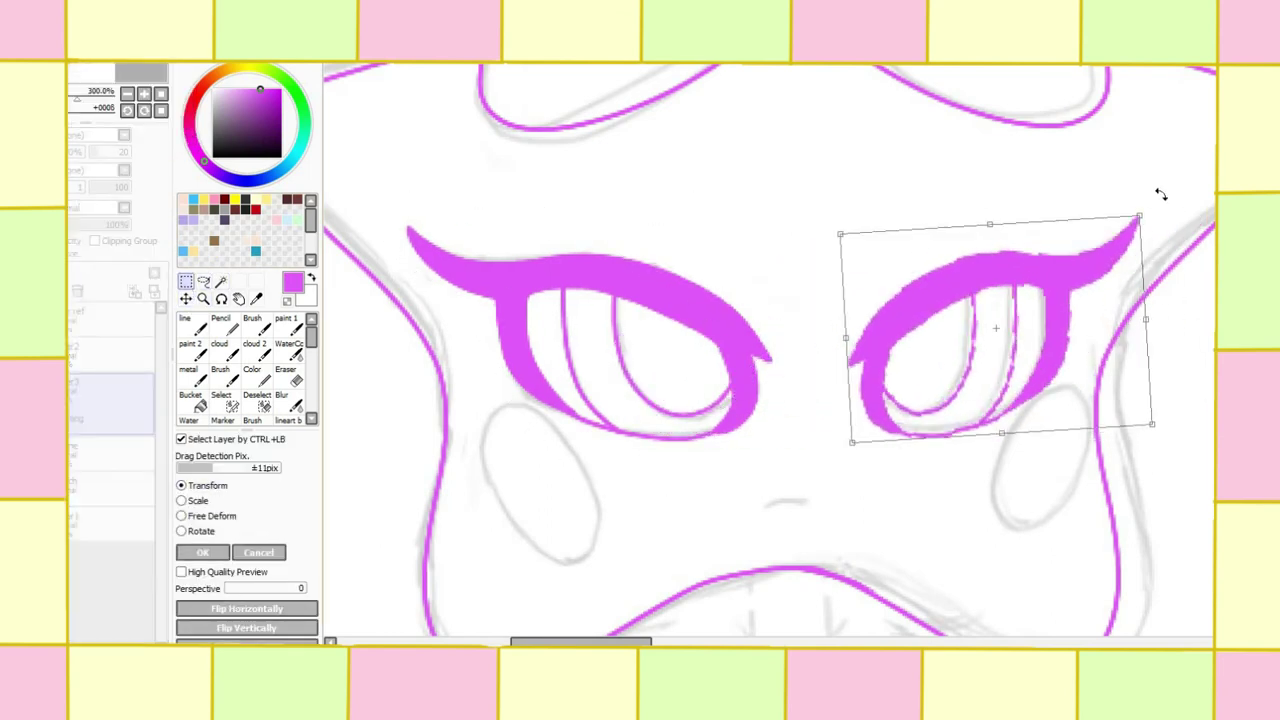
{"action": "key", "text": "Return"}
{"action": "key", "text": "ctrl+e"}
Step: Trace both cheek ovals, the small nose and the neck below the head with the purple Pencil at size 2.0
{"action": "left_click", "coordinate": [220, 325]}
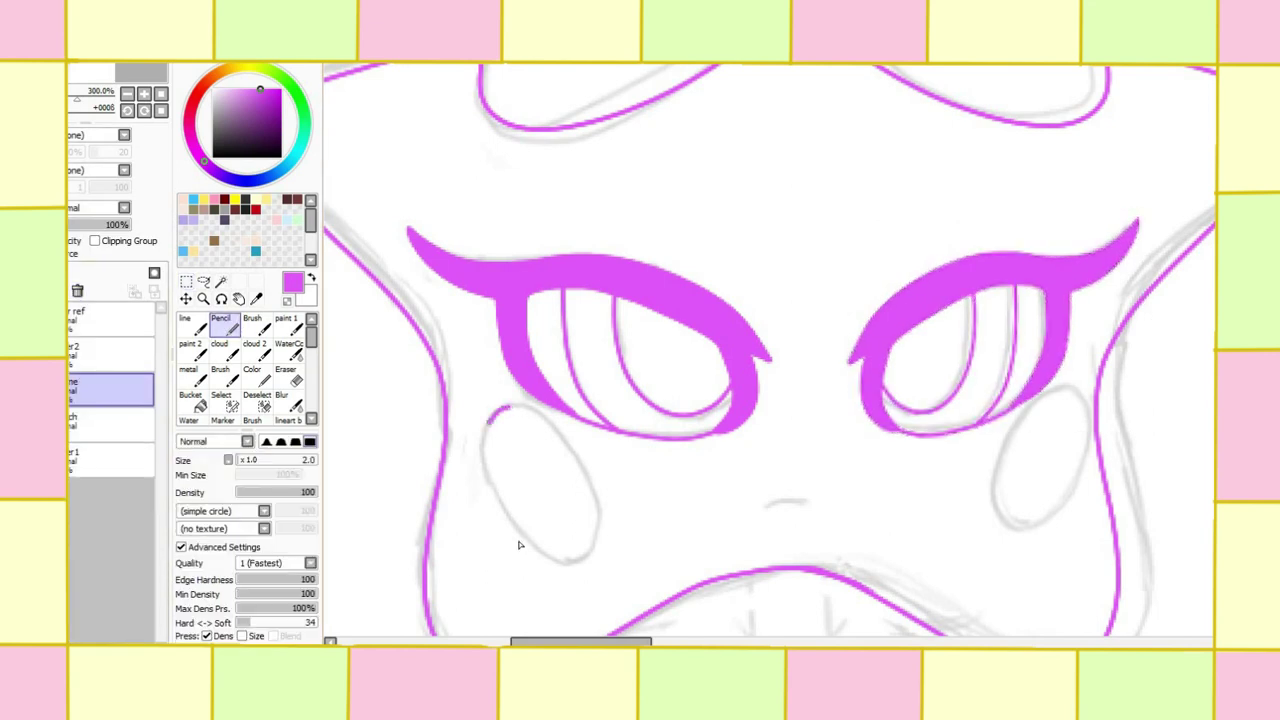
{"action": "left_click_drag", "start_coordinate": [512, 406], "coordinate": [515, 405]}
{"action": "mouse_move", "coordinate": [1080, 396]}
{"action": "left_mouse_down"}
{"action": "mouse_move", "coordinate": [1096, 425]}
{"action": "mouse_move", "coordinate": [1034, 531]}
{"action": "mouse_move", "coordinate": [1088, 405]}
{"action": "left_mouse_up"}
{"action": "key", "text": "ctrl+z"}
{"action": "scroll", "coordinate": [800, 366], "scroll_direction": "down", "scroll_amount": 5}
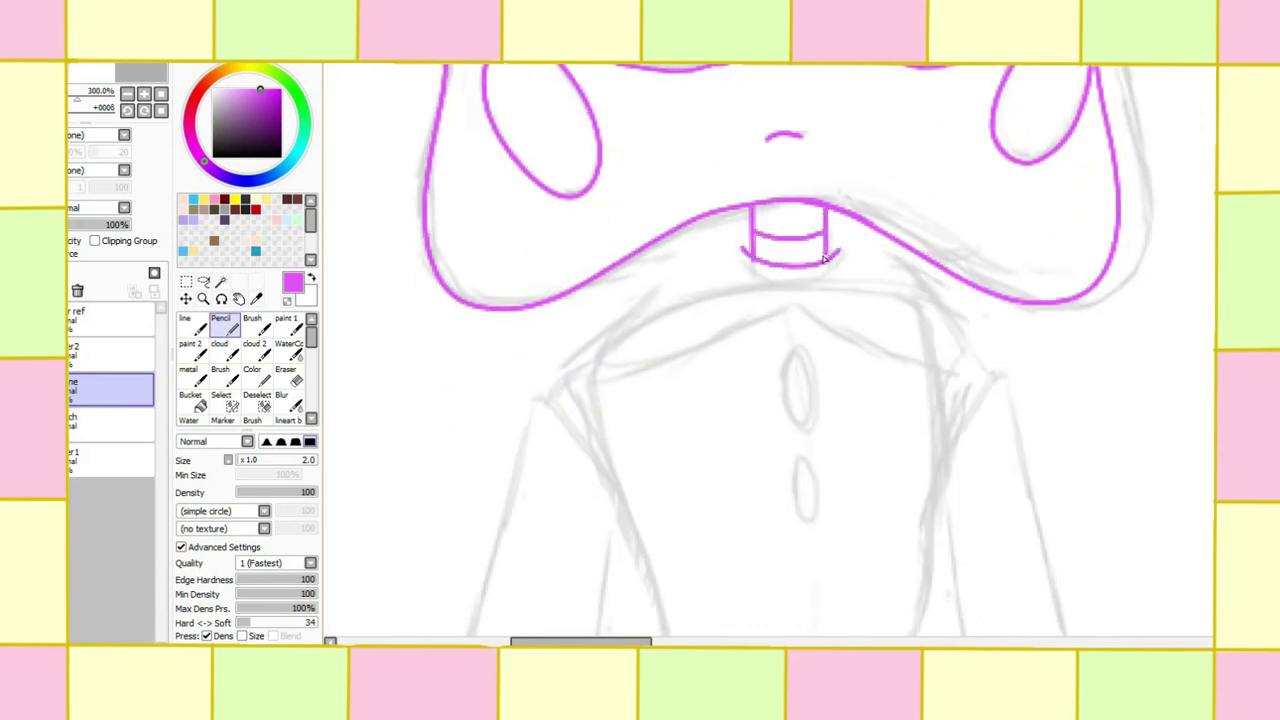
Step: Trace the two-lobed pointed collar, the torso outline beneath it and the upper oval button
{"action": "mouse_move", "coordinate": [618, 322]}
{"action": "left_mouse_down"}
{"action": "mouse_move", "coordinate": [812, 298]}
{"action": "mouse_move", "coordinate": [987, 297]}
{"action": "left_mouse_up"}
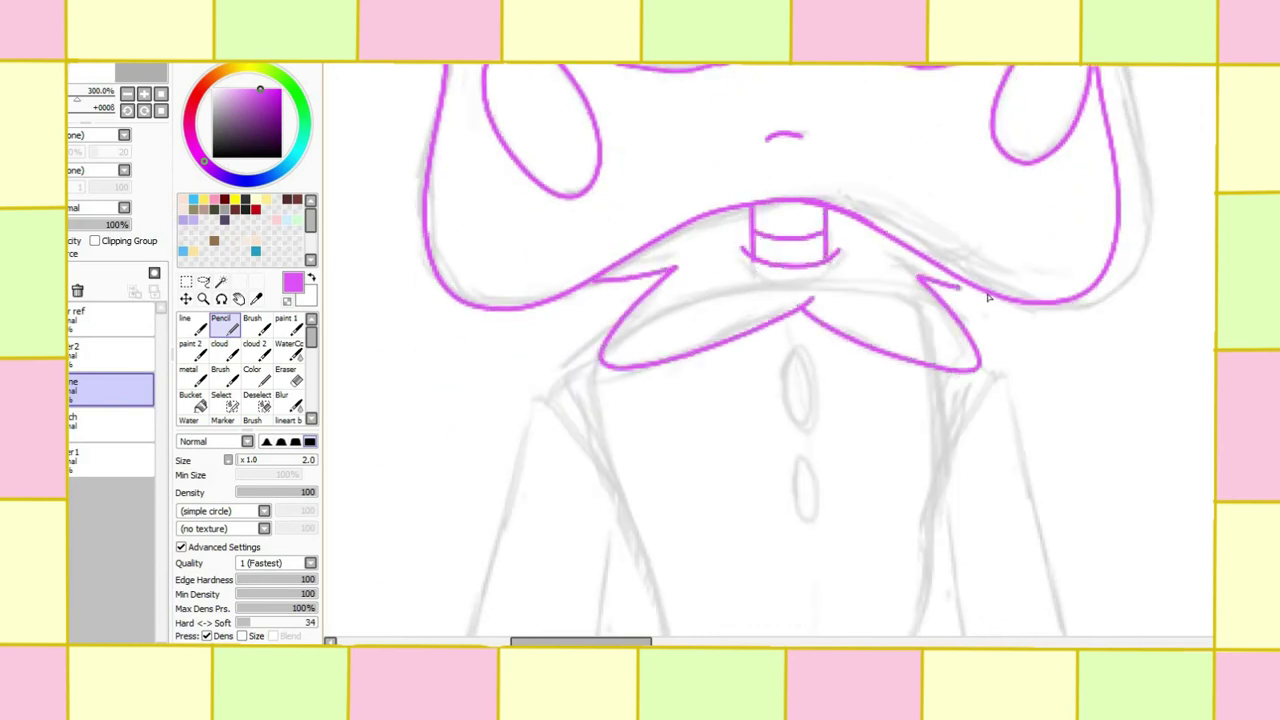
{"action": "scroll", "coordinate": [500, 300], "scroll_direction": "down", "scroll_amount": 2}
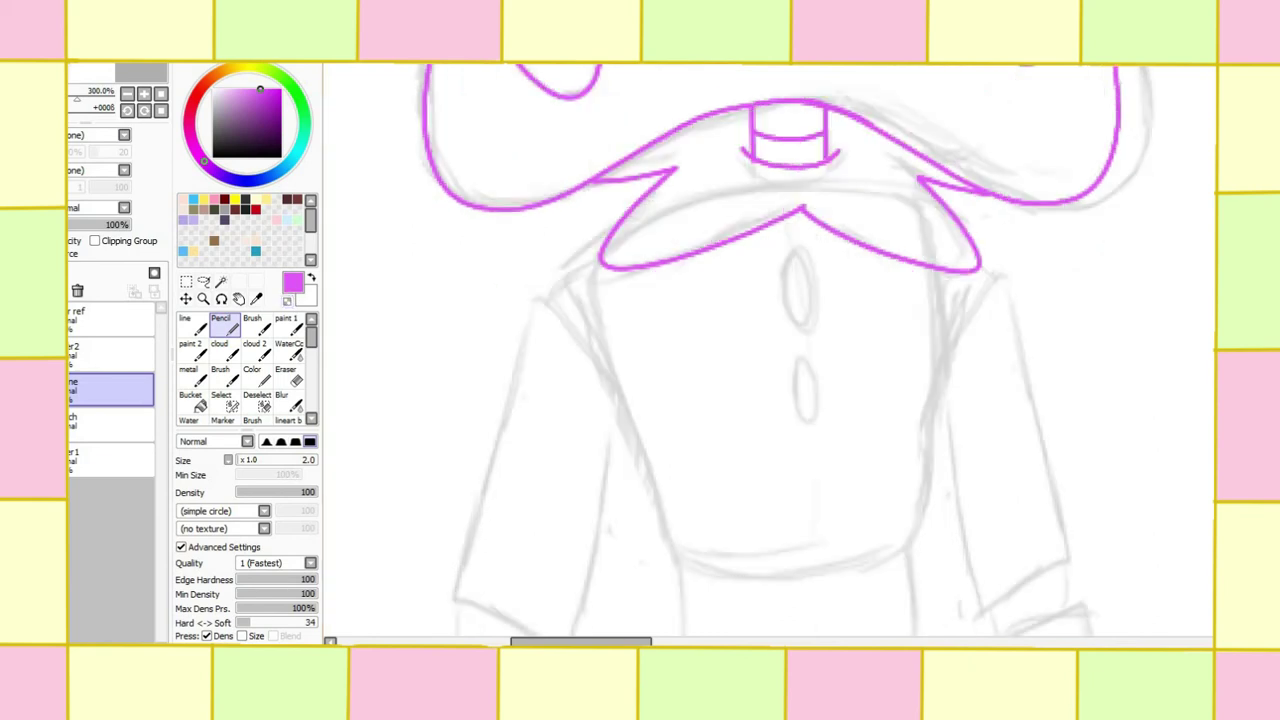
{"action": "mouse_move", "coordinate": [598, 192]}
{"action": "left_mouse_down"}
{"action": "mouse_move", "coordinate": [651, 451]}
{"action": "mouse_move", "coordinate": [940, 470]}
{"action": "left_mouse_up"}
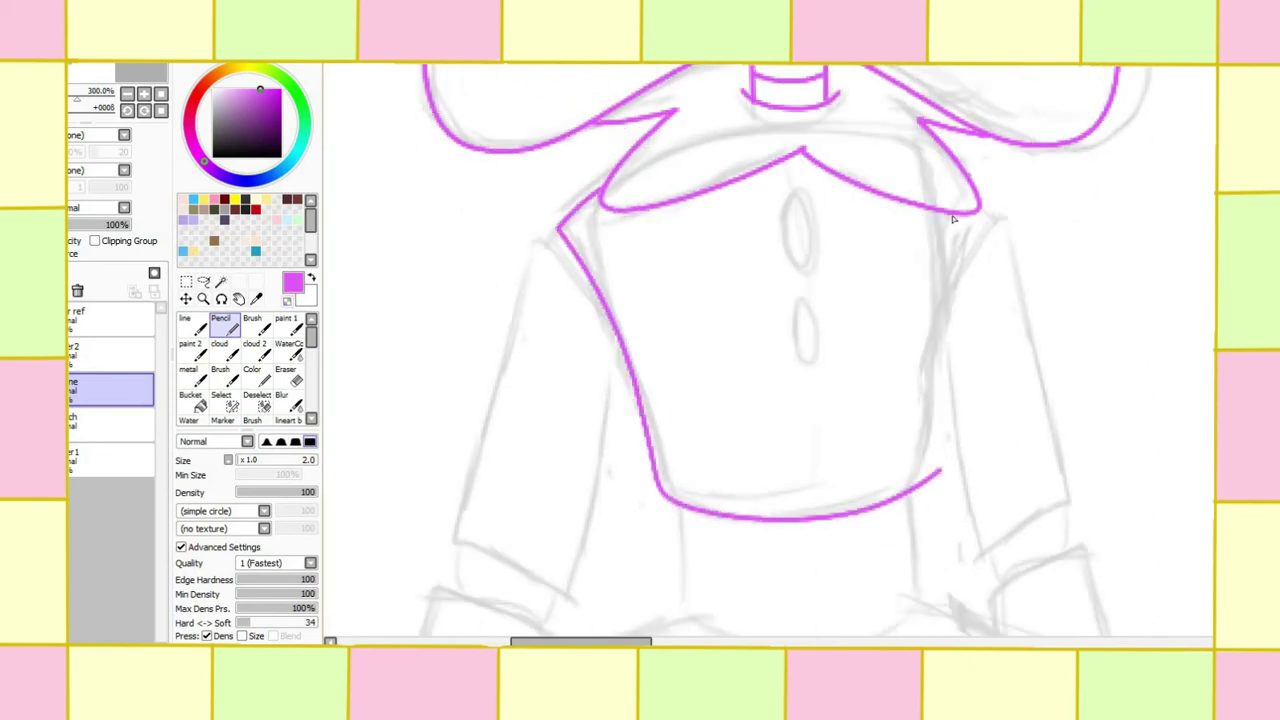
{"action": "left_click_drag", "start_coordinate": [948, 215], "coordinate": [940, 472]}
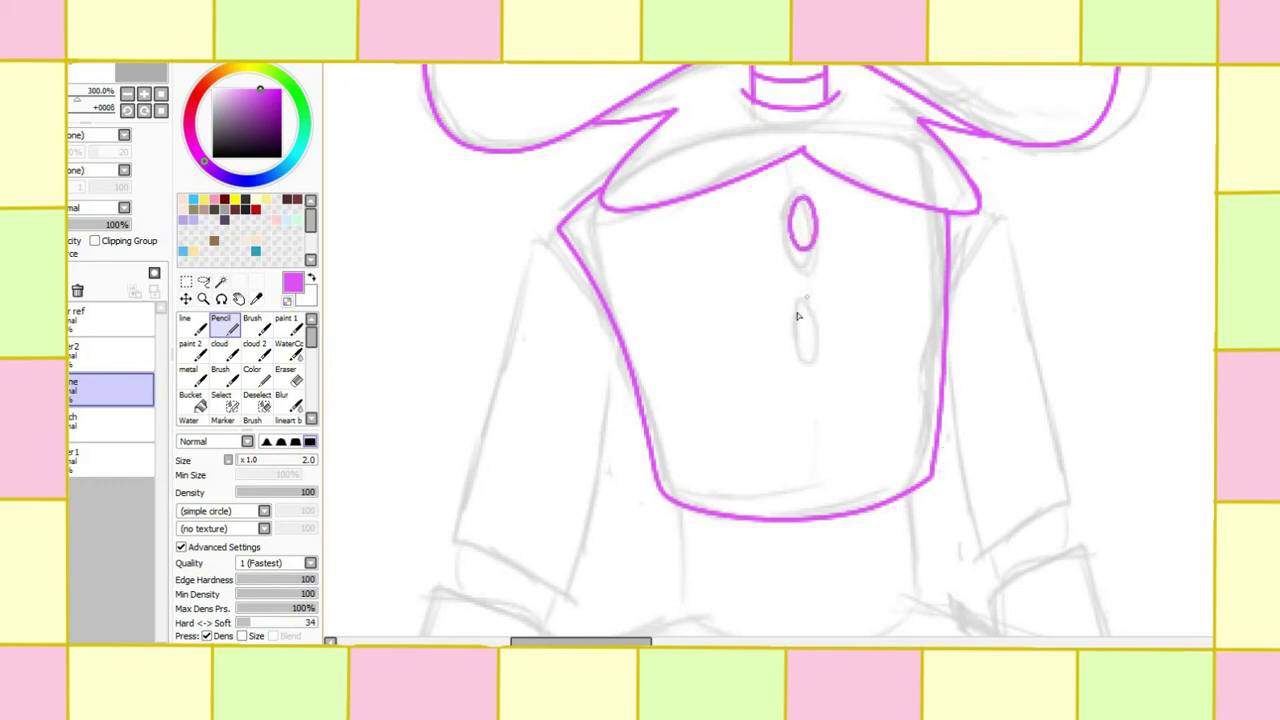
Step: Trace the lower button, the shoulder joints and both upper arms down to their straight ends
{"action": "left_click_drag", "start_coordinate": [594, 300], "coordinate": [615, 328]}
{"action": "left_click_drag", "start_coordinate": [983, 210], "coordinate": [948, 292]}
{"action": "mouse_move", "coordinate": [998, 216]}
{"action": "left_mouse_down"}
{"action": "mouse_move", "coordinate": [971, 548]}
{"action": "mouse_move", "coordinate": [942, 395]}
{"action": "left_mouse_up"}
{"action": "scroll", "coordinate": [574, 150], "scroll_direction": "down", "scroll_amount": 2}
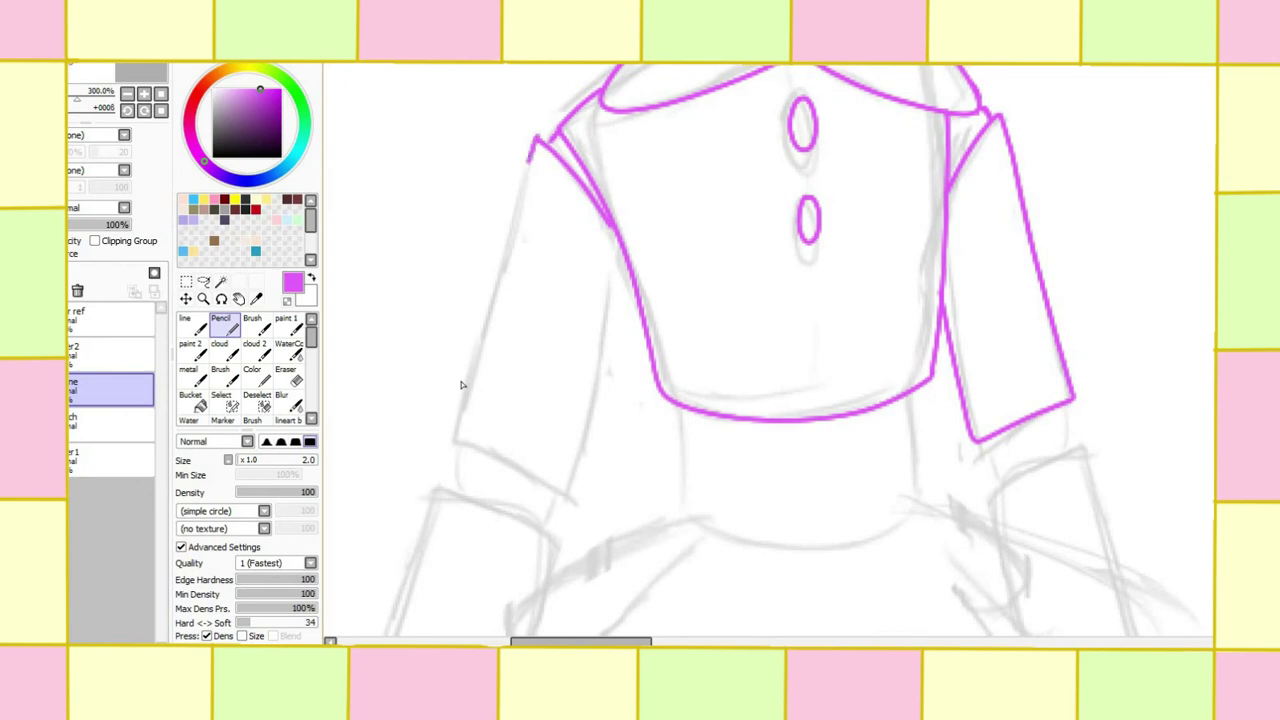
{"action": "mouse_move", "coordinate": [536, 140]}
{"action": "left_mouse_down"}
{"action": "mouse_move", "coordinate": [575, 492]}
{"action": "mouse_move", "coordinate": [622, 238]}
{"action": "left_mouse_up"}
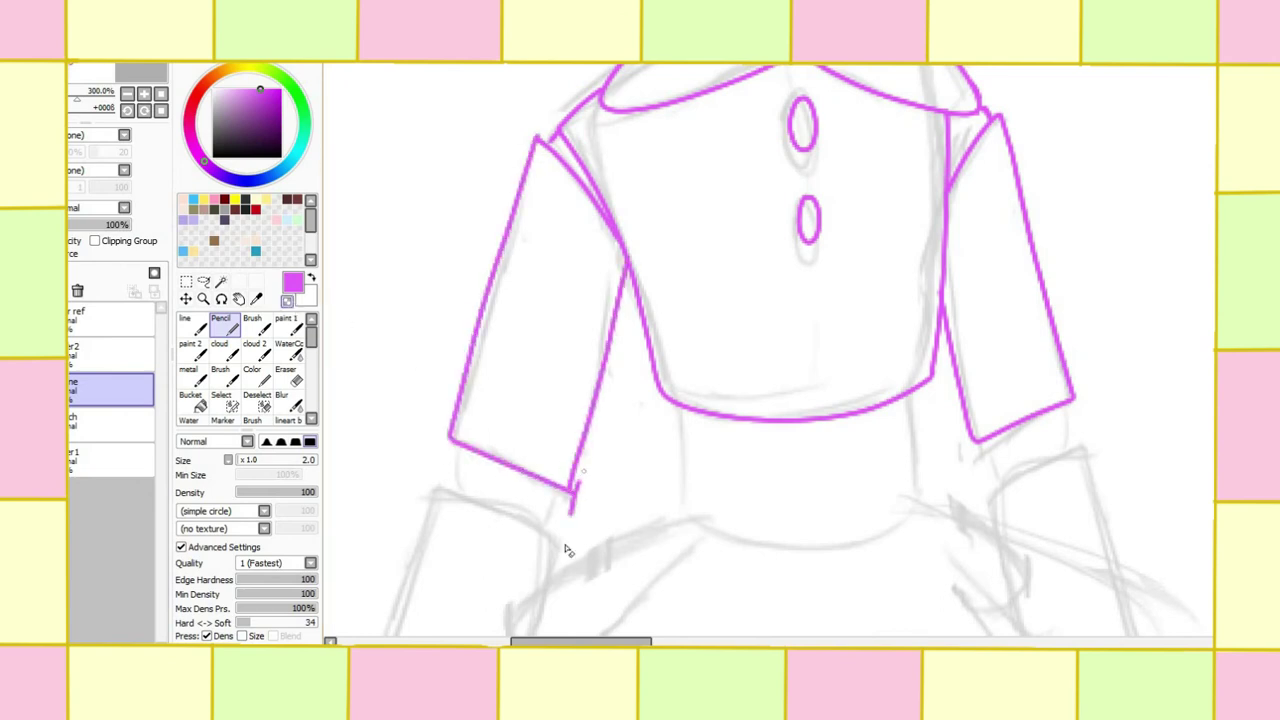
Step: Trace the rounded elbow joint and the forearm sleeve of the arm hanging clear of the skirt, redoing the first elbow curve
{"action": "scroll", "coordinate": [450, 213], "scroll_direction": "down", "scroll_amount": 5}
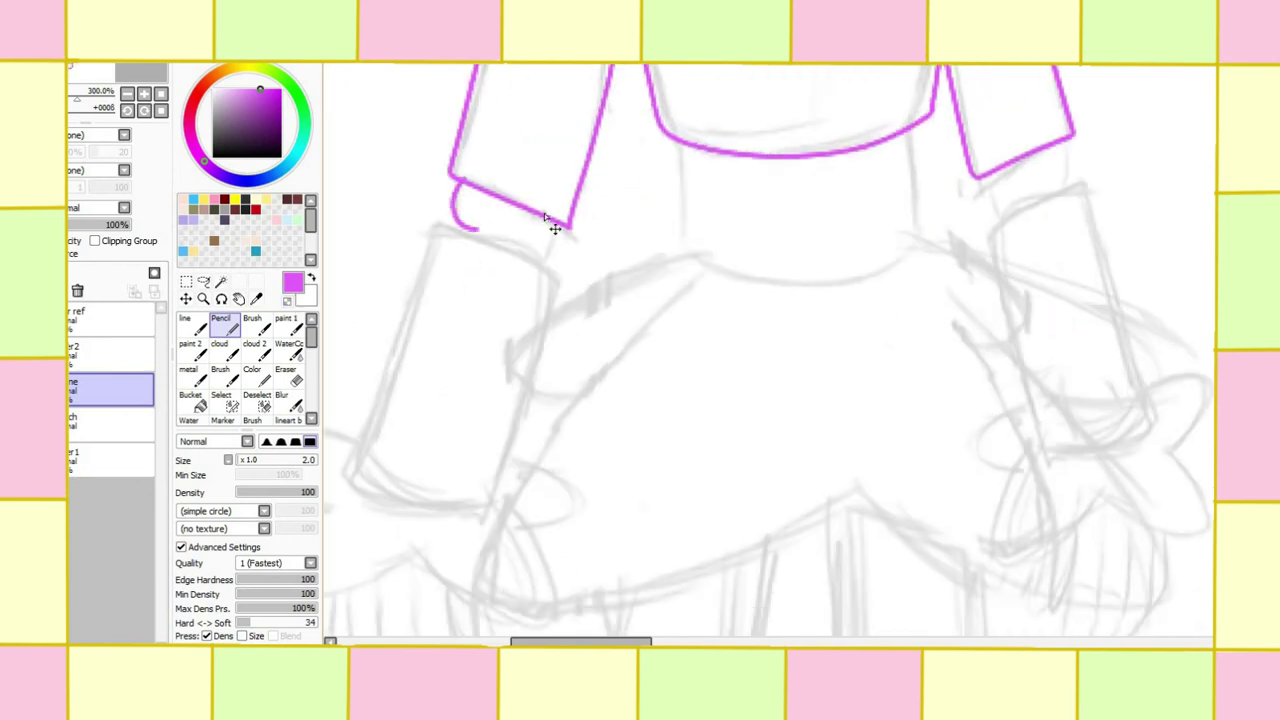
{"action": "key", "text": "ctrl+z"}
{"action": "left_click_drag", "start_coordinate": [476, 245], "coordinate": [620, 251]}
{"action": "mouse_move", "coordinate": [704, 264]}
{"action": "left_mouse_down"}
{"action": "mouse_move", "coordinate": [580, 216]}
{"action": "mouse_move", "coordinate": [491, 480]}
{"action": "mouse_move", "coordinate": [638, 510]}
{"action": "left_mouse_up"}
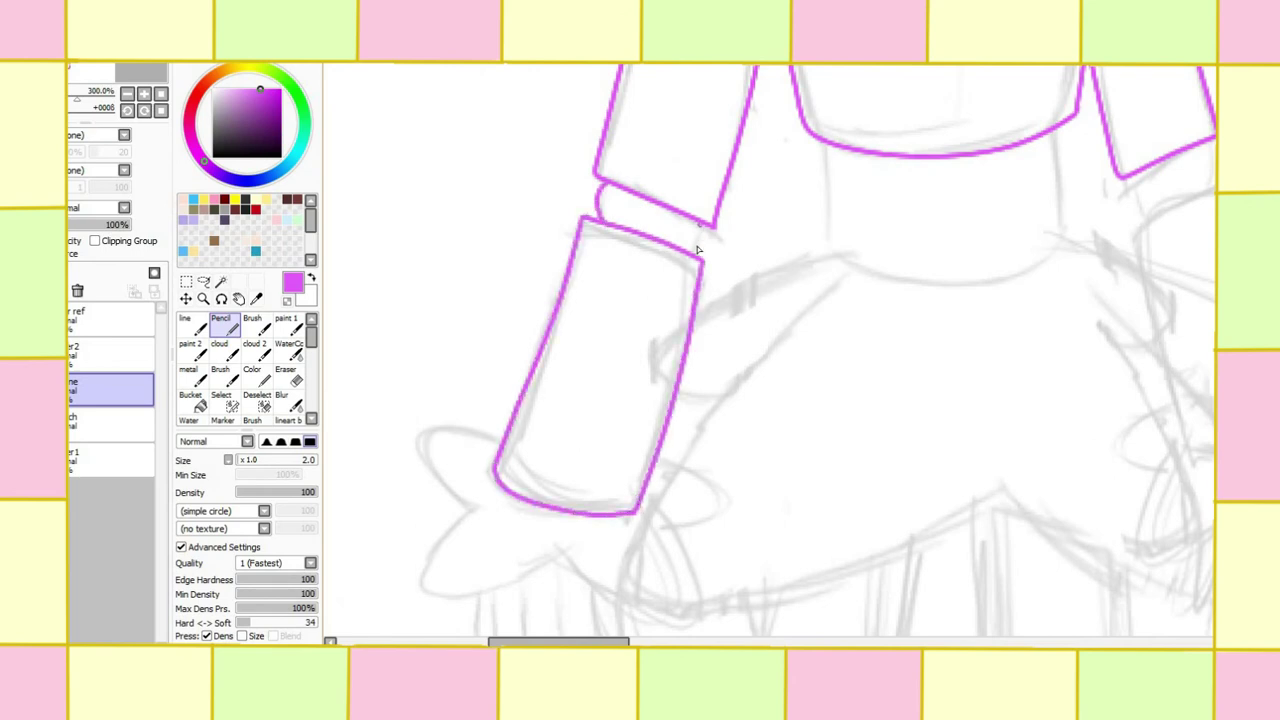
Step: Trace the petal-shaped cuff below the forearm and the hand's segmented fingers hanging from it
{"action": "scroll", "coordinate": [490, 365], "scroll_direction": "down", "scroll_amount": 3}
{"action": "mouse_move", "coordinate": [488, 364]}
{"action": "left_mouse_down"}
{"action": "mouse_move", "coordinate": [423, 452]}
{"action": "mouse_move", "coordinate": [582, 436]}
{"action": "mouse_move", "coordinate": [700, 385]}
{"action": "mouse_move", "coordinate": [664, 325]}
{"action": "left_mouse_up"}
{"action": "mouse_move", "coordinate": [420, 305]}
{"action": "left_mouse_down"}
{"action": "mouse_move", "coordinate": [486, 367]}
{"action": "mouse_move", "coordinate": [600, 523]}
{"action": "mouse_move", "coordinate": [595, 366]}
{"action": "left_mouse_up"}
{"action": "scroll", "coordinate": [815, 350], "scroll_direction": "down", "scroll_amount": 2}
{"action": "mouse_move", "coordinate": [518, 365]}
{"action": "left_mouse_down"}
{"action": "mouse_move", "coordinate": [600, 540]}
{"action": "mouse_move", "coordinate": [580, 532]}
{"action": "left_mouse_up"}
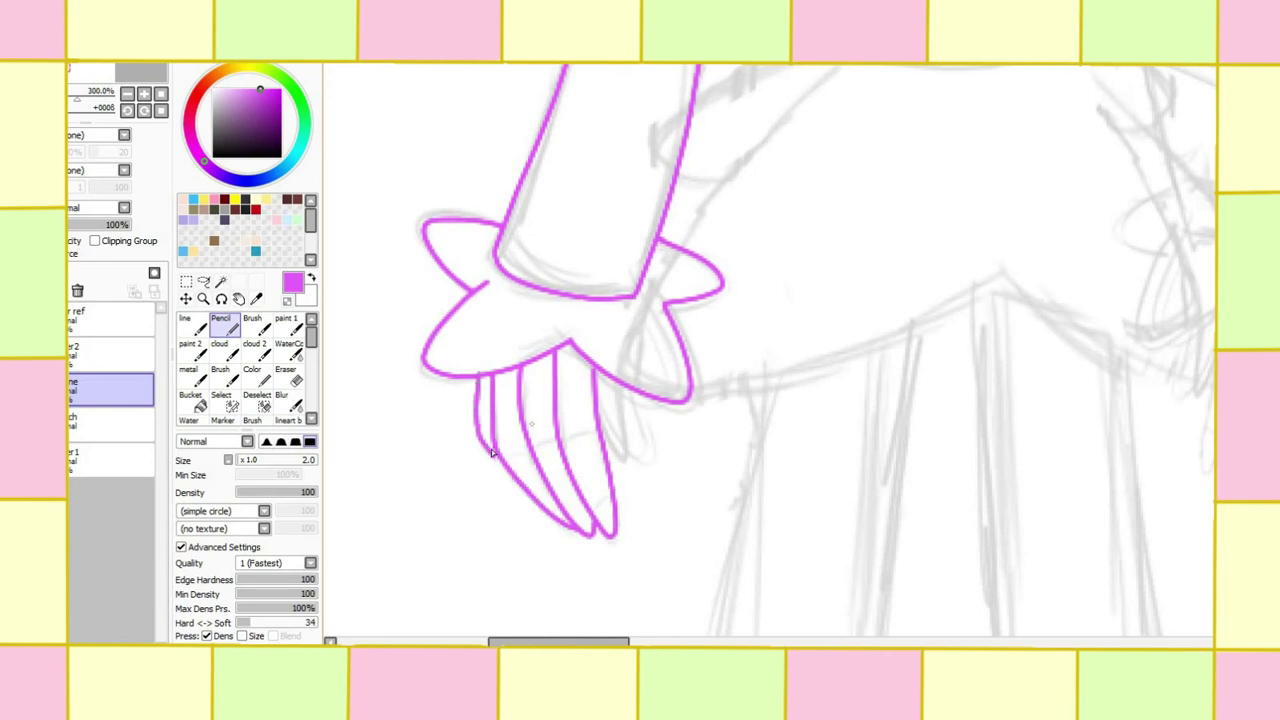
{"action": "left_click_drag", "start_coordinate": [603, 392], "coordinate": [627, 400]}
{"action": "left_click_drag", "start_coordinate": [562, 445], "coordinate": [588, 427]}
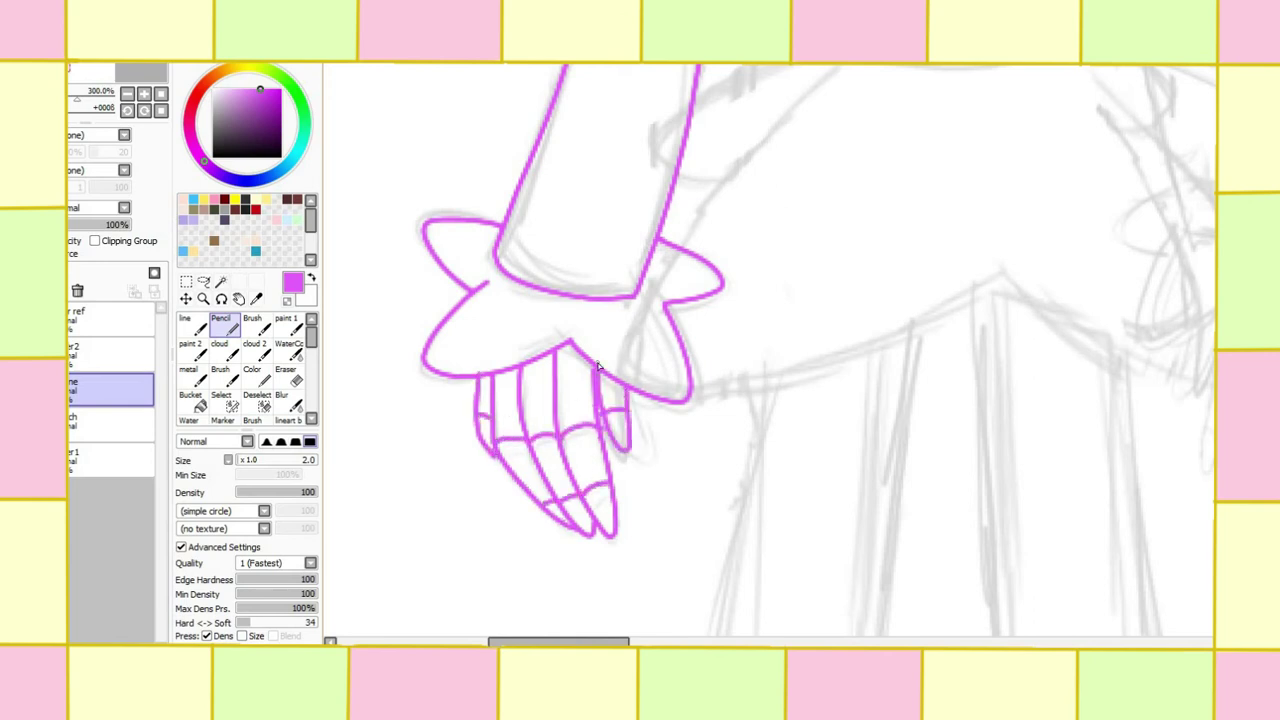
Step: Trace the waist section below the torso with two side lines and a curved lower edge
{"action": "scroll", "coordinate": [600, 367], "scroll_direction": "right", "scroll_amount": 2}
{"action": "scroll", "coordinate": [700, 252], "scroll_direction": "up", "scroll_amount": 7}
{"action": "left_click_drag", "start_coordinate": [955, 241], "coordinate": [952, 350]}
{"action": "left_click_drag", "start_coordinate": [708, 357], "coordinate": [952, 342]}
{"action": "scroll", "coordinate": [741, 177], "scroll_direction": "down", "scroll_amount": 4}
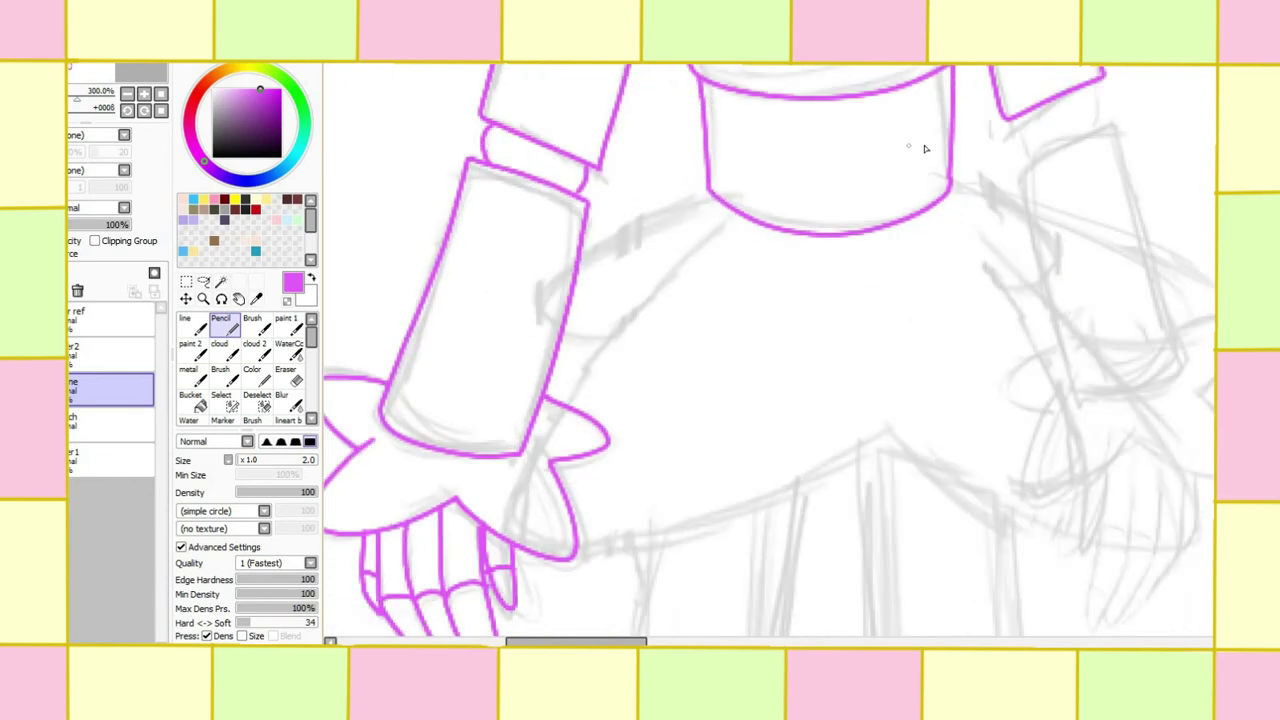
Step: Undo the first skirt stroke and trace the skirt's pointed hem and side flaps on the layer above the line layer
{"action": "left_click_drag", "start_coordinate": [708, 194], "coordinate": [558, 343]}
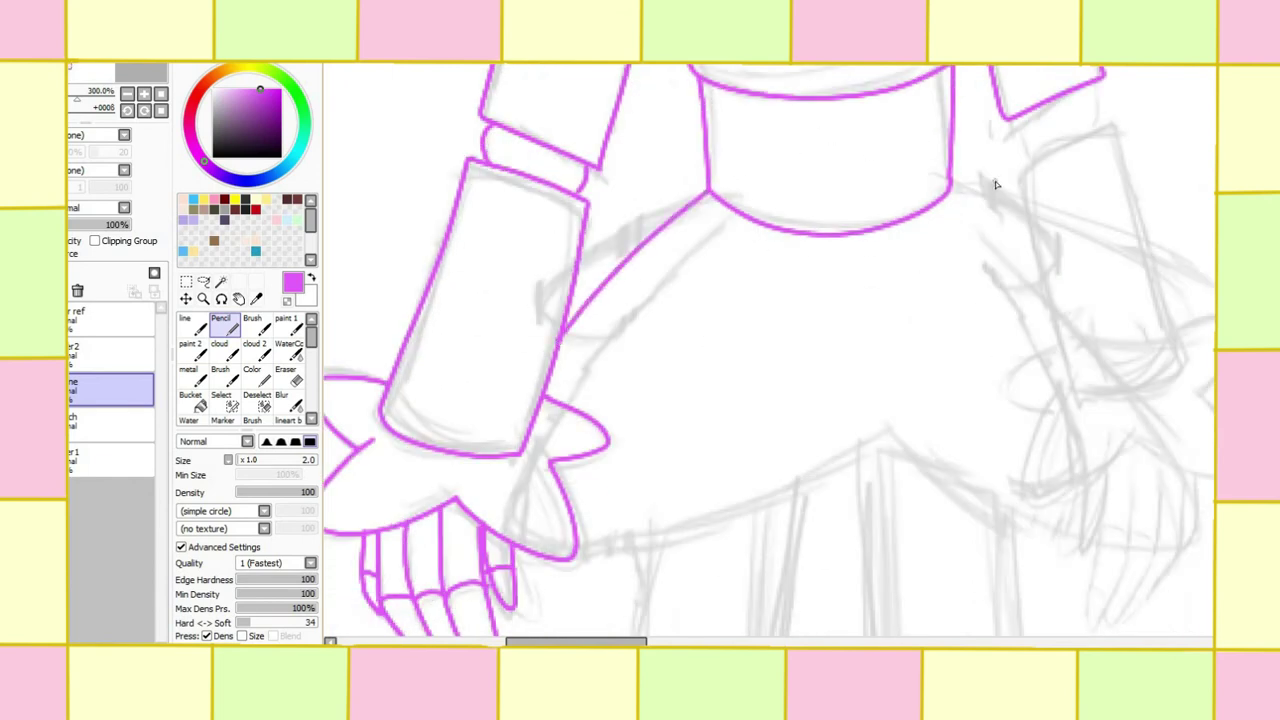
{"action": "key", "text": "ctrl+z"}
{"action": "scroll", "coordinate": [700, 240], "scroll_direction": "right", "scroll_amount": 1}
{"action": "mouse_move", "coordinate": [714, 232]}
{"action": "left_mouse_down"}
{"action": "mouse_move", "coordinate": [888, 446]}
{"action": "mouse_move", "coordinate": [1189, 563]}
{"action": "mouse_move", "coordinate": [1020, 262]}
{"action": "left_mouse_up"}
{"action": "left_click_drag", "start_coordinate": [948, 181], "coordinate": [1118, 358]}
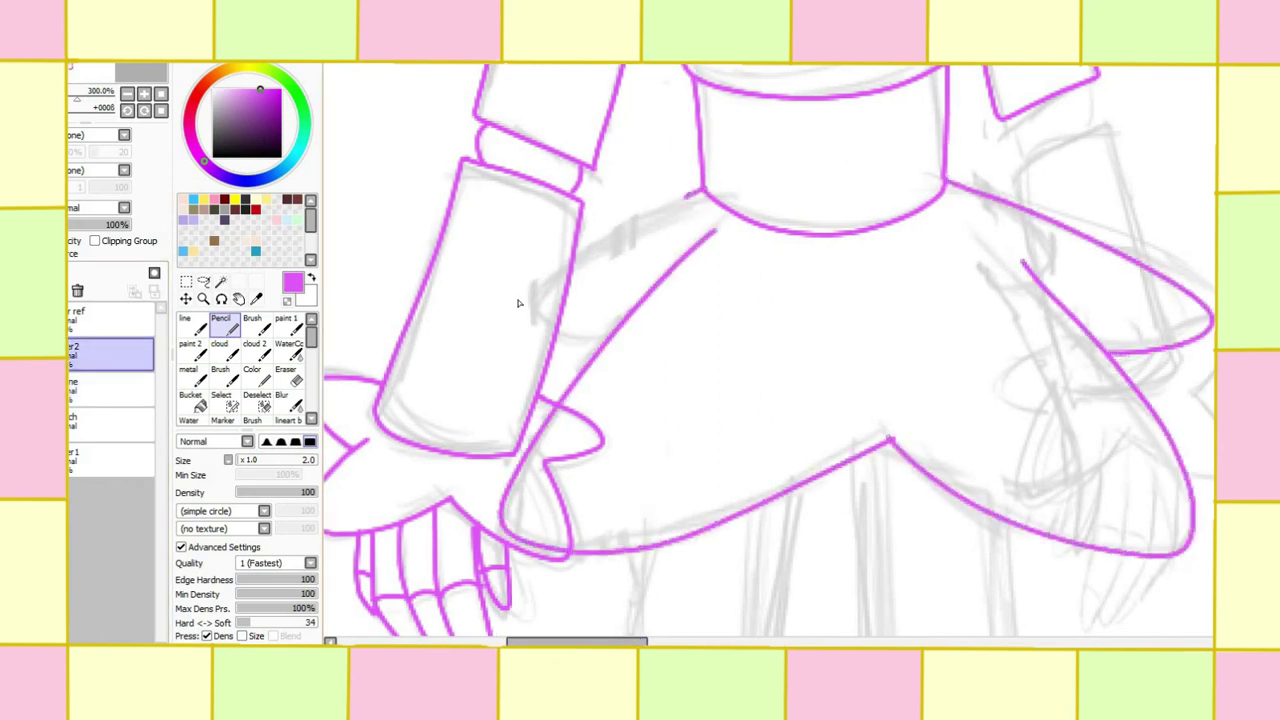
Step: Lasso the skirt line art and adjust its shape with Free Deform
{"action": "scroll", "coordinate": [518, 303], "scroll_direction": "down", "scroll_amount": 1}
{"action": "left_click", "coordinate": [203, 281]}
{"action": "left_click_drag", "start_coordinate": [765, 236], "coordinate": [745, 242]}
{"action": "key", "text": "ctrl+t"}
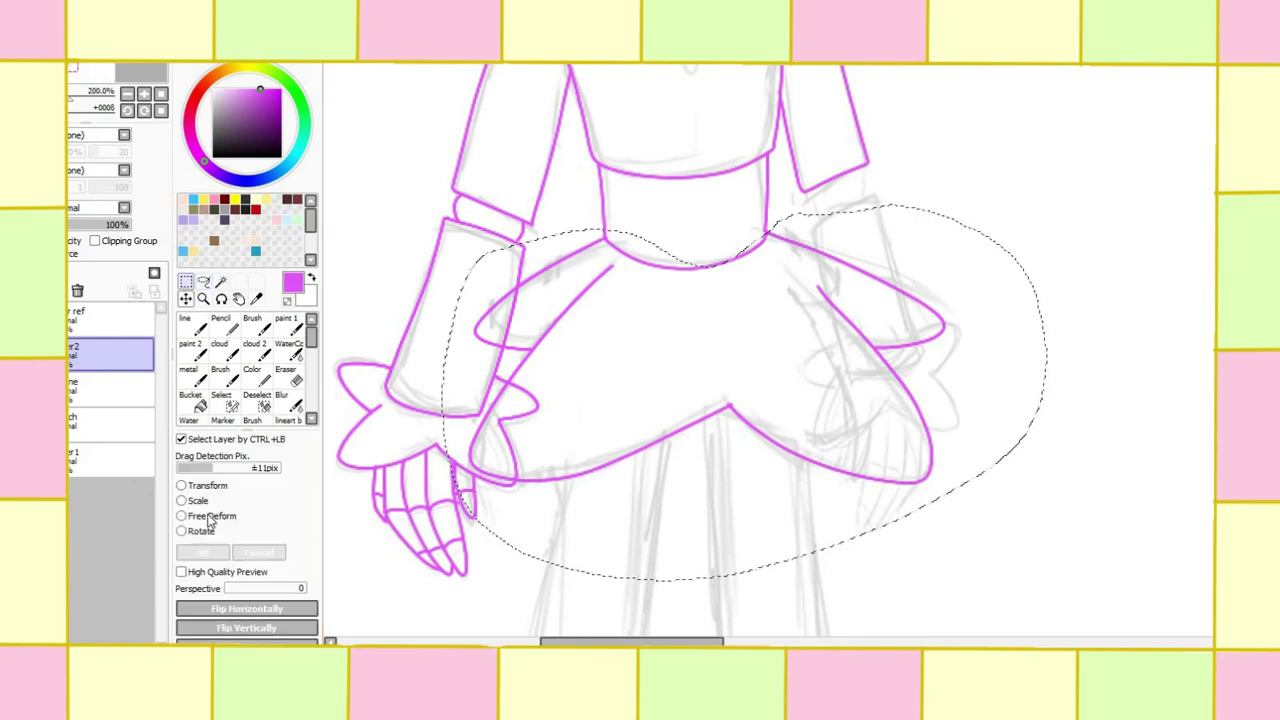
{"action": "left_click", "coordinate": [210, 518]}
{"action": "left_click_drag", "start_coordinate": [948, 490], "coordinate": [960, 504]}
{"action": "left_click", "coordinate": [206, 555]}
Step: Erase the skirt lines that overlap the front forearm, cuff and hand
{"action": "scroll", "coordinate": [390, 430], "scroll_direction": "up", "scroll_amount": 1}
{"action": "key", "text": "e"}
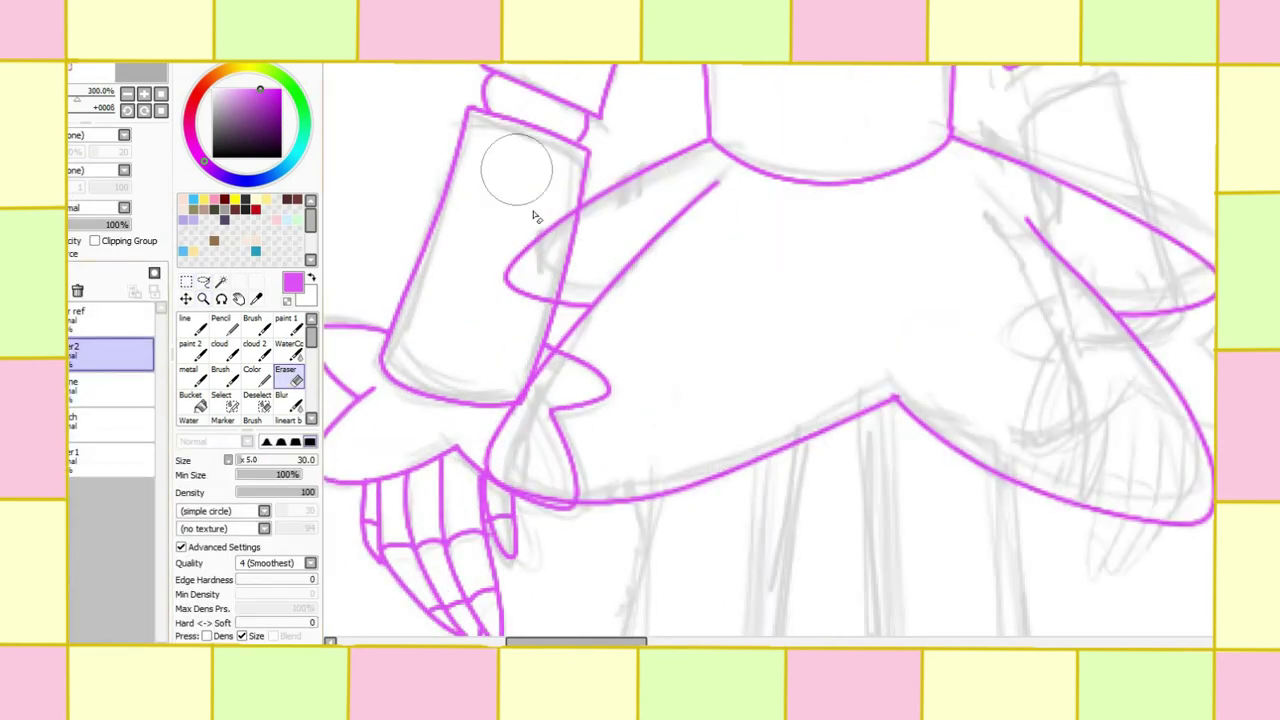
{"action": "mouse_move", "coordinate": [535, 217]}
{"action": "left_mouse_down"}
{"action": "mouse_move", "coordinate": [491, 363]}
{"action": "mouse_move", "coordinate": [542, 302]}
{"action": "mouse_move", "coordinate": [528, 471]}
{"action": "left_mouse_up"}
Step: Trace the other forearm down to the skirt flap with the Pencil, replacing the first attempt with a higher sleeve end
{"action": "left_click", "coordinate": [222, 320]}
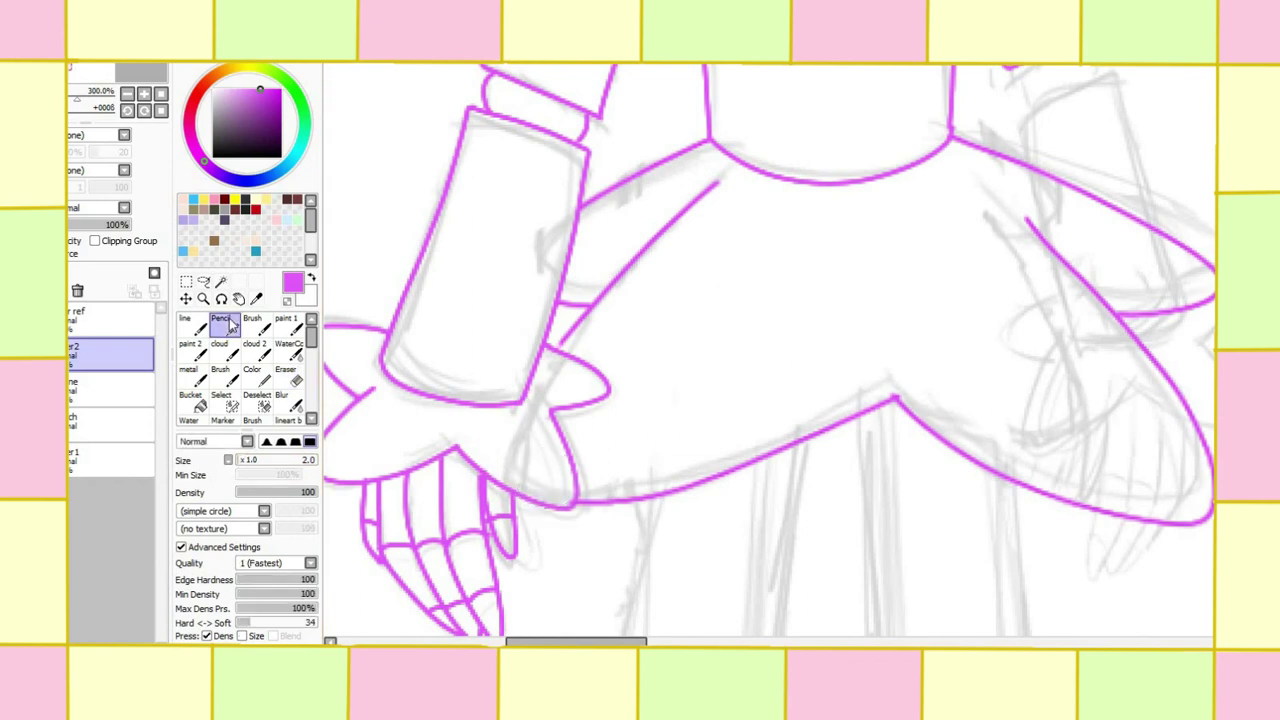
{"action": "left_click_drag", "start_coordinate": [568, 342], "coordinate": [200, 345]}
{"action": "left_click_drag", "start_coordinate": [1140, 280], "coordinate": [673, 327]}
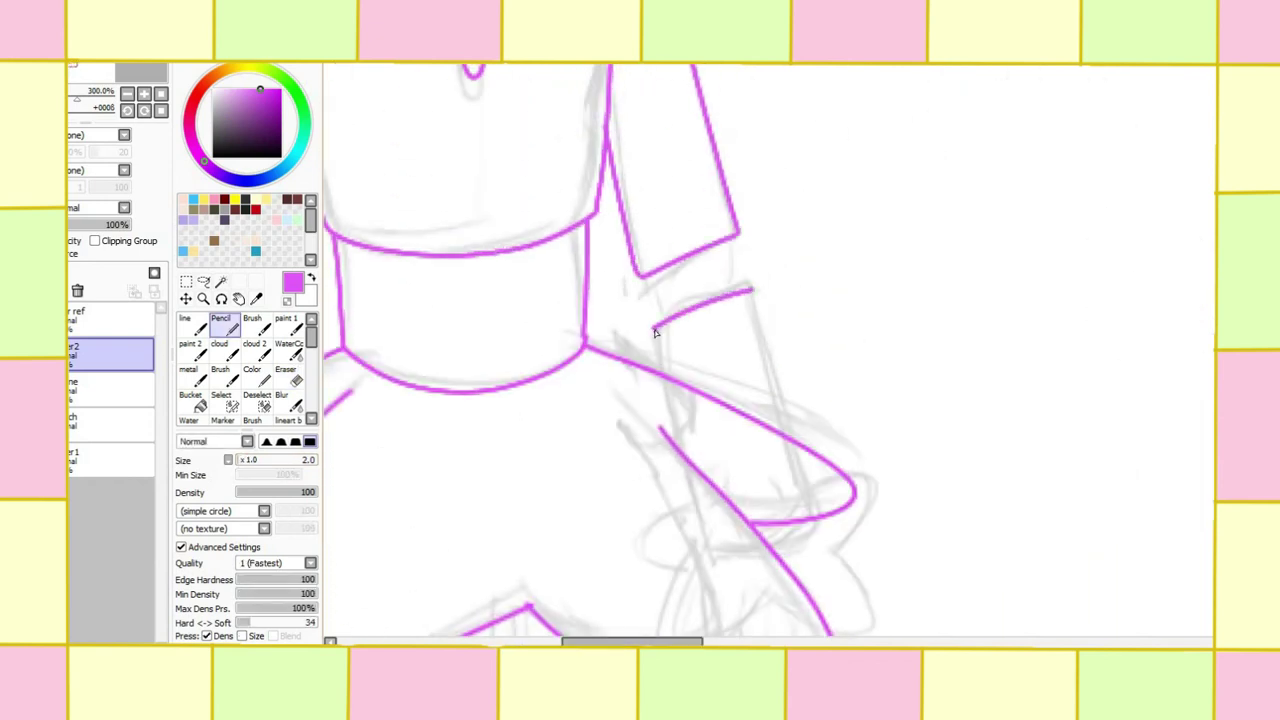
{"action": "left_click_drag", "start_coordinate": [754, 292], "coordinate": [784, 434]}
{"action": "left_click", "coordinate": [114, 392]}
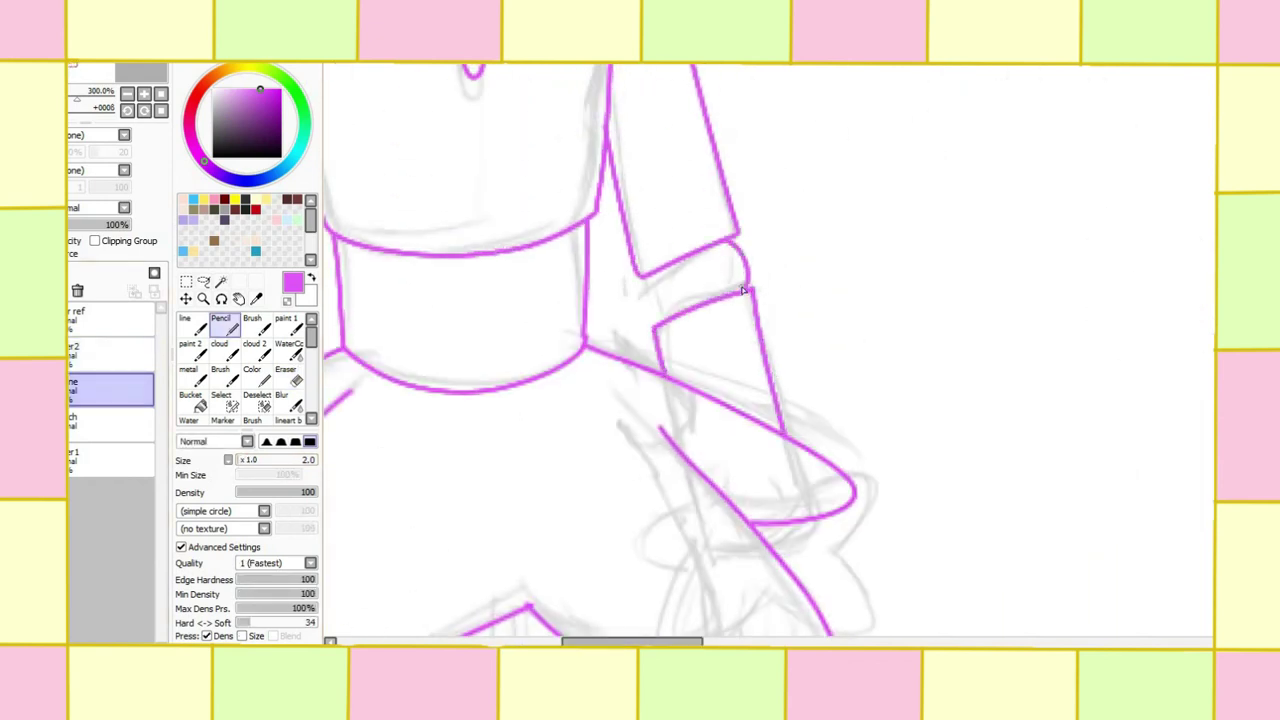
{"action": "key", "text": "ctrl+z"}
{"action": "key", "text": "ctrl+z"}
{"action": "left_click_drag", "start_coordinate": [745, 268], "coordinate": [792, 440]}
{"action": "mouse_move", "coordinate": [745, 268]}
{"action": "left_mouse_down"}
{"action": "mouse_move", "coordinate": [651, 300]}
{"action": "mouse_move", "coordinate": [665, 375]}
{"action": "left_mouse_up"}
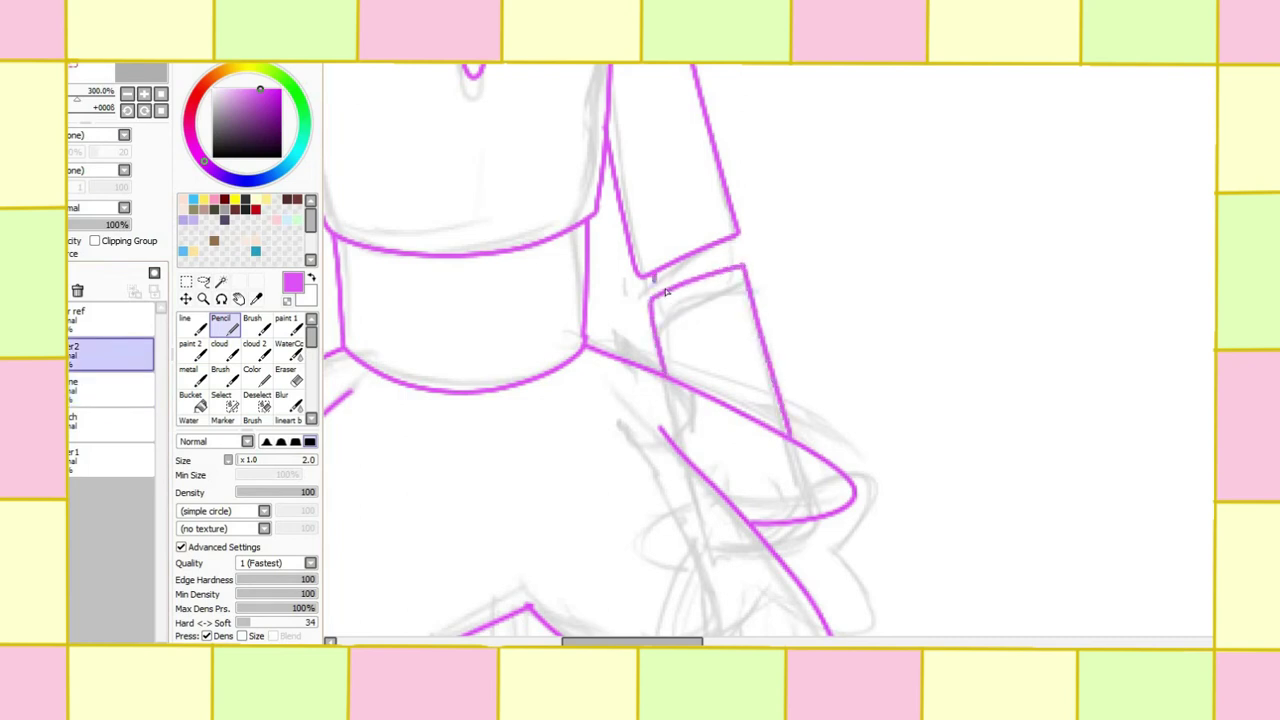
Step: Trace the visible cuff points sticking out behind the skirt on the partly hidden arm, redoing the first outline
{"action": "scroll", "coordinate": [815, 322], "scroll_direction": "down", "scroll_amount": 3}
{"action": "left_click_drag", "start_coordinate": [852, 282], "coordinate": [849, 393]}
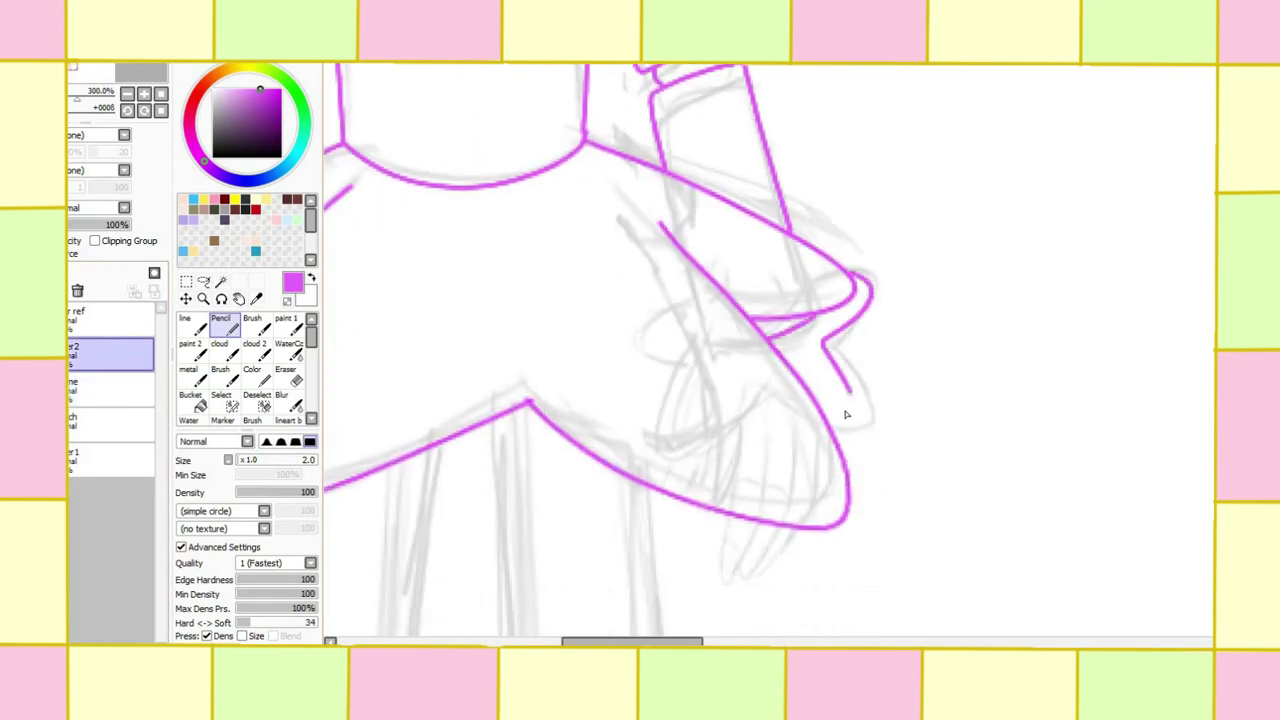
{"action": "key", "text": "ctrl+z"}
{"action": "left_click", "coordinate": [897, 301], "text": "ctrl"}
{"action": "mouse_move", "coordinate": [840, 452]}
{"action": "left_mouse_down"}
{"action": "mouse_move", "coordinate": [806, 362]}
{"action": "mouse_move", "coordinate": [843, 318]}
{"action": "left_mouse_up"}
Step: Trace the partly hidden hand's segmented fingertips below the skirt hem
{"action": "scroll", "coordinate": [843, 318], "scroll_direction": "down", "scroll_amount": 2}
{"action": "left_click_drag", "start_coordinate": [735, 490], "coordinate": [668, 558]}
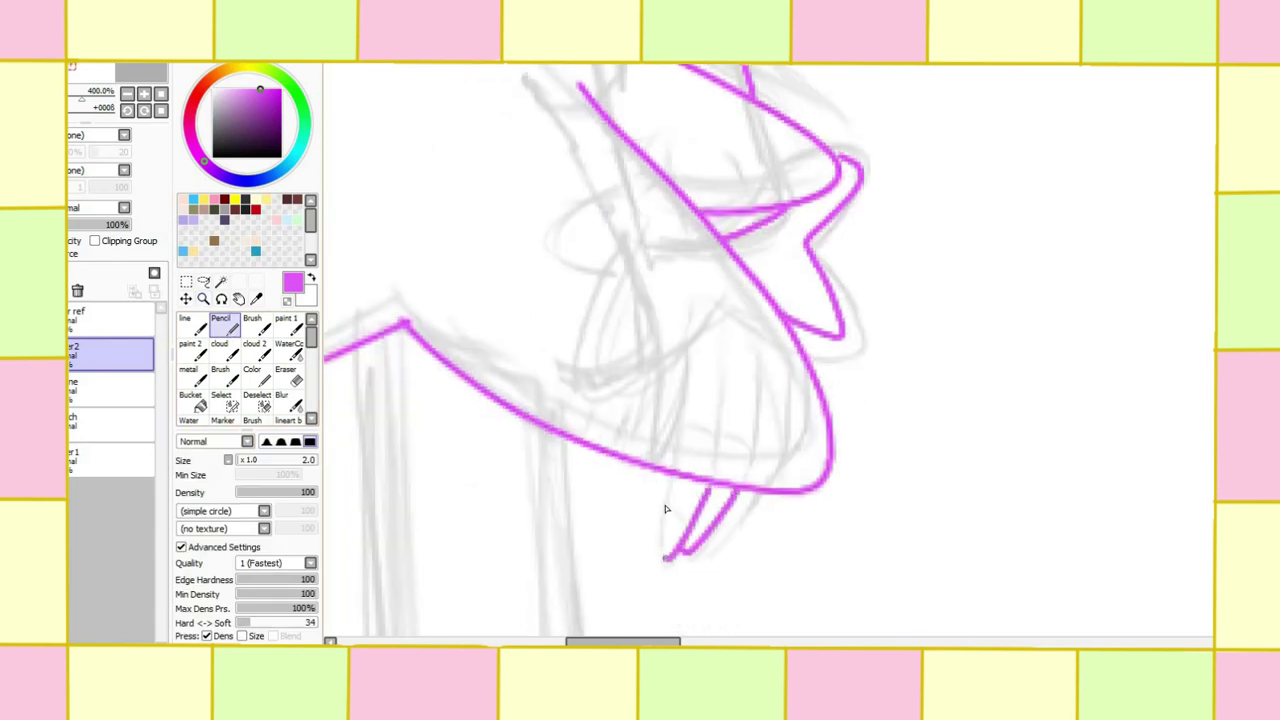
{"action": "left_click_drag", "start_coordinate": [741, 513], "coordinate": [1205, 475]}
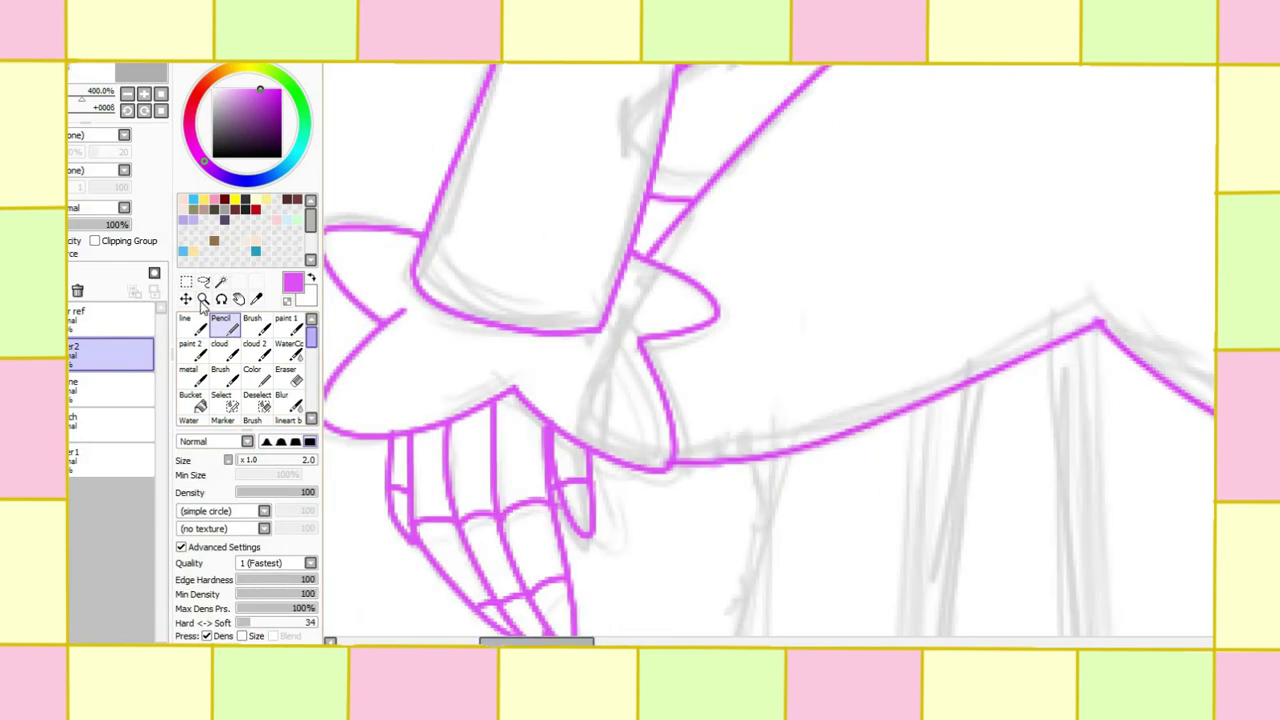
Step: On the line layer, trace the first leg's two long side lines down from the skirt hem with the Pencil
{"action": "left_click", "coordinate": [445, 265], "text": "ctrl+alt"}
{"action": "left_click", "coordinate": [445, 265], "text": "ctrl+alt"}
{"action": "scroll", "coordinate": [640, 350], "scroll_direction": "down", "scroll_amount": 3}
{"action": "left_click", "coordinate": [228, 331]}
{"action": "scroll", "coordinate": [640, 350], "scroll_direction": "down", "scroll_amount": 1}
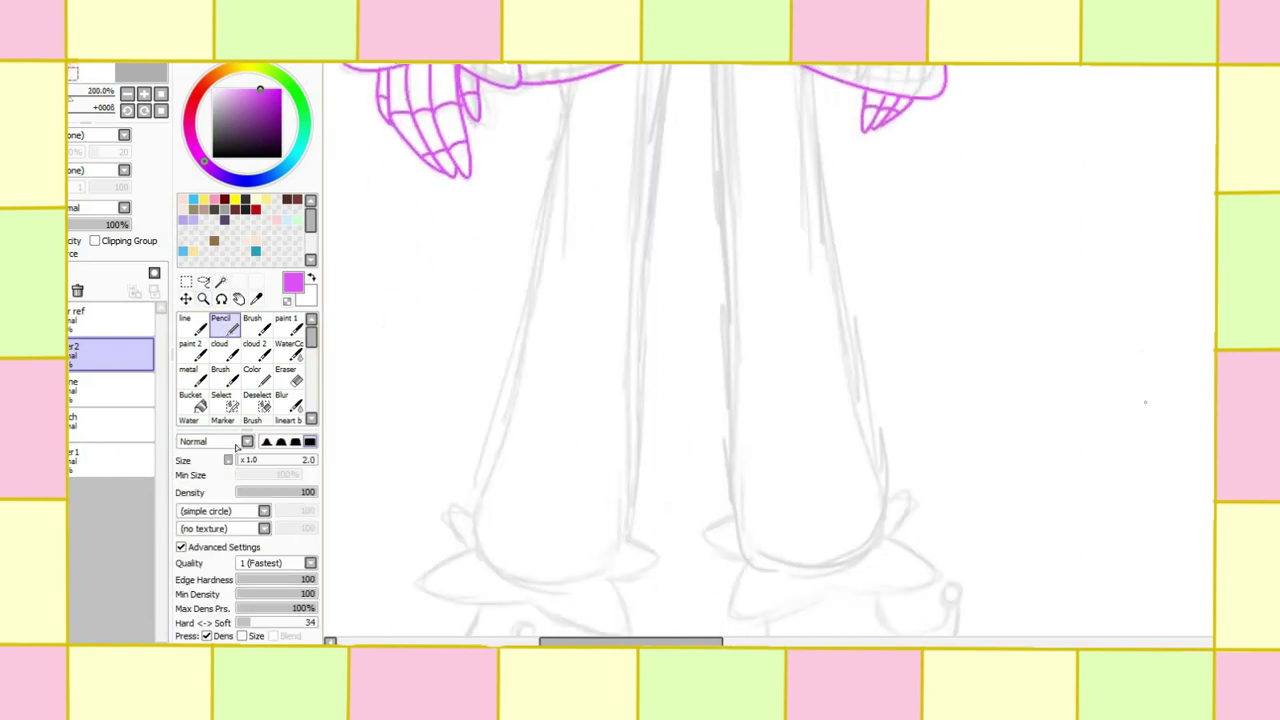
{"action": "left_click", "coordinate": [110, 390]}
{"action": "mouse_move", "coordinate": [566, 86]}
{"action": "left_mouse_down"}
{"action": "mouse_move", "coordinate": [622, 572]}
{"action": "mouse_move", "coordinate": [665, 130]}
{"action": "left_mouse_up"}
{"action": "scroll", "coordinate": [640, 350], "scroll_direction": "up", "scroll_amount": 2}
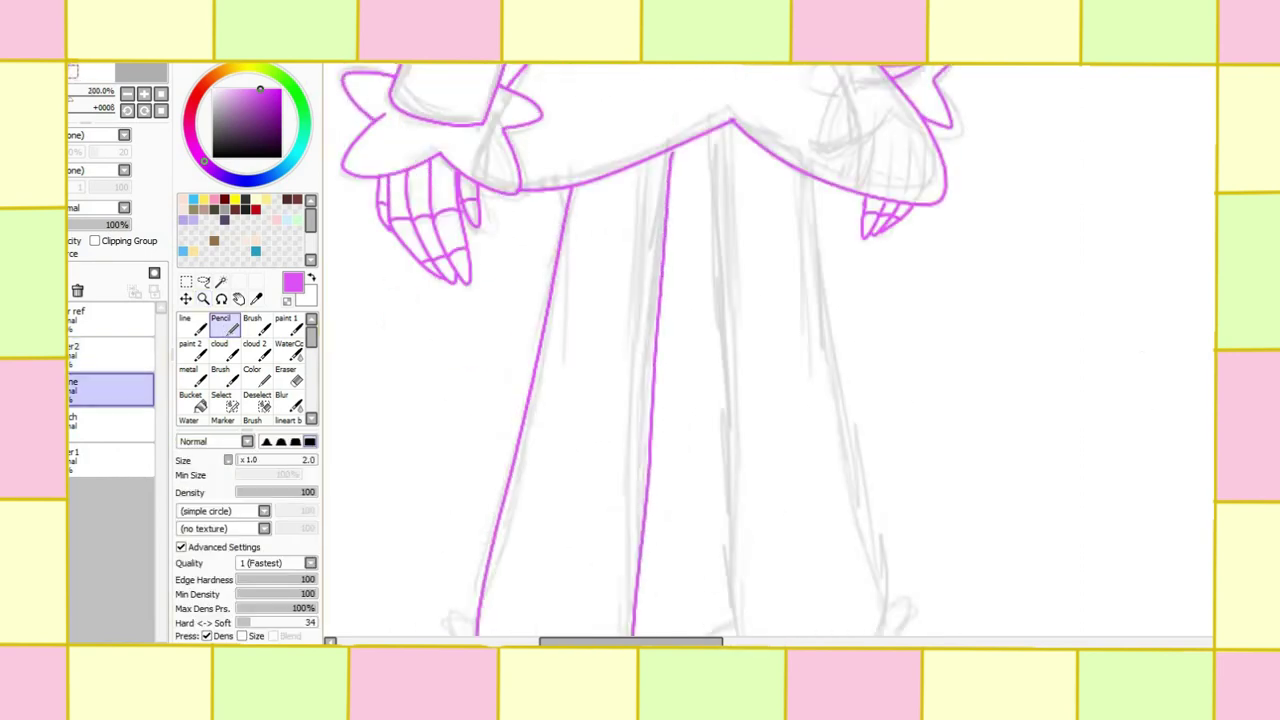
Step: Trace the first leg's rounded end, its pointed ankle ruffle and the front-facing shoe with a round ornament
{"action": "scroll", "coordinate": [640, 350], "scroll_direction": "down", "scroll_amount": 4}
{"action": "left_click_drag", "start_coordinate": [478, 362], "coordinate": [475, 412]}
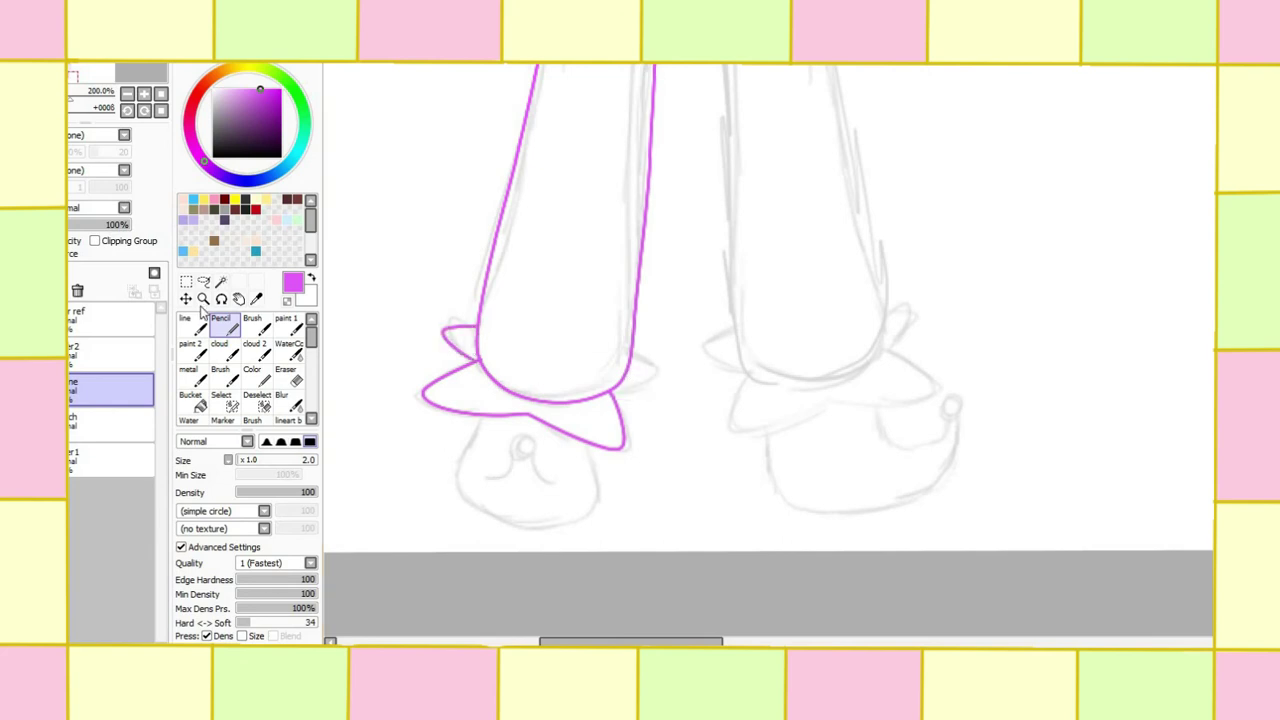
{"action": "left_click", "coordinate": [430, 405], "text": "ctrl"}
{"action": "left_click_drag", "start_coordinate": [709, 376], "coordinate": [756, 342]}
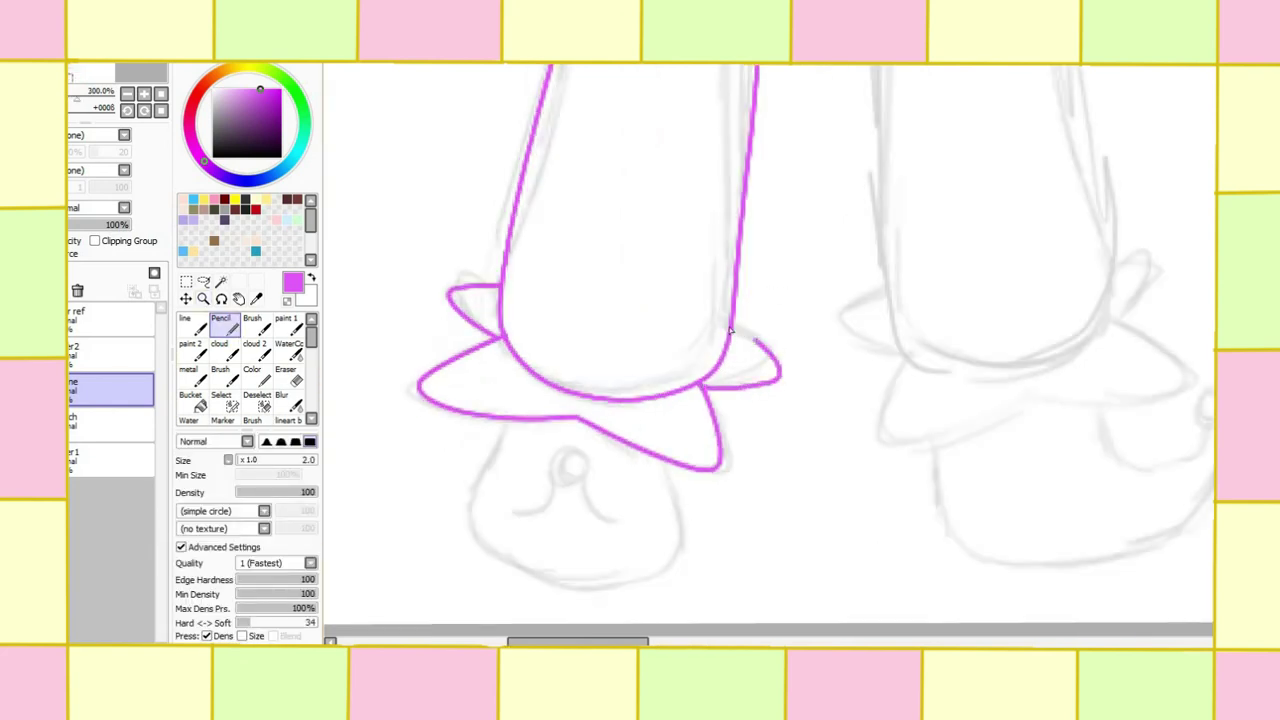
{"action": "scroll", "coordinate": [467, 530], "scroll_direction": "down", "scroll_amount": 2}
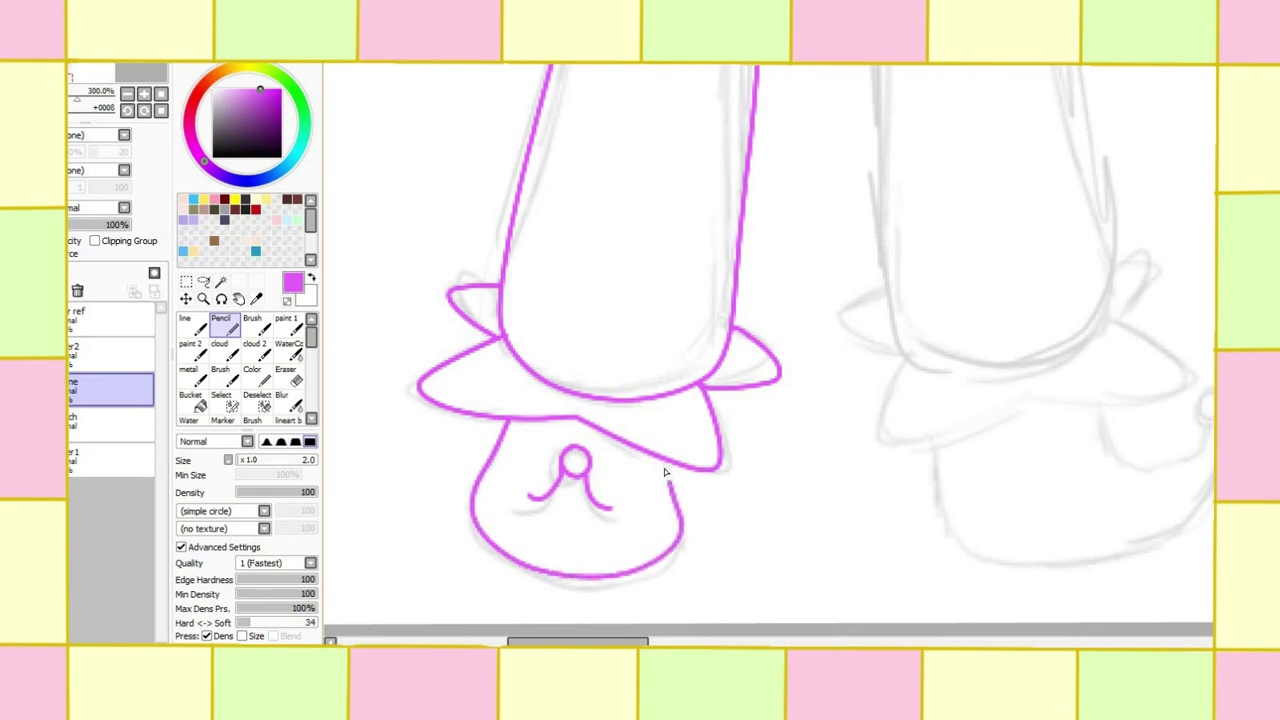
Step: Trace the second leg's side lines and rounded lower end, redoing the first stroke
{"action": "scroll", "coordinate": [614, 110], "scroll_direction": "up", "scroll_amount": 2}
{"action": "mouse_move", "coordinate": [614, 110]}
{"action": "left_mouse_down"}
{"action": "mouse_move", "coordinate": [619, 555]}
{"action": "mouse_move", "coordinate": [771, 570]}
{"action": "mouse_move", "coordinate": [713, 128]}
{"action": "left_mouse_up"}
{"action": "key", "text": "ctrl+z"}
{"action": "mouse_move", "coordinate": [611, 75]}
{"action": "left_mouse_down"}
{"action": "mouse_move", "coordinate": [635, 596]}
{"action": "mouse_move", "coordinate": [779, 562]}
{"action": "mouse_move", "coordinate": [692, 115]}
{"action": "left_mouse_up"}
{"action": "scroll", "coordinate": [756, 411], "scroll_direction": "down", "scroll_amount": 3}
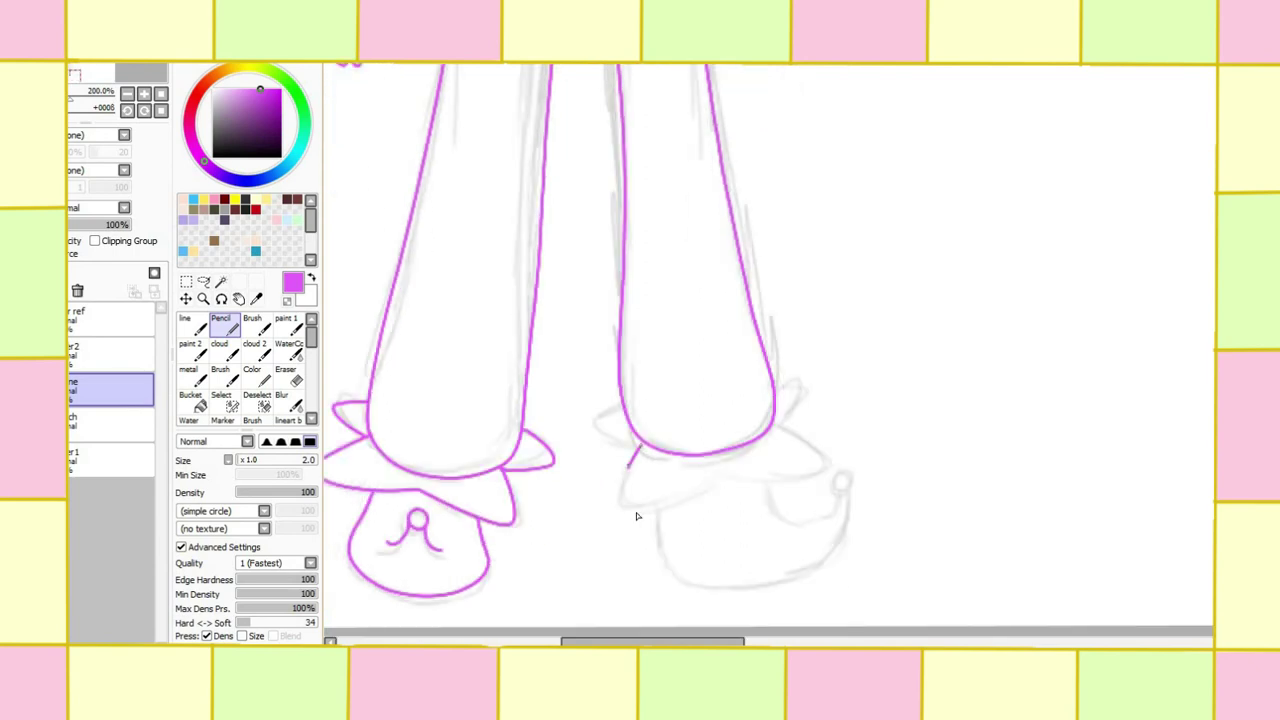
Step: Trace the second leg's pointed ankle ruffle and try the curved outline of the shoe beneath it
{"action": "left_click_drag", "start_coordinate": [637, 516], "coordinate": [775, 485]}
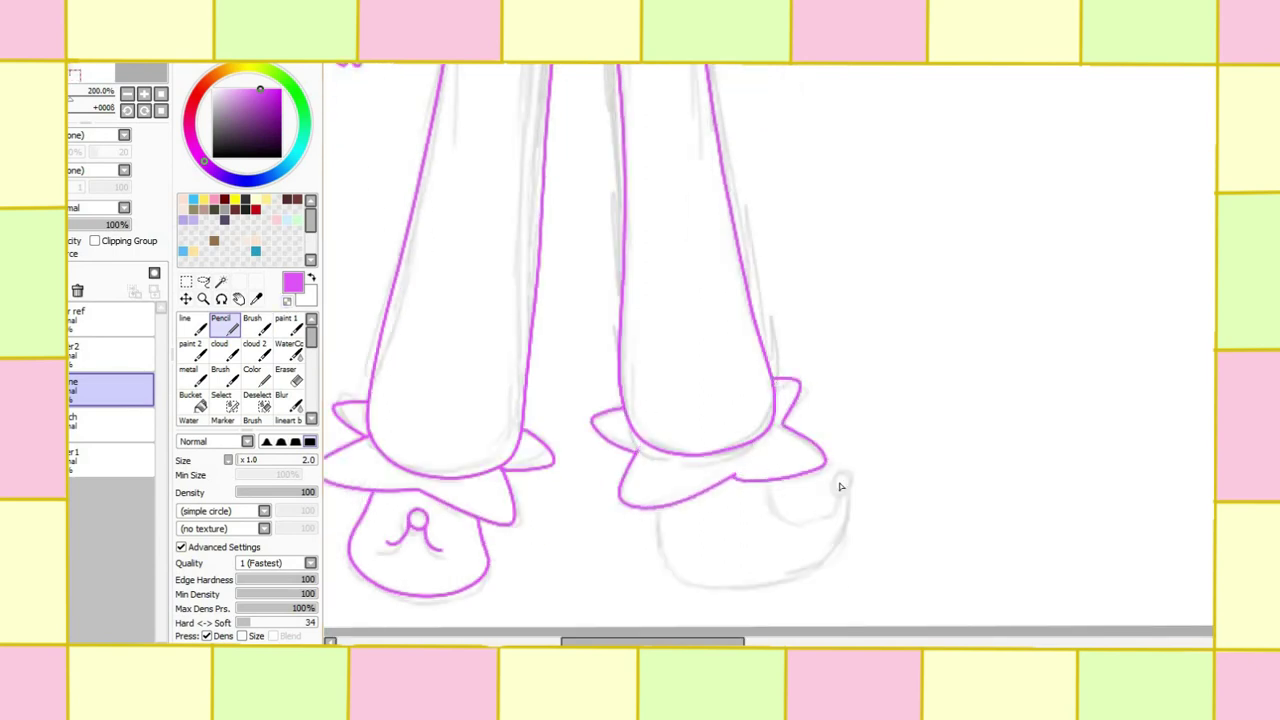
{"action": "key", "text": "ctrl+z"}
{"action": "mouse_move", "coordinate": [759, 595]}
{"action": "left_mouse_down"}
{"action": "mouse_move", "coordinate": [843, 547]}
{"action": "mouse_move", "coordinate": [845, 490]}
{"action": "left_mouse_up"}
{"action": "key", "text": "ctrl+z"}
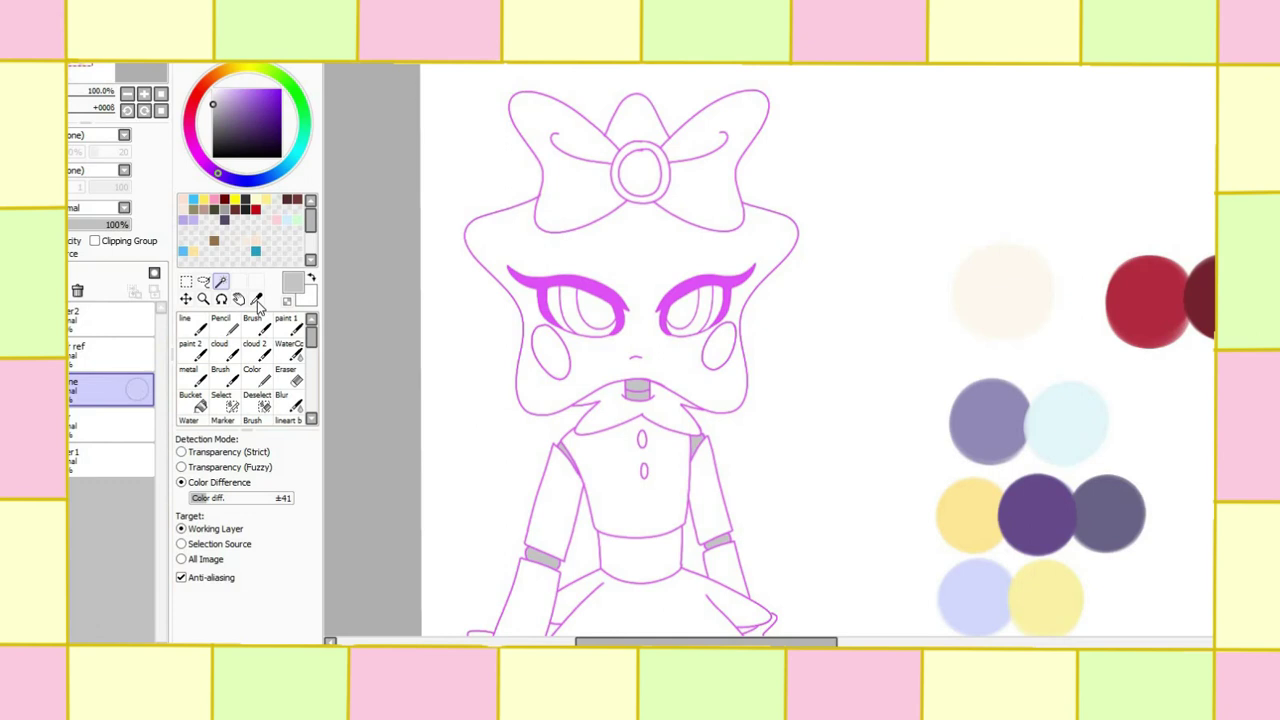
Step: Sample the cream palette swatch and select the star head's face and top point with the Magic Wand on the line layer
{"action": "left_click", "coordinate": [223, 302]}
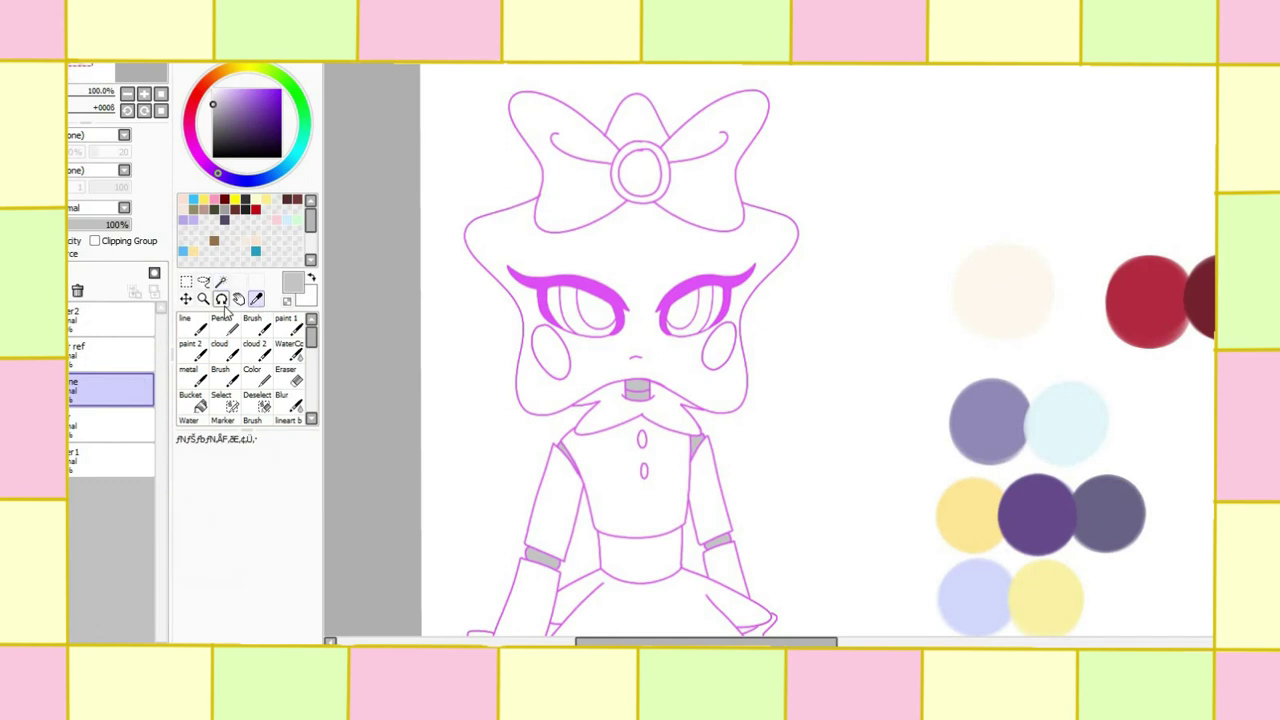
{"action": "left_click", "coordinate": [1025, 302]}
{"action": "left_click", "coordinate": [221, 282]}
{"action": "left_click", "coordinate": [706, 229]}
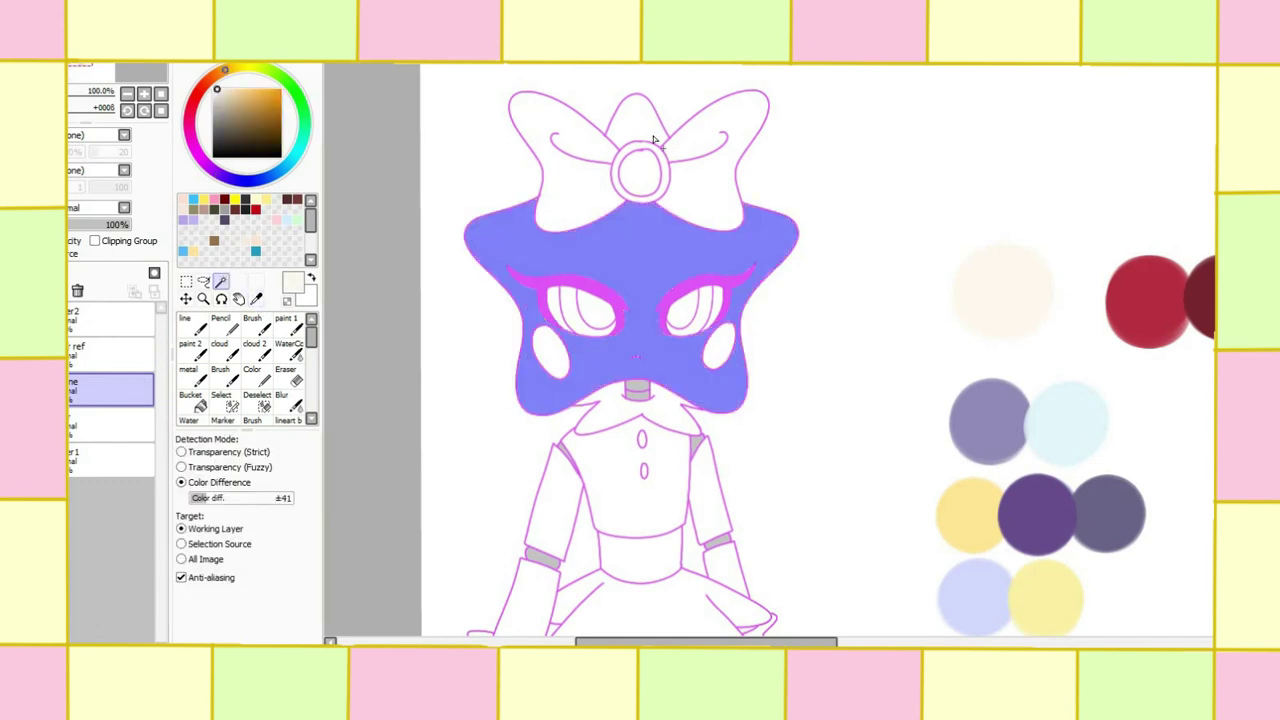
{"action": "left_click", "coordinate": [656, 139]}
{"action": "scroll", "coordinate": [535, 443], "scroll_direction": "down", "scroll_amount": 5}
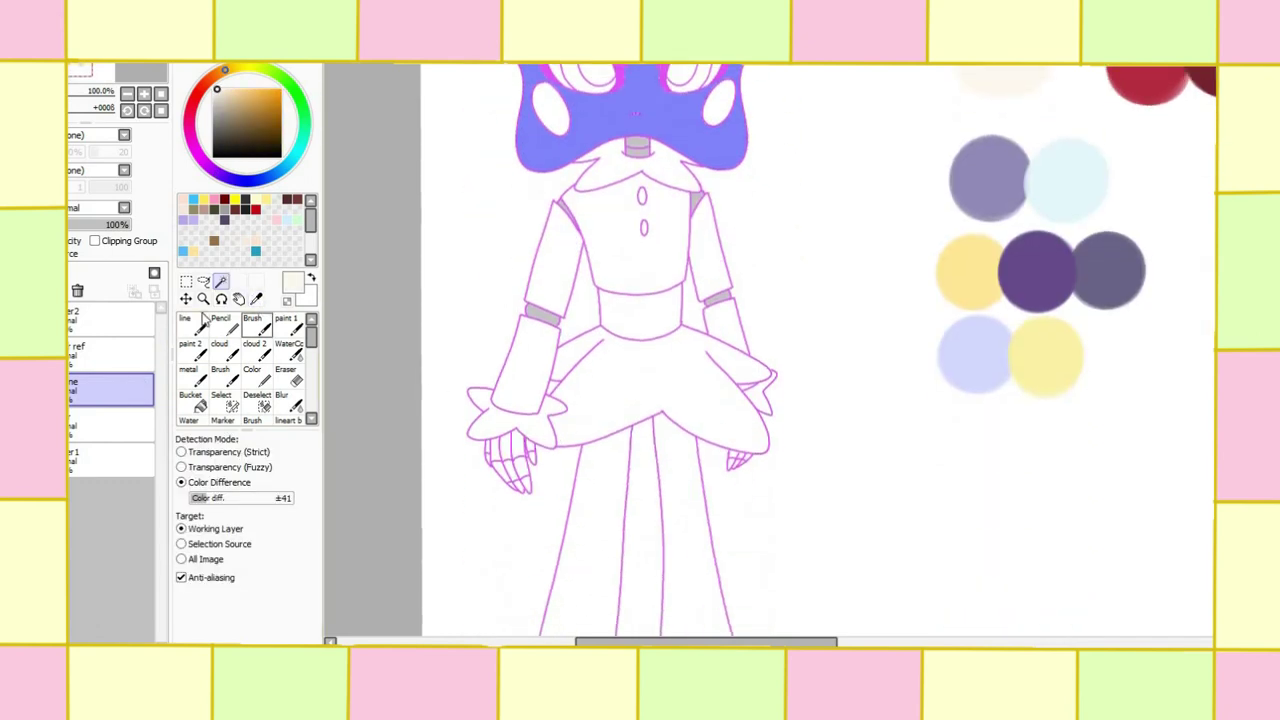
Step: Add every finger and palm segment of both hands to the existing head selection
{"action": "key", "text": "ctrl+d"}
{"action": "left_click", "coordinate": [203, 299]}
{"action": "left_click", "coordinate": [523, 491]}
{"action": "left_click", "coordinate": [520, 460]}
{"action": "left_click", "coordinate": [221, 282]}
{"action": "left_click", "coordinate": [505, 395]}
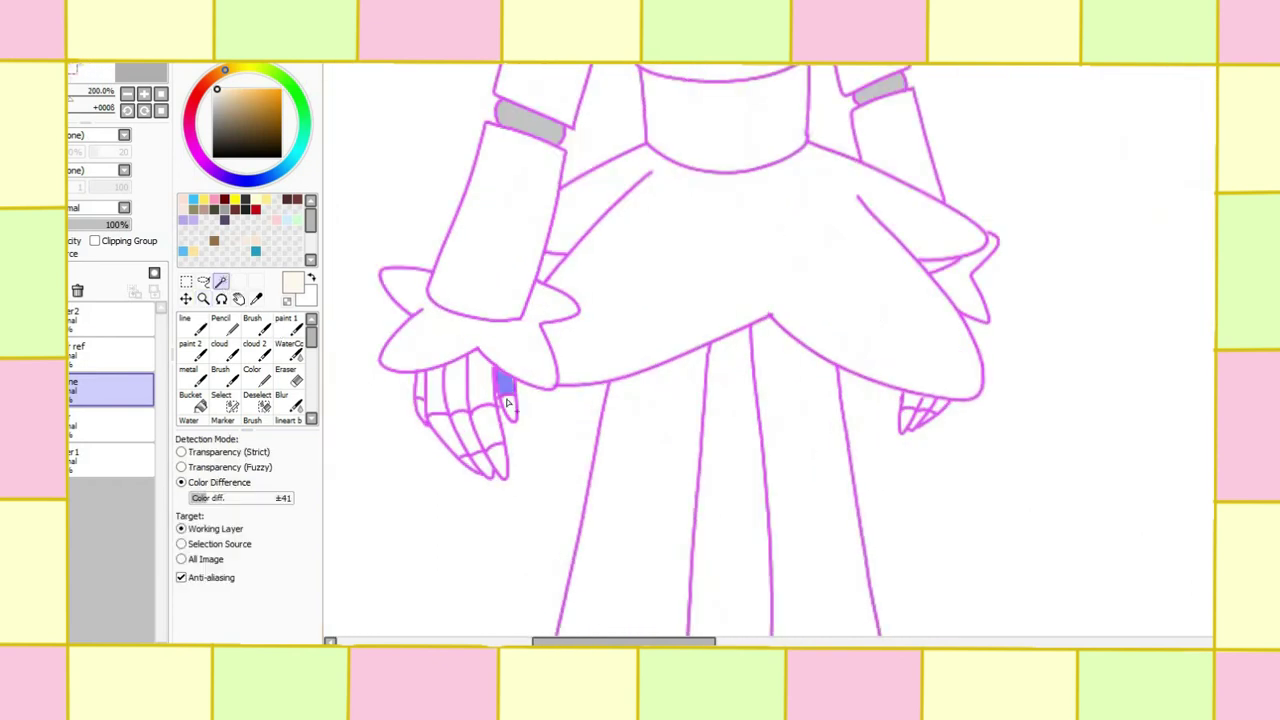
{"action": "left_click", "coordinate": [509, 408]}
{"action": "left_click", "coordinate": [478, 380]}
{"action": "left_click", "coordinate": [489, 428]}
{"action": "left_click", "coordinate": [466, 434]}
{"action": "left_click", "coordinate": [445, 385]}
{"action": "left_click", "coordinate": [448, 433]}
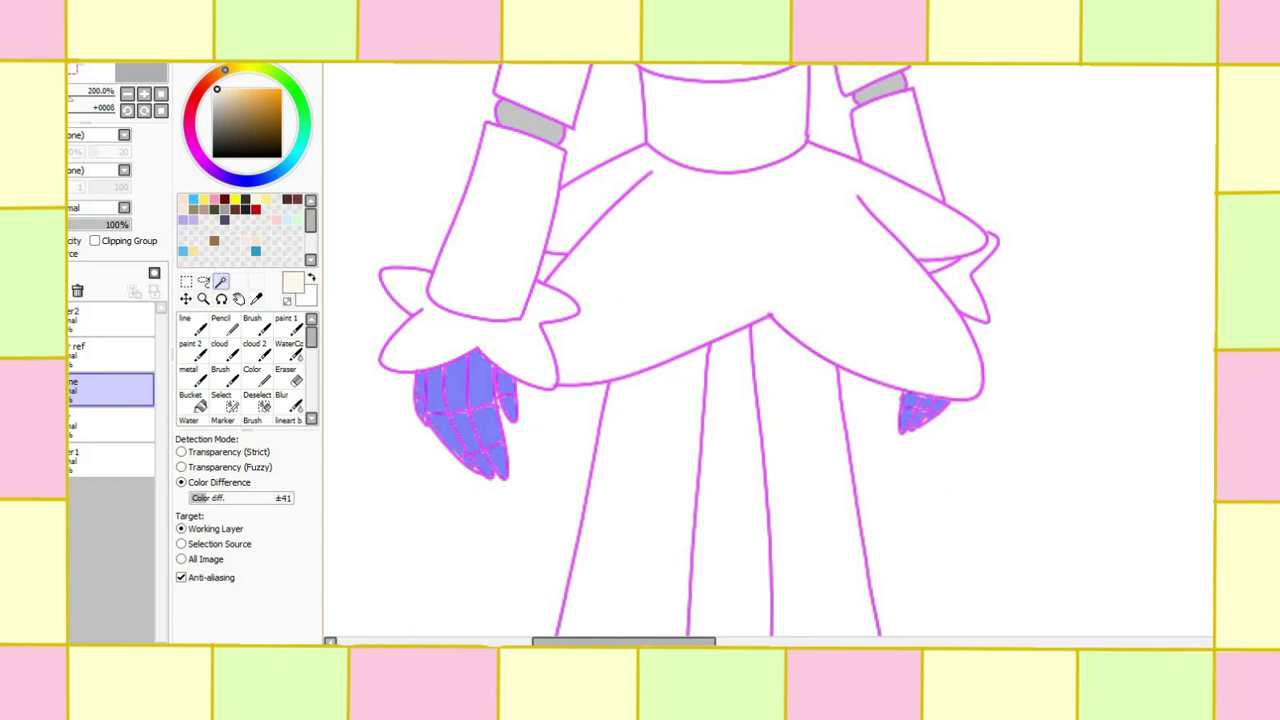
{"action": "left_click", "coordinate": [240, 86]}
{"action": "left_click", "coordinate": [233, 401]}
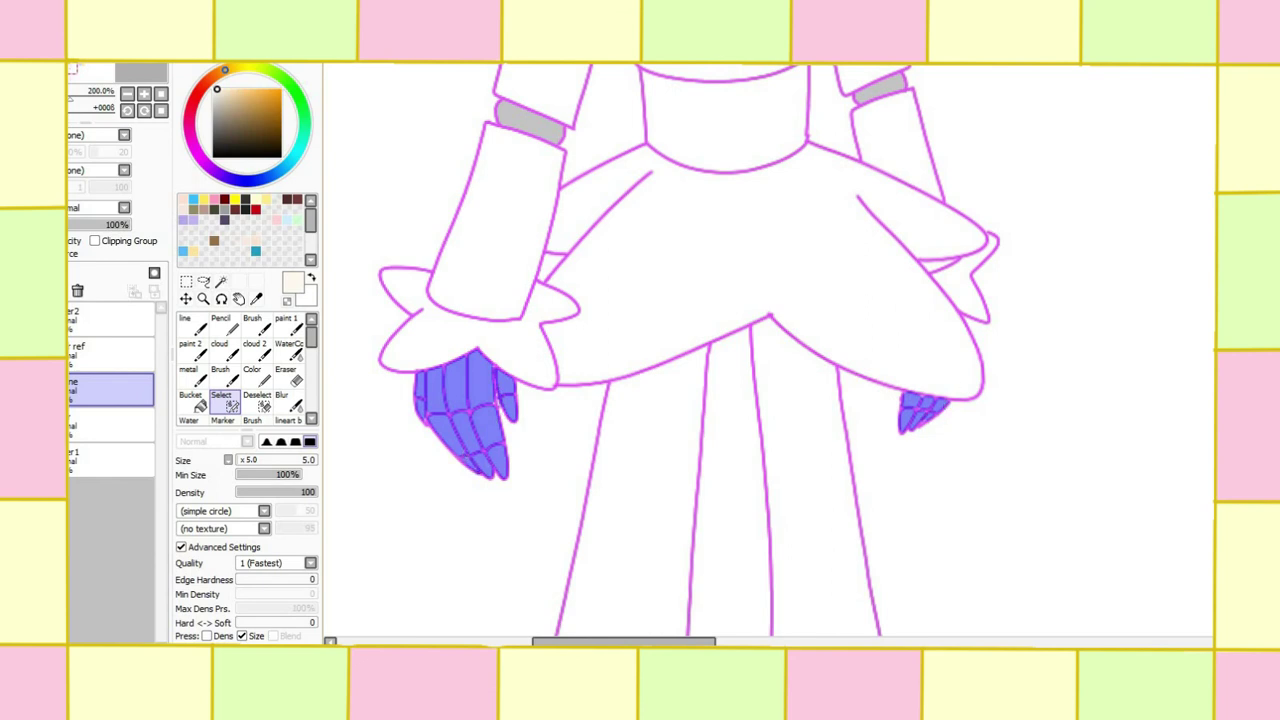
Step: Fill the selected face with cream using the Bucket on the colour layer below the line art
{"action": "scroll", "coordinate": [1158, 250], "scroll_direction": "up", "scroll_amount": 10}
{"action": "scroll", "coordinate": [1158, 250], "scroll_direction": "down", "scroll_amount": 3}
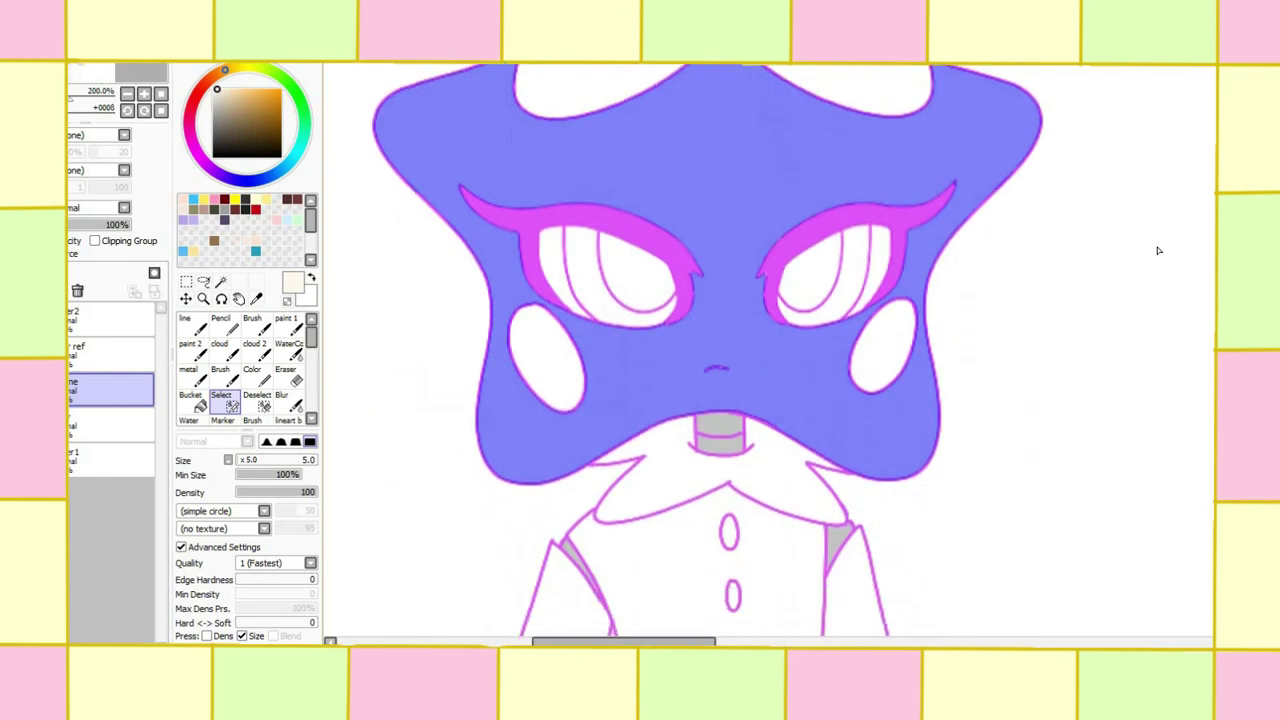
{"action": "left_click", "coordinate": [110, 425]}
{"action": "left_click", "coordinate": [190, 400]}
{"action": "left_click", "coordinate": [662, 205]}
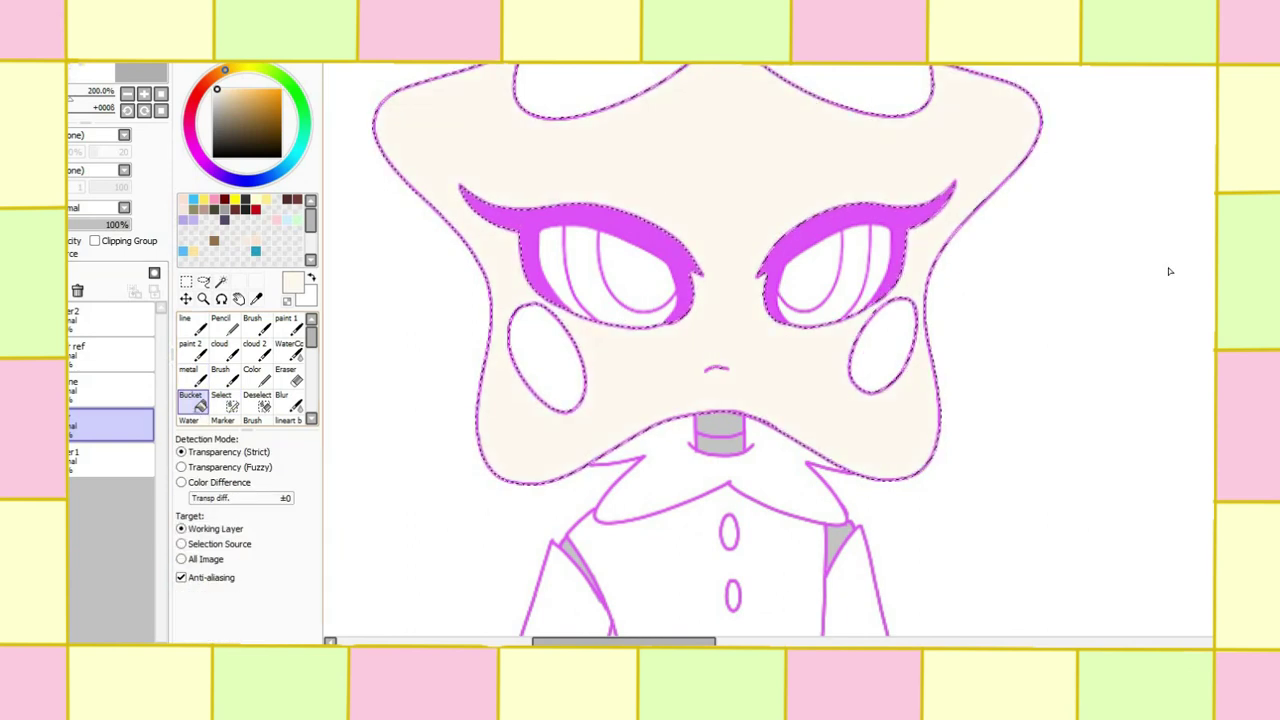
Step: Add both cheek ovals to the selection with the Select brush, enlarging the brush to size 25
{"action": "left_click", "coordinate": [221, 401]}
{"action": "left_click", "coordinate": [110, 388]}
{"action": "left_click_drag", "start_coordinate": [530, 320], "coordinate": [560, 395]}
{"action": "left_click_drag", "start_coordinate": [880, 315], "coordinate": [865, 335]}
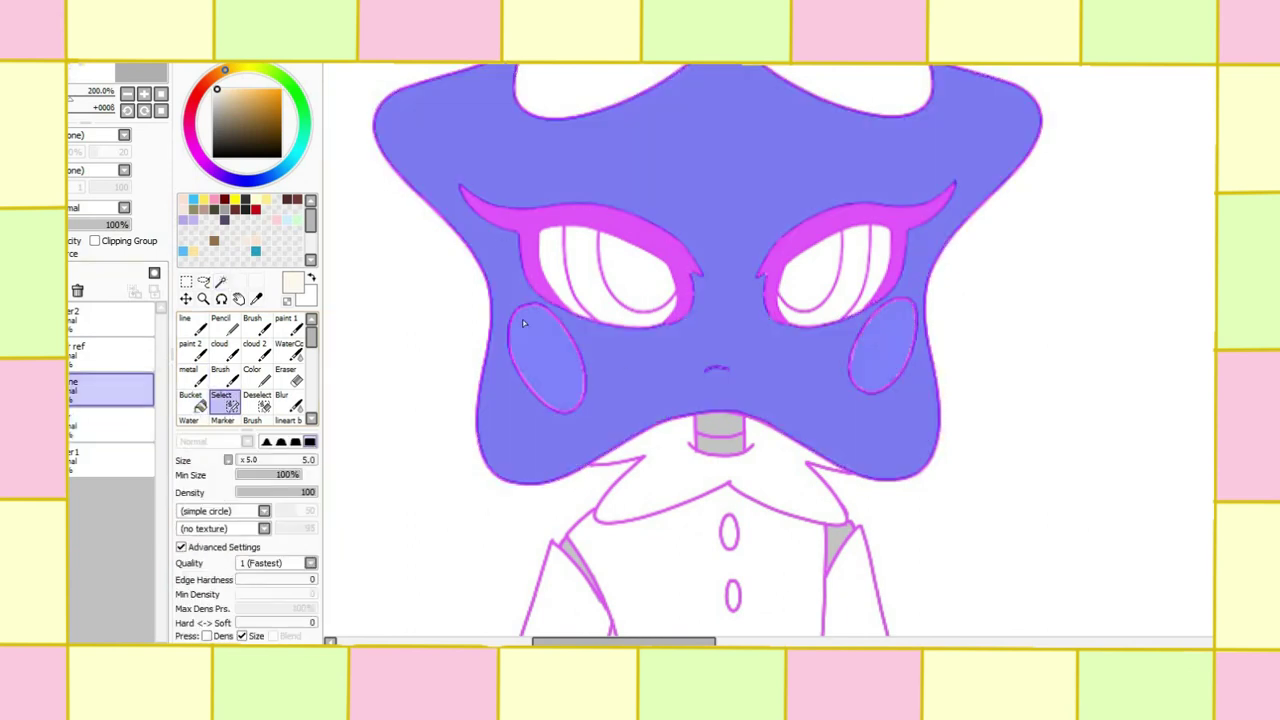
{"action": "left_click_drag", "start_coordinate": [522, 319], "coordinate": [575, 415]}
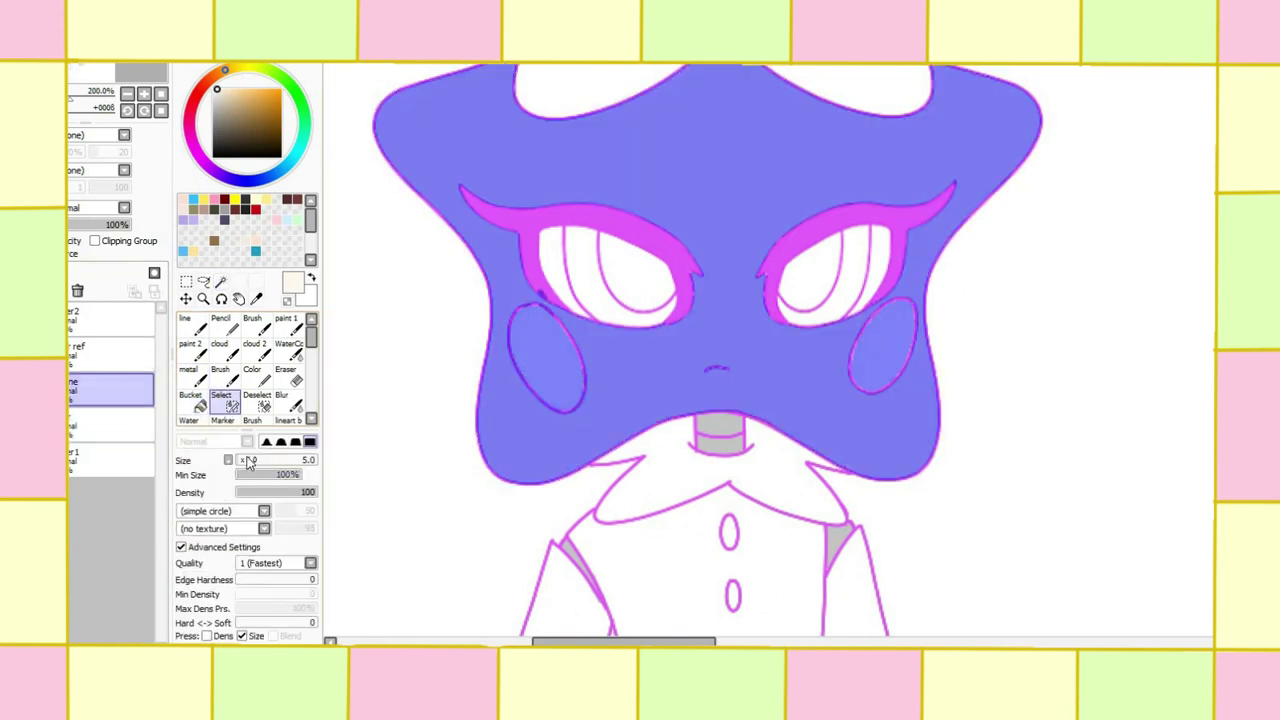
{"action": "key", "text": "bracketleft"}
{"action": "key", "text": "bracketleft"}
{"action": "key", "text": "bracketleft"}
{"action": "key", "text": "bracketleft"}
{"action": "mouse_move", "coordinate": [884, 387]}
{"action": "left_mouse_down"}
{"action": "mouse_move", "coordinate": [901, 354]}
{"action": "mouse_move", "coordinate": [886, 304]}
{"action": "left_mouse_up"}
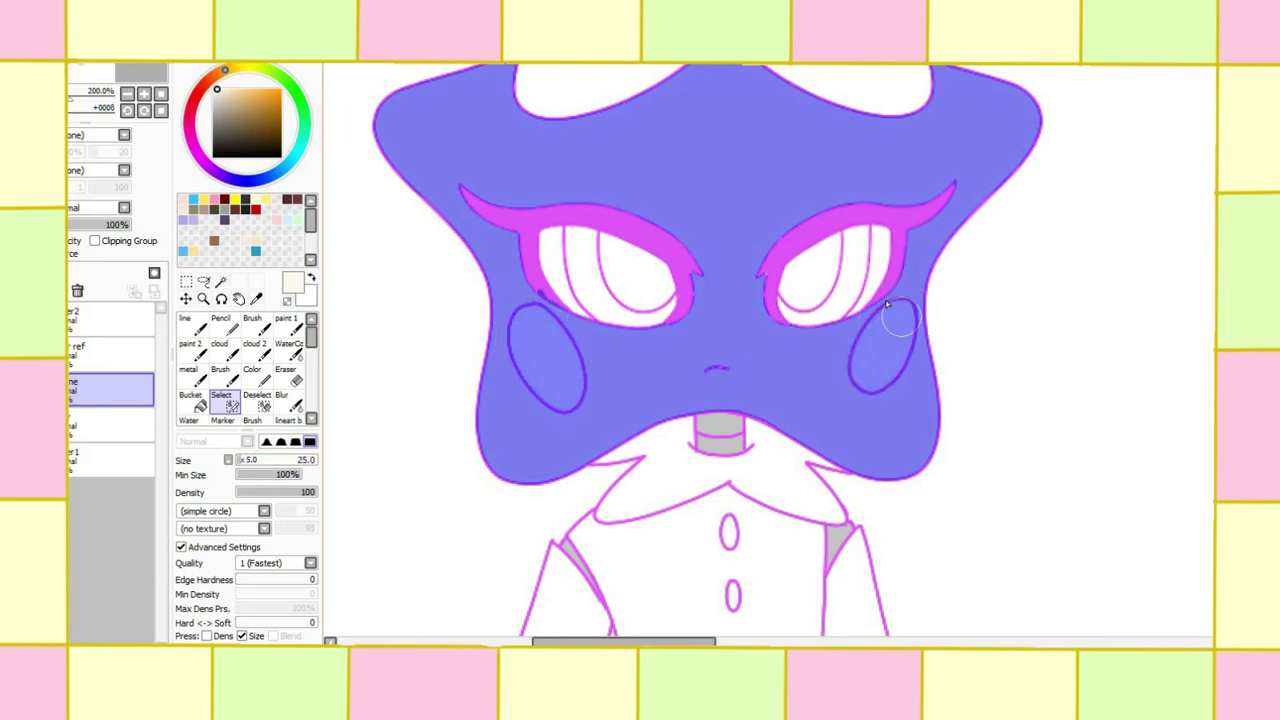
Step: Fill the cheeks and both hands with cream on the colour layer, then clear the selection
{"action": "left_click", "coordinate": [192, 402]}
{"action": "left_click", "coordinate": [120, 423]}
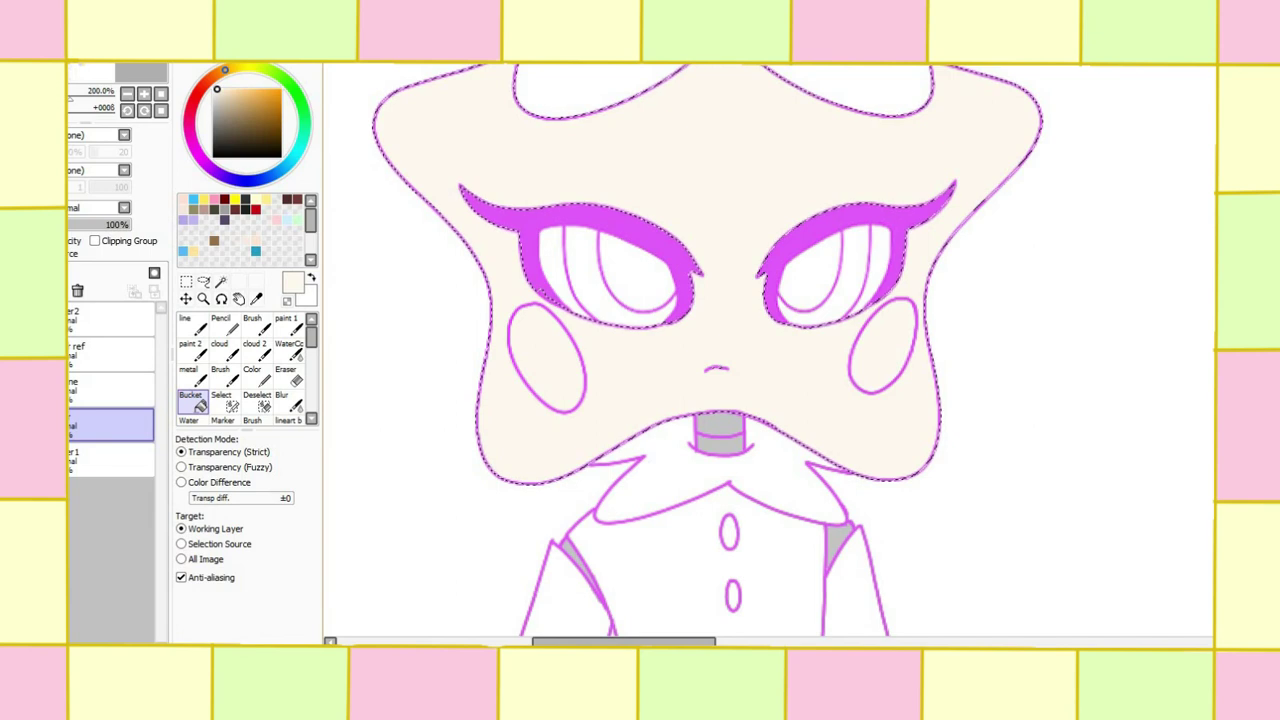
{"action": "scroll", "coordinate": [712, 196], "scroll_direction": "up", "scroll_amount": 3}
{"action": "scroll", "coordinate": [960, 525], "scroll_direction": "down", "scroll_amount": 8}
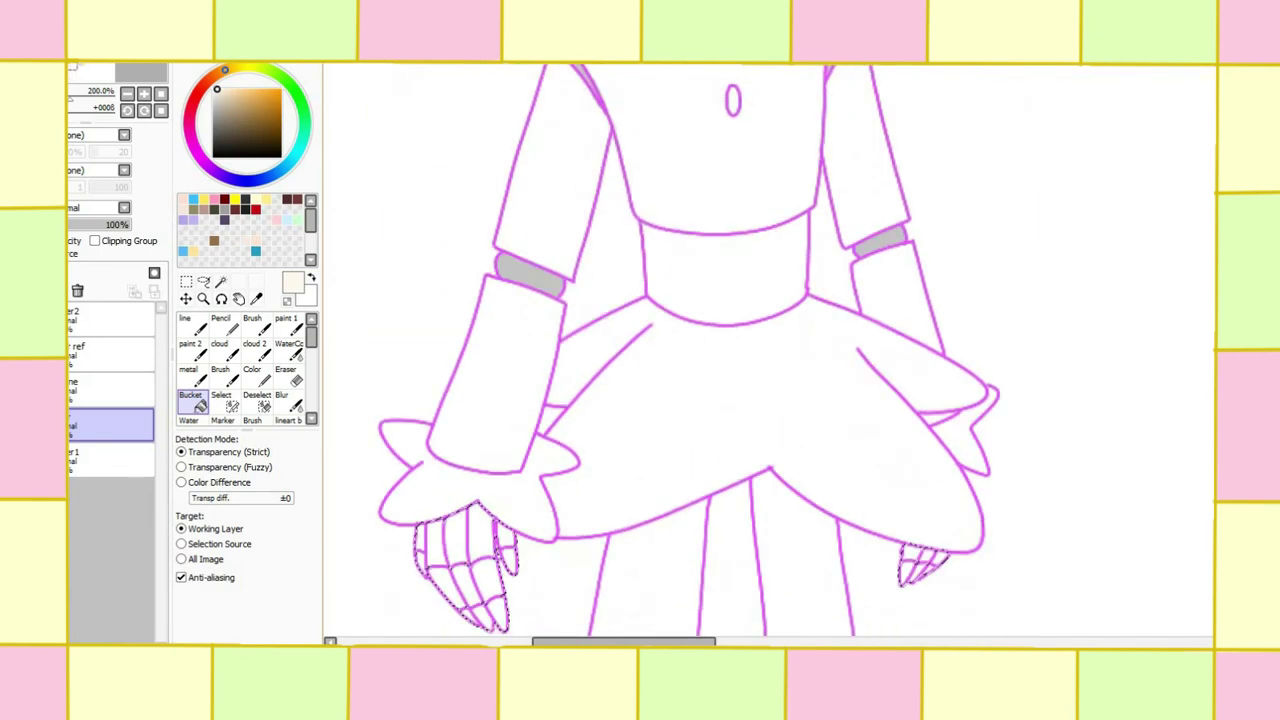
{"action": "left_click", "coordinate": [222, 322]}
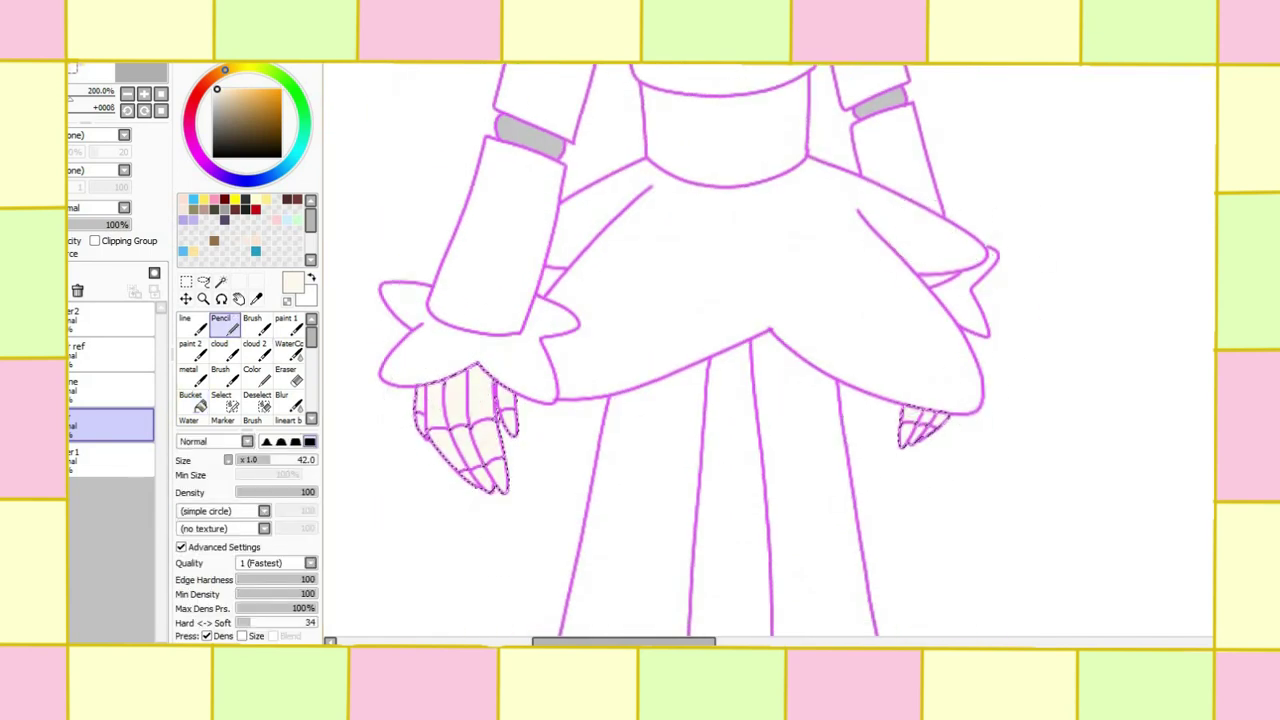
{"action": "key", "text": "ctrl+d"}
Step: Select the round gem in the middle of the bow with the Magic Wand on the line layer
{"action": "left_click", "coordinate": [203, 298]}
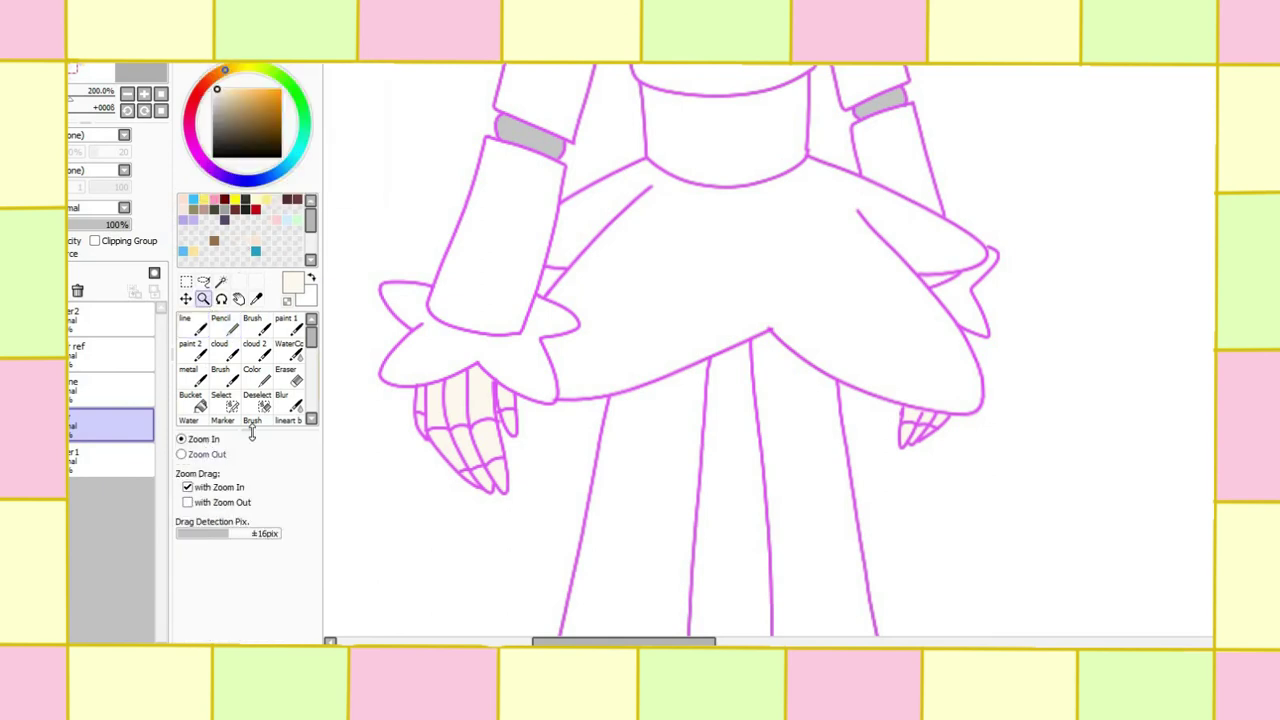
{"action": "key", "text": "ctrl+minus"}
{"action": "left_click", "coordinate": [221, 281]}
{"action": "left_click", "coordinate": [110, 388]}
{"action": "key", "text": "ctrl+plus"}
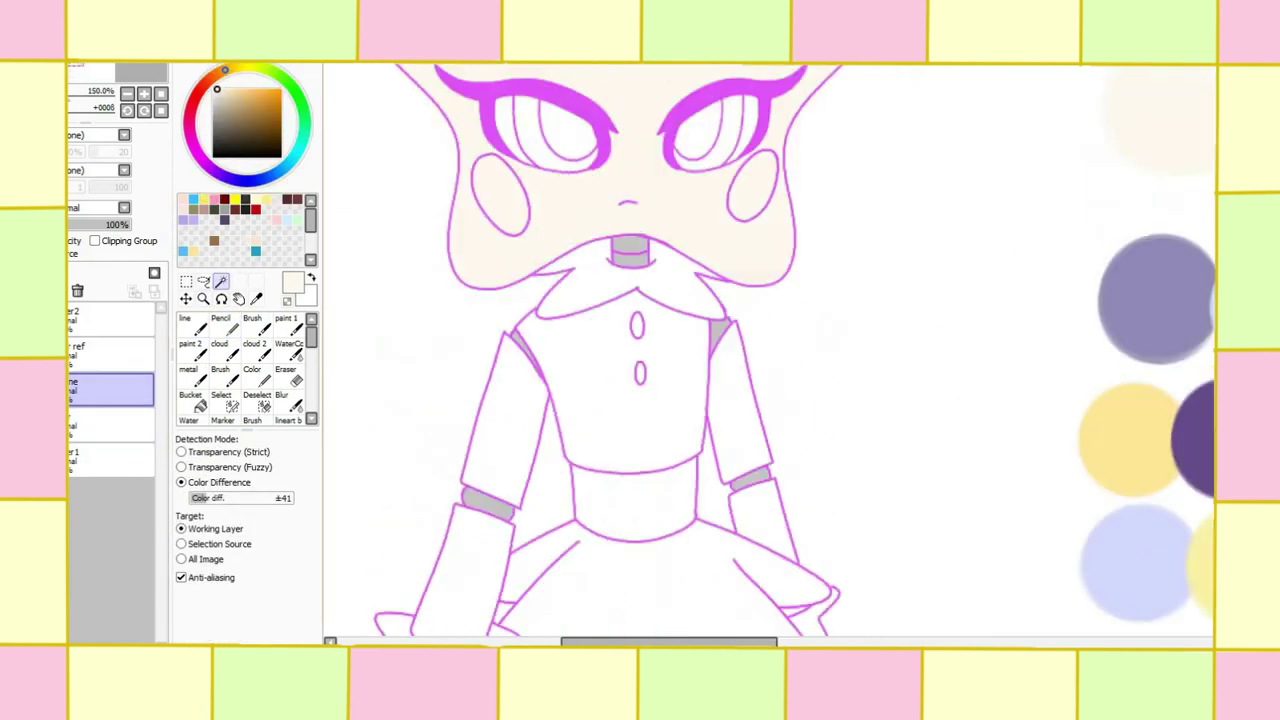
{"action": "scroll", "coordinate": [716, 300], "scroll_direction": "up", "scroll_amount": 5}
{"action": "left_click", "coordinate": [638, 224]}
Step: Sample the pale blue swatch and paint the bow's gem with the Pencil on the colour layer
{"action": "left_click", "coordinate": [203, 298]}
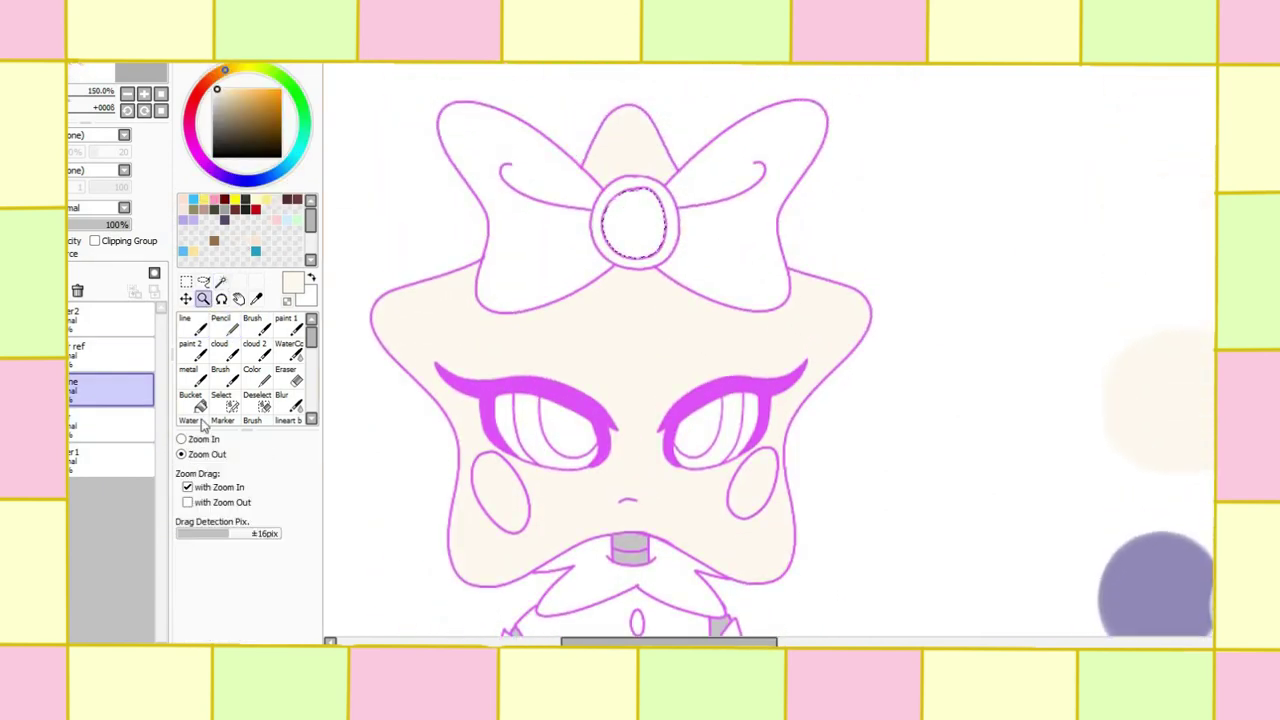
{"action": "left_click", "coordinate": [617, 131]}
{"action": "left_click", "coordinate": [257, 64]}
{"action": "key", "text": "Escape"}
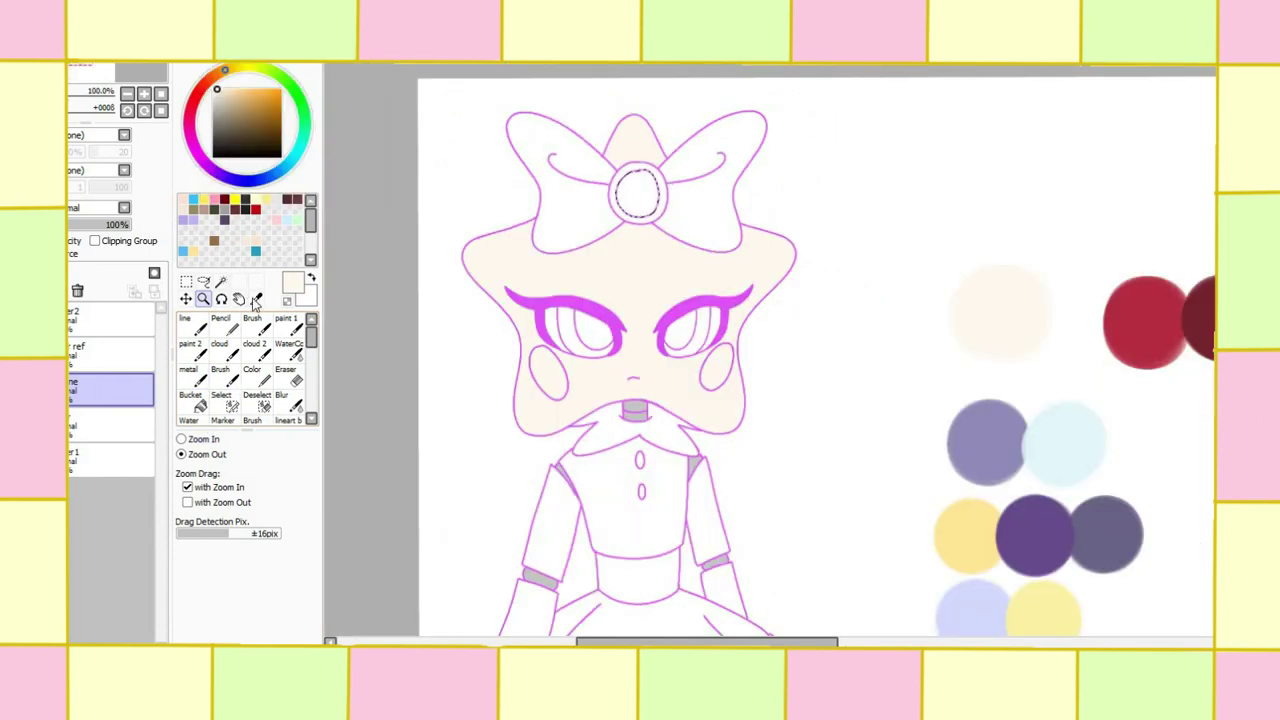
{"action": "left_click", "coordinate": [125, 419]}
{"action": "left_click", "coordinate": [1066, 443], "text": "alt"}
{"action": "key", "text": "n"}
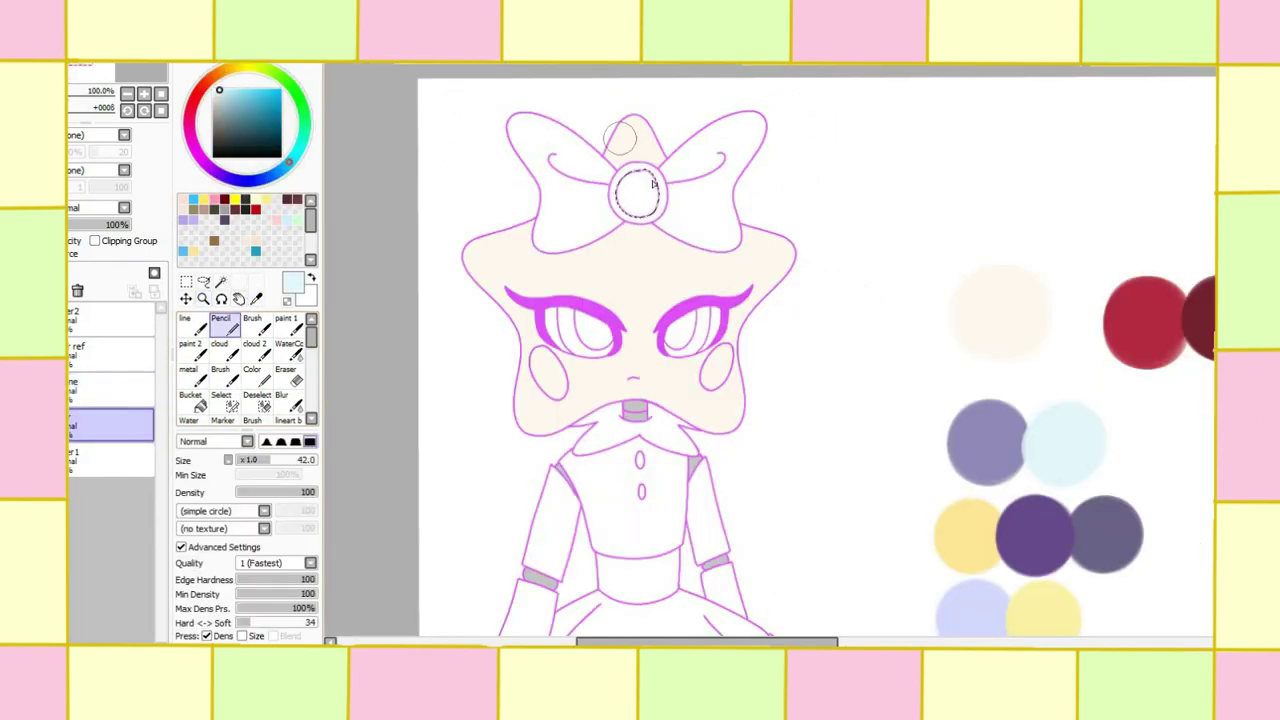
{"action": "left_click_drag", "start_coordinate": [652, 184], "coordinate": [657, 178]}
Step: Select both wings of the bow with the Magic Wand on the line layer
{"action": "left_click", "coordinate": [221, 281]}
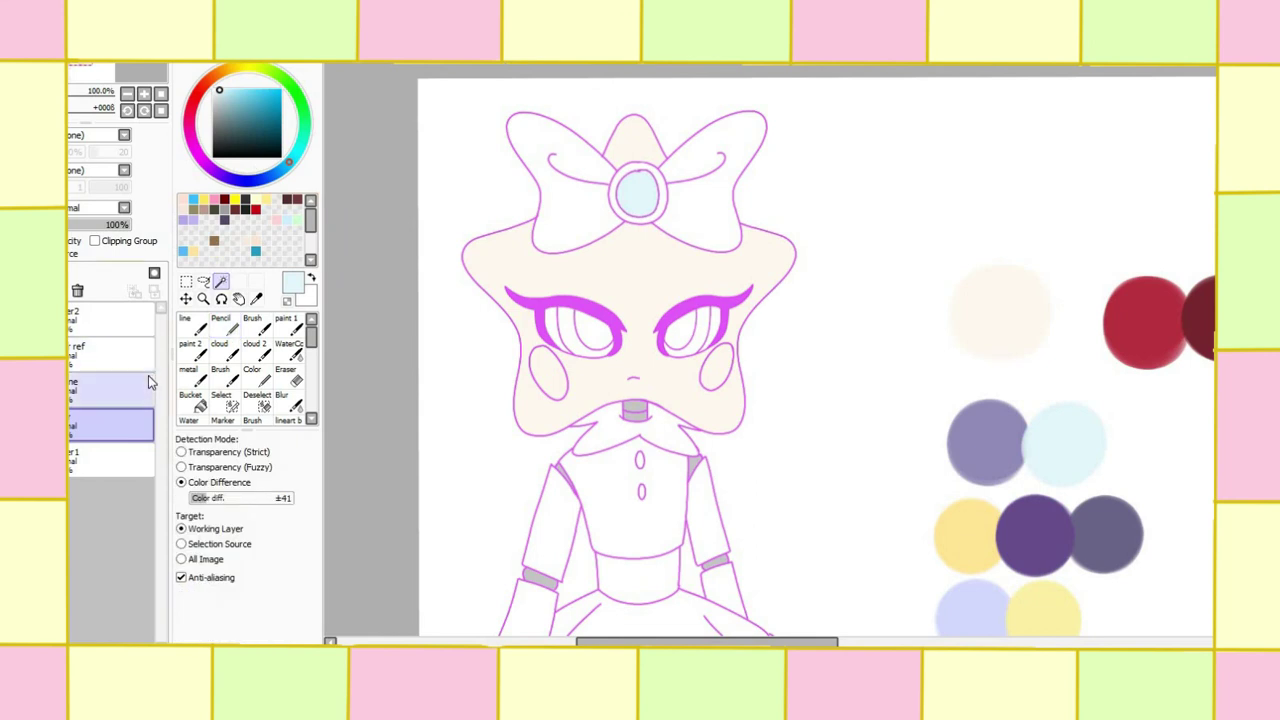
{"action": "left_click", "coordinate": [110, 390]}
{"action": "left_click", "coordinate": [568, 180]}
{"action": "left_click", "coordinate": [710, 185]}
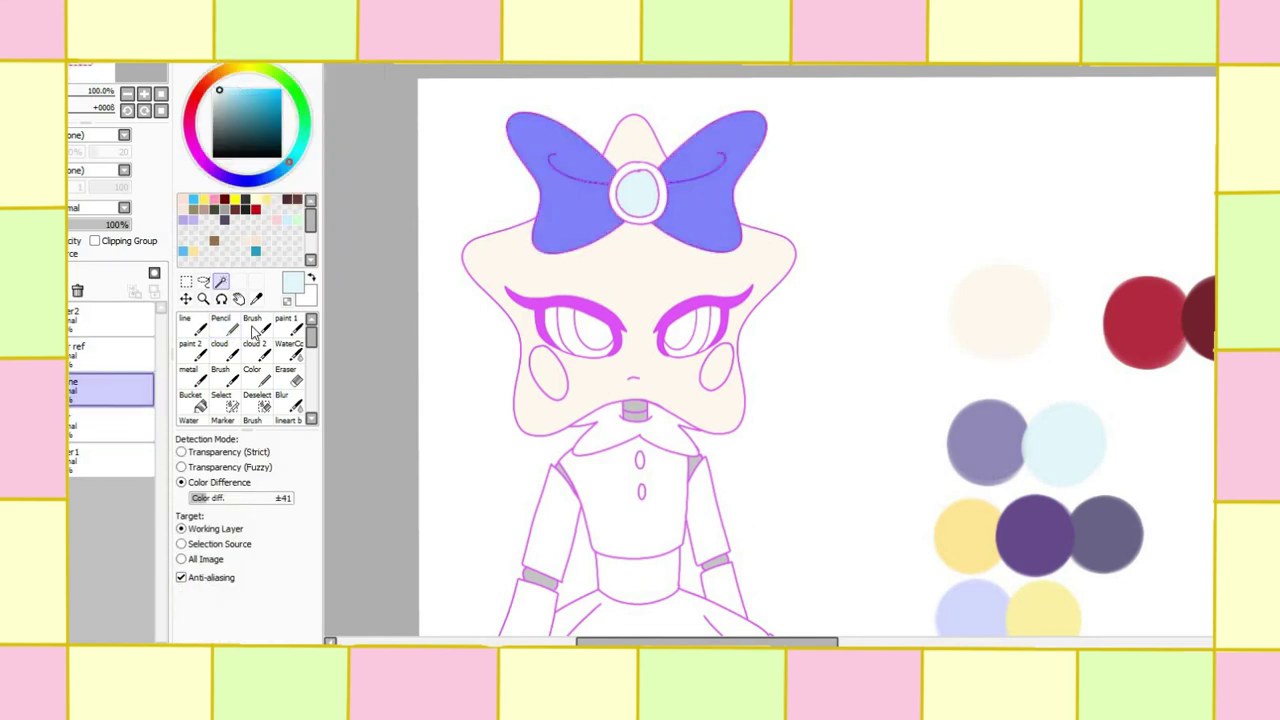
{"action": "key", "text": "ctrl+d"}
{"action": "key", "text": "ctrl+z"}
Step: Sample the greyish purple swatch, paint both bow wings with the Pencil at size 64 on the colour layer, and clear the selection
{"action": "scroll", "coordinate": [1118, 293], "scroll_direction": "down", "scroll_amount": 2}
{"action": "left_click", "coordinate": [257, 299]}
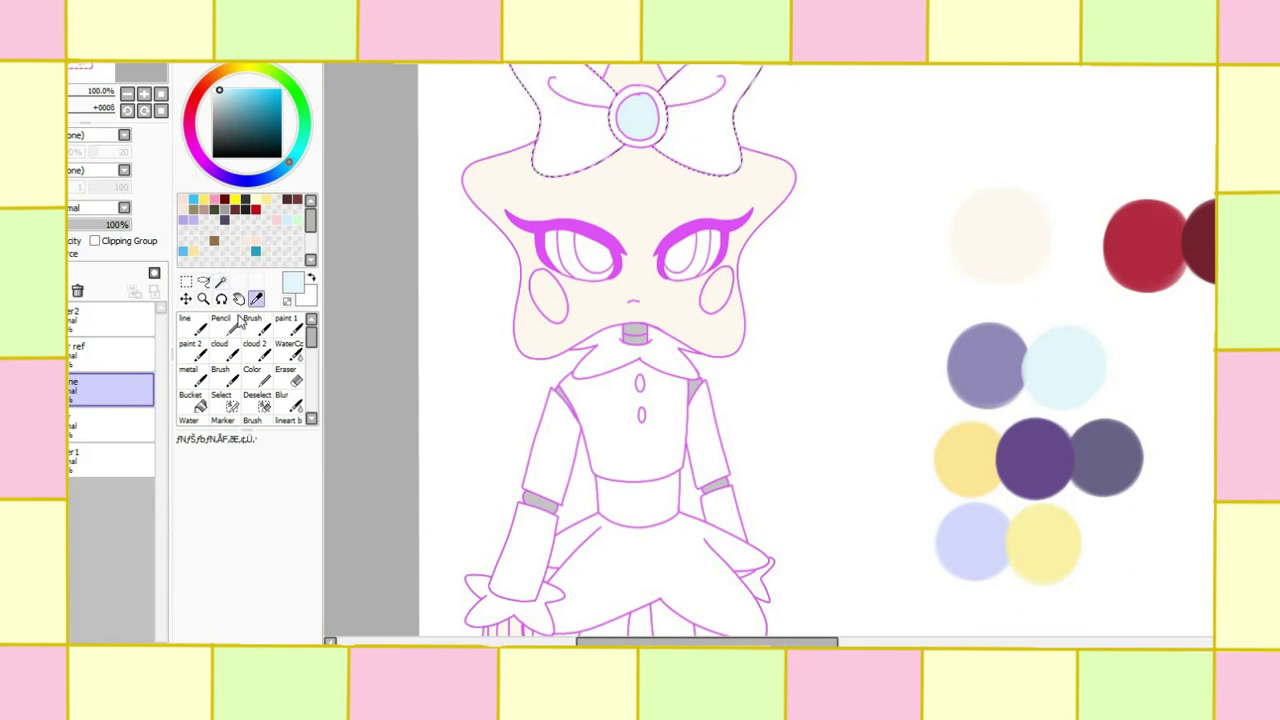
{"action": "left_click", "coordinate": [987, 362]}
{"action": "left_click", "coordinate": [220, 322]}
{"action": "left_click", "coordinate": [110, 425]}
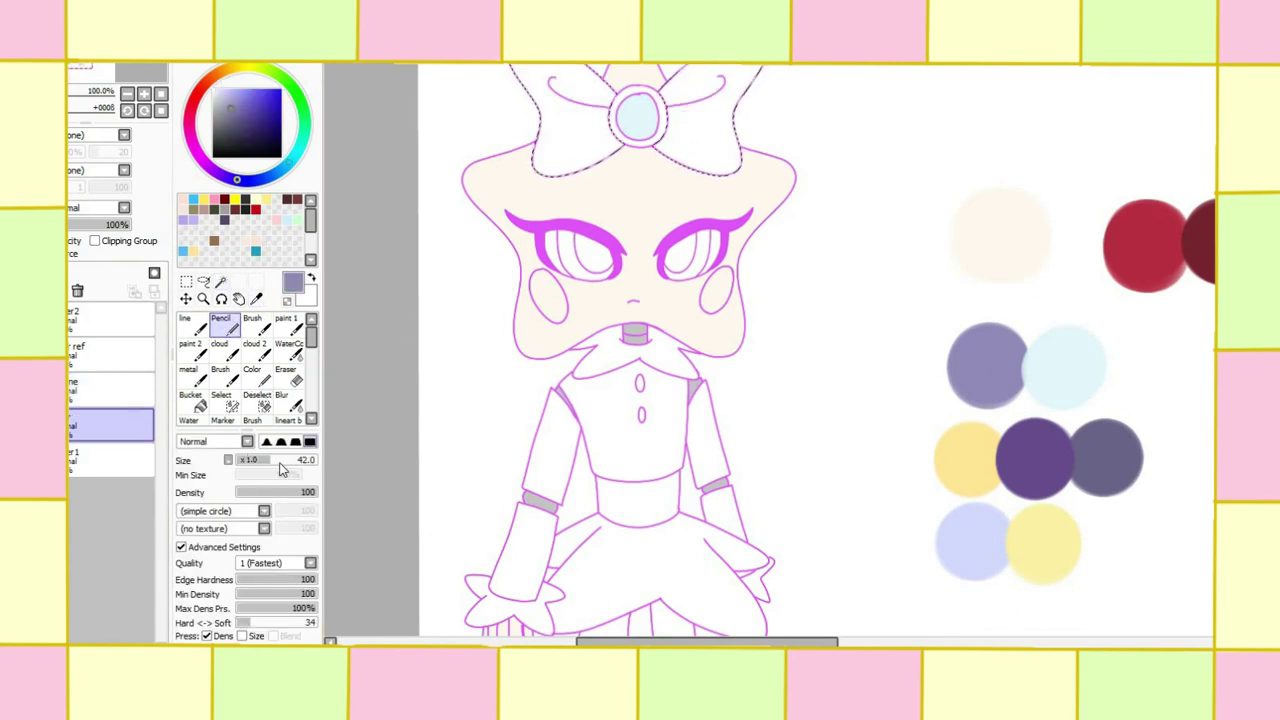
{"action": "scroll", "coordinate": [817, 350], "scroll_direction": "up", "scroll_amount": 3}
{"action": "mouse_move", "coordinate": [530, 150]}
{"action": "left_mouse_down"}
{"action": "mouse_move", "coordinate": [597, 340]}
{"action": "mouse_move", "coordinate": [677, 108]}
{"action": "mouse_move", "coordinate": [710, 307]}
{"action": "mouse_move", "coordinate": [785, 150]}
{"action": "left_mouse_up"}
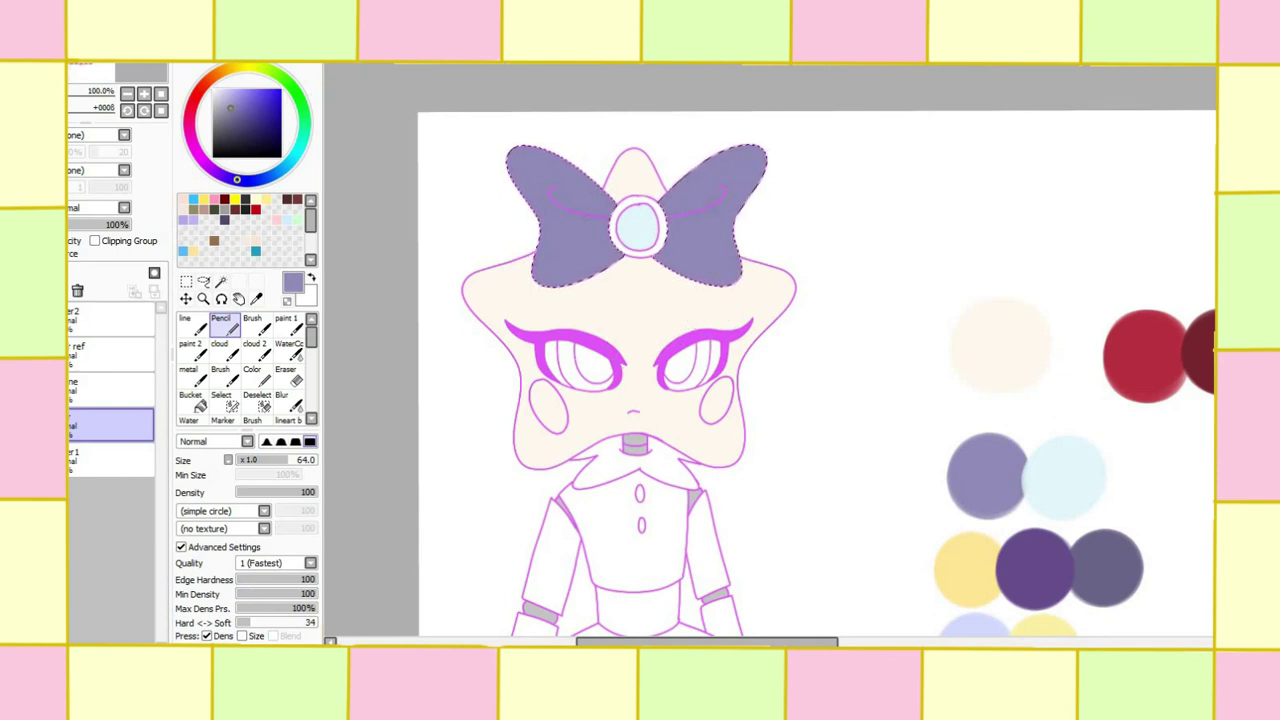
{"action": "left_click", "coordinate": [250, 105]}
Step: Sample the golden yellow swatch and select the collar, skirt and wrist ruffles with the Magic Wand on the line layer
{"action": "left_click", "coordinate": [221, 282]}
{"action": "left_click", "coordinate": [110, 388]}
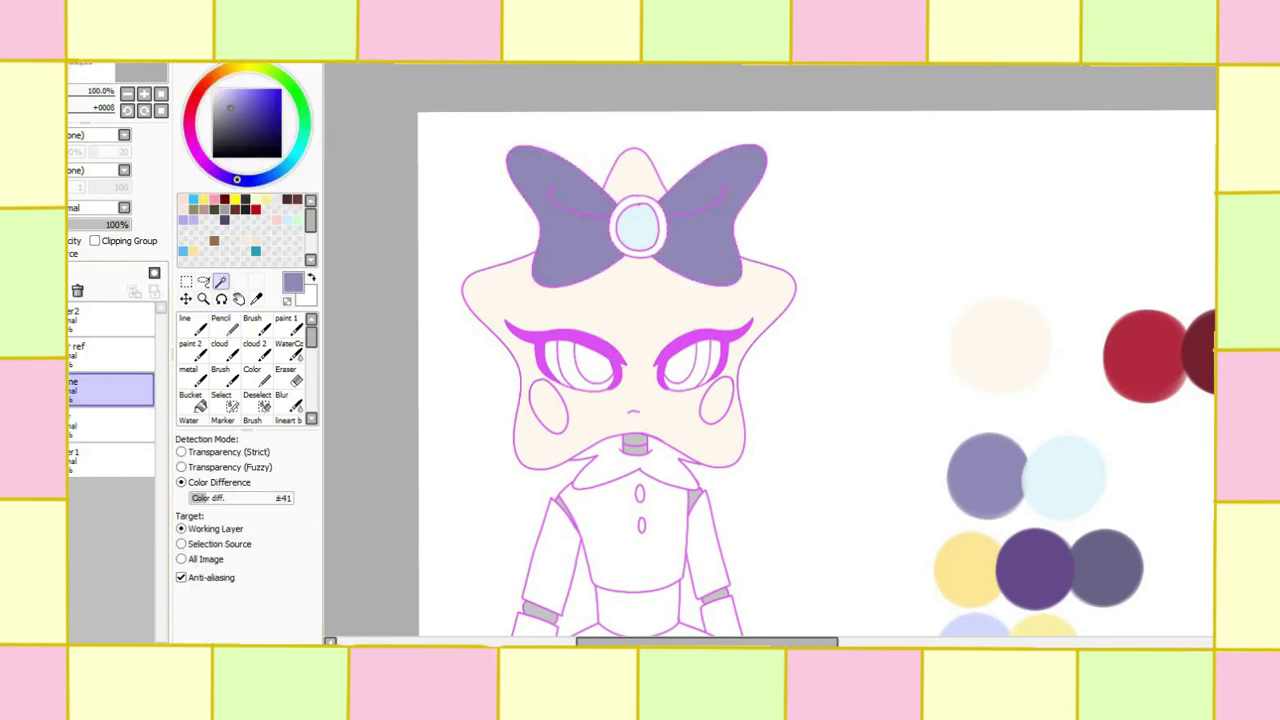
{"action": "scroll", "coordinate": [1042, 396], "scroll_direction": "down", "scroll_amount": 4}
{"action": "left_click", "coordinate": [264, 295]}
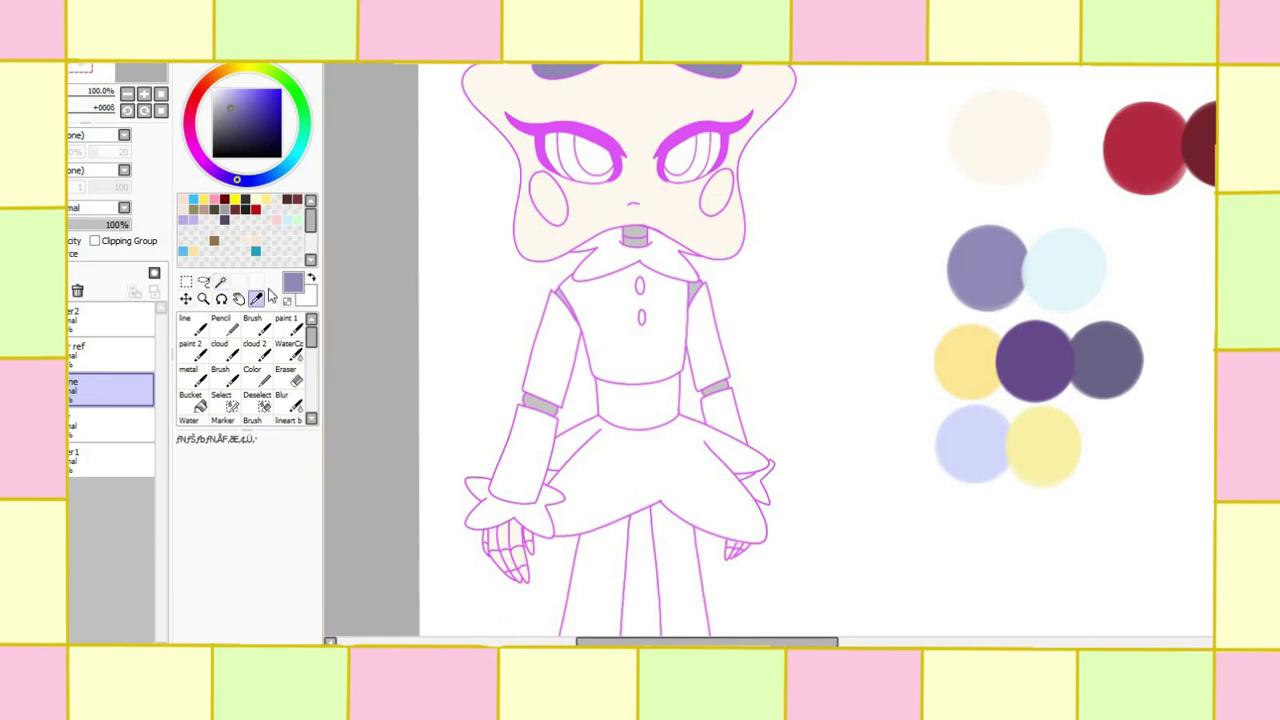
{"action": "left_click", "coordinate": [979, 347]}
{"action": "left_click", "coordinate": [221, 280]}
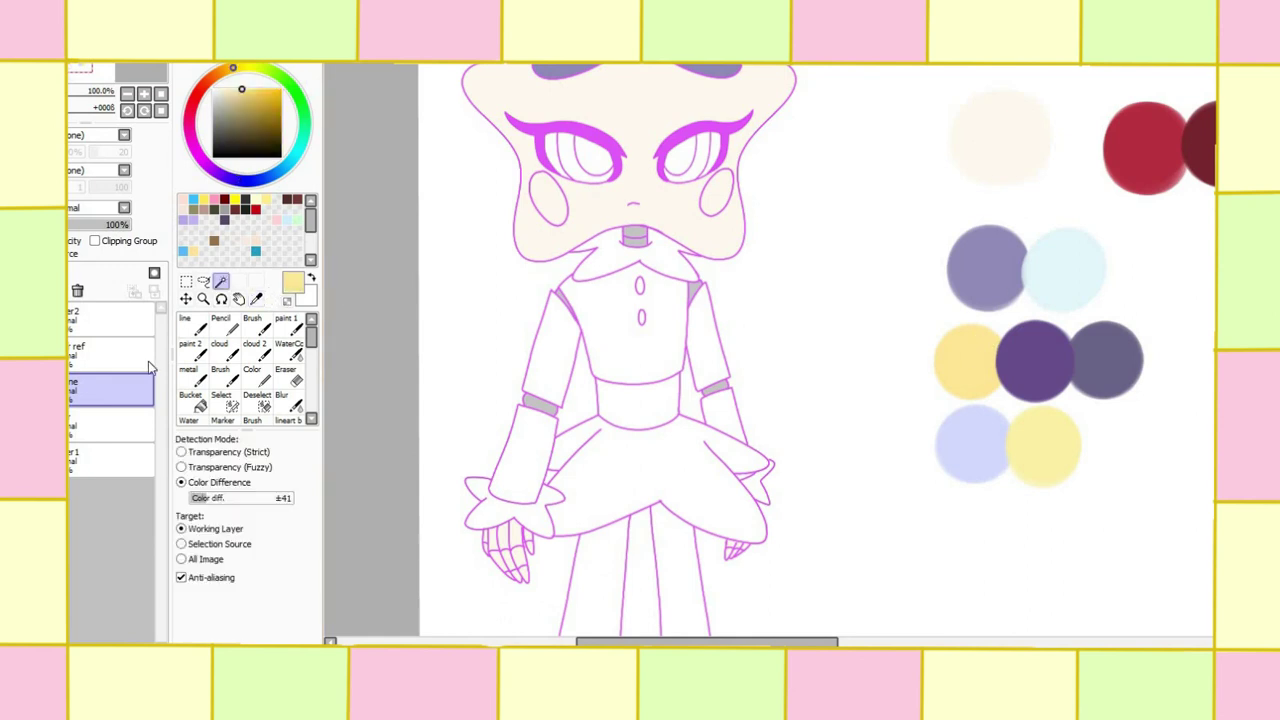
{"action": "left_click", "coordinate": [668, 264]}
{"action": "left_click", "coordinate": [734, 505]}
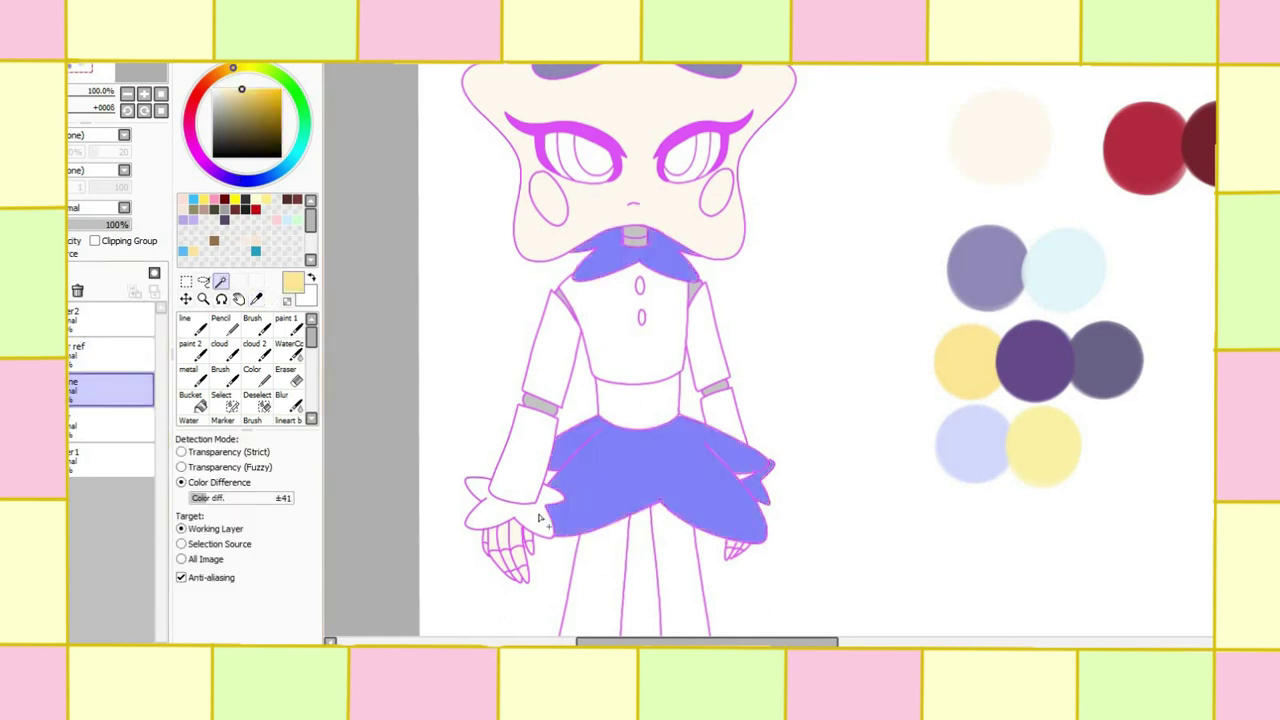
{"action": "left_click", "coordinate": [505, 505]}
Step: Add the pointed ruffles of both ankles to the selection and expand it with Increment
{"action": "scroll", "coordinate": [816, 350], "scroll_direction": "down", "scroll_amount": 5}
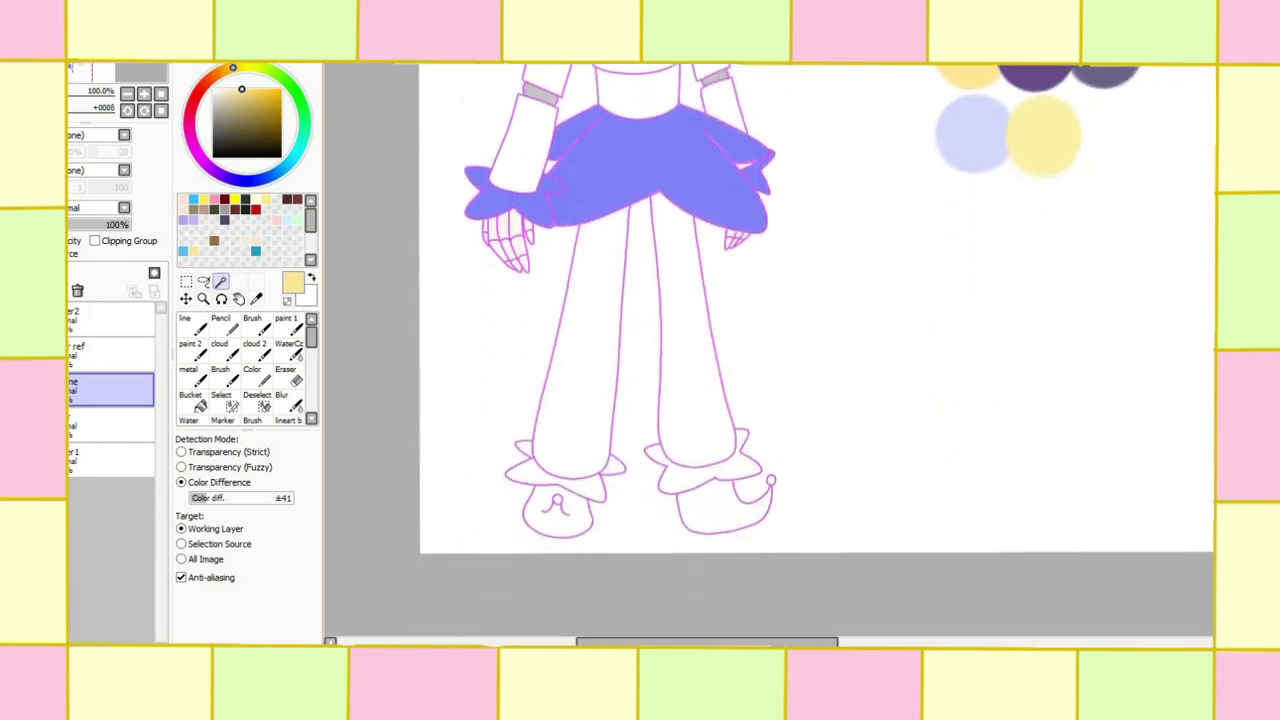
{"action": "left_click", "coordinate": [738, 466]}
{"action": "left_click", "coordinate": [617, 469]}
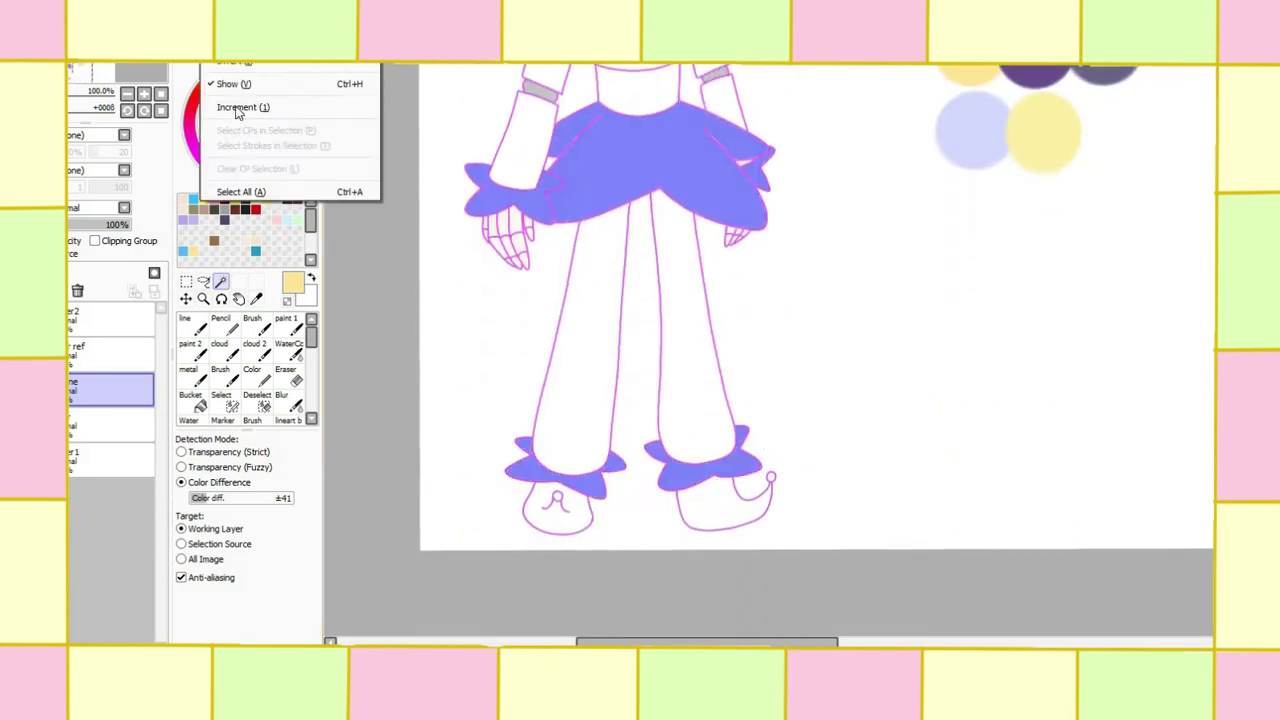
Step: Paint the collar, wrist ruffles and whole skirt golden yellow with the size 64 Pencil on the colour layer
{"action": "left_click", "coordinate": [110, 425]}
{"action": "left_click", "coordinate": [220, 322]}
{"action": "scroll", "coordinate": [620, 350], "scroll_direction": "up", "scroll_amount": 5}
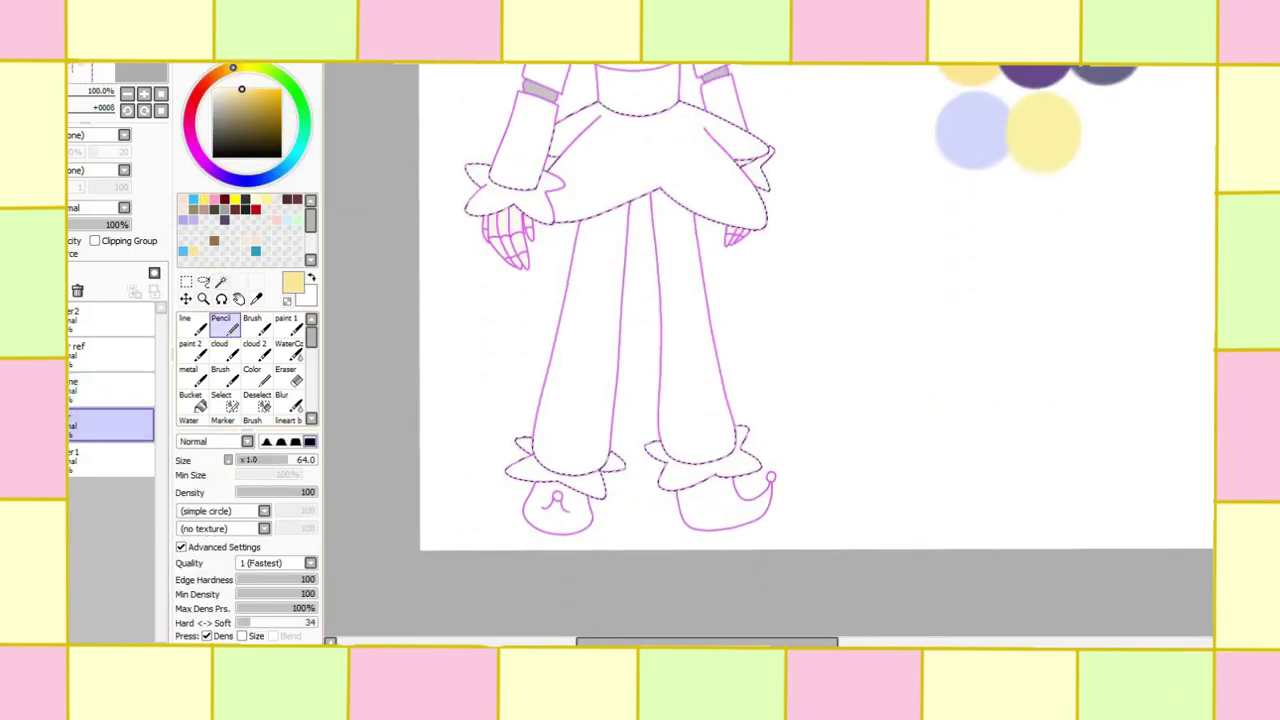
{"action": "mouse_move", "coordinate": [675, 300]}
{"action": "left_mouse_down"}
{"action": "mouse_move", "coordinate": [690, 322]}
{"action": "mouse_move", "coordinate": [600, 325]}
{"action": "left_mouse_up"}
{"action": "left_click_drag", "start_coordinate": [560, 500], "coordinate": [510, 560]}
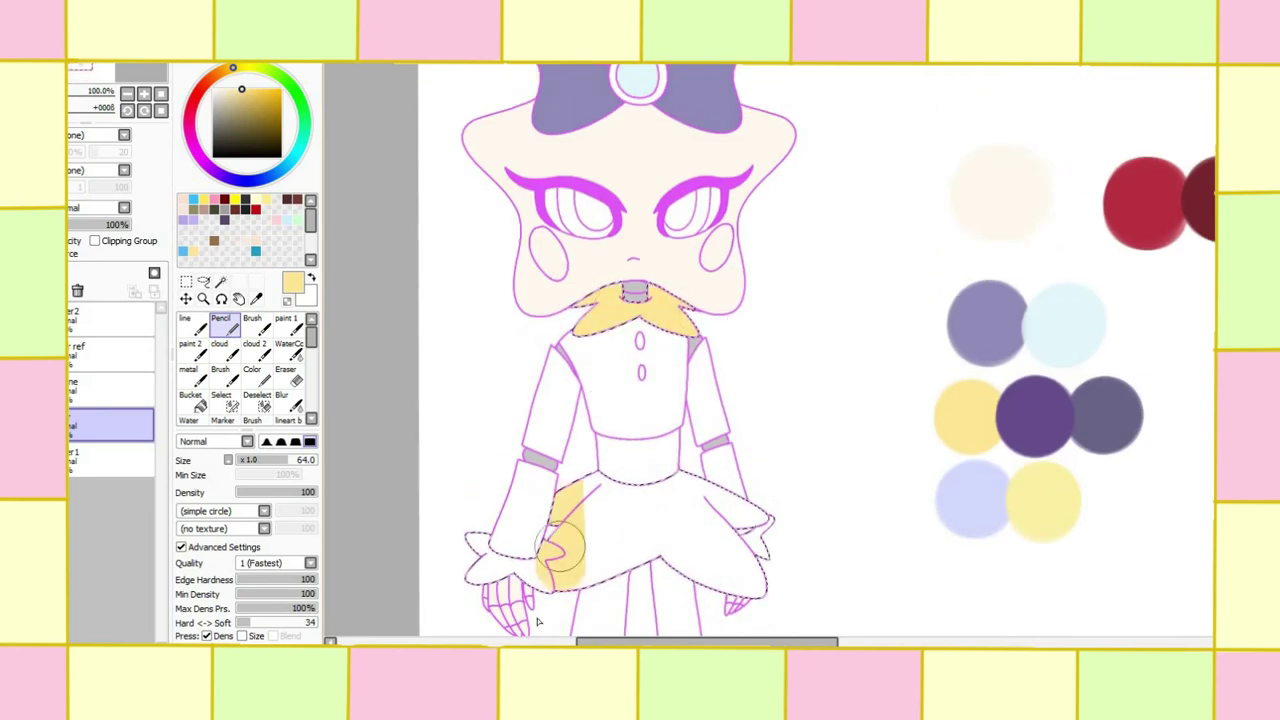
{"action": "left_click_drag", "start_coordinate": [520, 490], "coordinate": [480, 560]}
{"action": "left_click_drag", "start_coordinate": [600, 480], "coordinate": [700, 590]}
{"action": "left_click_drag", "start_coordinate": [700, 500], "coordinate": [760, 600]}
Step: Paint the ruffles around both ankles golden yellow with the Pencil
{"action": "scroll", "coordinate": [810, 358], "scroll_direction": "down", "scroll_amount": 5}
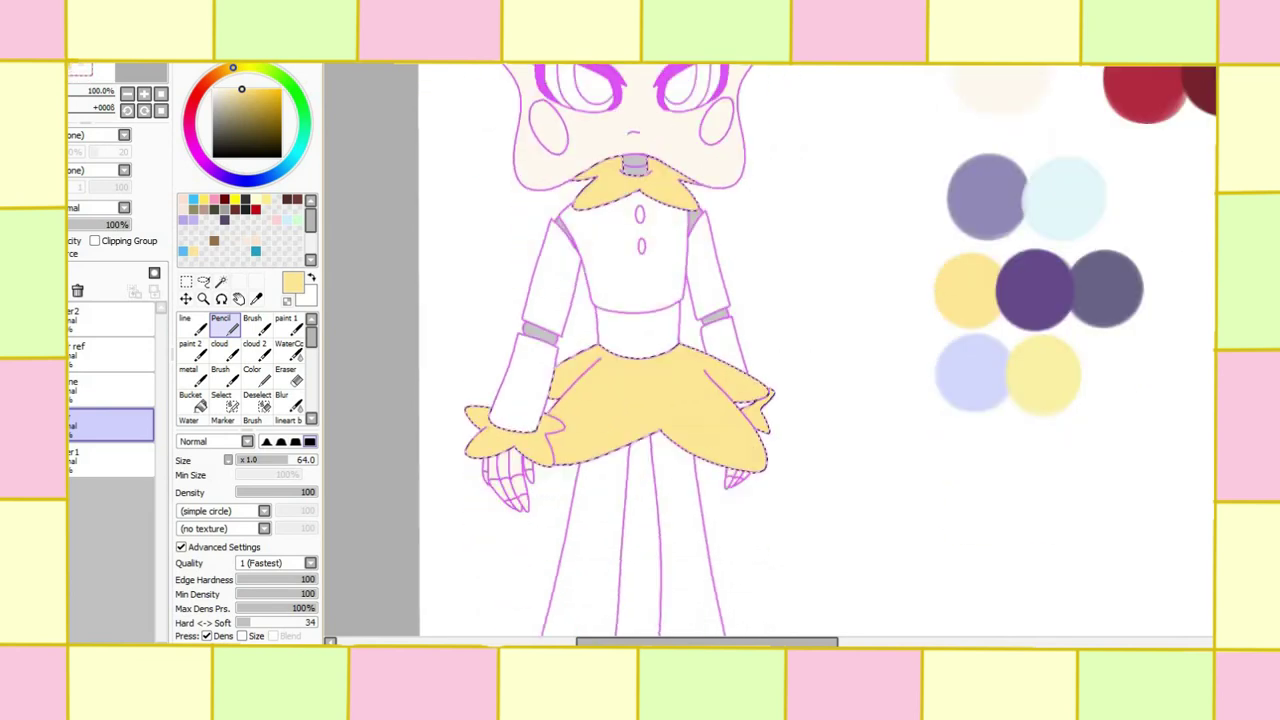
{"action": "left_click_drag", "start_coordinate": [735, 530], "coordinate": [665, 560]}
{"action": "left_click_drag", "start_coordinate": [525, 560], "coordinate": [600, 570]}
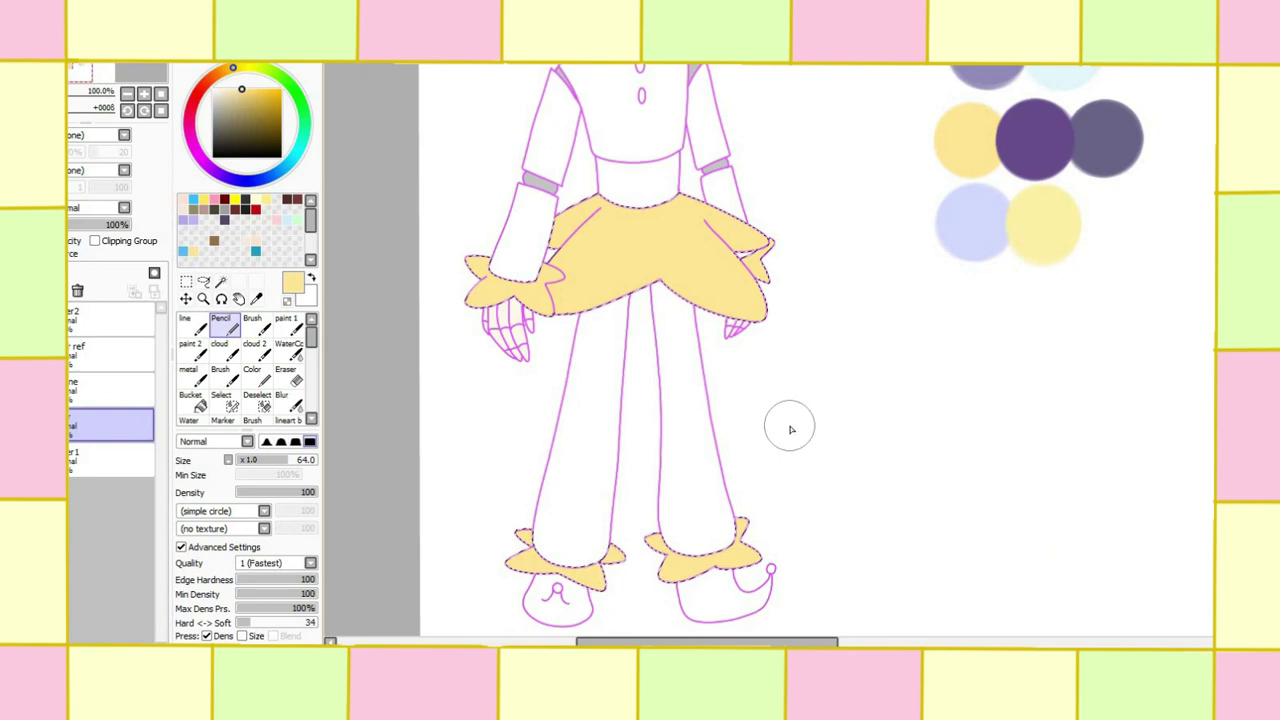
{"action": "scroll", "coordinate": [789, 429], "scroll_direction": "up", "scroll_amount": 5}
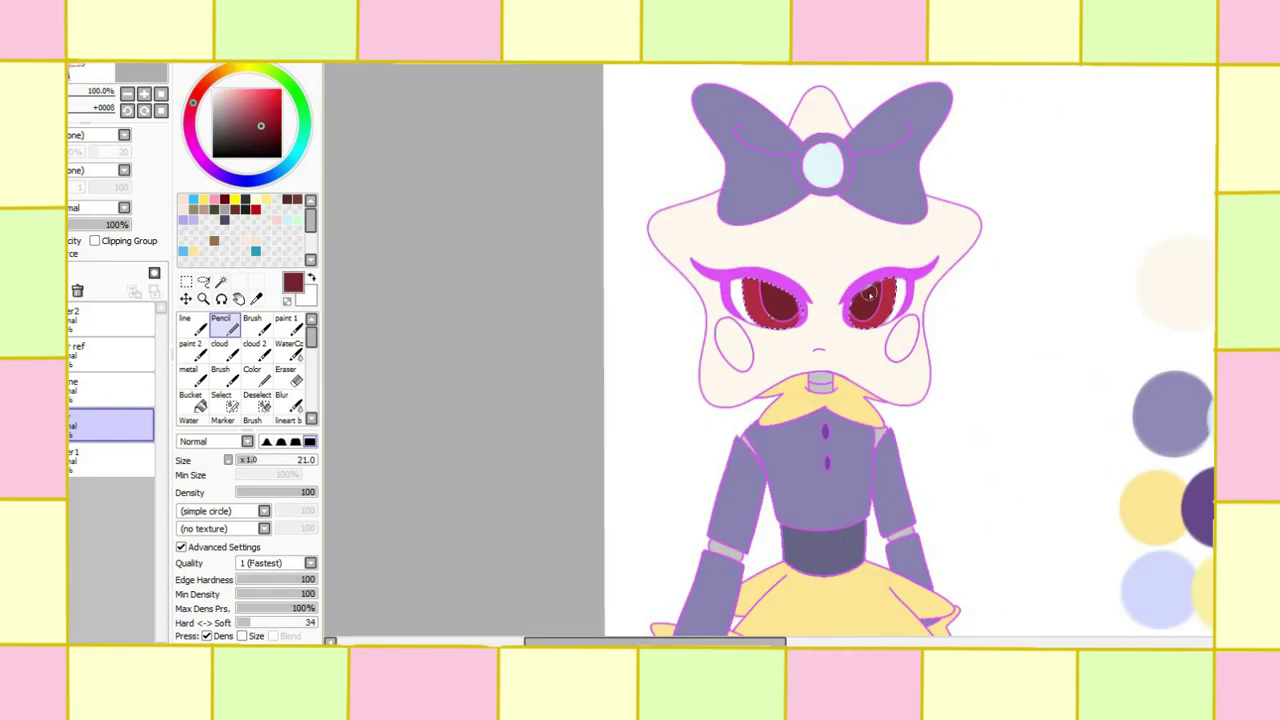
Step: Clear the old selection and select the whites of both eyes with the Magic Wand on the line layer
{"action": "scroll", "coordinate": [870, 290], "scroll_direction": "up", "scroll_amount": 2}
{"action": "key", "text": "ctrl+d"}
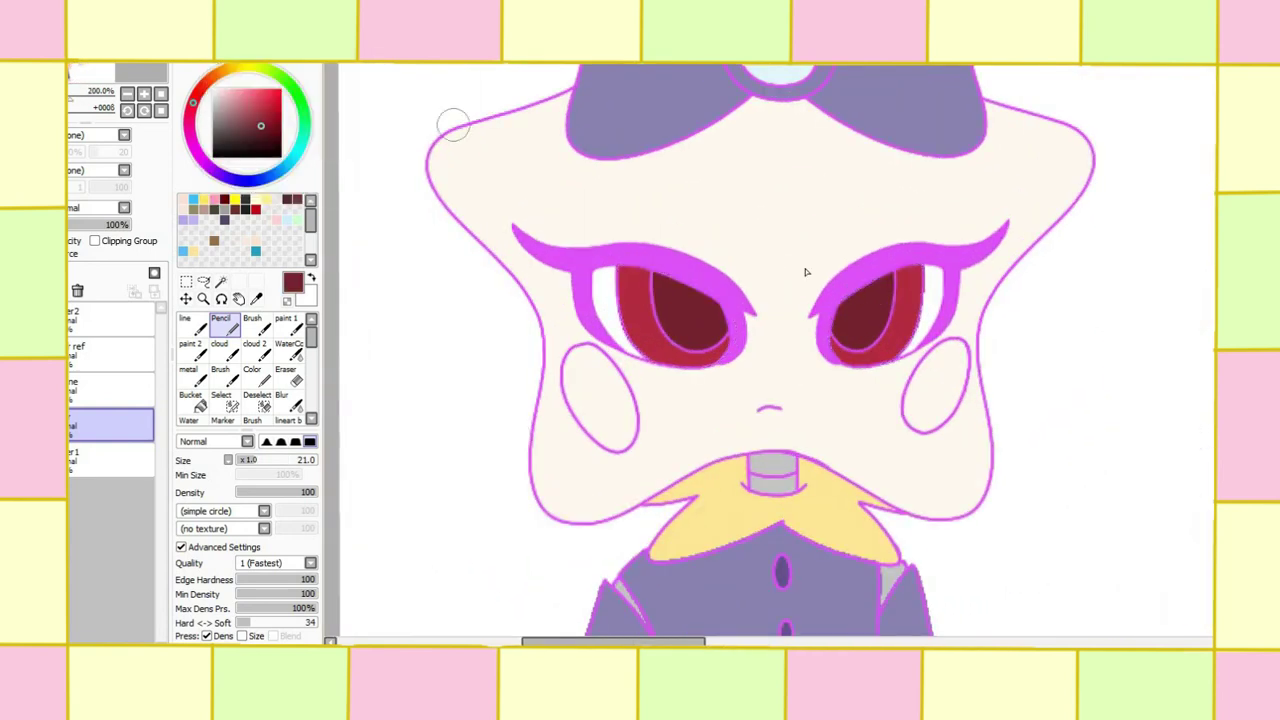
{"action": "scroll", "coordinate": [806, 271], "scroll_direction": "up", "scroll_amount": 2}
{"action": "left_click", "coordinate": [203, 298]}
{"action": "scroll", "coordinate": [334, 400], "scroll_direction": "down", "scroll_amount": 1}
{"action": "left_click", "coordinate": [221, 281]}
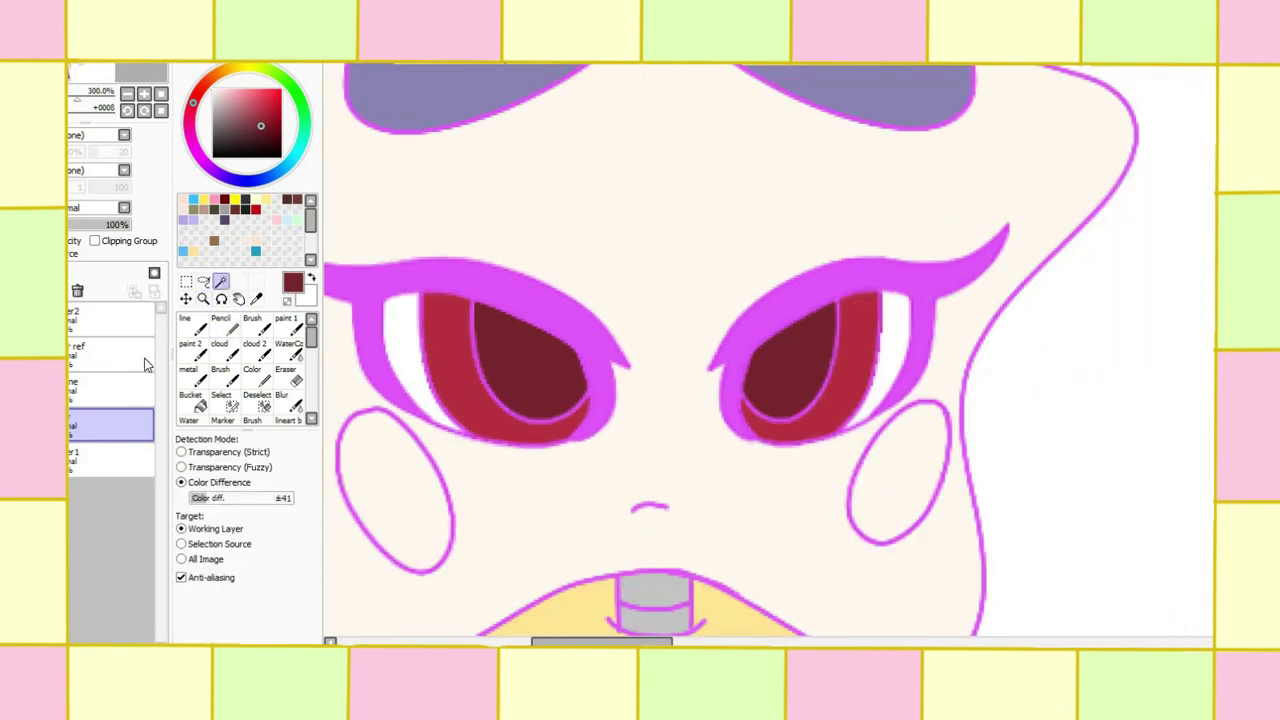
{"action": "left_click", "coordinate": [110, 390]}
{"action": "left_click", "coordinate": [411, 354]}
{"action": "left_click", "coordinate": [888, 342], "text": "shift"}
Step: Paint the whites of both eyes white on the colour layer, deselect, and sample the iris red at Pencil size 10
{"action": "left_click", "coordinate": [233, 95]}
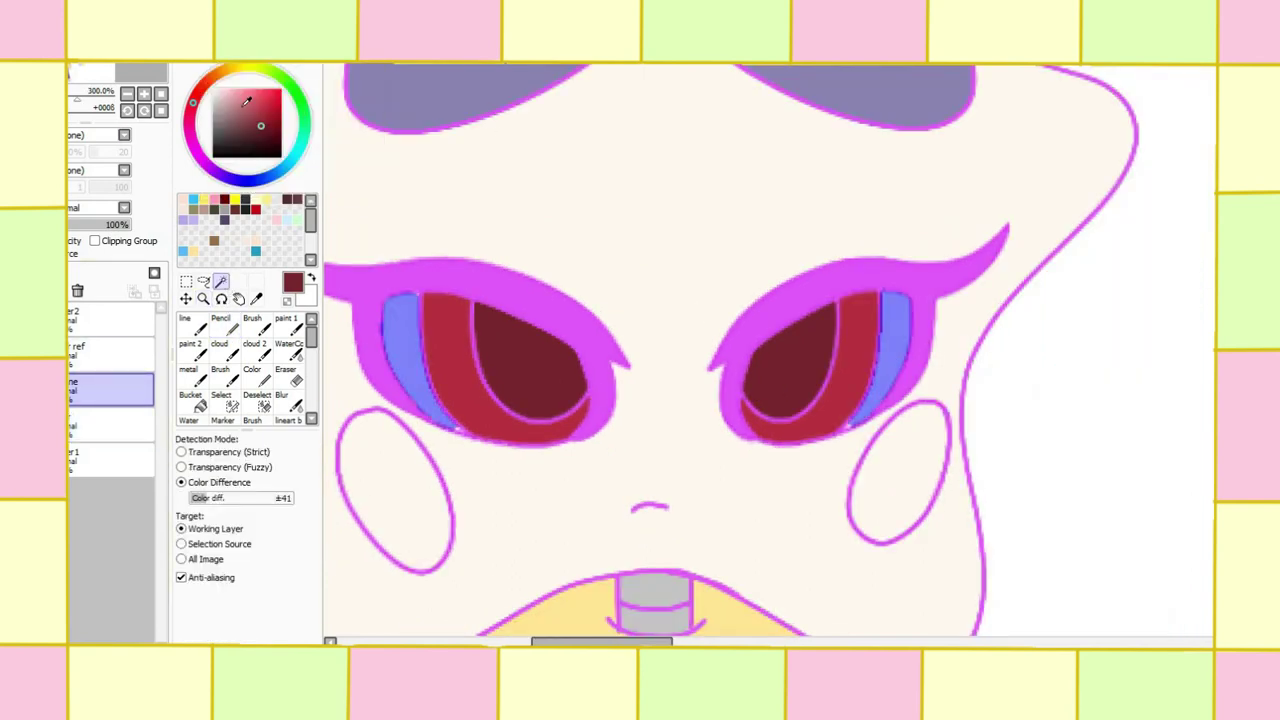
{"action": "left_click", "coordinate": [110, 425]}
{"action": "left_click", "coordinate": [220, 325]}
{"action": "left_click_drag", "start_coordinate": [386, 316], "coordinate": [420, 300]}
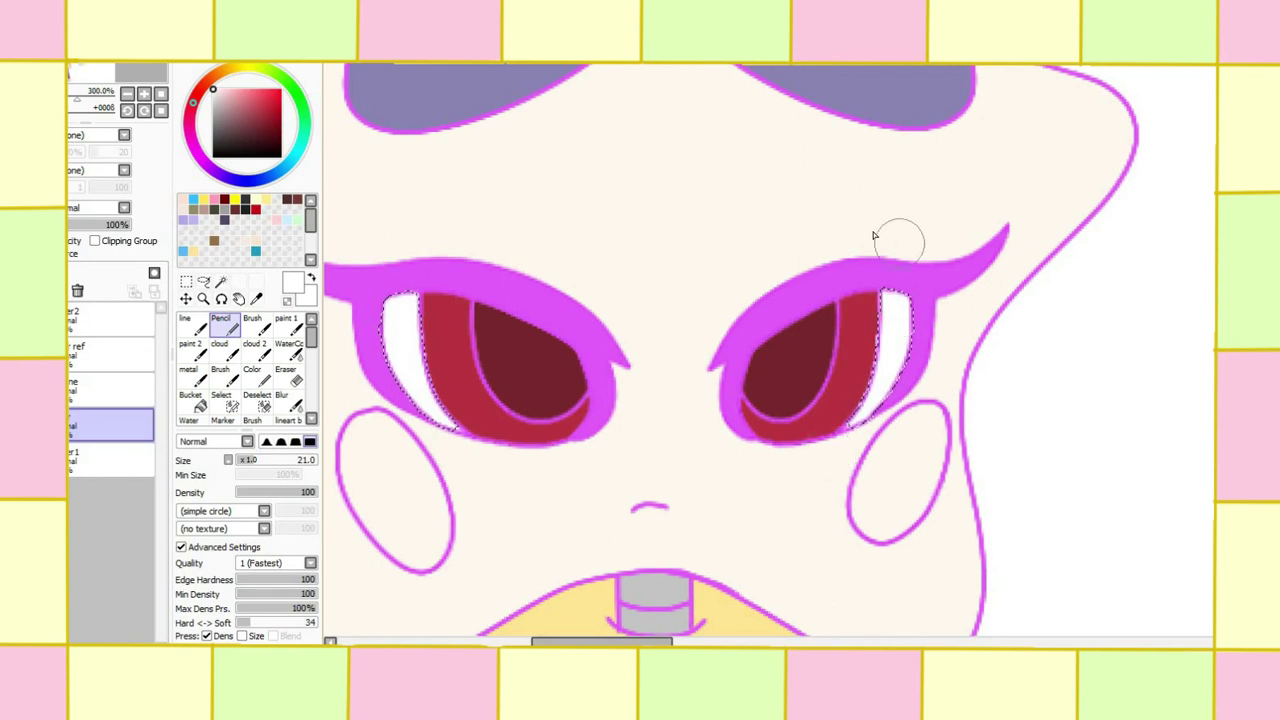
{"action": "key", "text": "ctrl+d"}
{"action": "key", "text": "alt"}
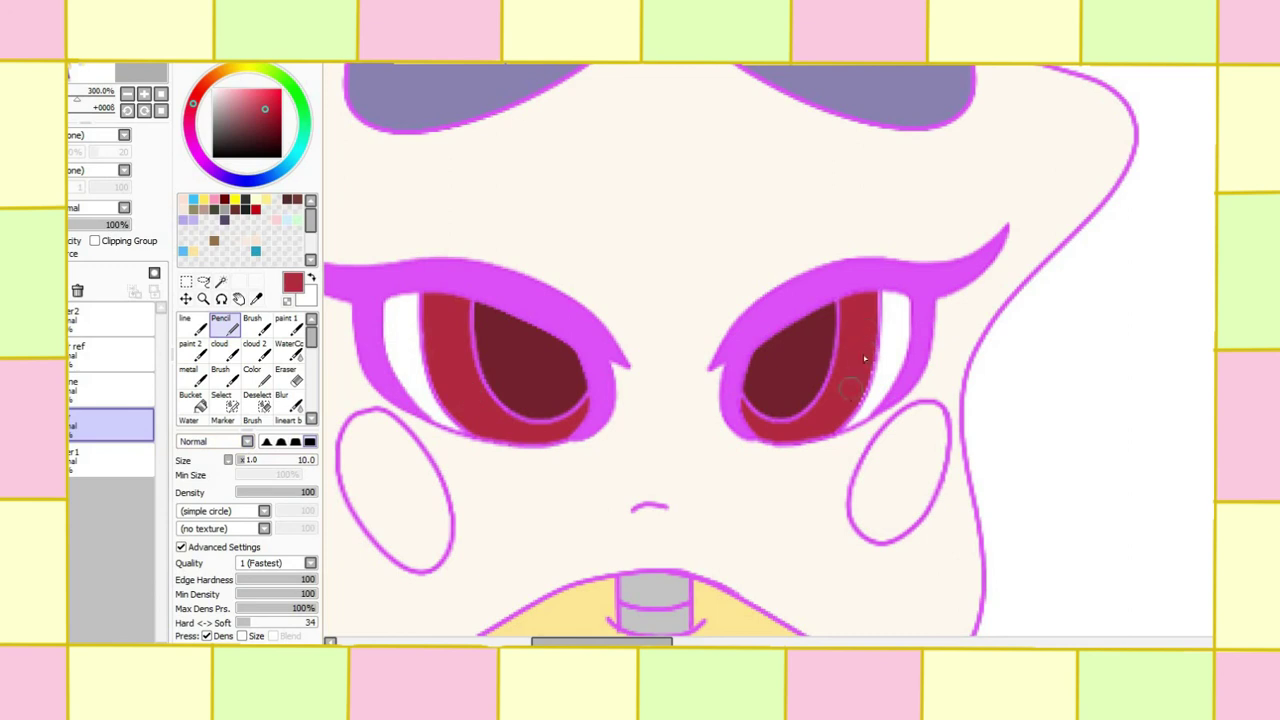
Step: Delete the reference layer holding the palette swatches beside the character
{"action": "scroll", "coordinate": [860, 361], "scroll_direction": "down", "scroll_amount": 5}
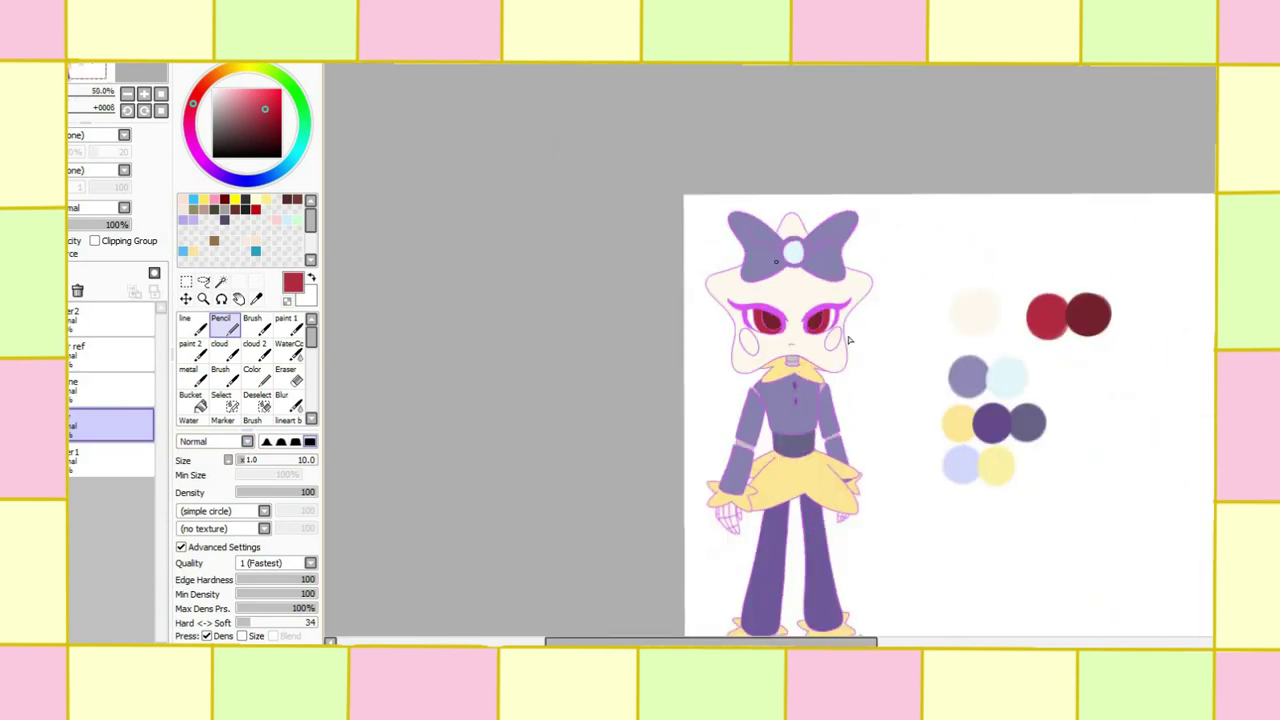
{"action": "left_click", "coordinate": [85, 342]}
{"action": "key", "text": "Delete"}
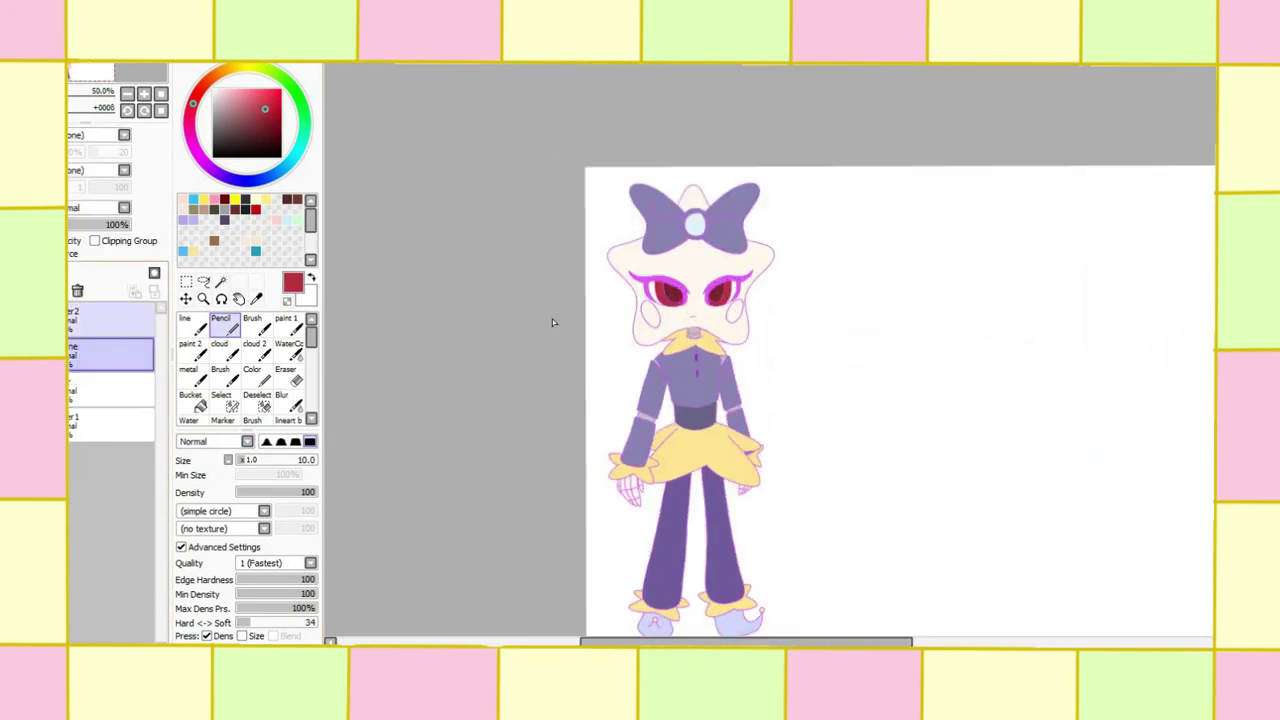
Step: Select the dark red pupils of both eyes with the Magic Wand on the colour layer
{"action": "scroll", "coordinate": [552, 318], "scroll_direction": "up", "scroll_amount": 1}
{"action": "left_click", "coordinate": [110, 390]}
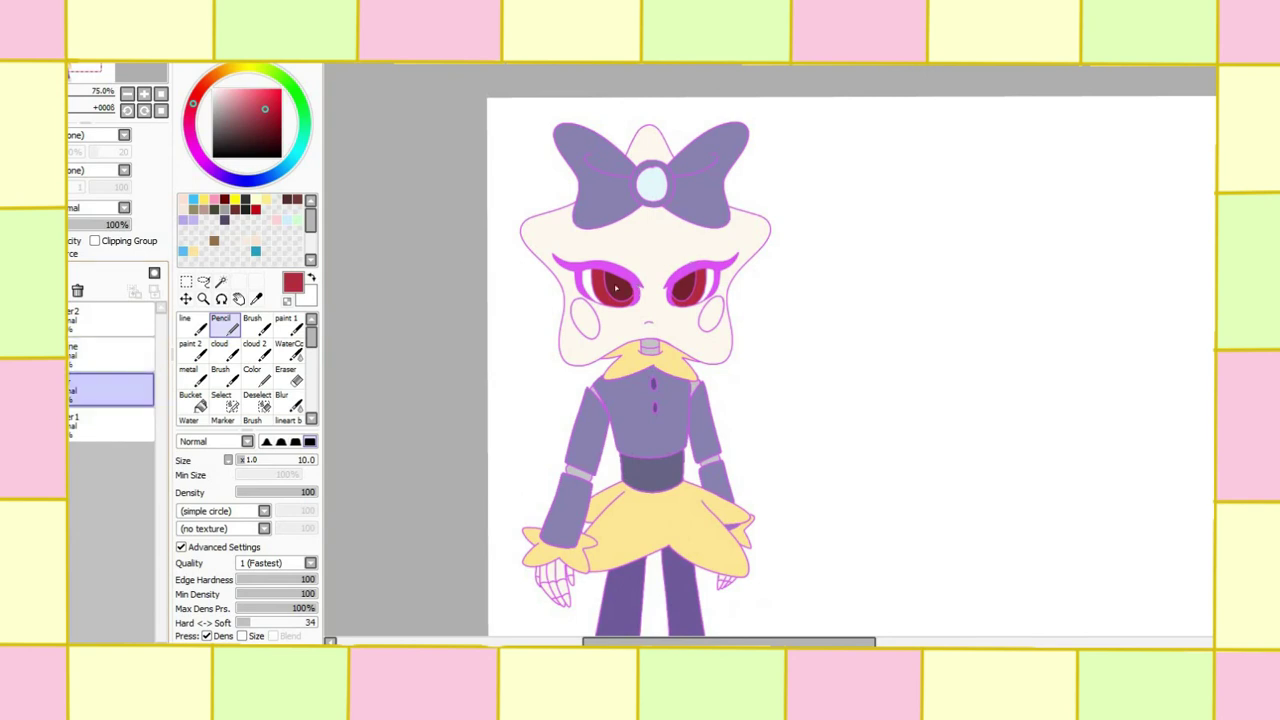
{"action": "scroll", "coordinate": [616, 288], "scroll_direction": "up", "scroll_amount": 3}
{"action": "left_click", "coordinate": [221, 281]}
{"action": "scroll", "coordinate": [527, 275], "scroll_direction": "up", "scroll_amount": 2}
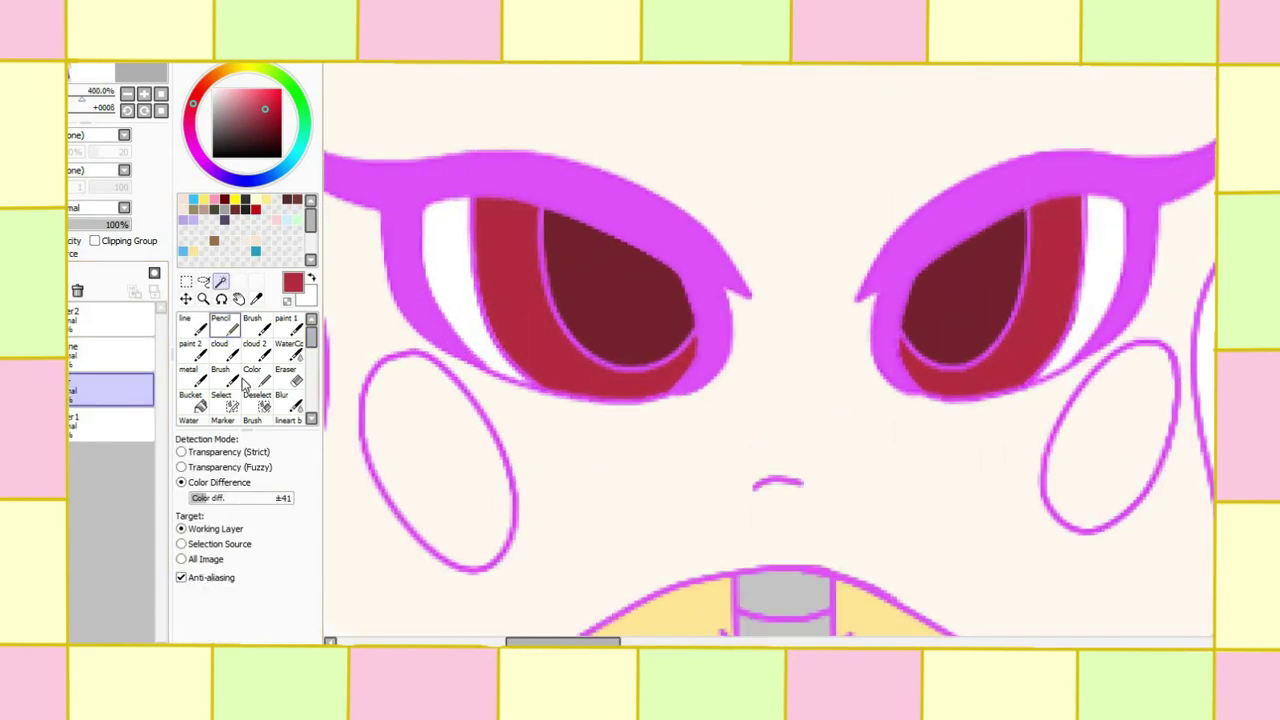
{"action": "left_click", "coordinate": [590, 335]}
{"action": "left_click", "coordinate": [993, 314]}
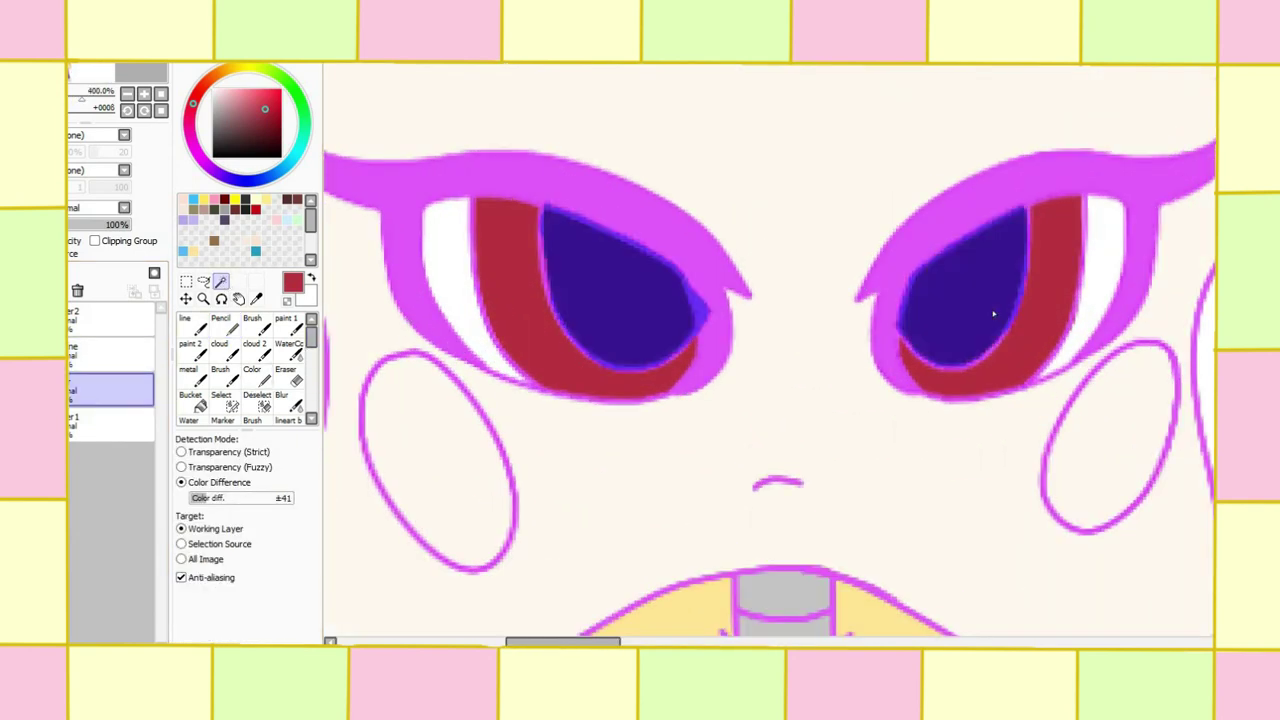
Step: Draw a curved red highlight in each pupil with the size 5 Pencil and taper it with the dark pupil red
{"action": "left_click", "coordinate": [220, 323]}
{"action": "left_click", "coordinate": [262, 122]}
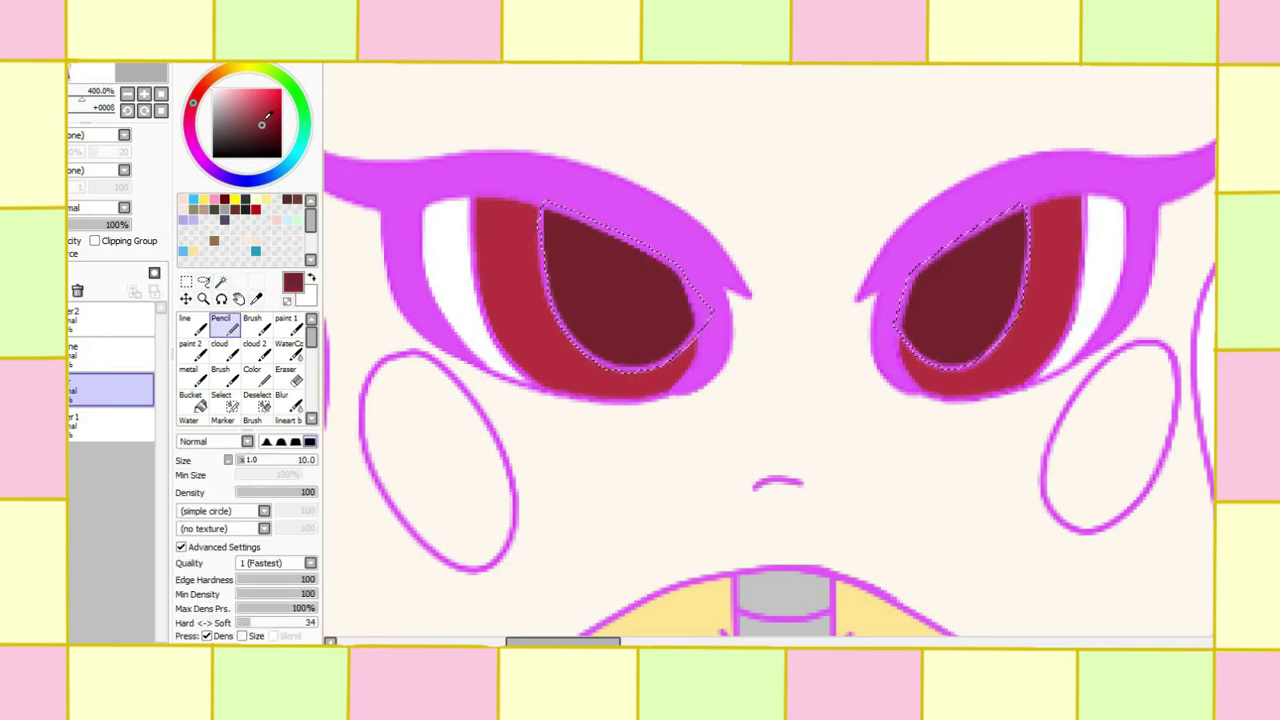
{"action": "left_click", "coordinate": [250, 460]}
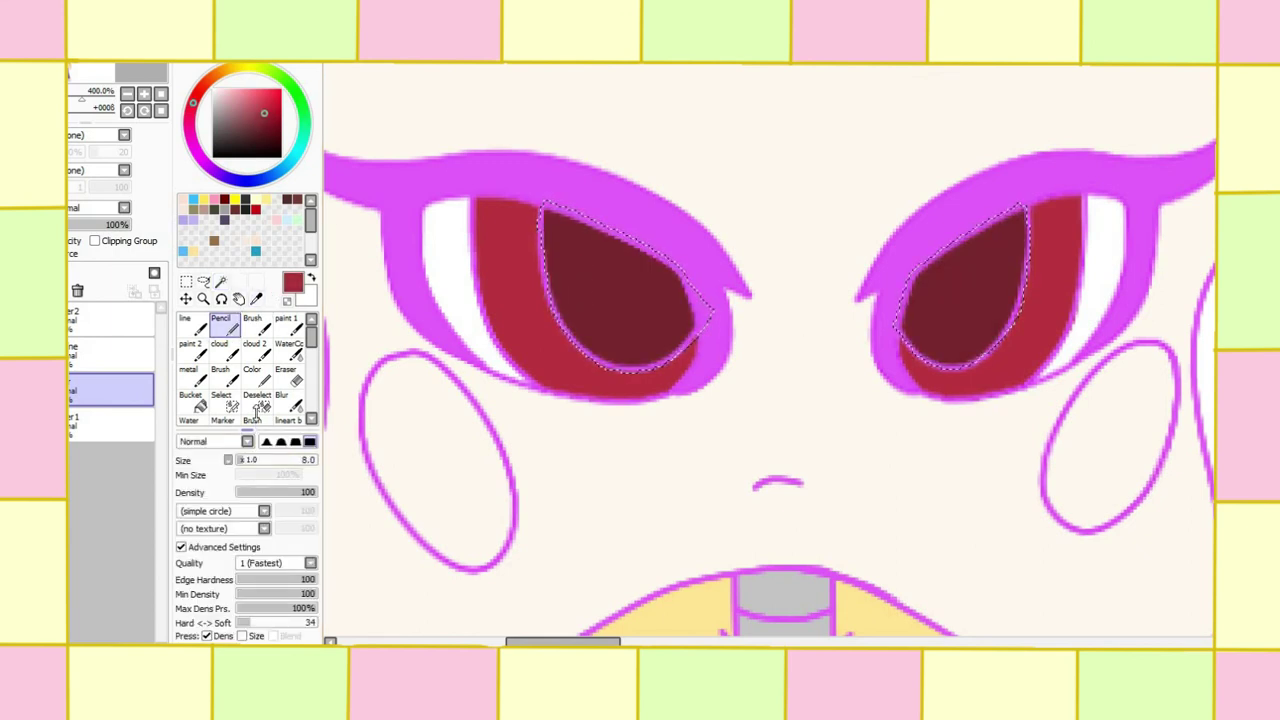
{"action": "left_click_drag", "start_coordinate": [256, 418], "coordinate": [256, 346]}
{"action": "left_click", "coordinate": [292, 605]}
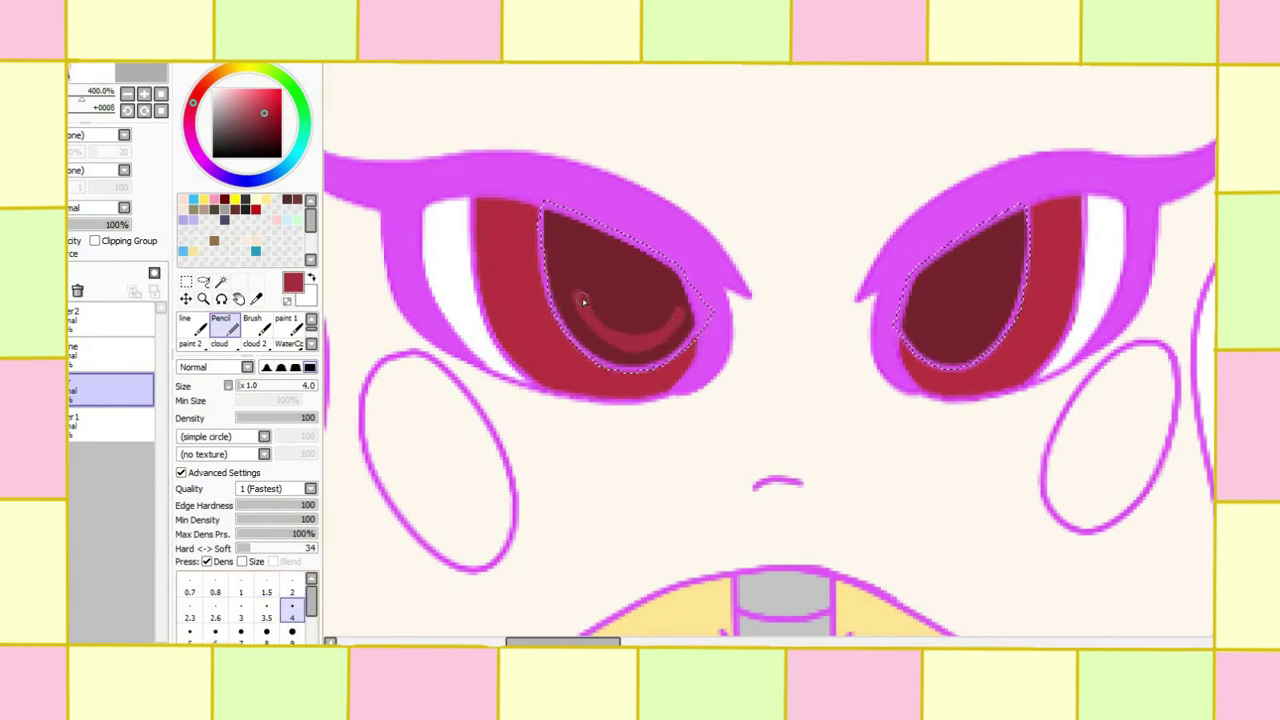
{"action": "key", "text": "ctrl+z"}
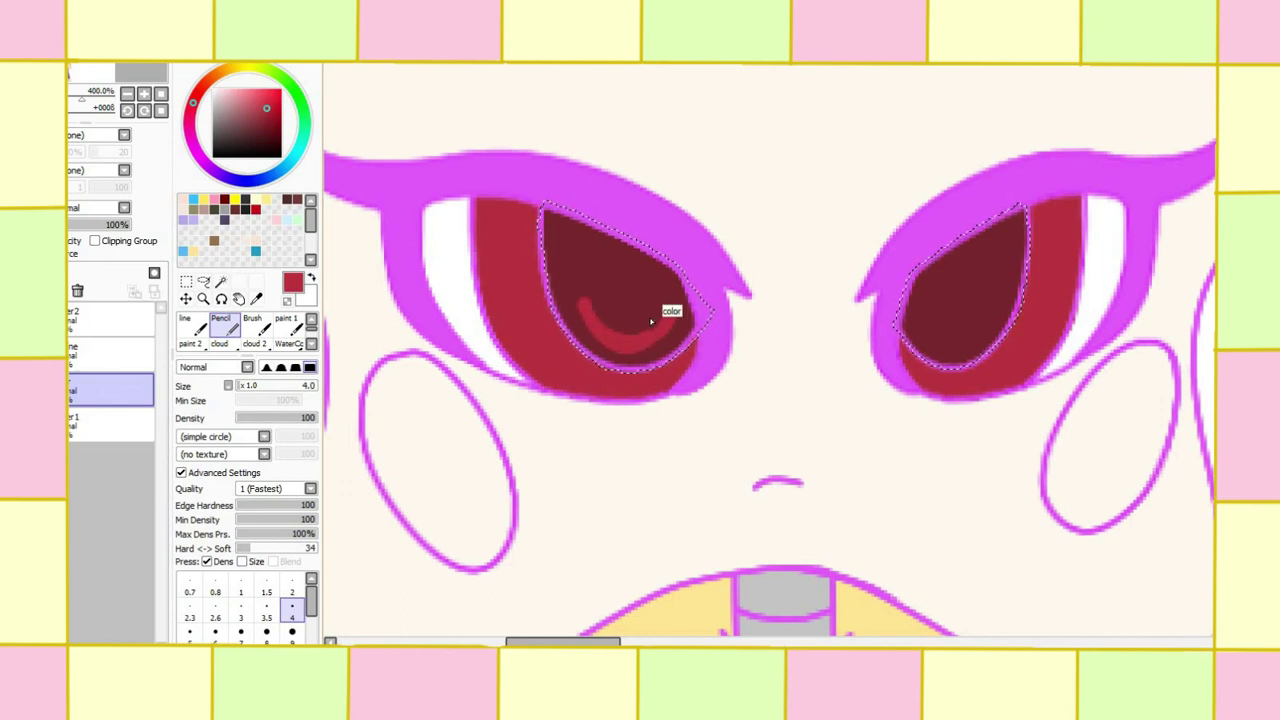
{"action": "left_click", "coordinate": [190, 630]}
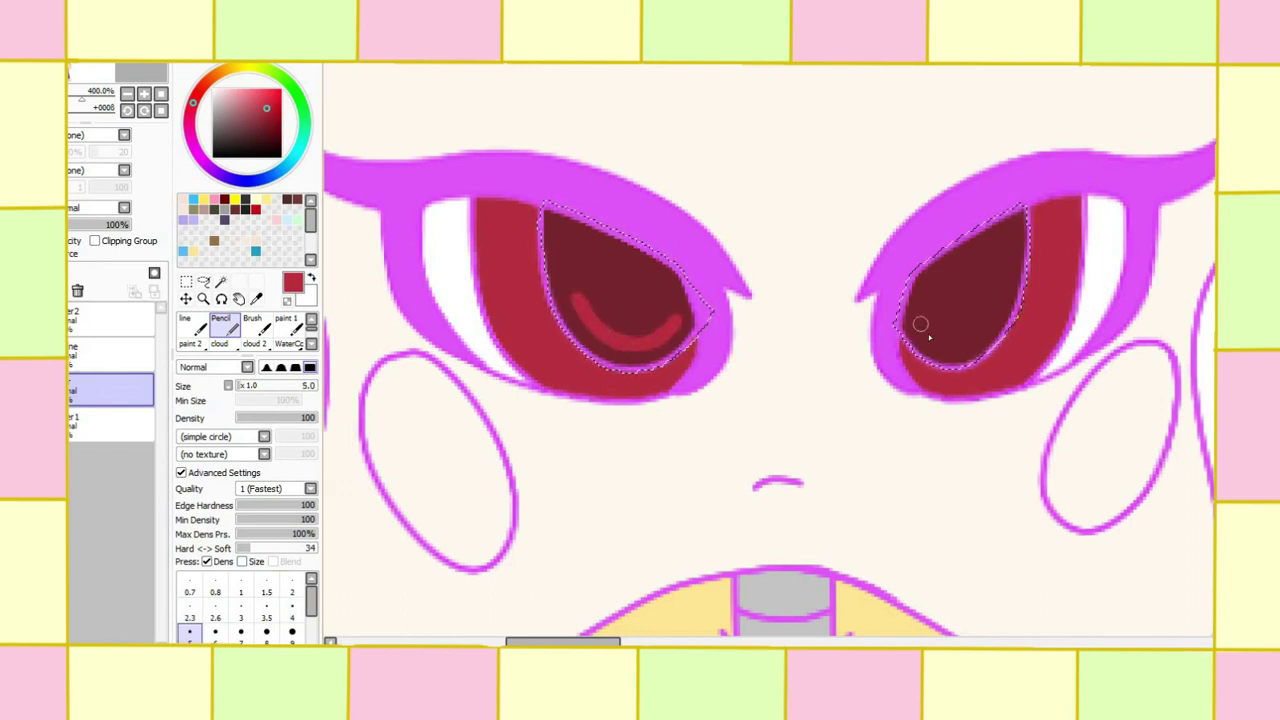
{"action": "key", "text": "alt"}
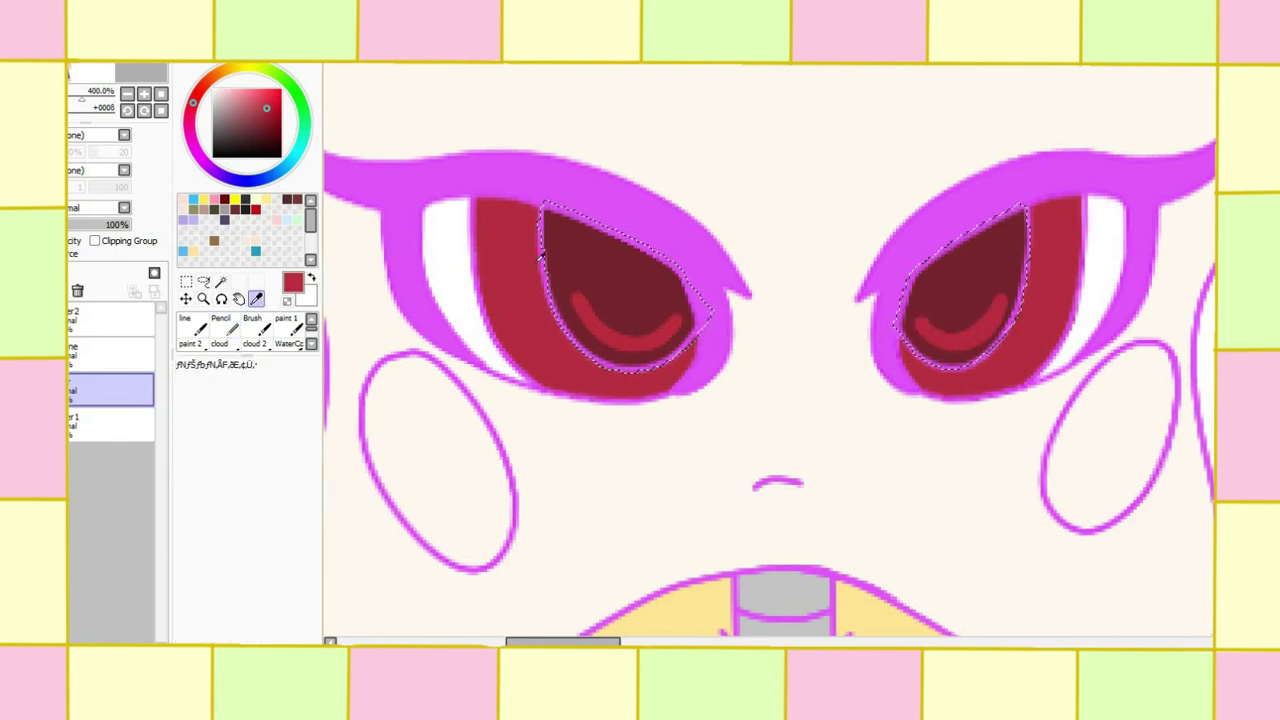
{"action": "left_click", "coordinate": [232, 327]}
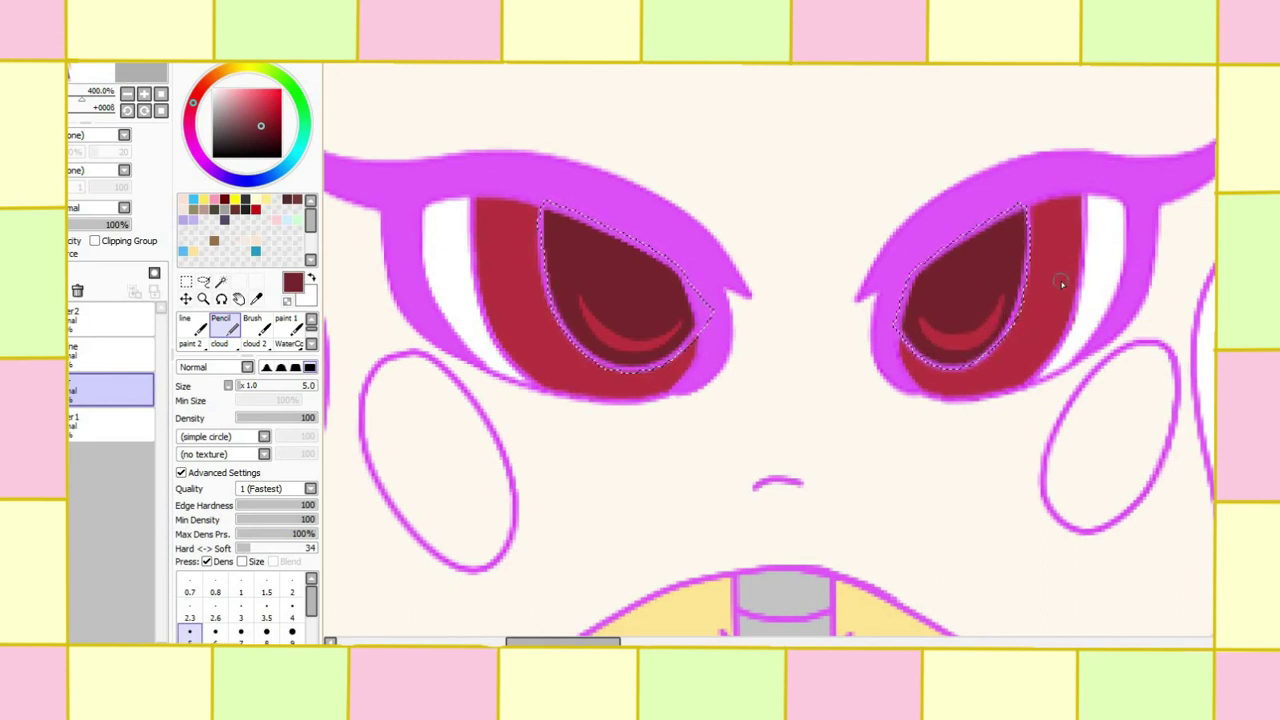
Step: Replace the selection with the full irises and pupils of both eyes, using the Magic Wand and Select pen for the highlight gaps
{"action": "left_click", "coordinate": [235, 55]}
{"action": "left_click", "coordinate": [250, 82]}
{"action": "left_click", "coordinate": [221, 281]}
{"action": "left_click", "coordinate": [560, 295]}
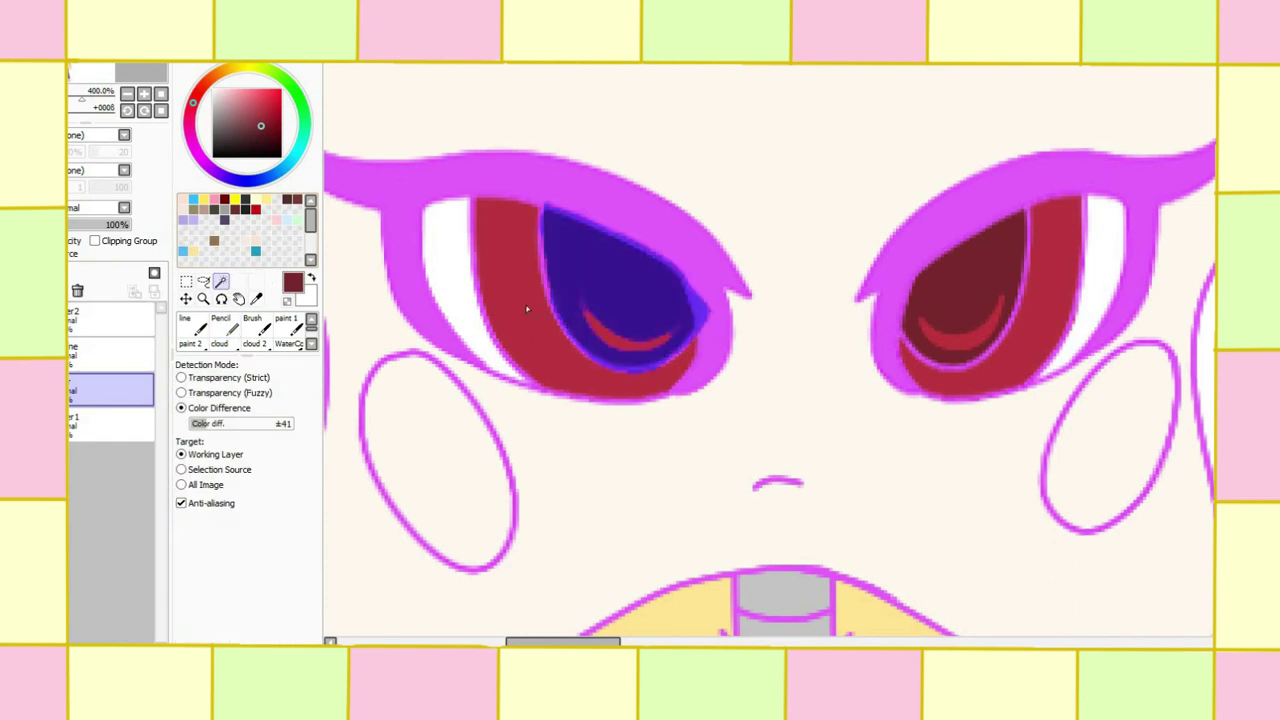
{"action": "left_click", "coordinate": [527, 309]}
{"action": "left_click", "coordinate": [965, 265]}
{"action": "left_click", "coordinate": [1050, 290]}
{"action": "left_click", "coordinate": [988, 335]}
{"action": "left_click_drag", "start_coordinate": [241, 355], "coordinate": [241, 432]}
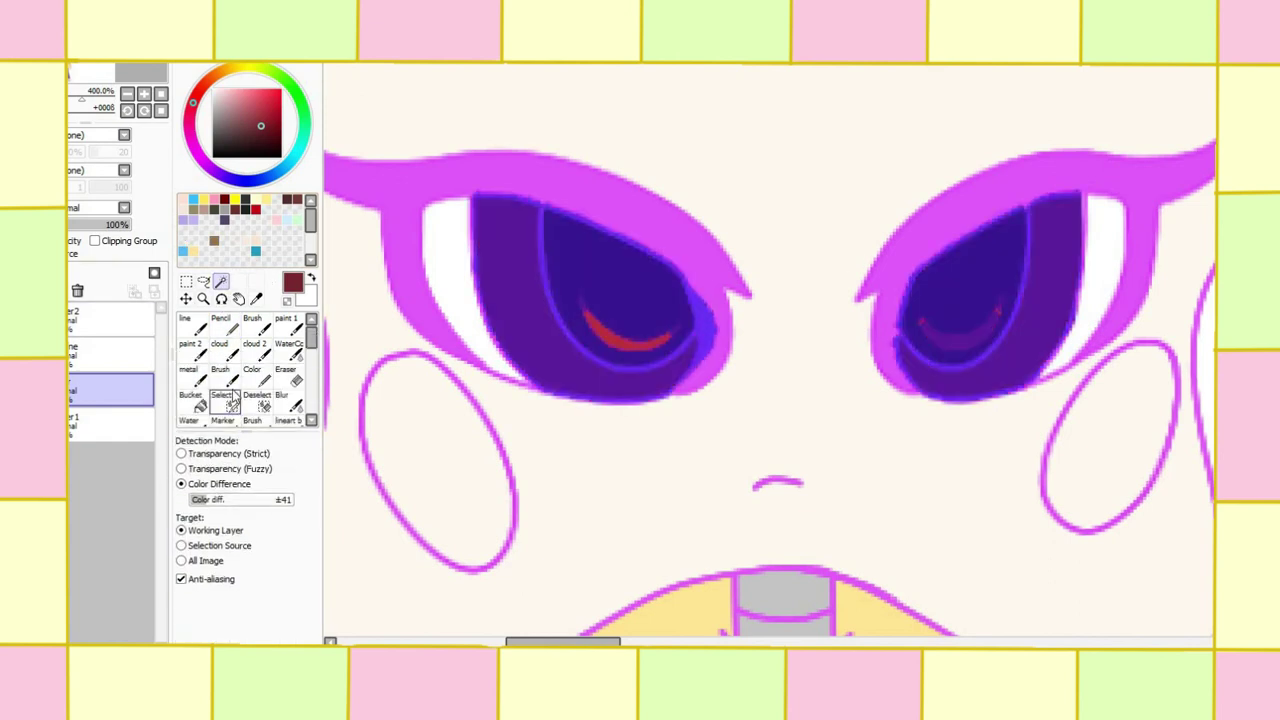
{"action": "left_click", "coordinate": [221, 398]}
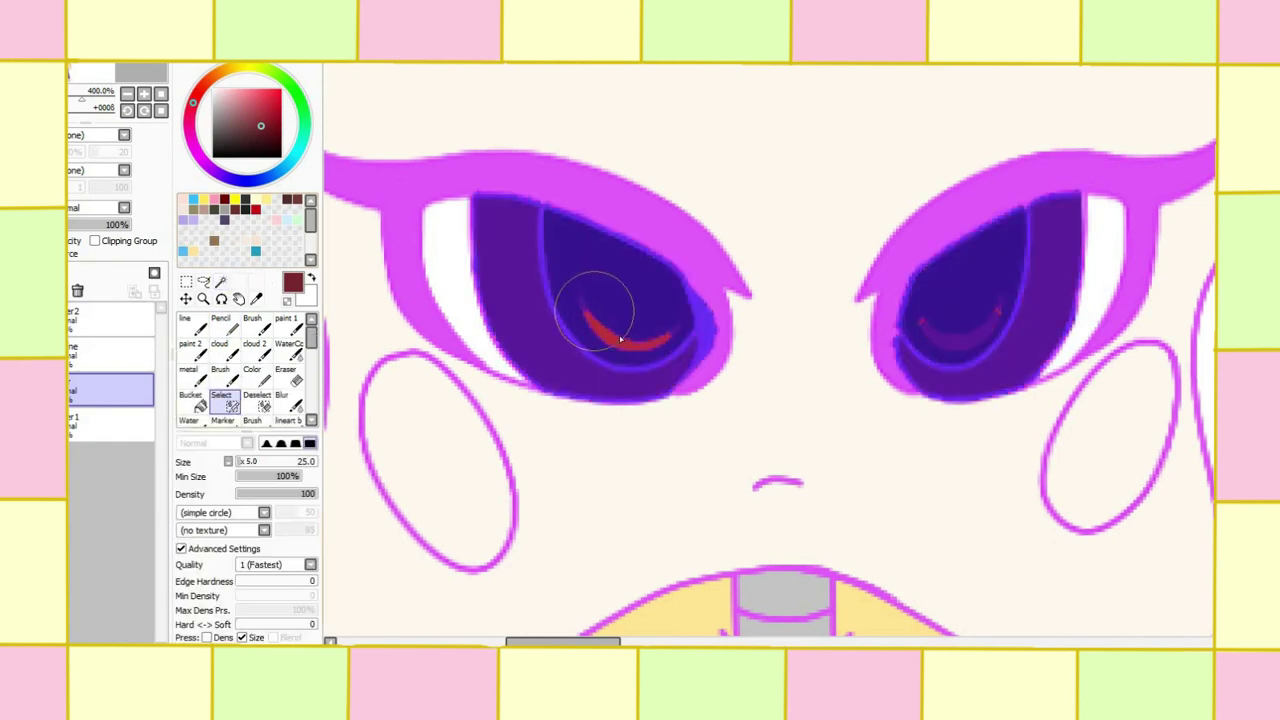
Step: Paint a black shadow across the upper part of both irises on a new layer with the size 18 Pencil
{"action": "left_click", "coordinate": [112, 276]}
{"action": "left_click", "coordinate": [220, 325]}
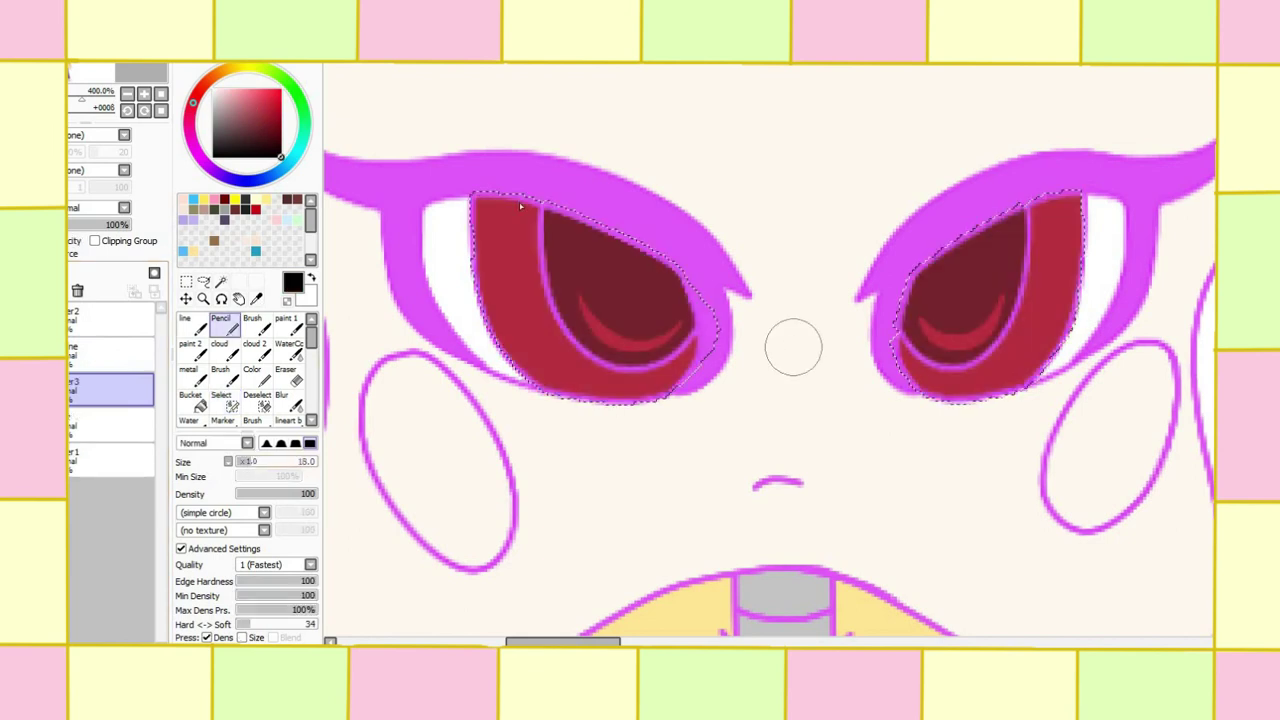
{"action": "left_click_drag", "start_coordinate": [475, 212], "coordinate": [690, 310]}
{"action": "left_click_drag", "start_coordinate": [935, 250], "coordinate": [1080, 205]}
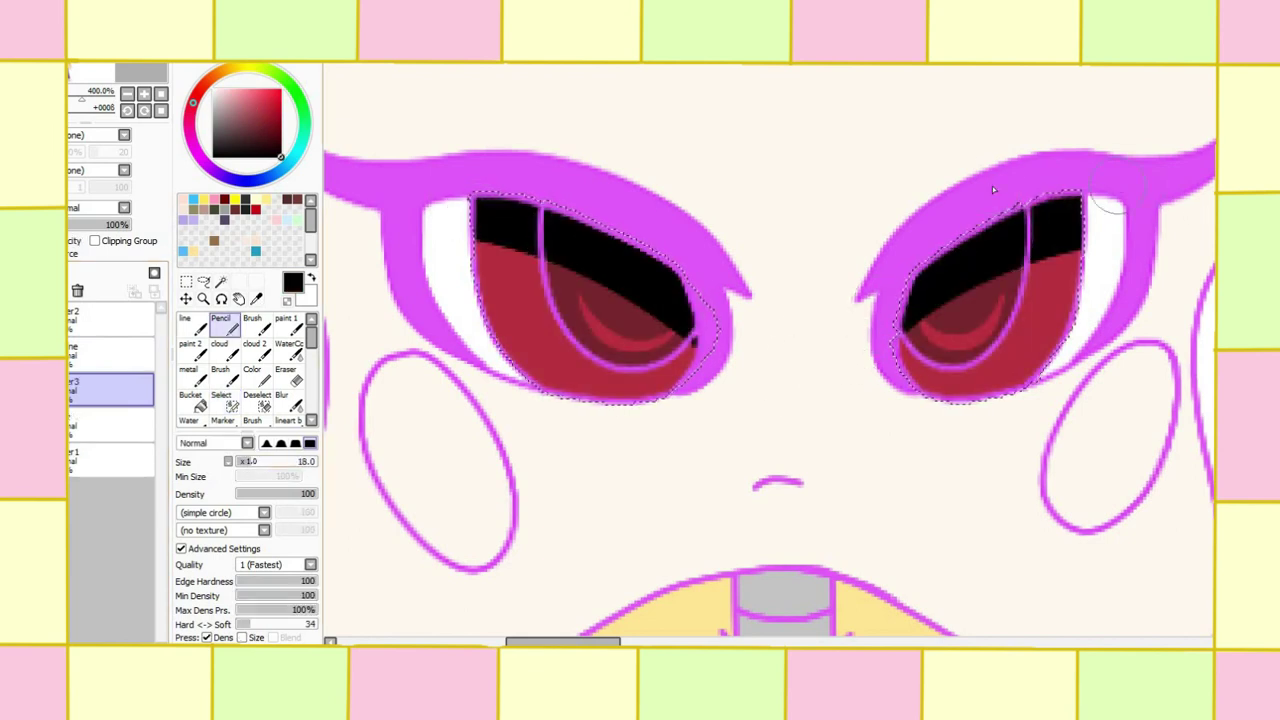
Step: Set the black eye shadow layer to Overlay at 68% opacity
{"action": "left_click", "coordinate": [100, 207]}
{"action": "left_click", "coordinate": [95, 255]}
{"action": "left_click_drag", "start_coordinate": [126, 225], "coordinate": [102, 225]}
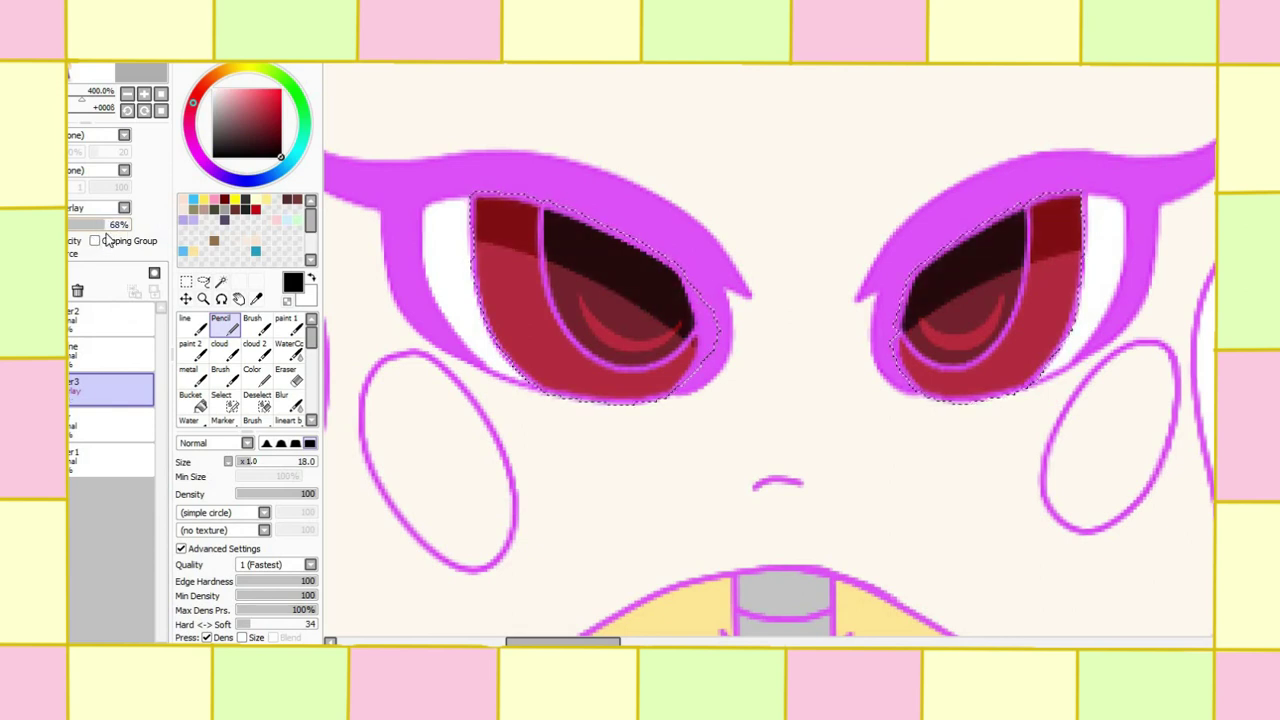
Step: Add another layer in Overlay mode and paint the lower part of both irises white
{"action": "left_click", "coordinate": [78, 272]}
{"action": "left_click", "coordinate": [100, 207]}
{"action": "left_click", "coordinate": [76, 259]}
{"action": "left_click", "coordinate": [212, 90]}
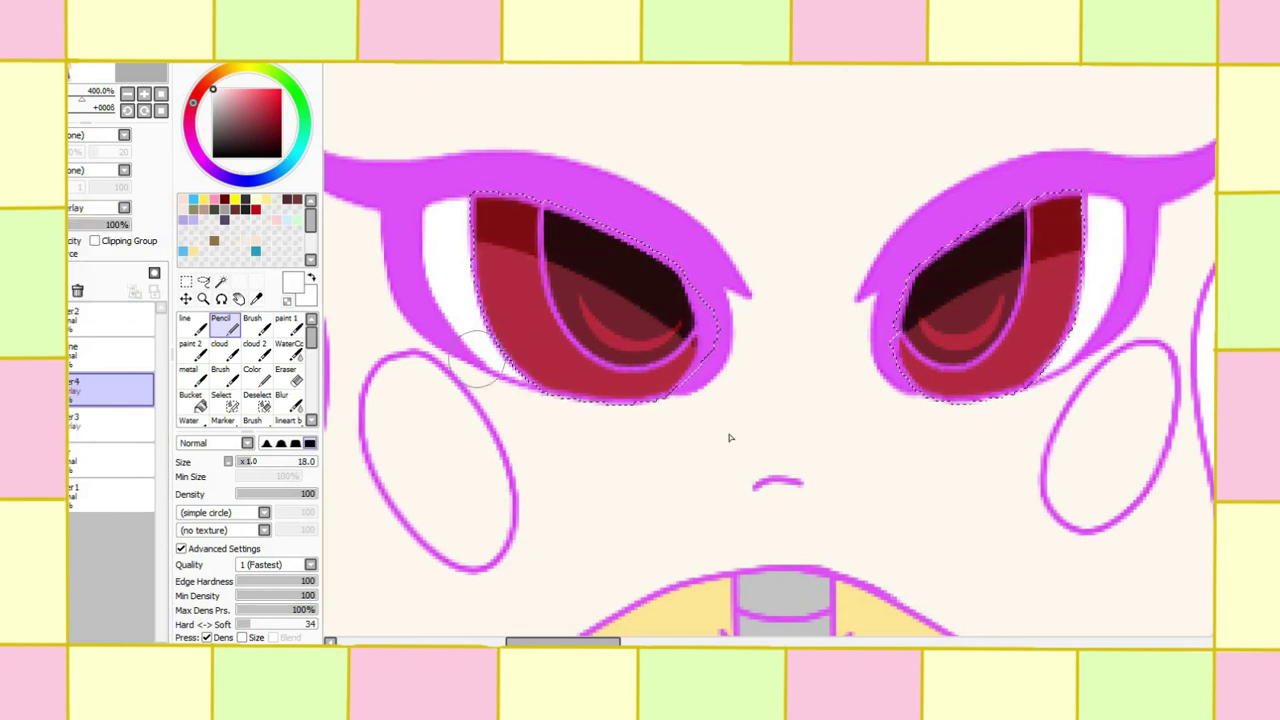
{"action": "mouse_move", "coordinate": [480, 355]}
{"action": "left_mouse_down"}
{"action": "mouse_move", "coordinate": [690, 380]}
{"action": "mouse_move", "coordinate": [680, 385]}
{"action": "left_mouse_up"}
{"action": "left_click_drag", "start_coordinate": [905, 360], "coordinate": [1065, 330]}
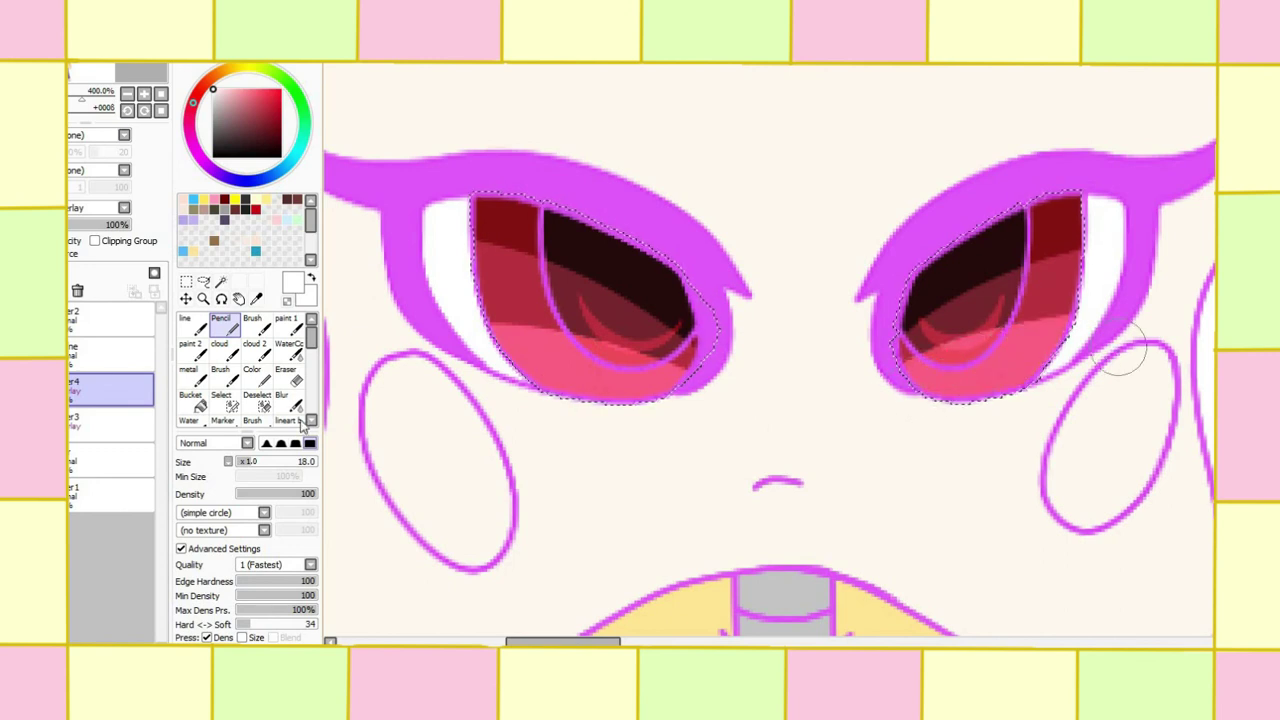
Step: Soften the edges of the white lower highlight and the dark upper shadow in both eyes with the size 16 Blur tool
{"action": "left_click", "coordinate": [282, 400]}
{"action": "left_click_drag", "start_coordinate": [500, 300], "coordinate": [580, 340]}
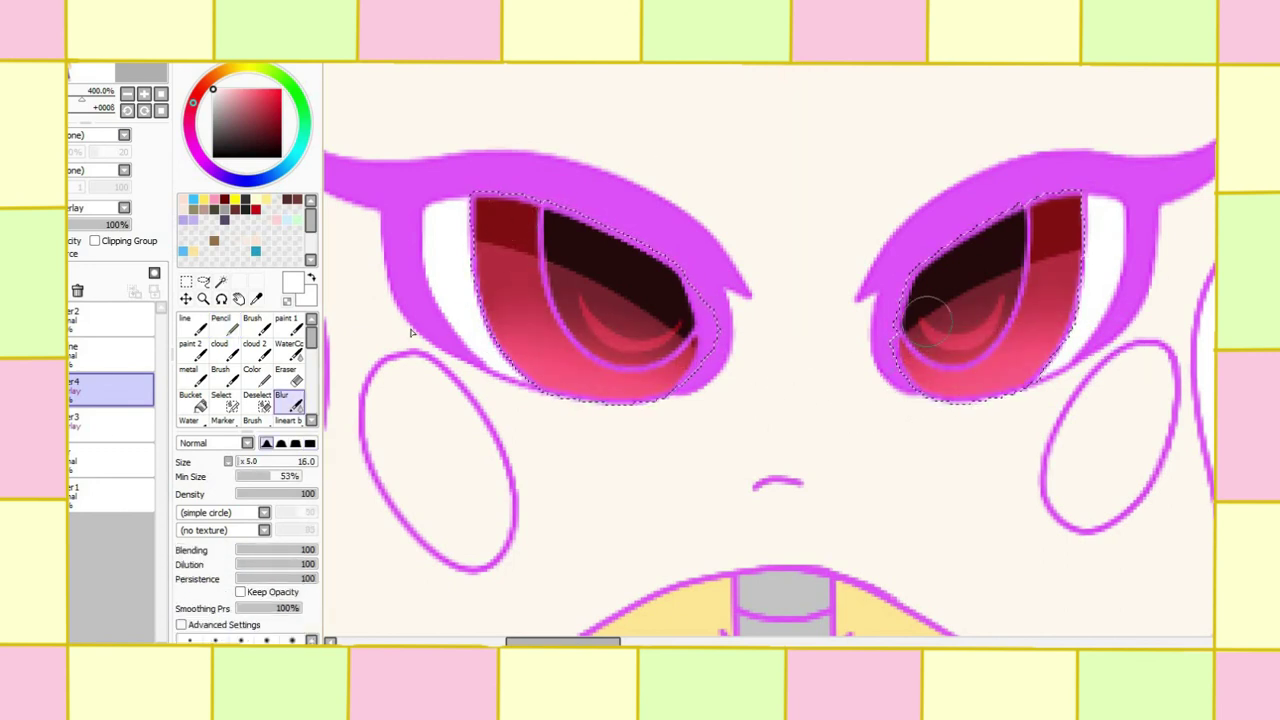
{"action": "left_click", "coordinate": [110, 422]}
{"action": "left_click_drag", "start_coordinate": [1070, 265], "coordinate": [930, 320]}
{"action": "left_click_drag", "start_coordinate": [680, 335], "coordinate": [480, 245]}
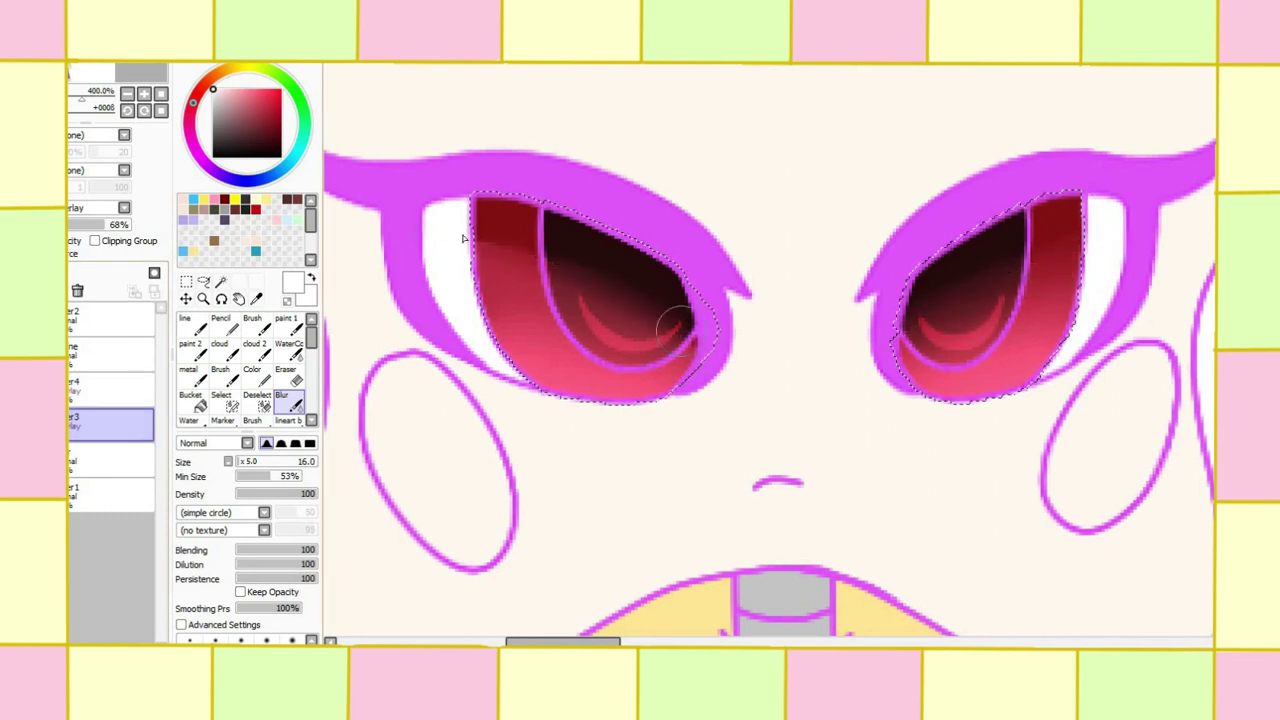
Step: Paint a rounded white highlight in the lower part of both irises on a new Overlay layer with the size 40 Pencil
{"action": "left_click", "coordinate": [77, 272]}
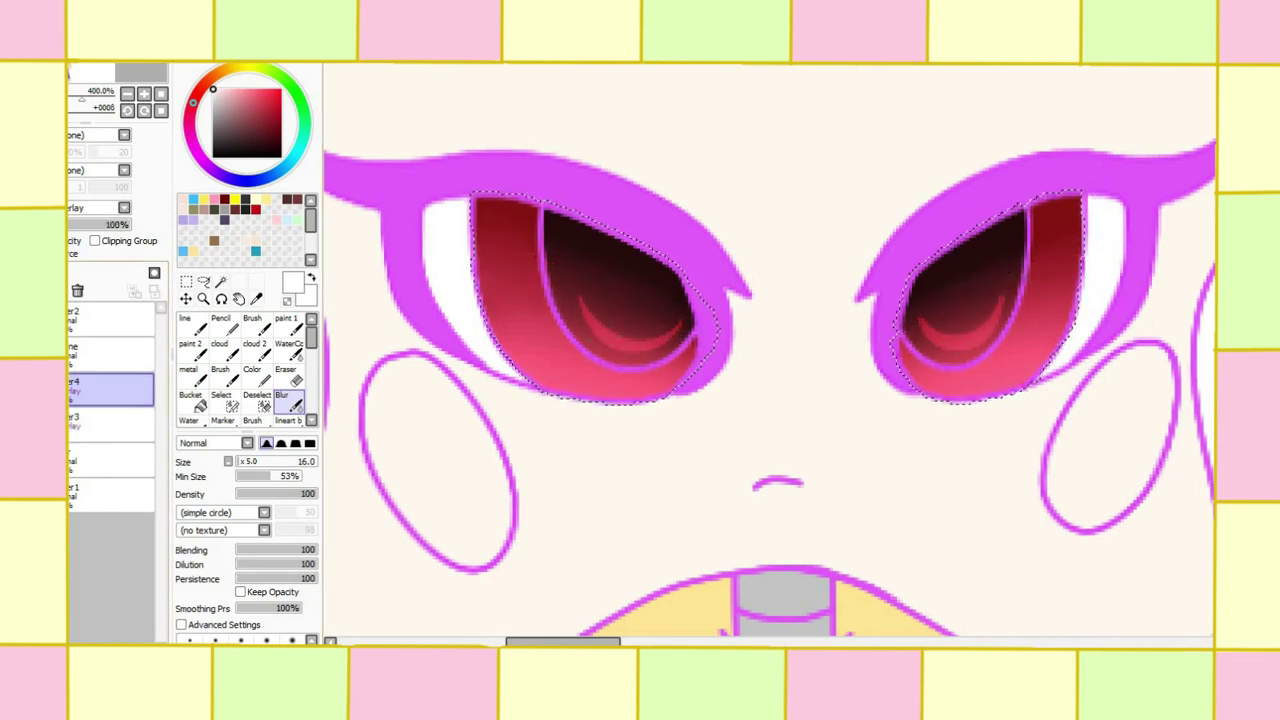
{"action": "left_click", "coordinate": [124, 207]}
{"action": "left_click", "coordinate": [100, 259]}
{"action": "left_click", "coordinate": [220, 323]}
{"action": "left_click", "coordinate": [269, 461]}
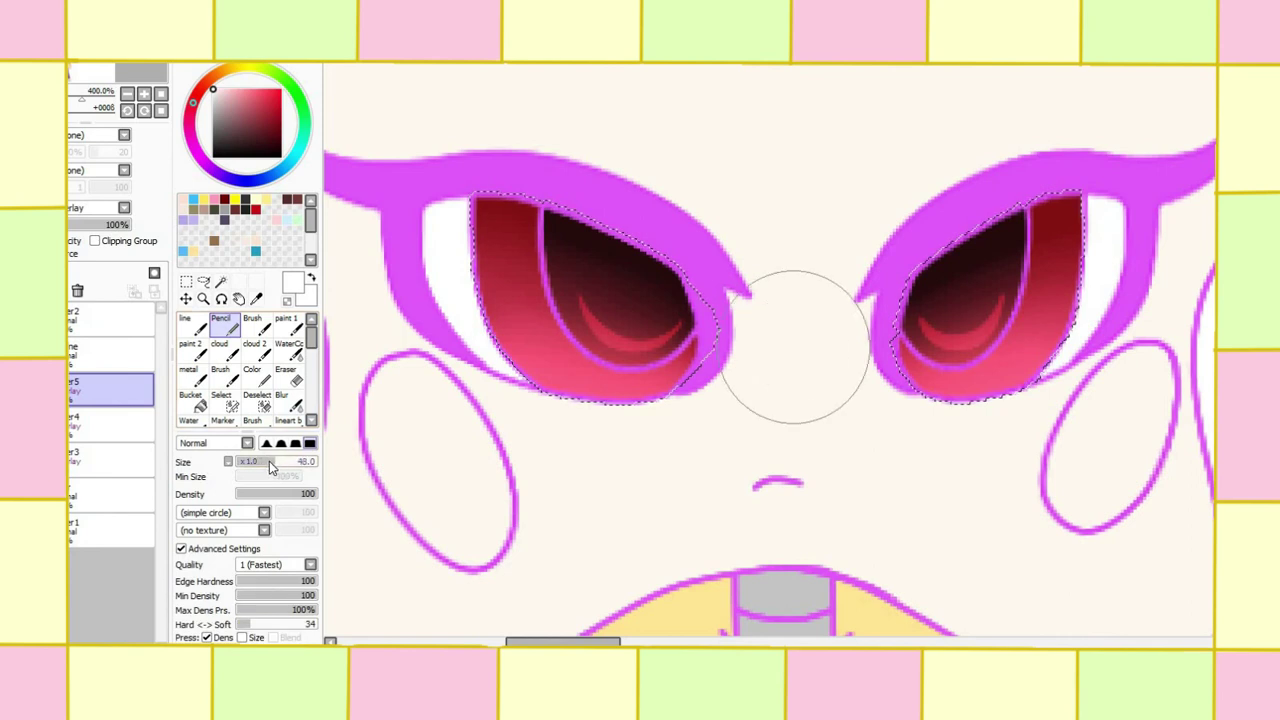
{"action": "left_click_drag", "start_coordinate": [592, 300], "coordinate": [588, 376]}
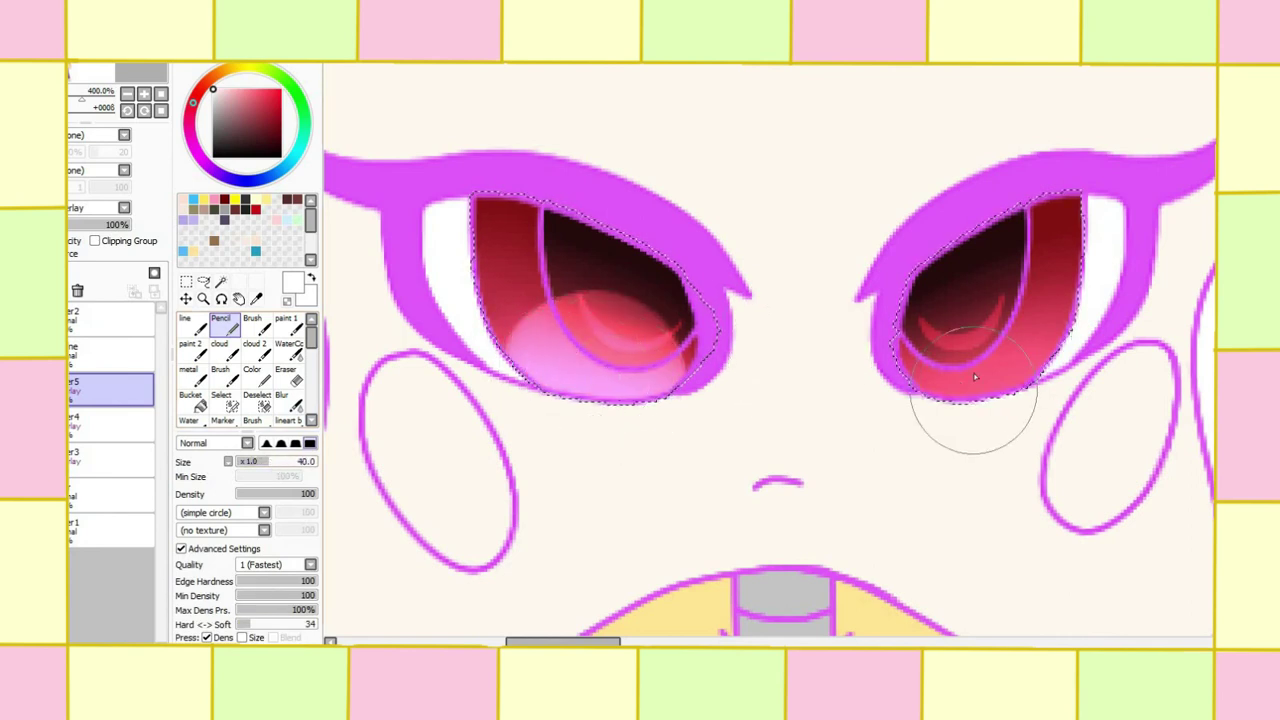
{"action": "mouse_move", "coordinate": [971, 400]}
{"action": "left_mouse_down"}
{"action": "mouse_move", "coordinate": [965, 370]}
{"action": "mouse_move", "coordinate": [968, 385]}
{"action": "mouse_move", "coordinate": [1020, 388]}
{"action": "left_mouse_up"}
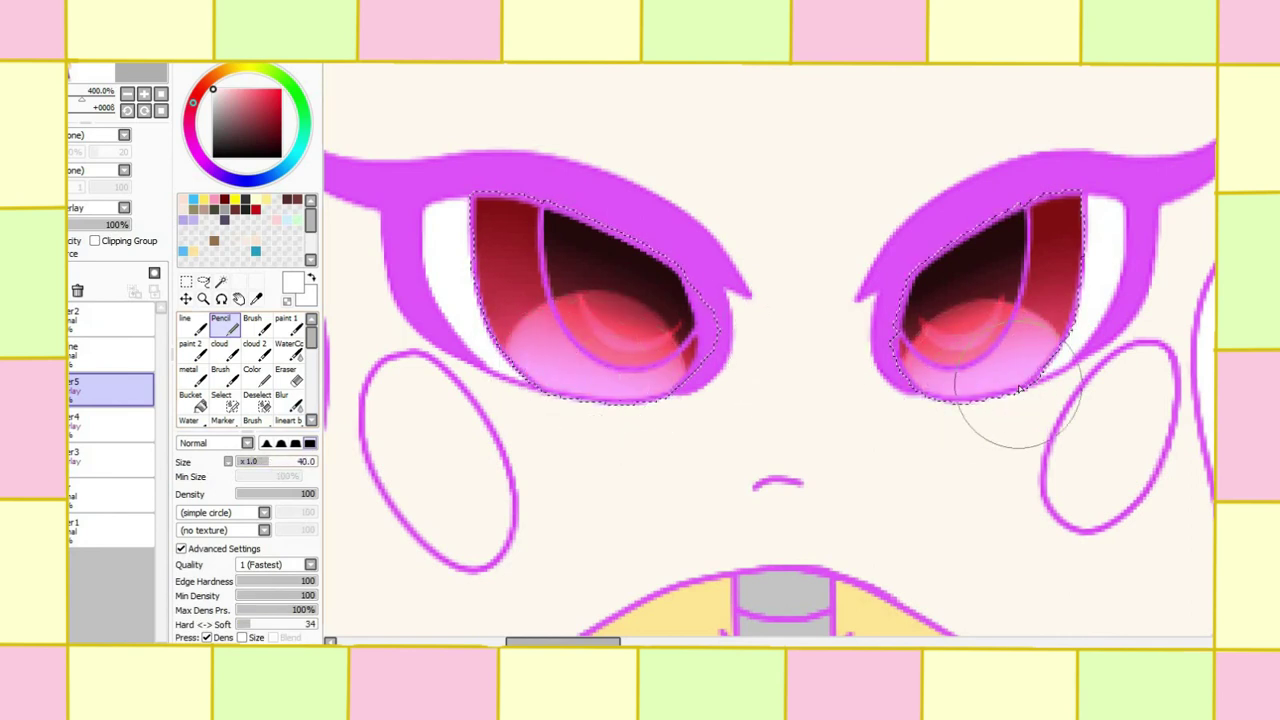
Step: Try Luminosity blending at 33% opacity on the rounded highlight layer and return it to Overlay at 100%
{"action": "left_click", "coordinate": [124, 207]}
{"action": "left_click", "coordinate": [95, 232]}
{"action": "left_click_drag", "start_coordinate": [130, 224], "coordinate": [99, 224]}
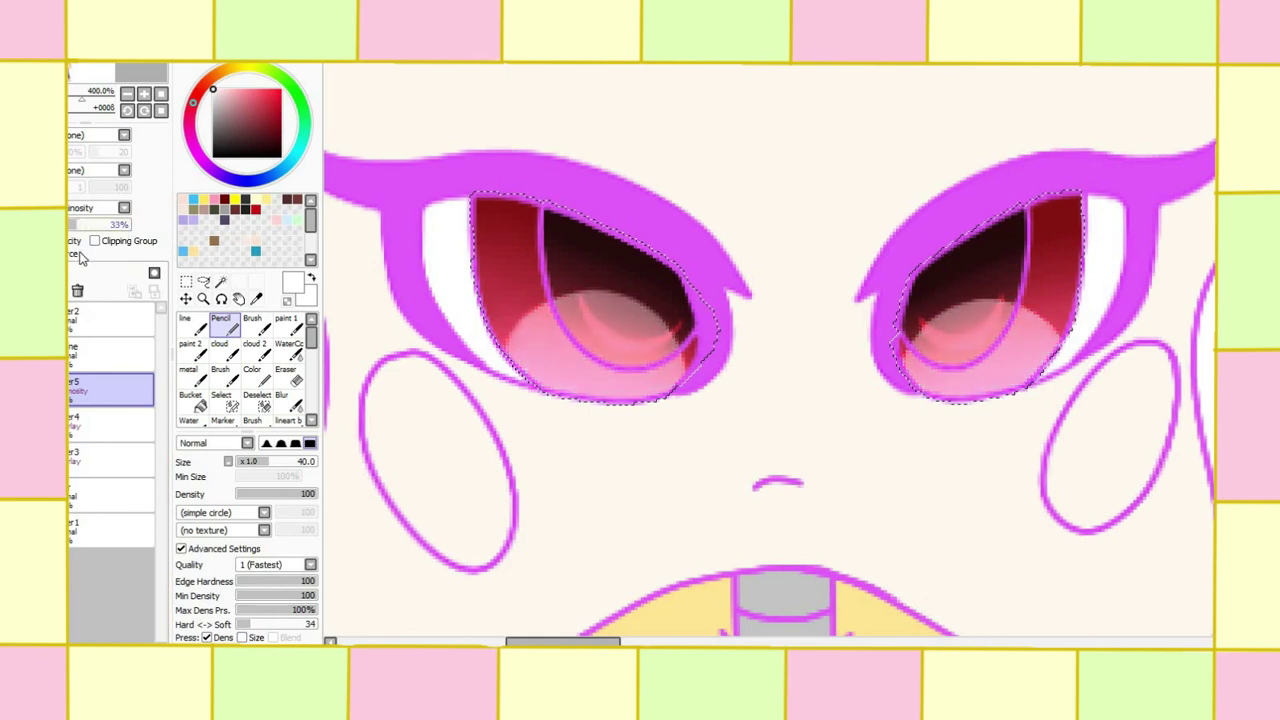
{"action": "key", "text": "ctrl+z"}
{"action": "left_click", "coordinate": [113, 207]}
{"action": "left_click", "coordinate": [88, 245]}
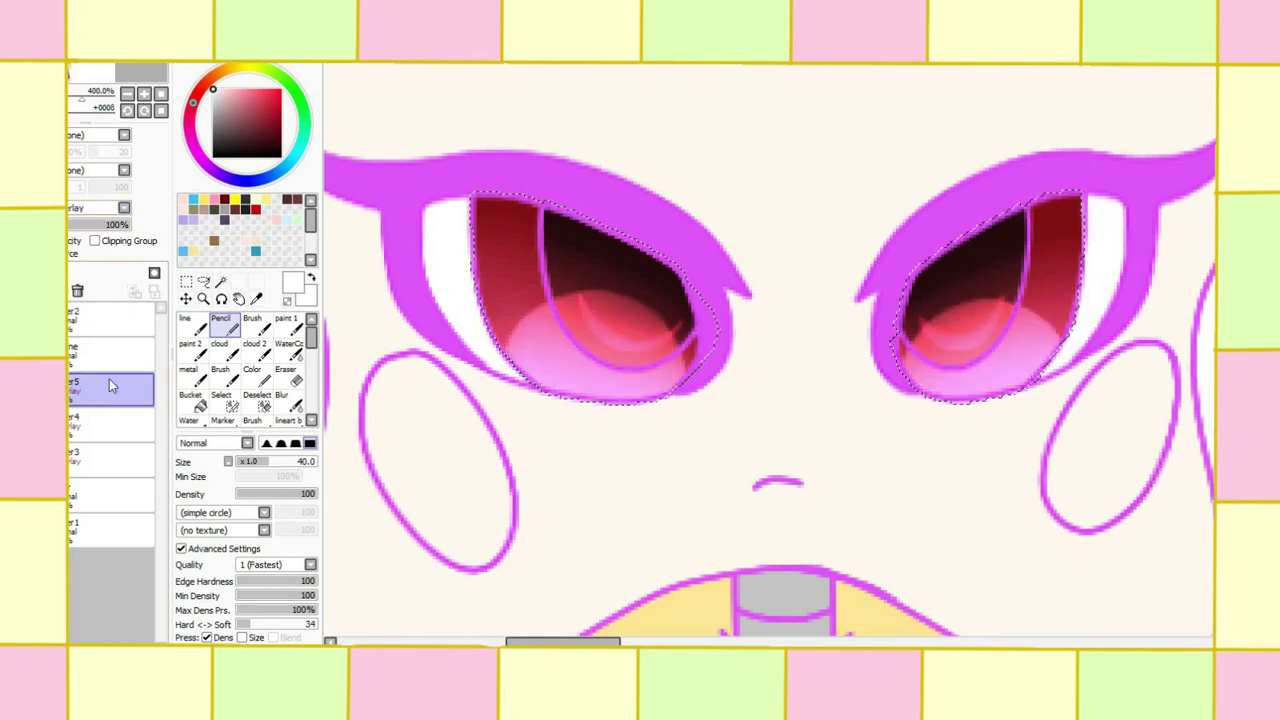
Step: Try Luminosity blending on the white lower highlight layer beneath the rounded highlight and return it to Overlay
{"action": "left_click", "coordinate": [110, 420]}
{"action": "left_click", "coordinate": [113, 207]}
{"action": "left_click", "coordinate": [112, 231]}
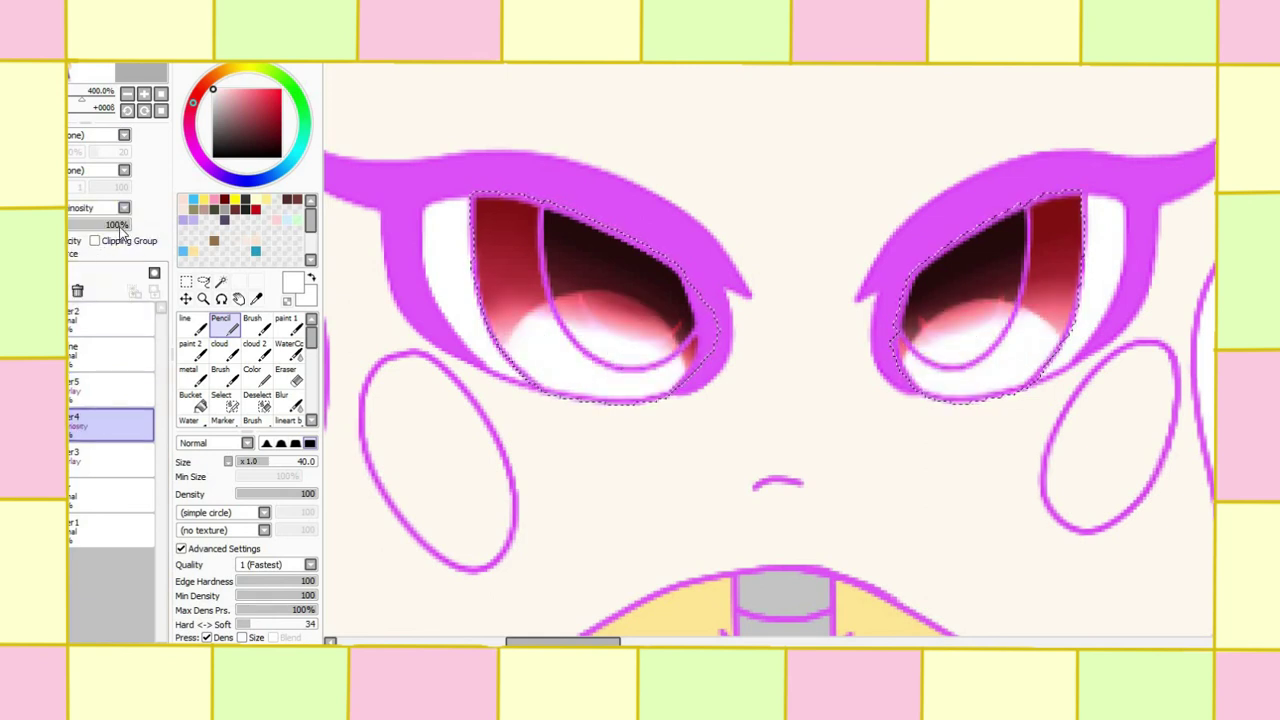
{"action": "left_click", "coordinate": [110, 207]}
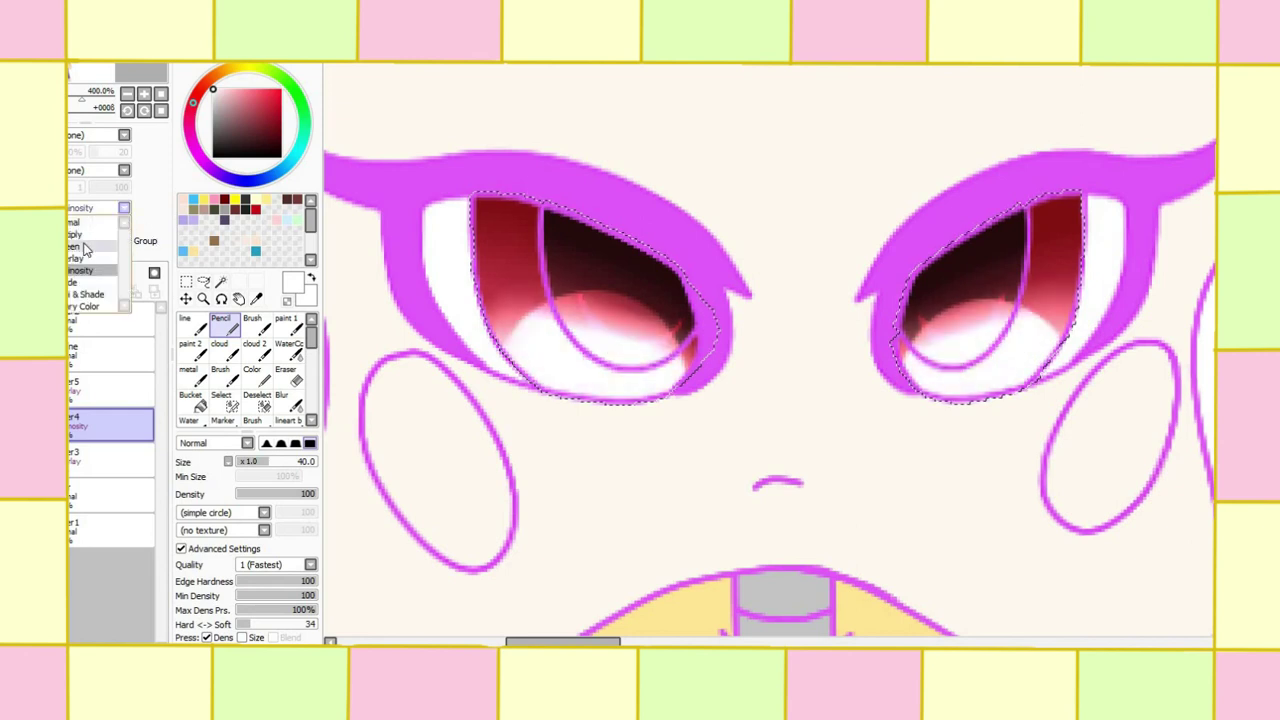
{"action": "left_click", "coordinate": [85, 250]}
Step: Lower the opacity of the rounded highlight layer to 82% and of the Overlay highlight layer below it to 79%
{"action": "left_click", "coordinate": [110, 388]}
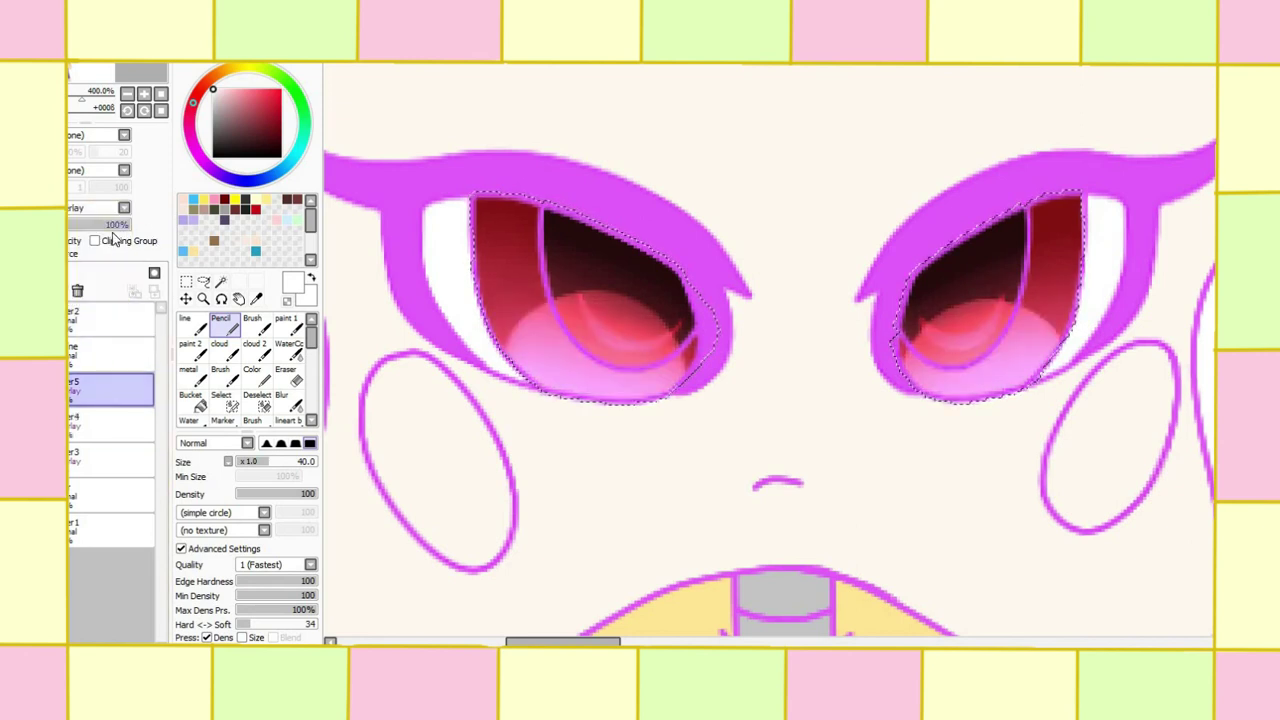
{"action": "left_click_drag", "start_coordinate": [124, 225], "coordinate": [100, 226]}
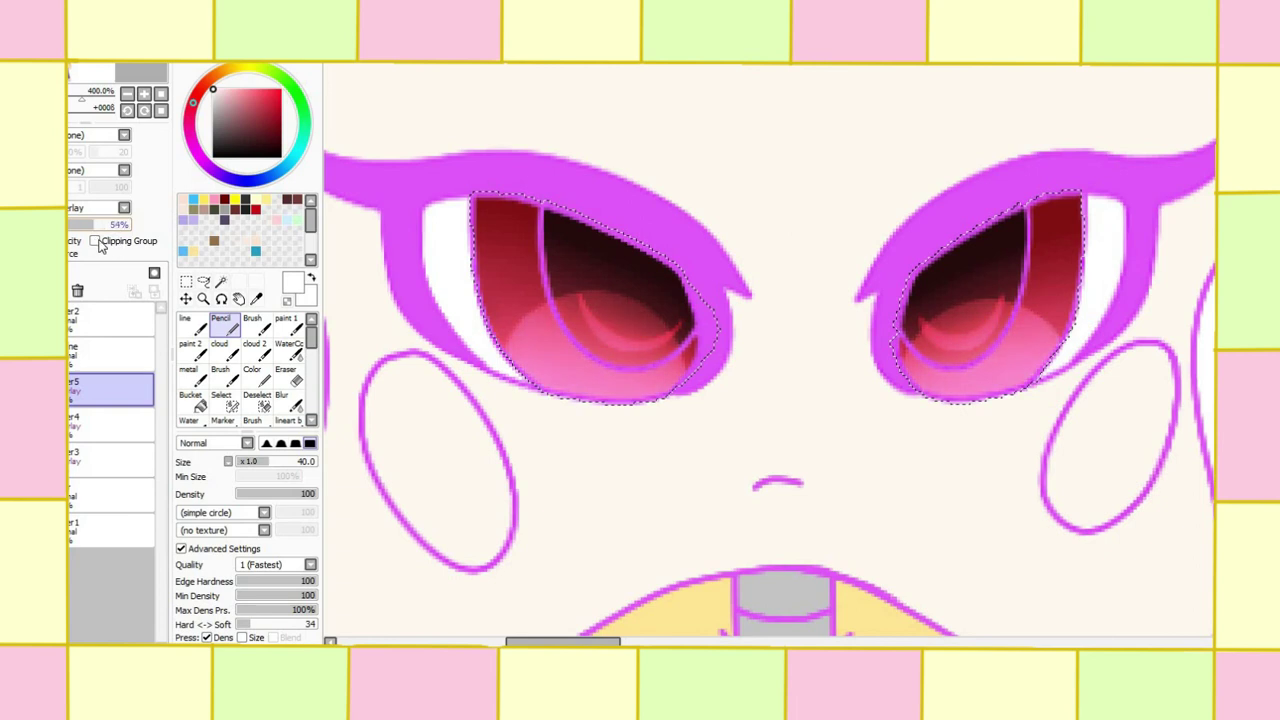
{"action": "left_click", "coordinate": [113, 227]}
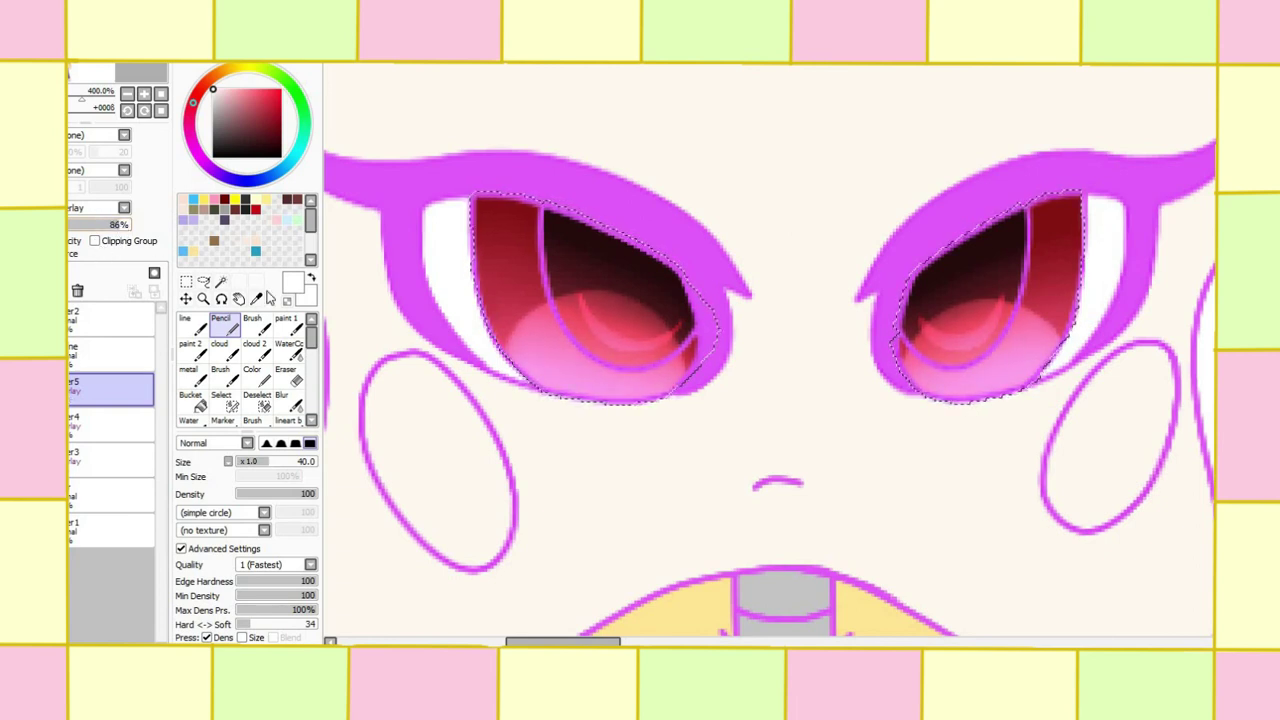
{"action": "scroll", "coordinate": [467, 327], "scroll_direction": "down", "scroll_amount": 5}
{"action": "scroll", "coordinate": [411, 280], "scroll_direction": "up", "scroll_amount": 4}
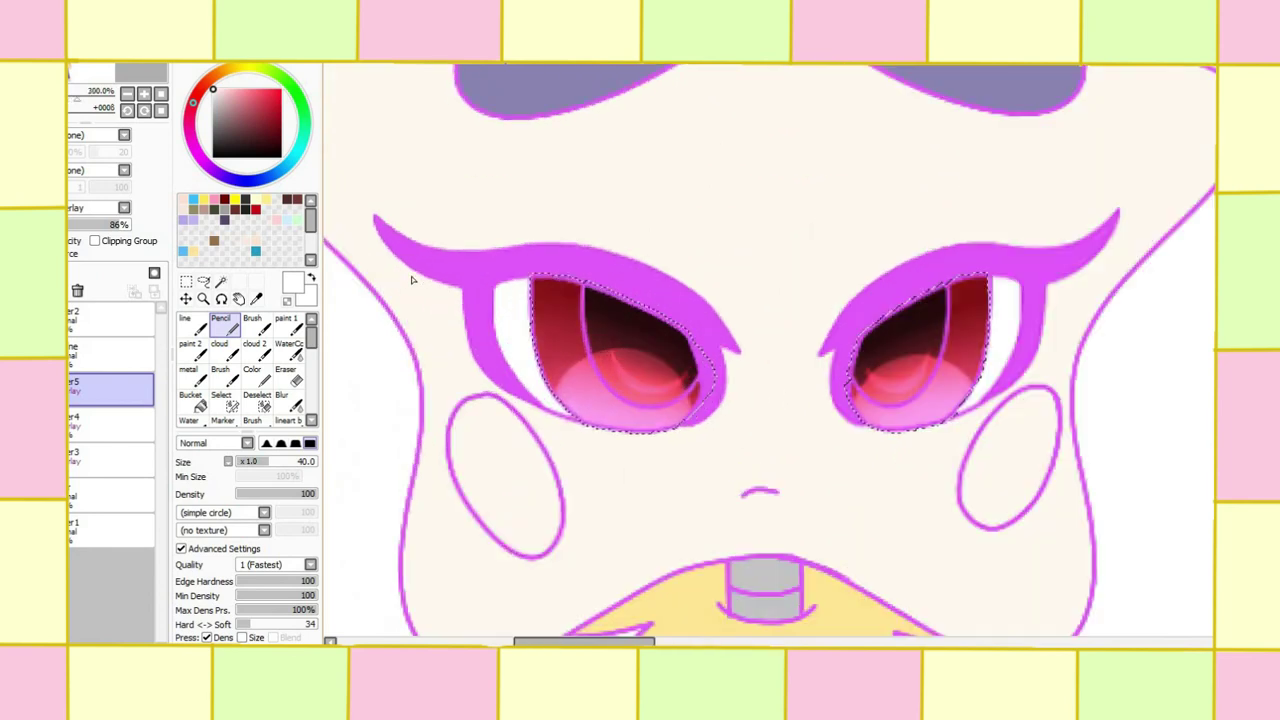
{"action": "left_click", "coordinate": [120, 418]}
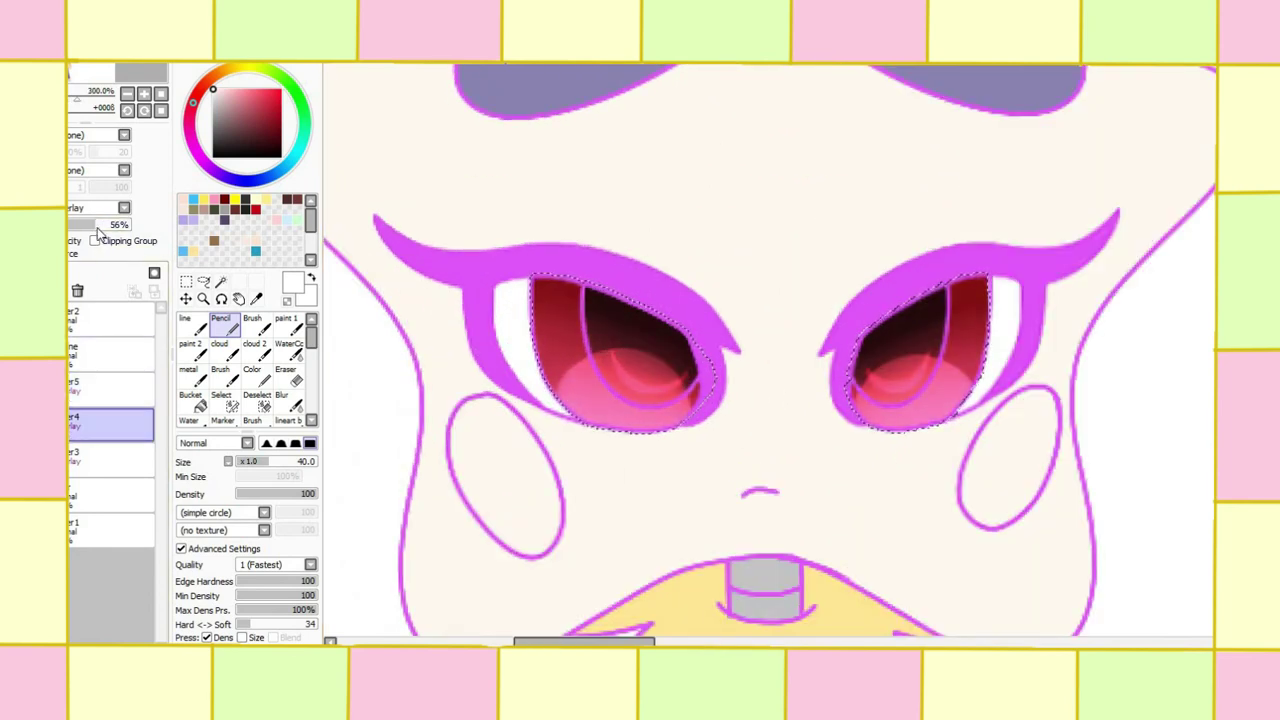
{"action": "left_click", "coordinate": [94, 390]}
{"action": "left_click_drag", "start_coordinate": [122, 233], "coordinate": [118, 240]}
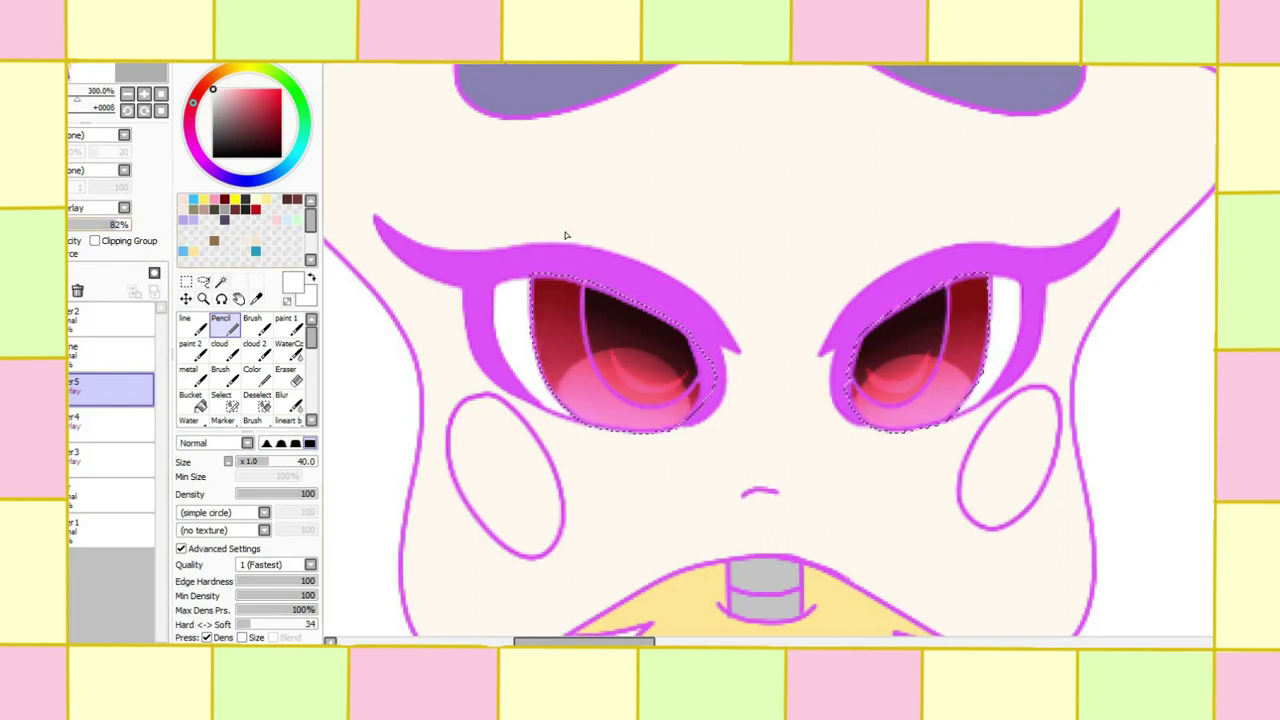
Step: Clear the iris selection and merge the three Overlay eye layers down into the colour layer
{"action": "left_click", "coordinate": [245, 108]}
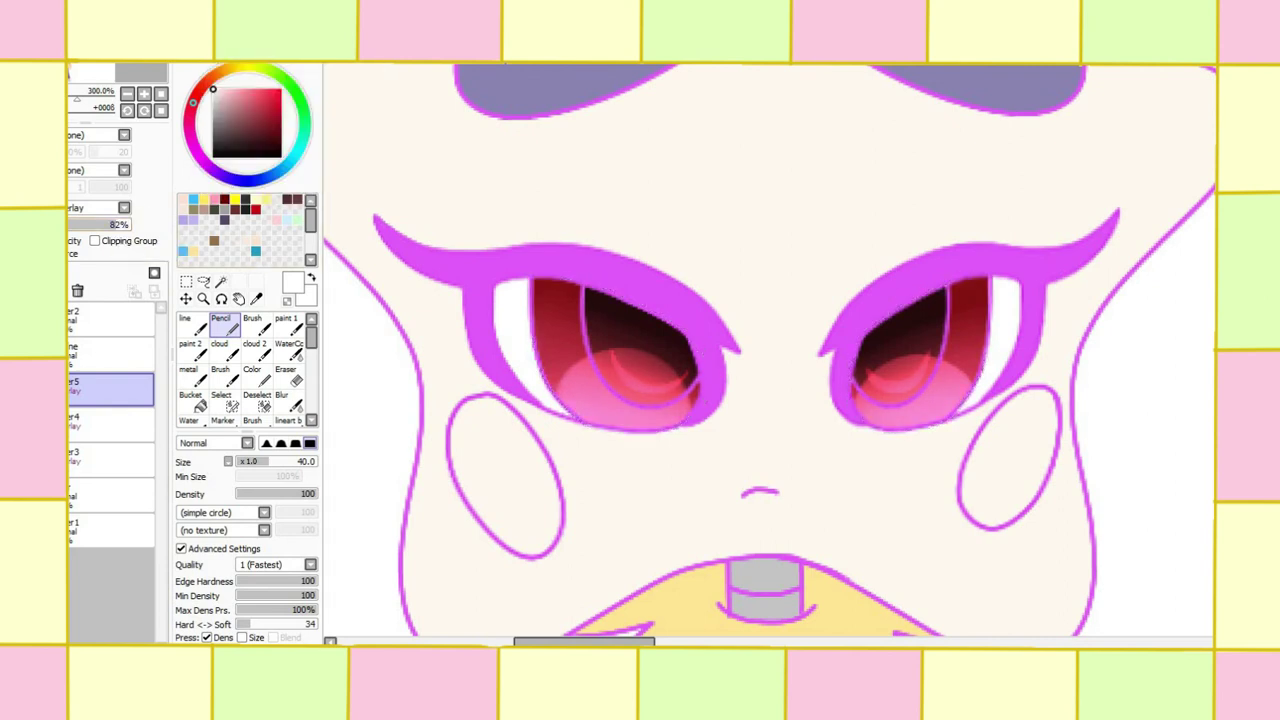
{"action": "left_click", "coordinate": [137, 455]}
{"action": "left_click", "coordinate": [77, 290]}
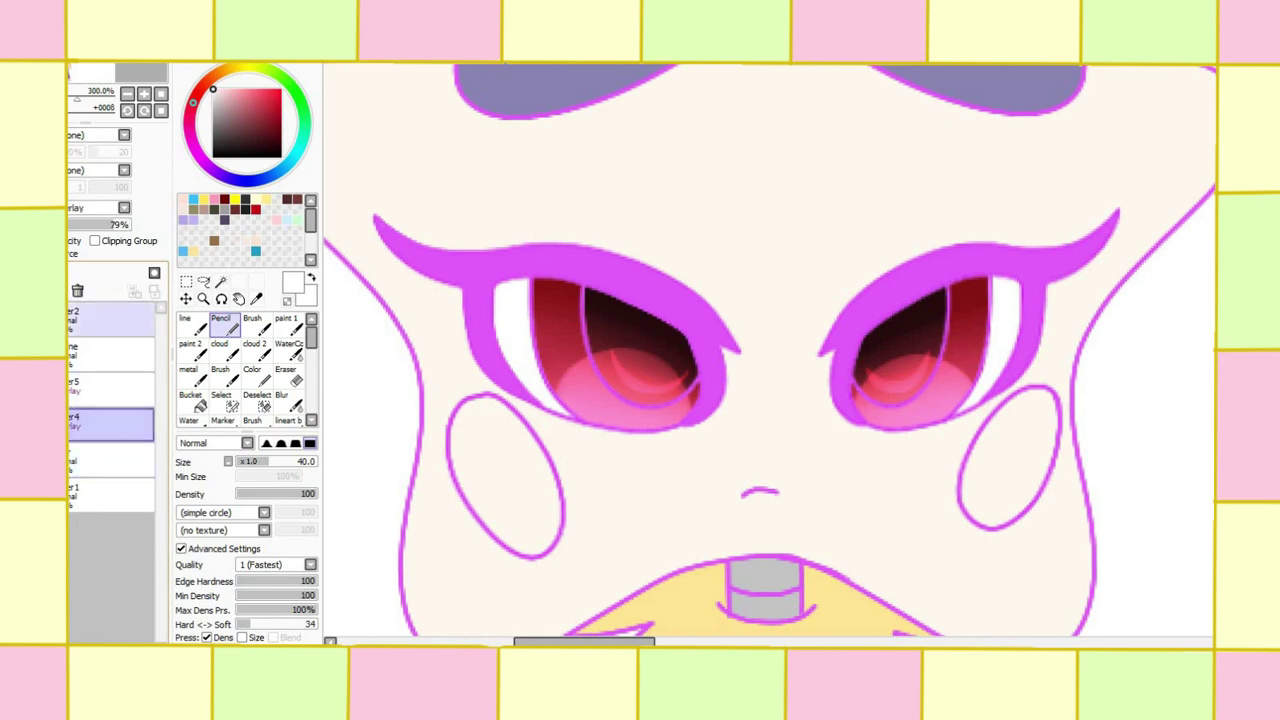
{"action": "left_click", "coordinate": [77, 290]}
Step: Add a new layer clipped to the colour layer and choose the light lavender swatch with the Pencil for shading
{"action": "left_click", "coordinate": [202, 298]}
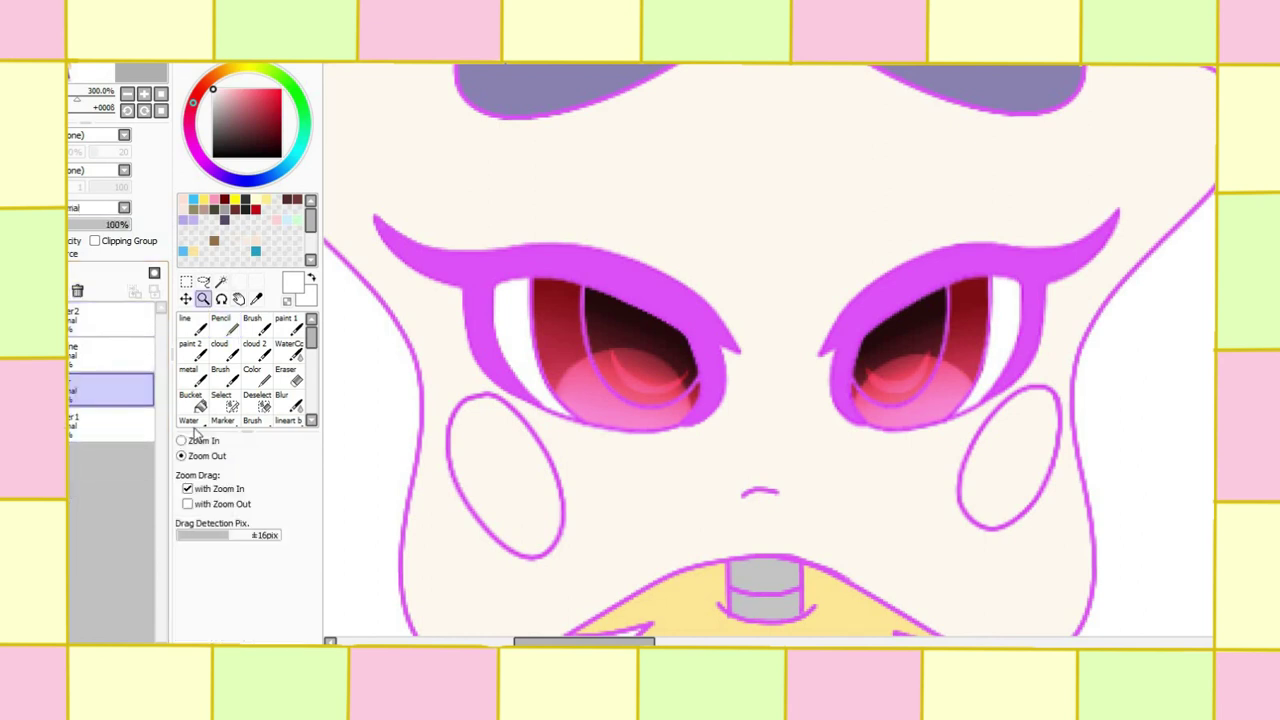
{"action": "left_click", "coordinate": [618, 312]}
{"action": "left_click", "coordinate": [118, 352]}
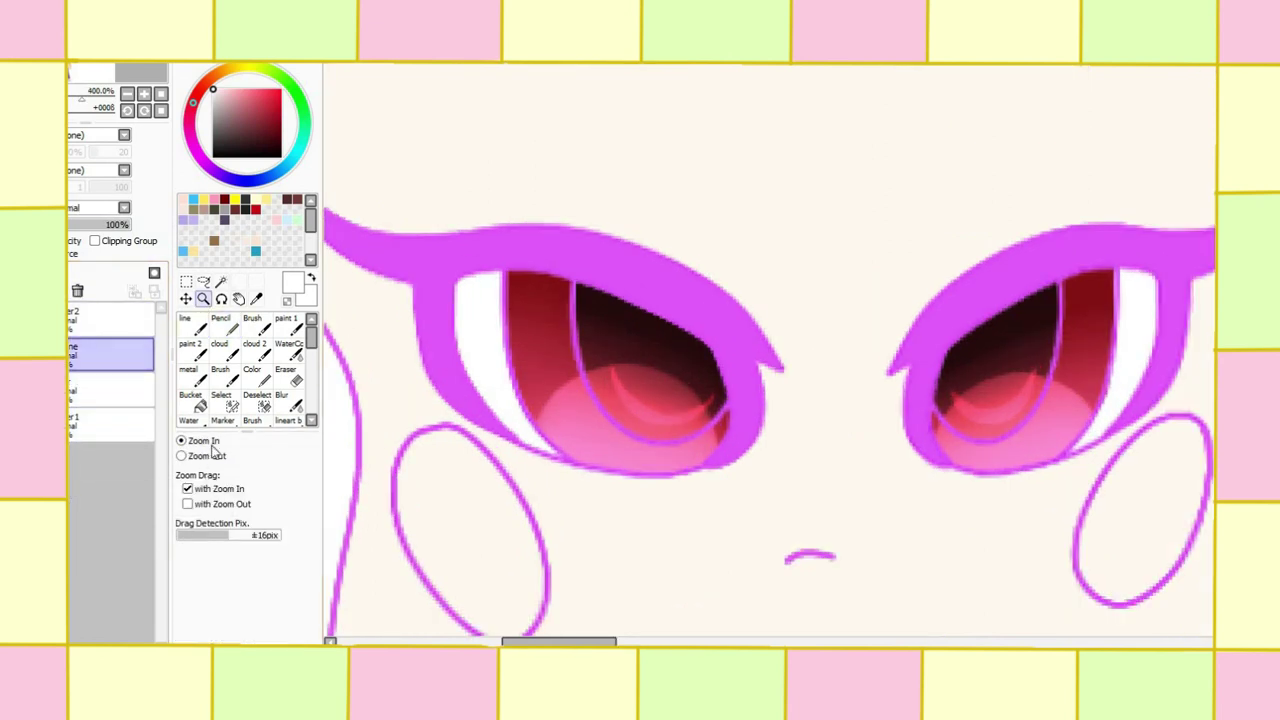
{"action": "left_click", "coordinate": [181, 455]}
{"action": "left_click", "coordinate": [594, 257]}
{"action": "left_click", "coordinate": [594, 257]}
{"action": "left_click", "coordinate": [108, 390]}
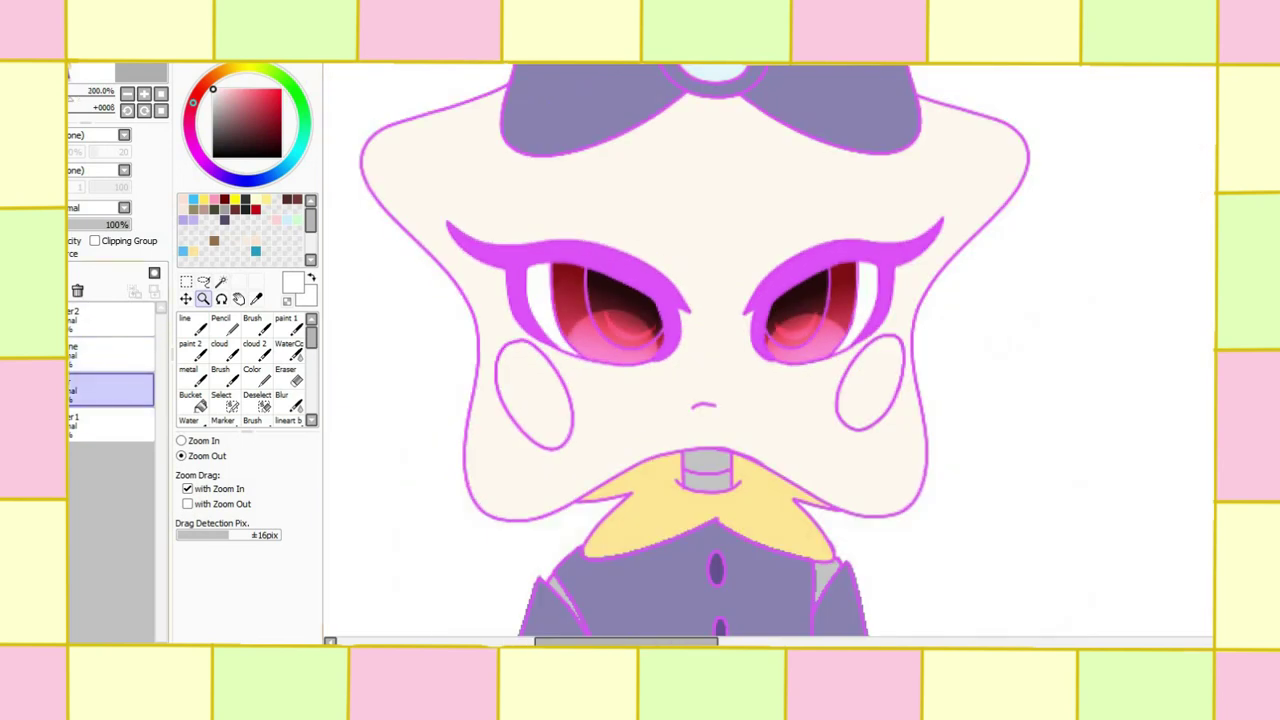
{"action": "left_click", "coordinate": [194, 217]}
{"action": "left_click", "coordinate": [221, 282]}
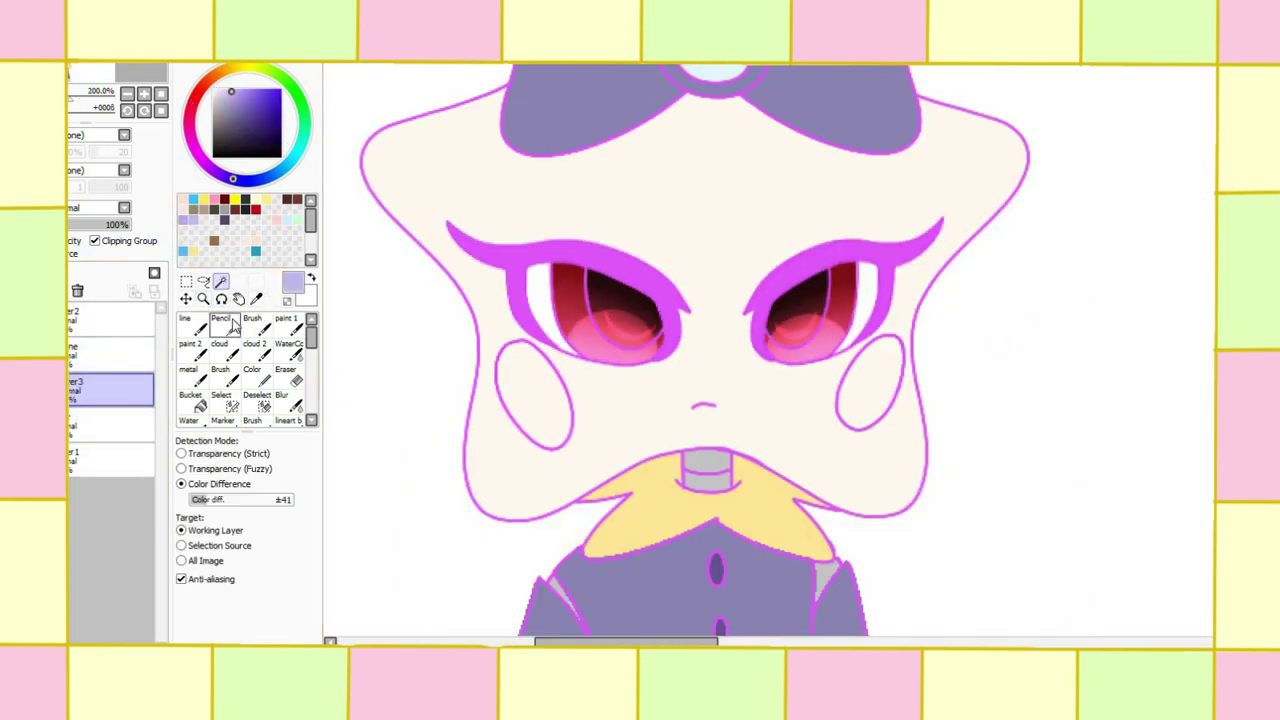
{"action": "left_click", "coordinate": [203, 298]}
{"action": "scroll", "coordinate": [369, 139], "scroll_direction": "up", "scroll_amount": 1}
{"action": "key", "text": "n"}
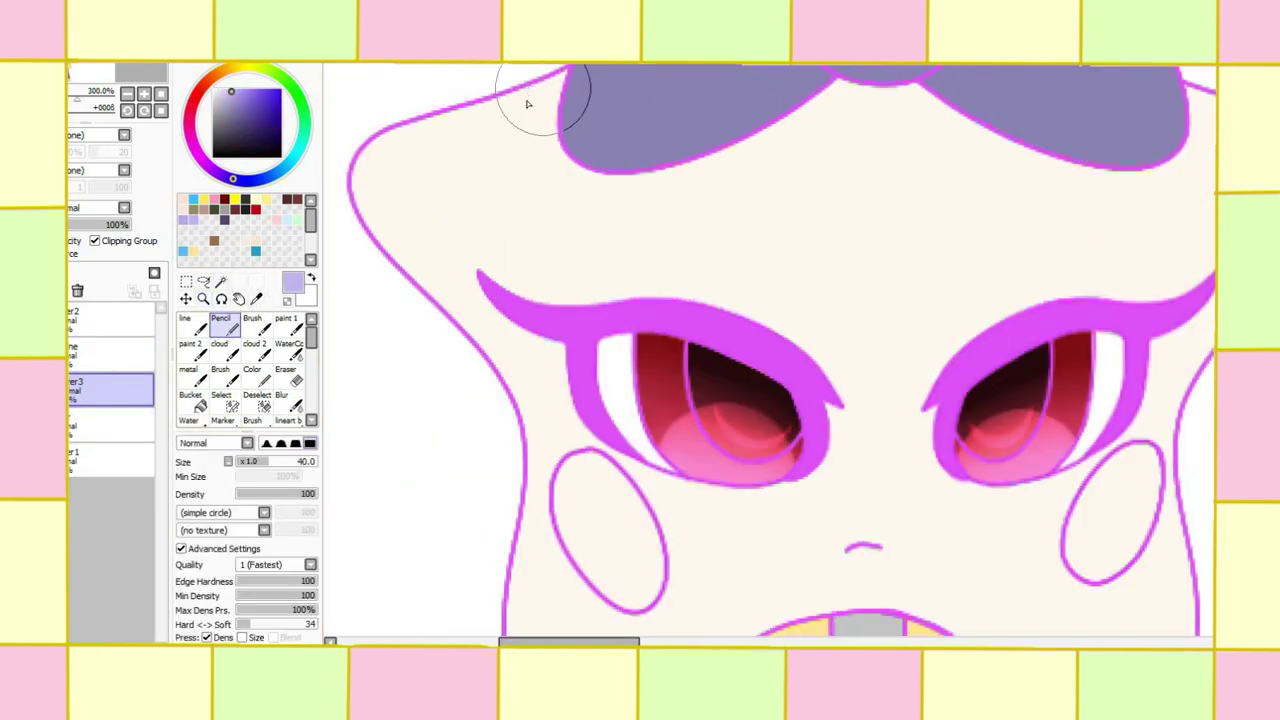
Step: Try a lavender size 13 Pencil stroke beside the purple headpiece and undo it
{"action": "left_click_drag", "start_coordinate": [256, 470], "coordinate": [250, 468]}
{"action": "mouse_move", "coordinate": [548, 78]}
{"action": "left_mouse_down"}
{"action": "mouse_move", "coordinate": [547, 149]}
{"action": "mouse_move", "coordinate": [563, 174]}
{"action": "mouse_move", "coordinate": [656, 195]}
{"action": "left_mouse_up"}
{"action": "key", "text": "ctrl+z"}
Step: Adjust the stroke stabilizer and paint size 7 lavender shading under the headpiece's left lobe and along the head's upper-left edge
{"action": "left_click", "coordinate": [803, 63]}
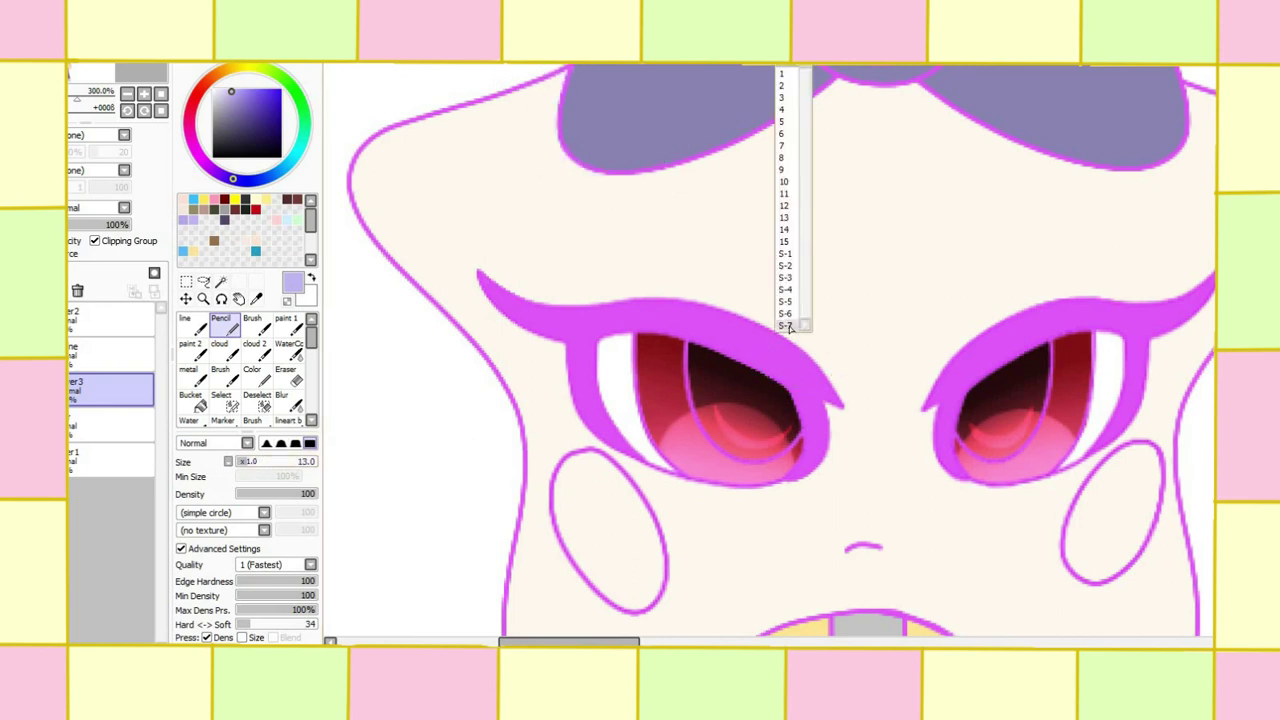
{"action": "left_click", "coordinate": [787, 241]}
{"action": "left_click_drag", "start_coordinate": [252, 478], "coordinate": [247, 476]}
{"action": "mouse_move", "coordinate": [834, 90]}
{"action": "left_mouse_down"}
{"action": "mouse_move", "coordinate": [752, 147]}
{"action": "mouse_move", "coordinate": [638, 182]}
{"action": "mouse_move", "coordinate": [546, 128]}
{"action": "mouse_move", "coordinate": [560, 68]}
{"action": "left_mouse_up"}
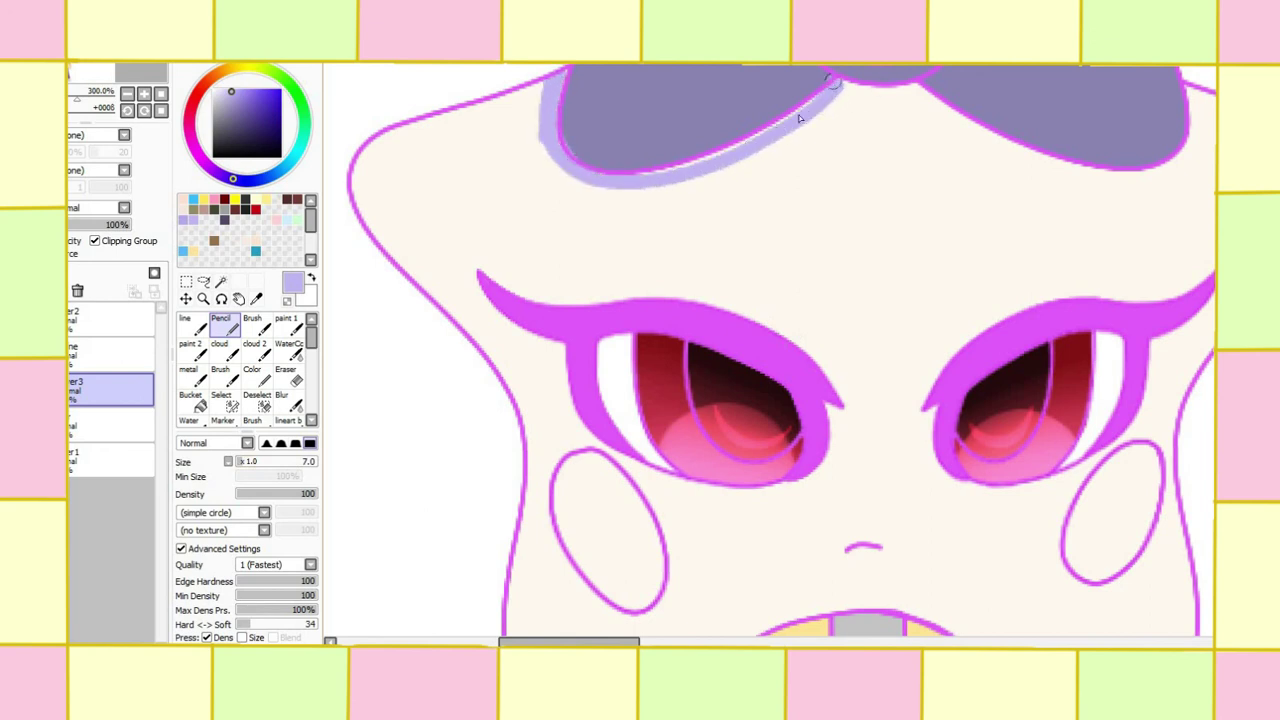
{"action": "left_click_drag", "start_coordinate": [830, 80], "coordinate": [637, 181]}
{"action": "mouse_move", "coordinate": [547, 80]}
{"action": "left_mouse_down"}
{"action": "mouse_move", "coordinate": [435, 125]}
{"action": "mouse_move", "coordinate": [358, 195]}
{"action": "mouse_move", "coordinate": [375, 264]}
{"action": "mouse_move", "coordinate": [386, 148]}
{"action": "mouse_move", "coordinate": [514, 92]}
{"action": "mouse_move", "coordinate": [434, 119]}
{"action": "mouse_move", "coordinate": [349, 181]}
{"action": "left_mouse_up"}
Step: Paint matching lavender shading under the headpiece's right lobe and along the head's upper-right edge, undoing the stray dab
{"action": "left_click", "coordinate": [247, 460]}
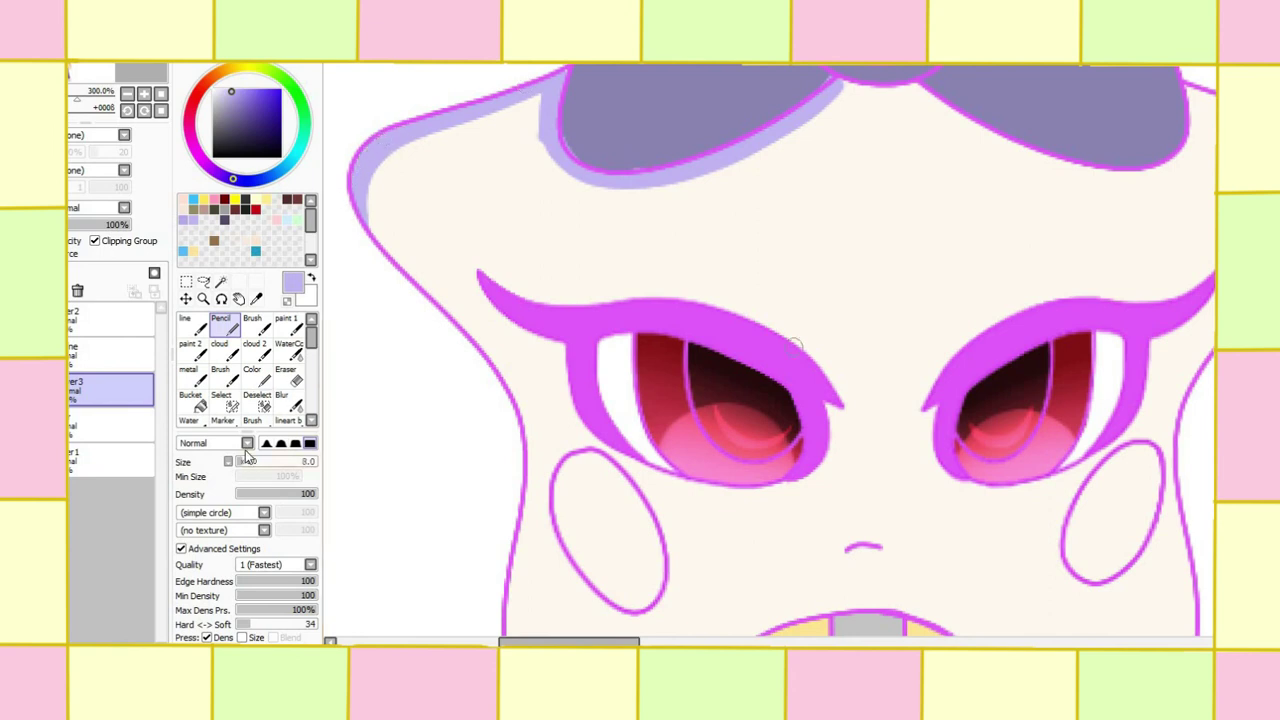
{"action": "mouse_move", "coordinate": [843, 97]}
{"action": "left_mouse_down"}
{"action": "mouse_move", "coordinate": [950, 102]}
{"action": "mouse_move", "coordinate": [934, 105]}
{"action": "mouse_move", "coordinate": [1057, 169]}
{"action": "mouse_move", "coordinate": [1183, 160]}
{"action": "mouse_move", "coordinate": [1198, 73]}
{"action": "mouse_move", "coordinate": [1197, 139]}
{"action": "left_mouse_up"}
{"action": "scroll", "coordinate": [1197, 139], "scroll_direction": "right", "scroll_amount": 2}
{"action": "mouse_move", "coordinate": [1130, 92]}
{"action": "left_mouse_down"}
{"action": "mouse_move", "coordinate": [1186, 123]}
{"action": "mouse_move", "coordinate": [1208, 120]}
{"action": "mouse_move", "coordinate": [1205, 150]}
{"action": "left_mouse_up"}
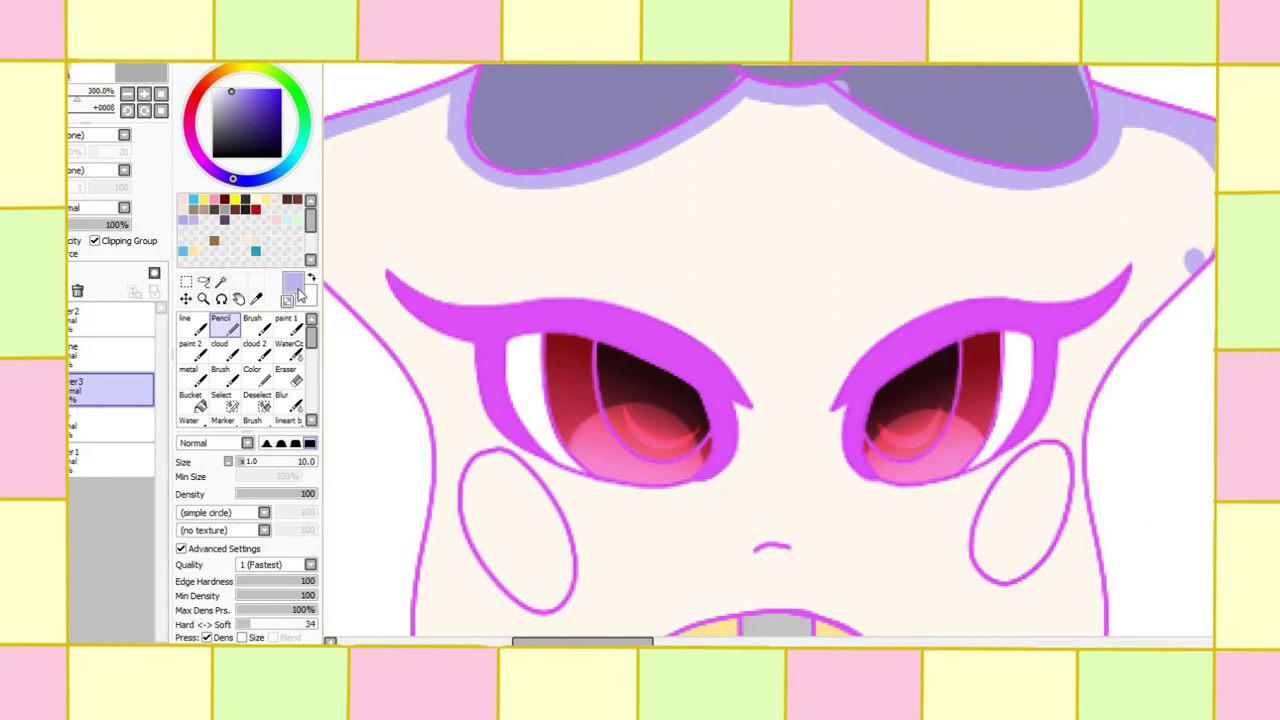
{"action": "key", "text": "ctrl+z"}
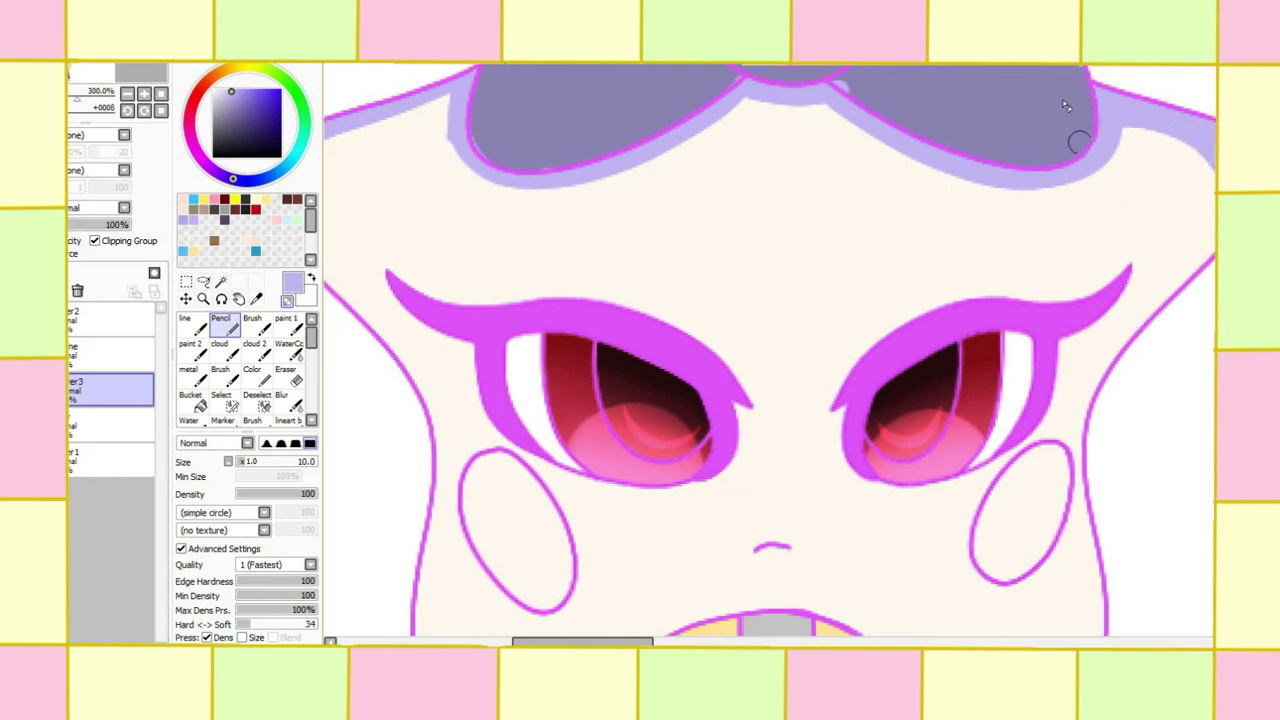